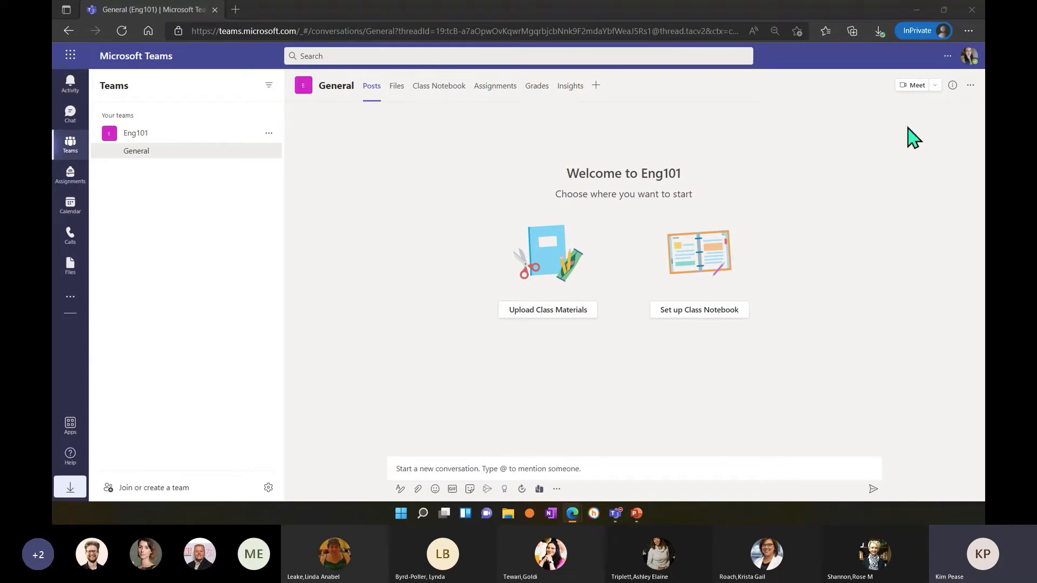
Try removing the account's profile picture, and leave the picture dialog without saving.
{"action": "left_click", "coordinate": [971, 59]}
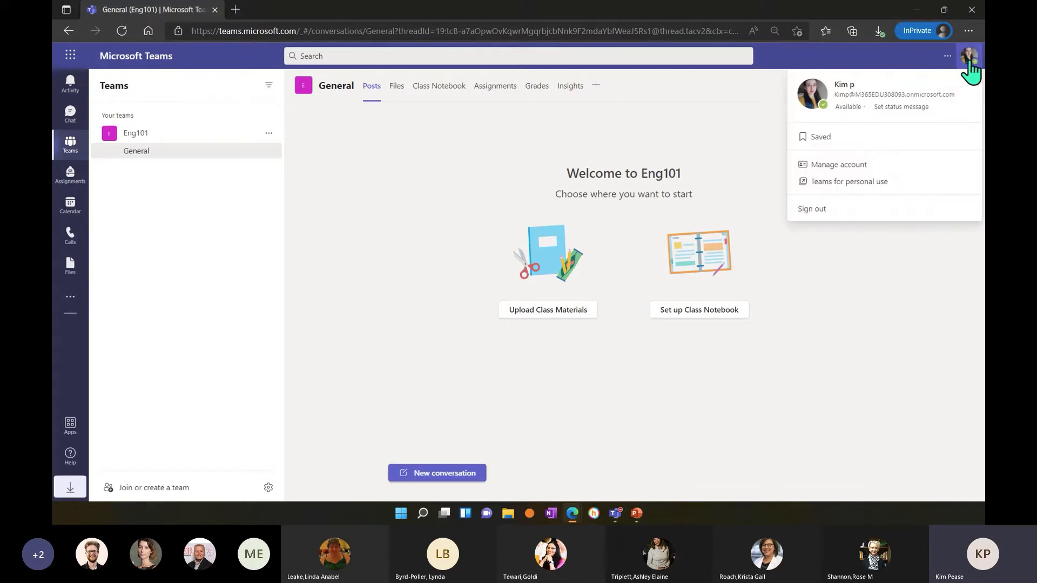
{"action": "left_click", "coordinate": [812, 101]}
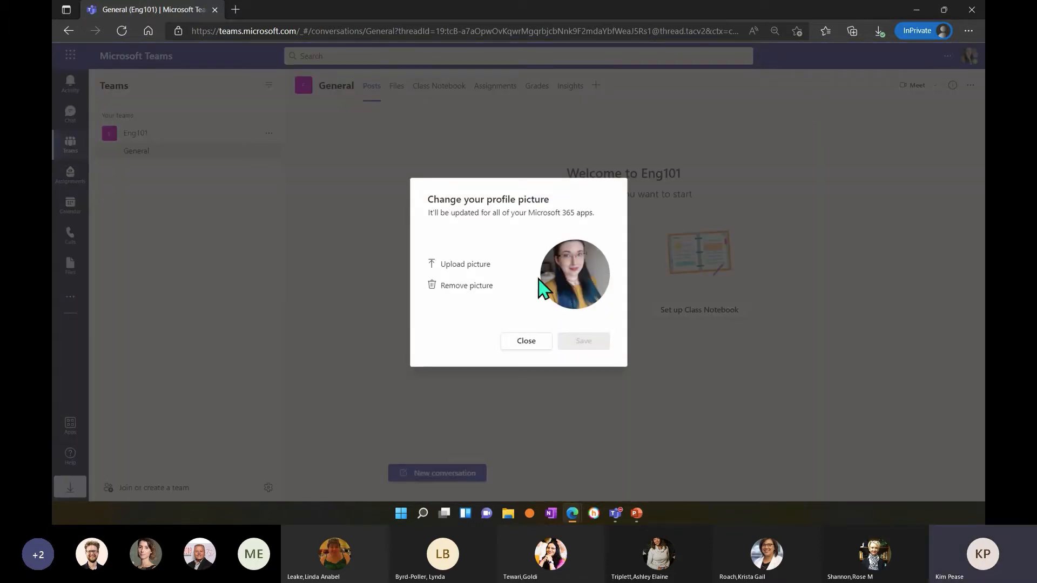
{"action": "left_click", "coordinate": [479, 285]}
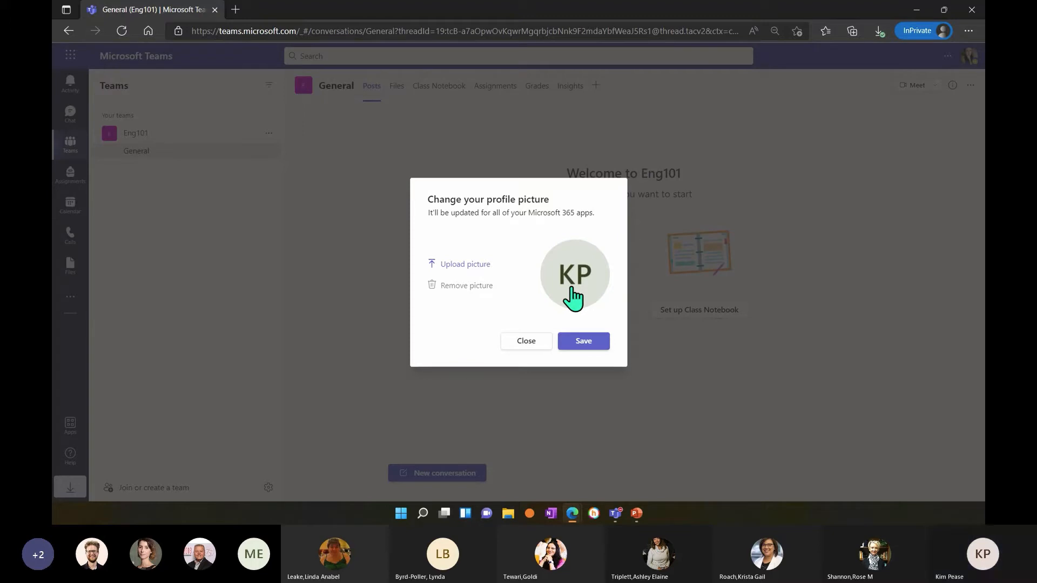
{"action": "left_click", "coordinate": [545, 342]}
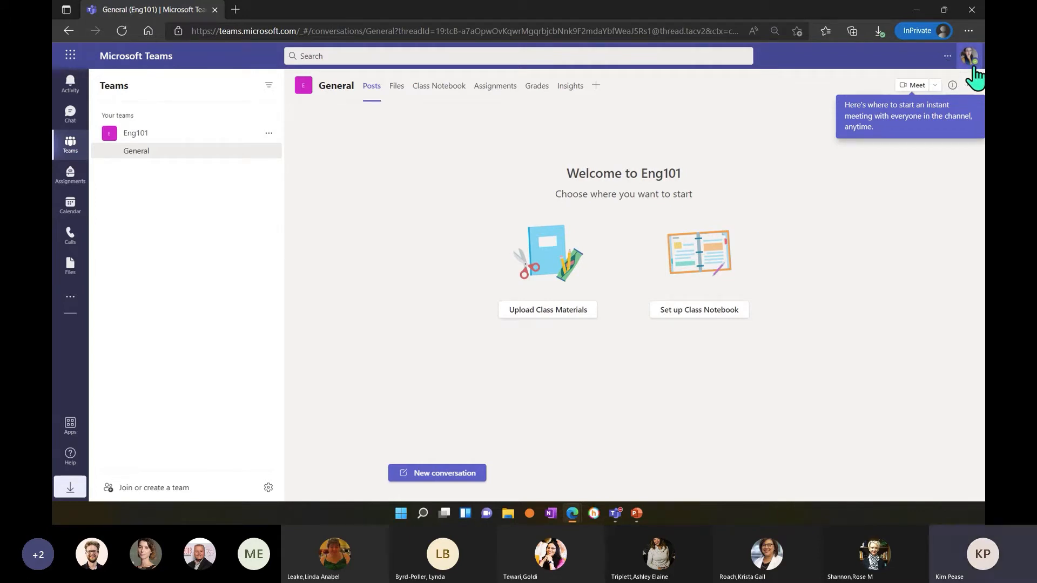
Preview the Dark and High contrast themes in the settings, and return to the Default theme.
{"action": "left_click", "coordinate": [945, 64]}
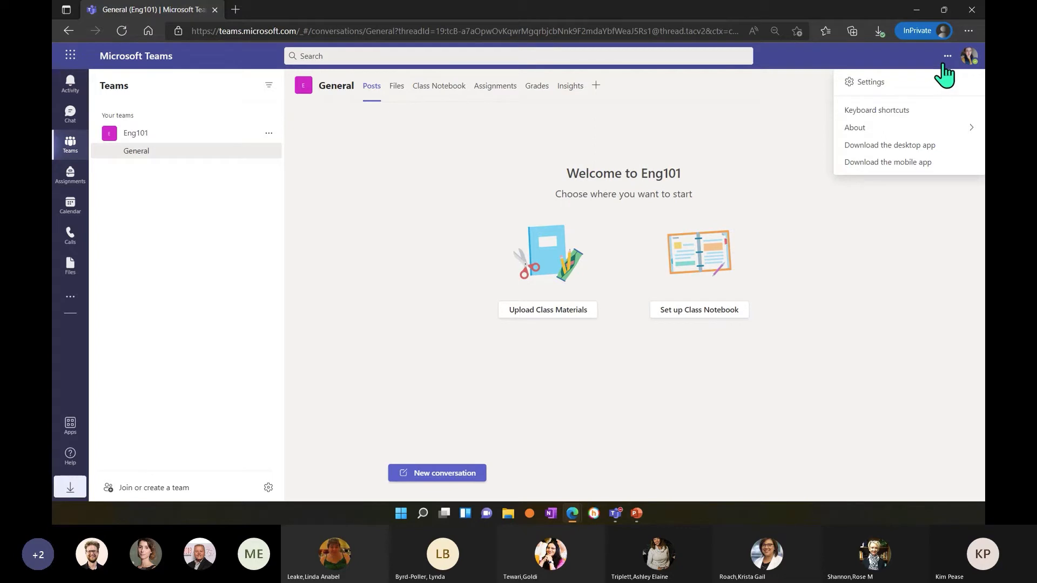
{"action": "left_click", "coordinate": [895, 82]}
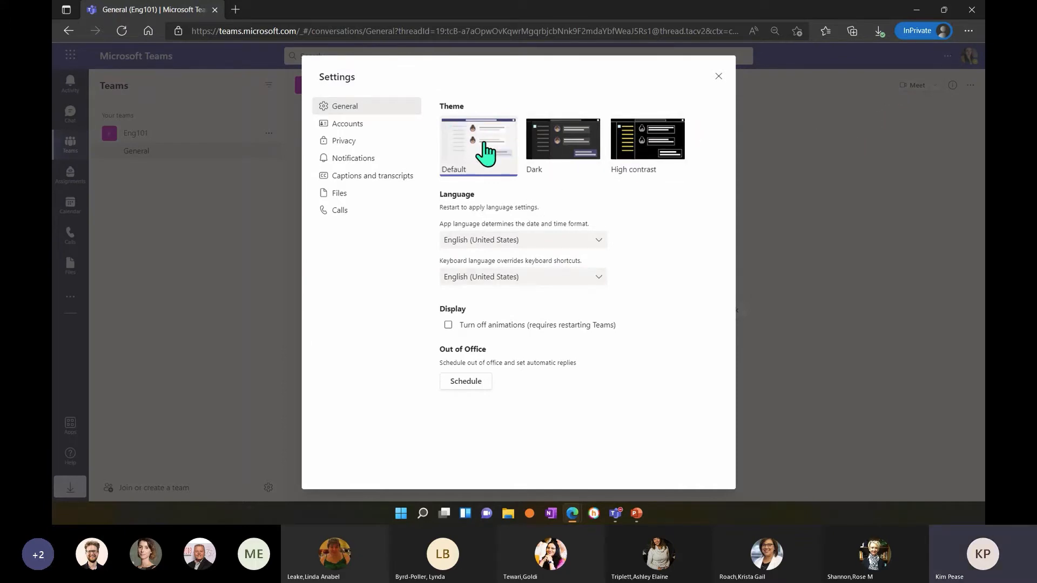
{"action": "left_click", "coordinate": [559, 157]}
{"action": "left_click", "coordinate": [643, 154]}
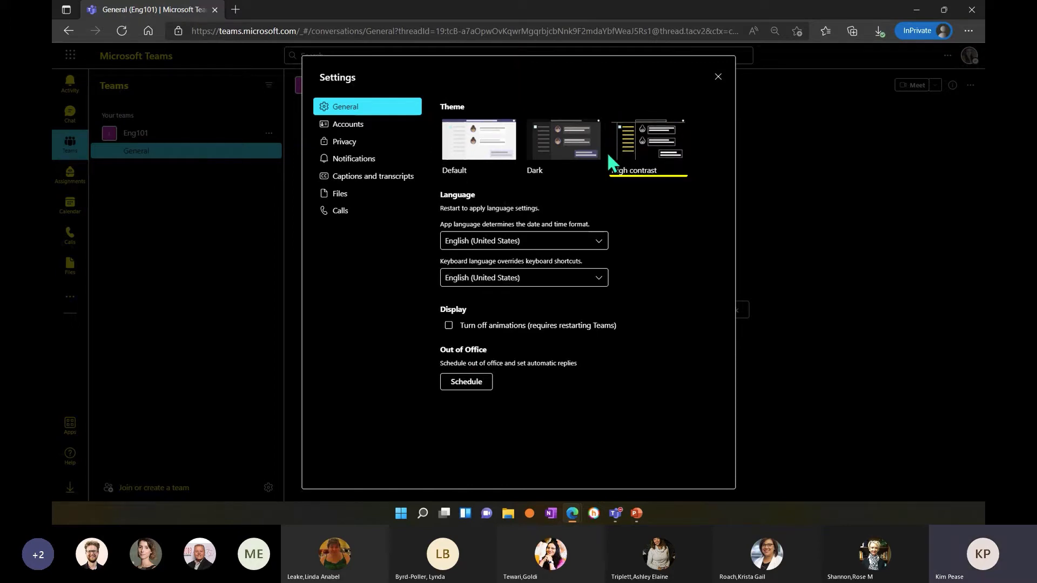
{"action": "left_click", "coordinate": [538, 165]}
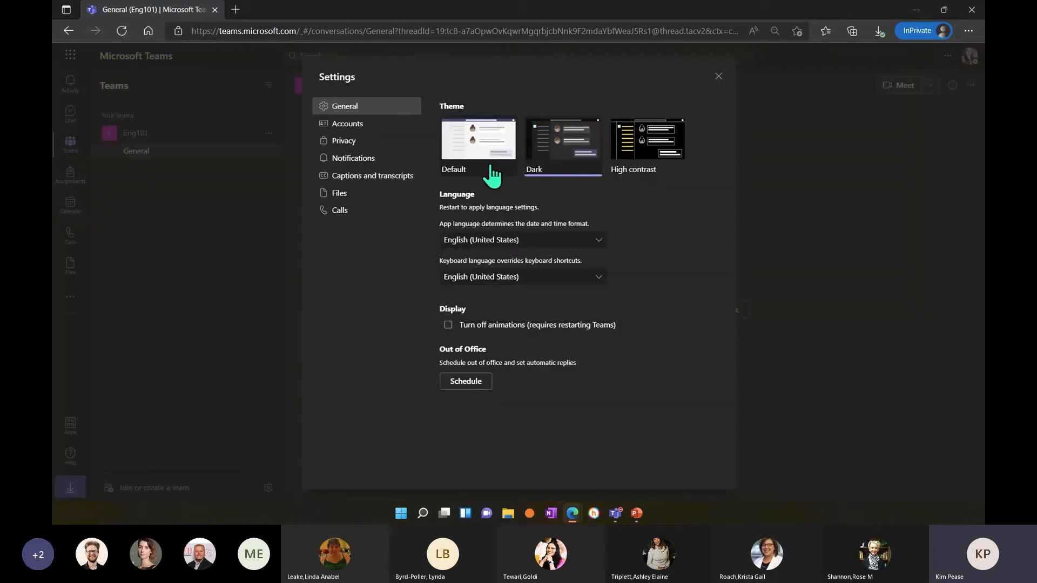
{"action": "left_click", "coordinate": [486, 169]}
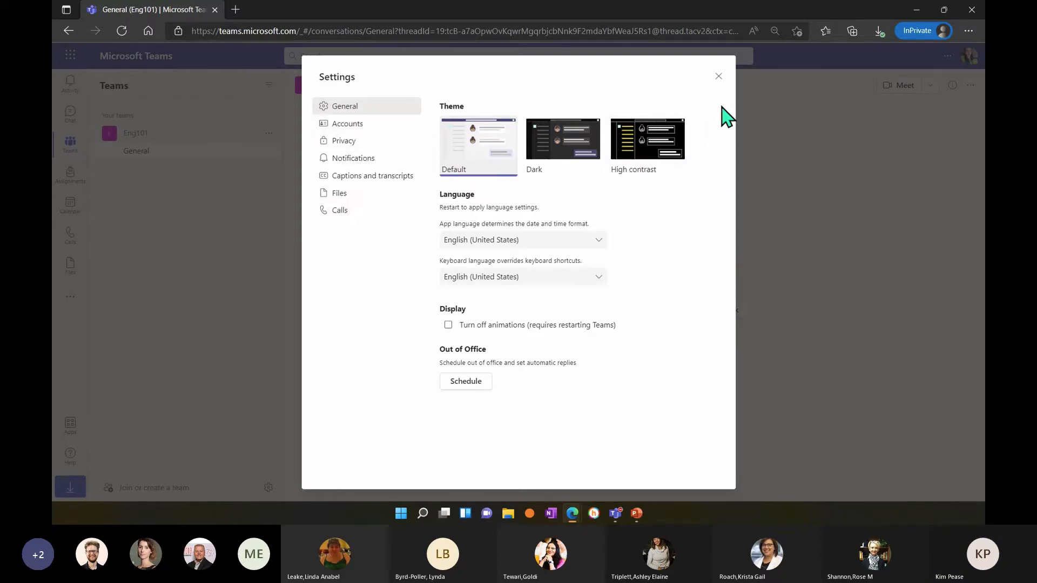
{"action": "left_click", "coordinate": [718, 76]}
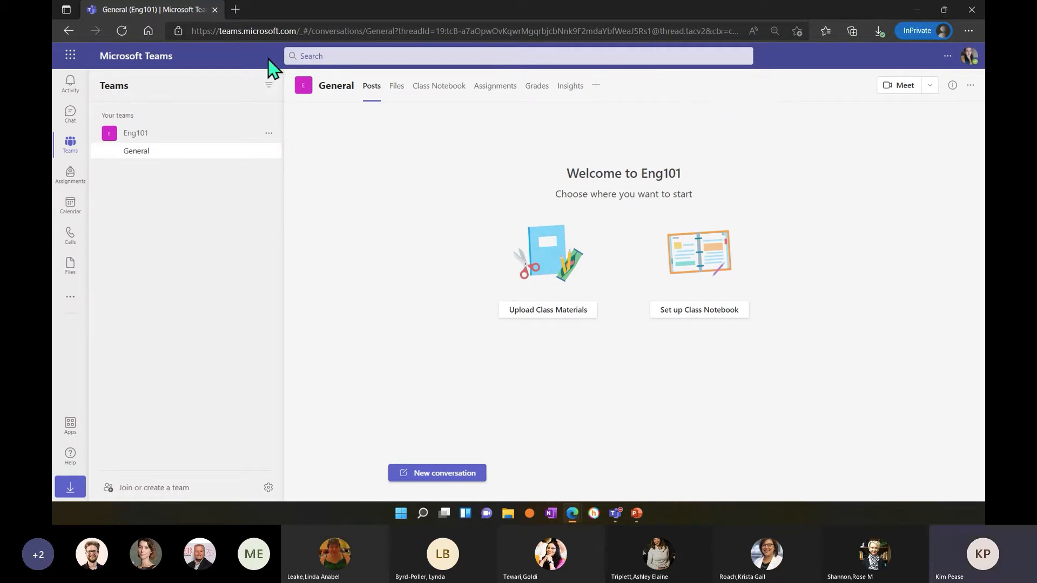
{"action": "left_click", "coordinate": [318, 56]}
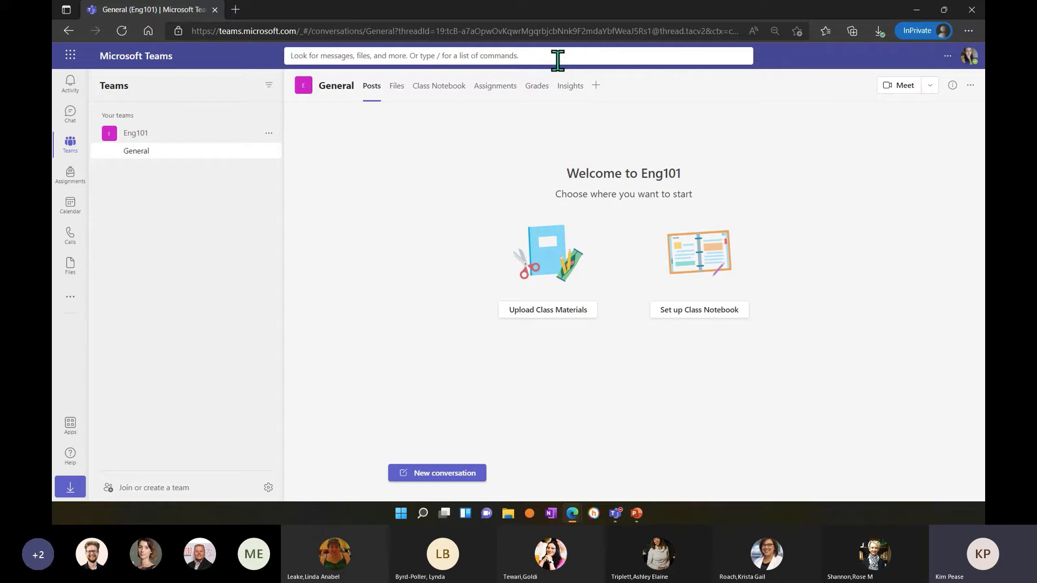
{"action": "type", "text": "demo"}
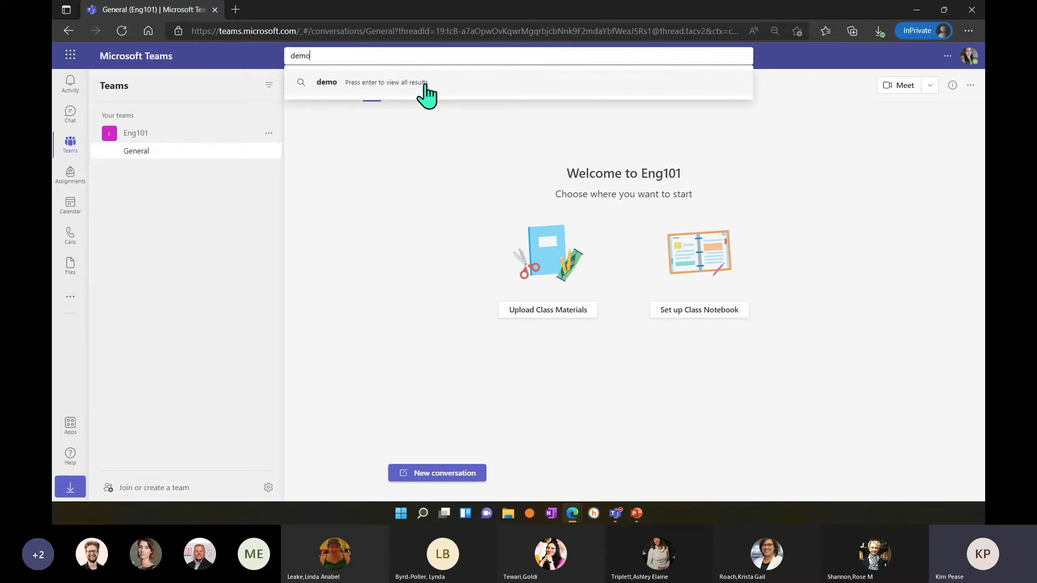
{"action": "key", "text": "BackSpace"}
{"action": "key", "text": "BackSpace"}
{"action": "key", "text": "BackSpace"}
{"action": "key", "text": "BackSpace"}
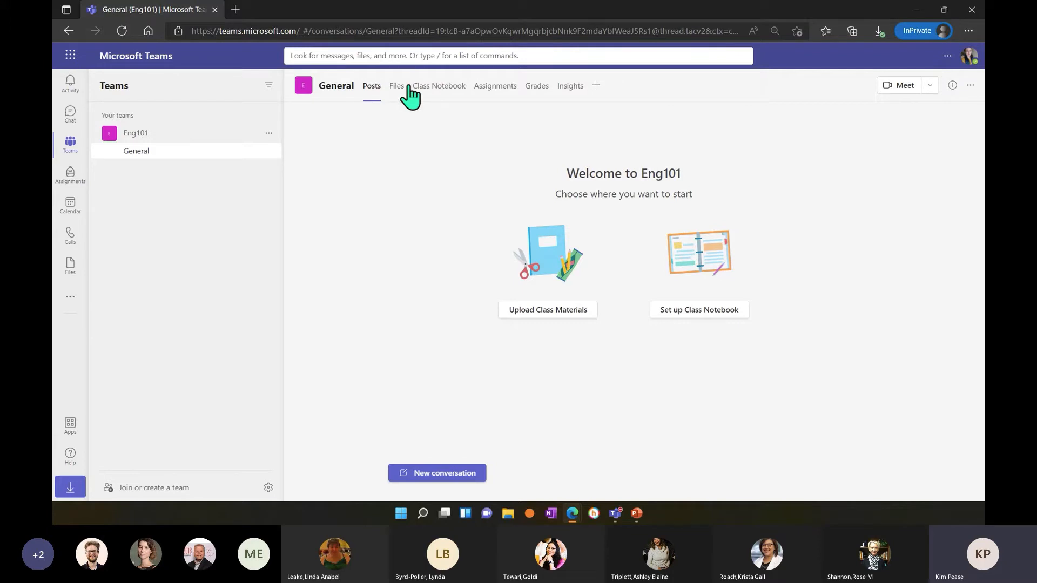
Search for "word" and show only the file results.
{"action": "type", "text": "word"}
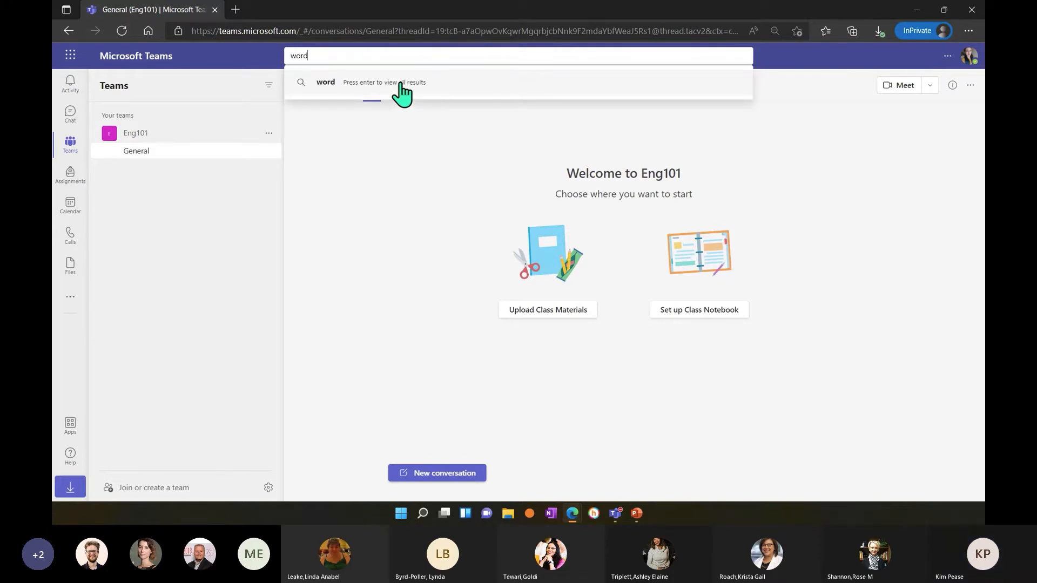
{"action": "left_click", "coordinate": [395, 82]}
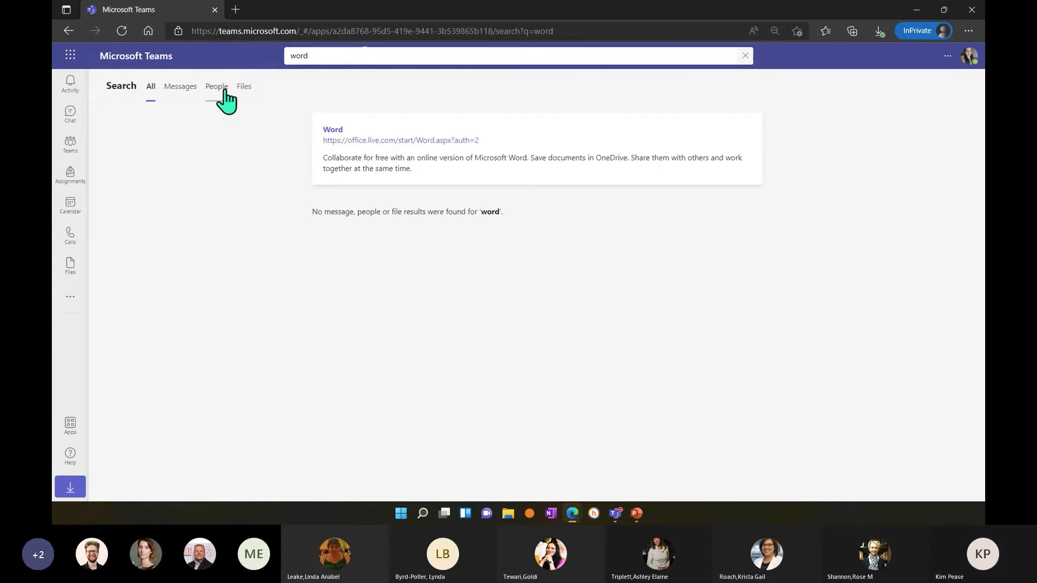
{"action": "left_click", "coordinate": [245, 87]}
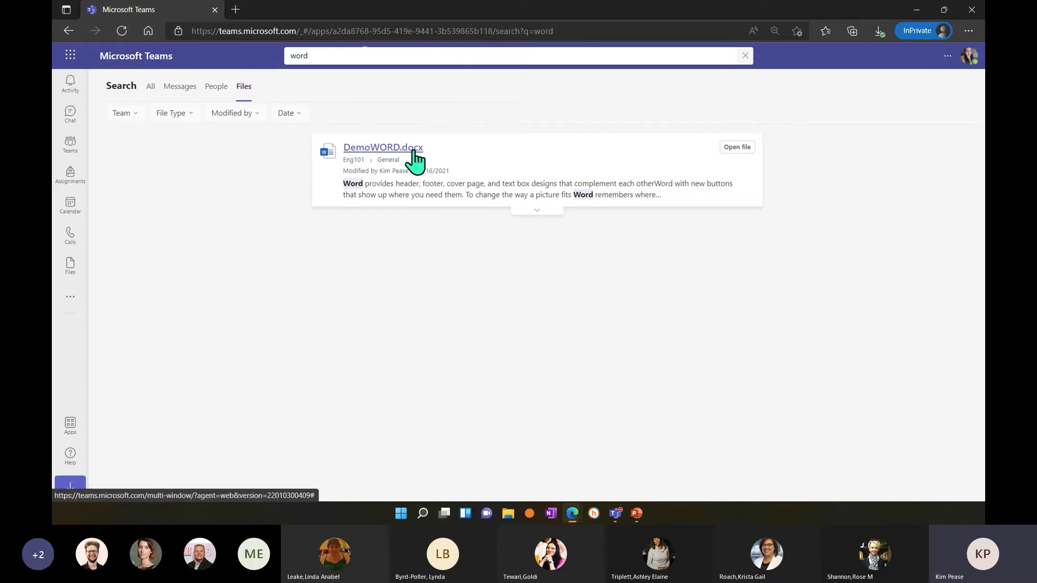
Clear the search term and open the Activity feed.
{"action": "left_click", "coordinate": [333, 56]}
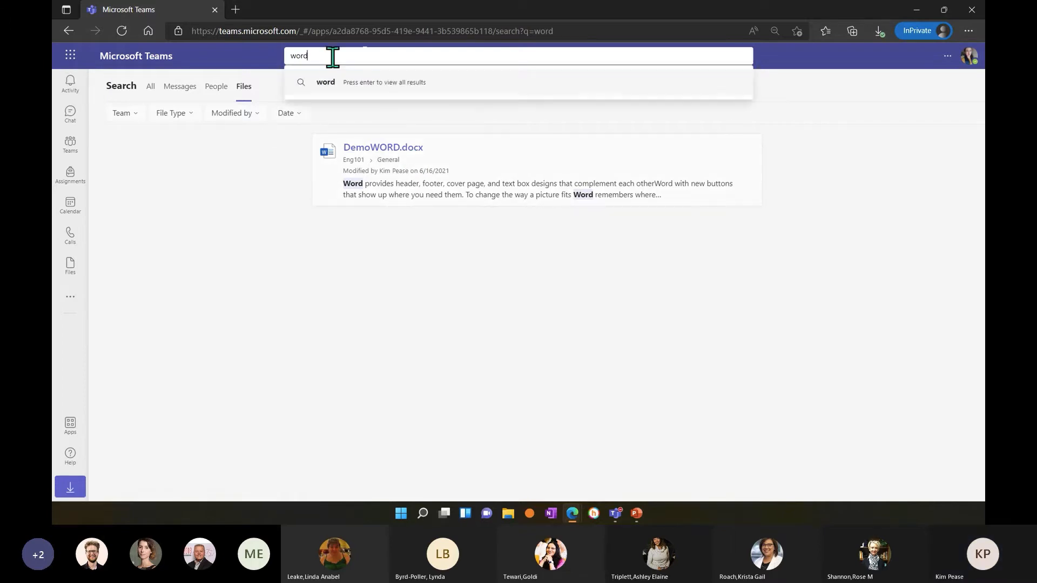
{"action": "left_click_drag", "start_coordinate": [324, 56], "coordinate": [287, 56]}
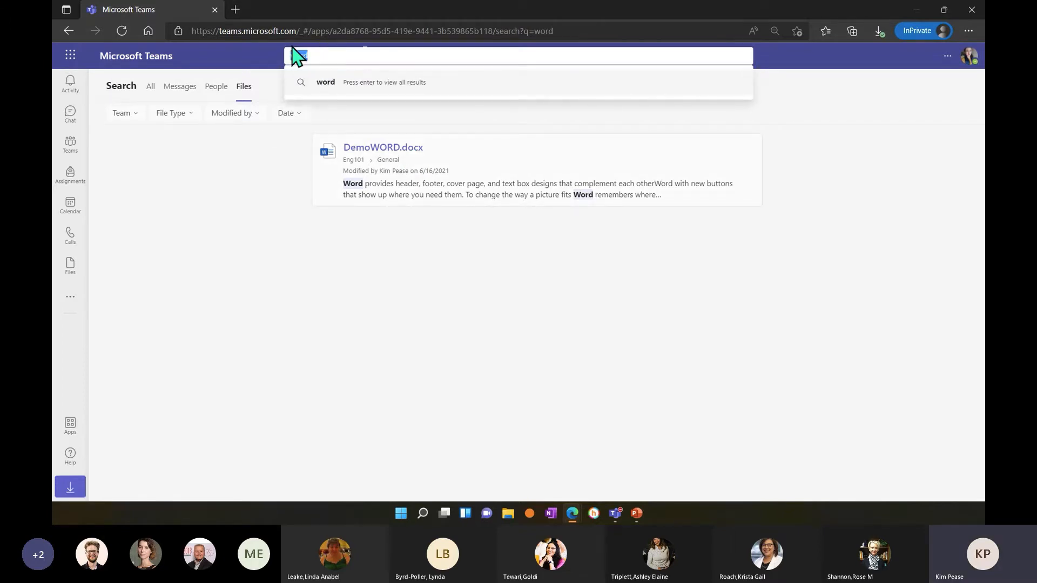
{"action": "key", "text": "BackSpace"}
{"action": "left_click", "coordinate": [219, 66]}
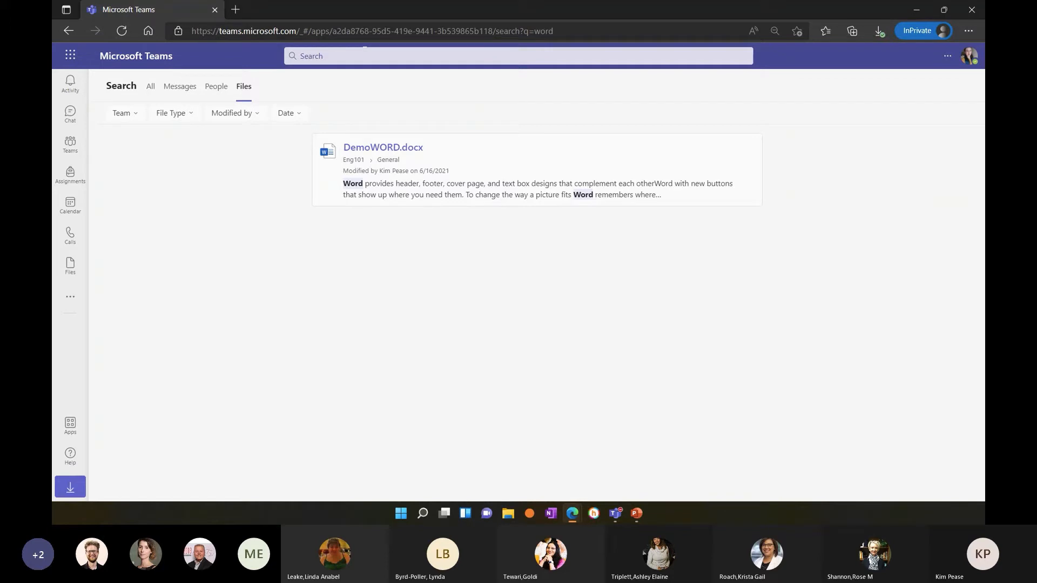
{"action": "left_click", "coordinate": [75, 90]}
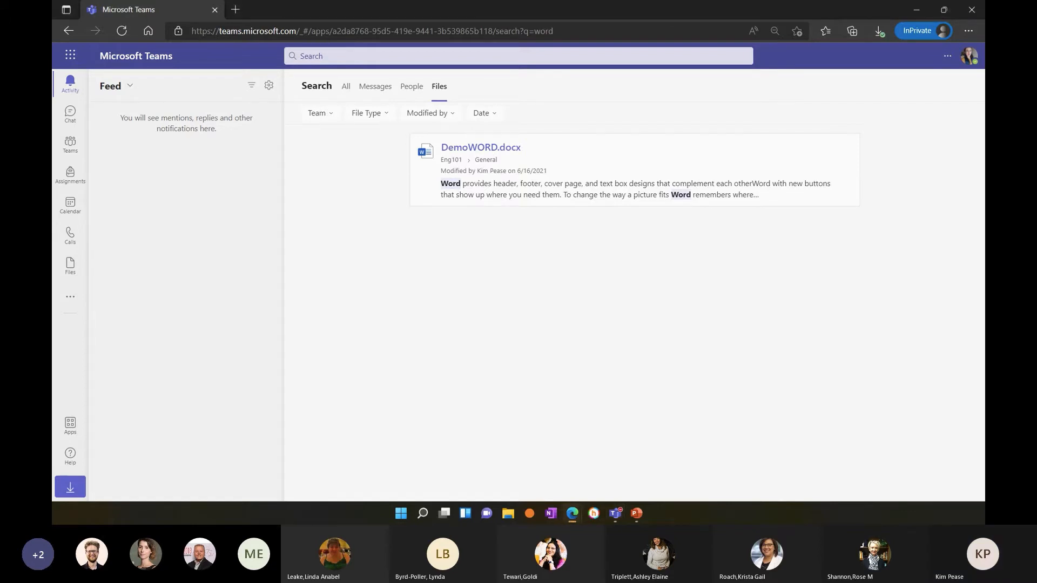
Start creating a new team of type Class and name it CHEM 142.
{"action": "left_click", "coordinate": [69, 157]}
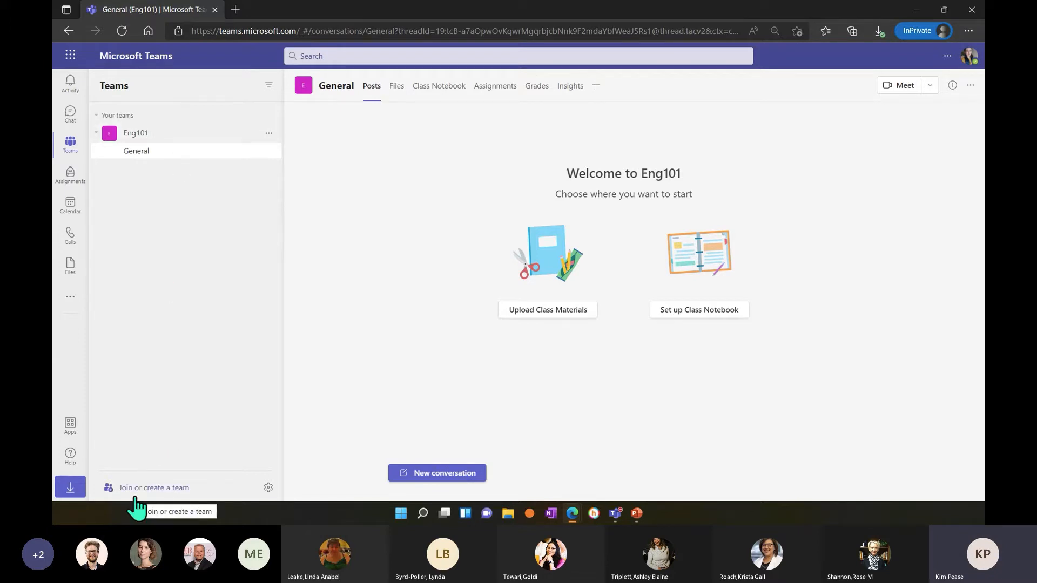
{"action": "left_click", "coordinate": [177, 488]}
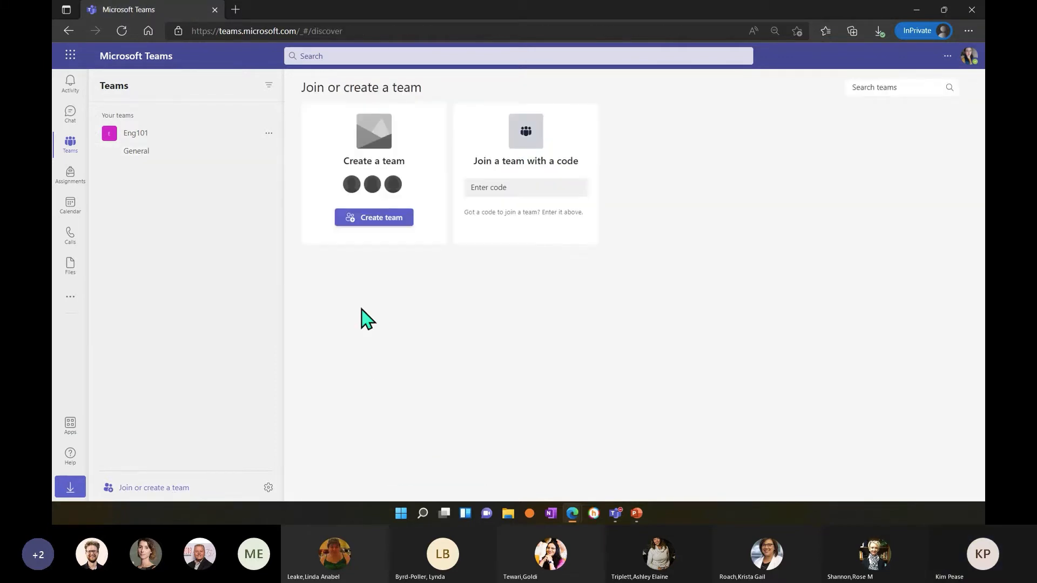
{"action": "left_click", "coordinate": [380, 226]}
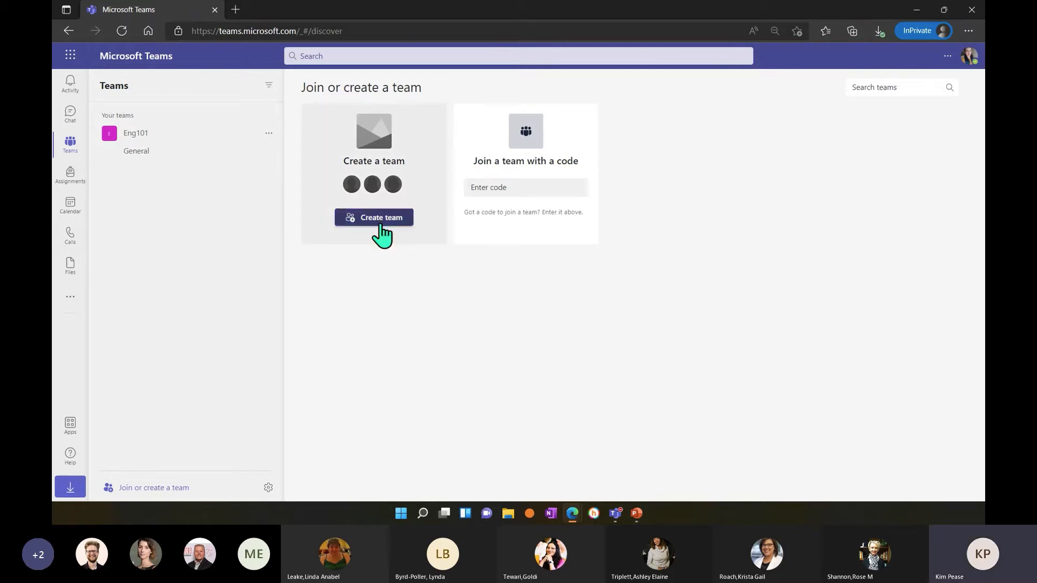
{"action": "left_click", "coordinate": [381, 219]}
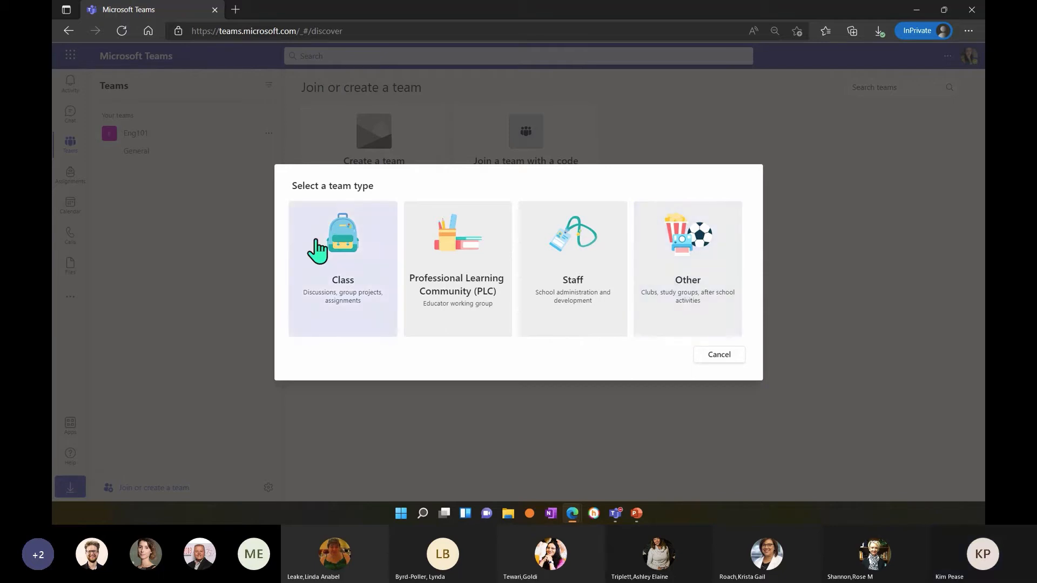
{"action": "left_click", "coordinate": [349, 265]}
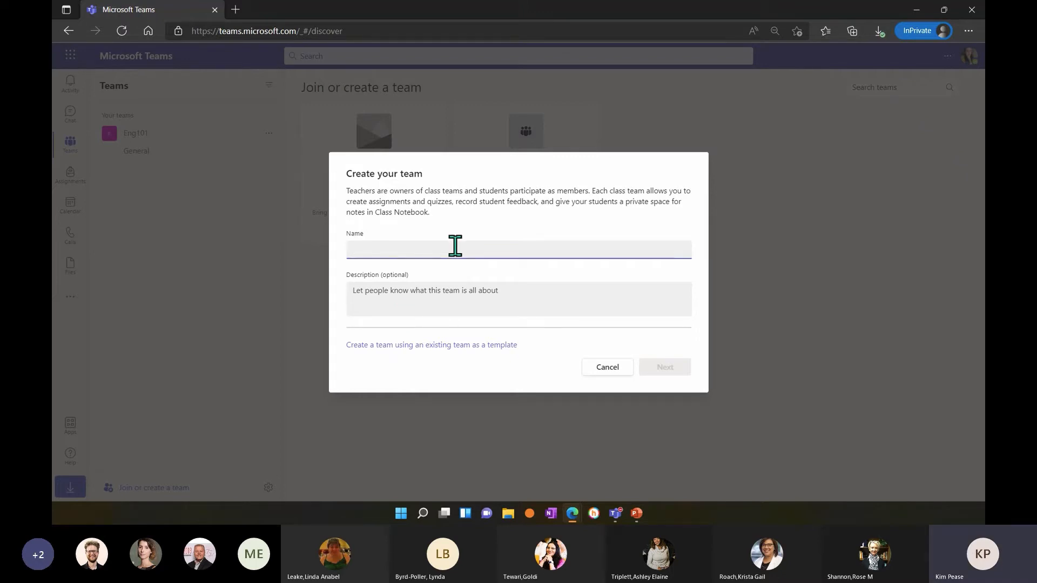
{"action": "type", "text": "HE"}
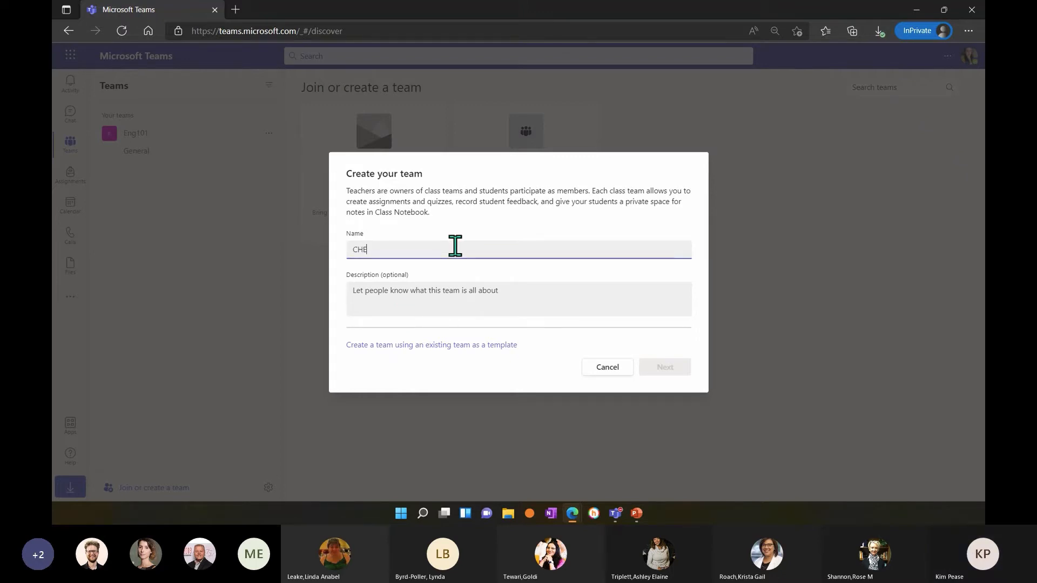
{"action": "type", "text": "M 142"}
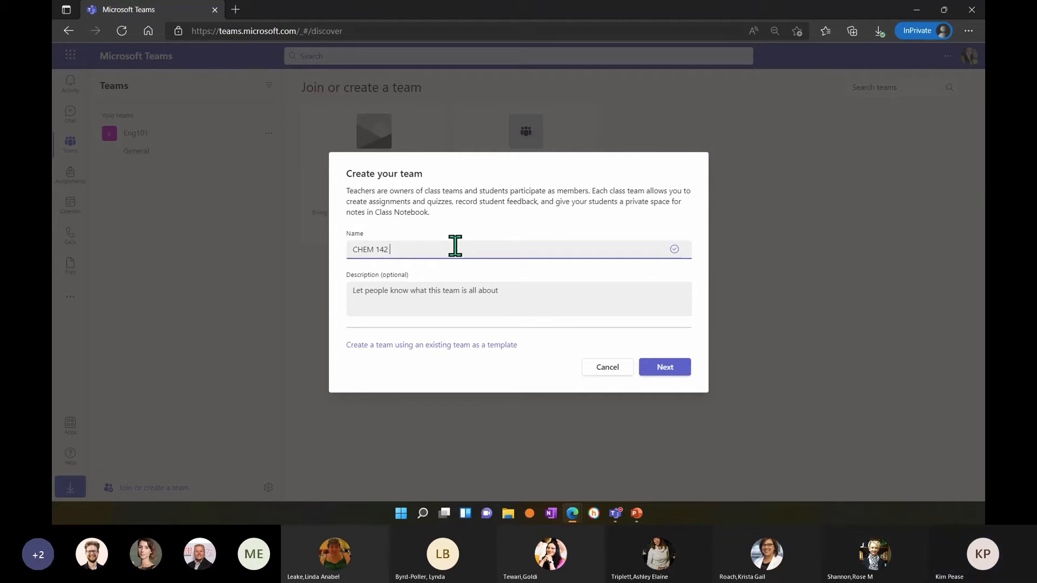
Describe the team as "General Chemistry Spring 2022" and create it.
{"action": "left_click", "coordinate": [493, 292]}
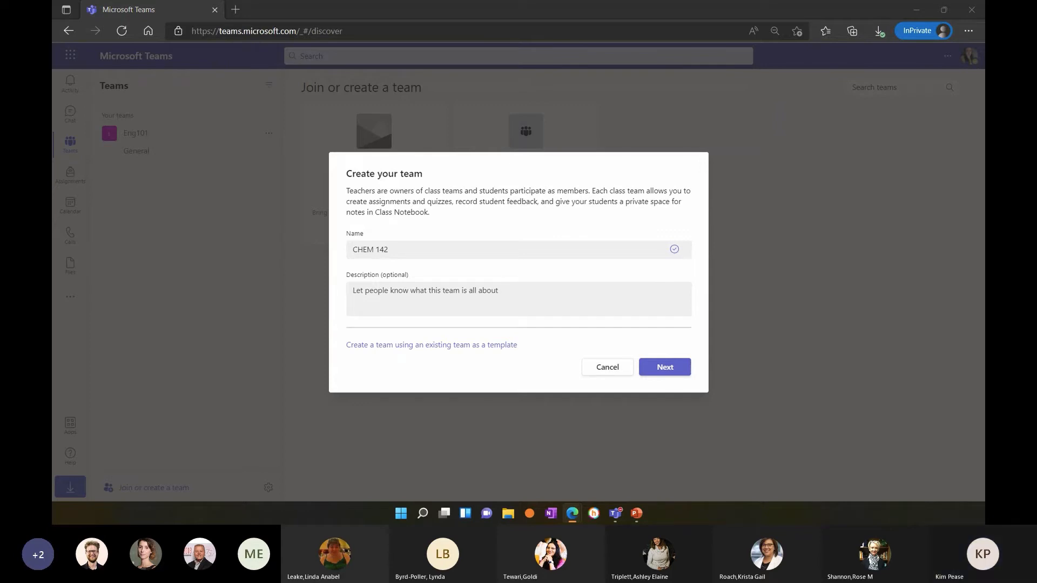
{"action": "left_click", "coordinate": [522, 296]}
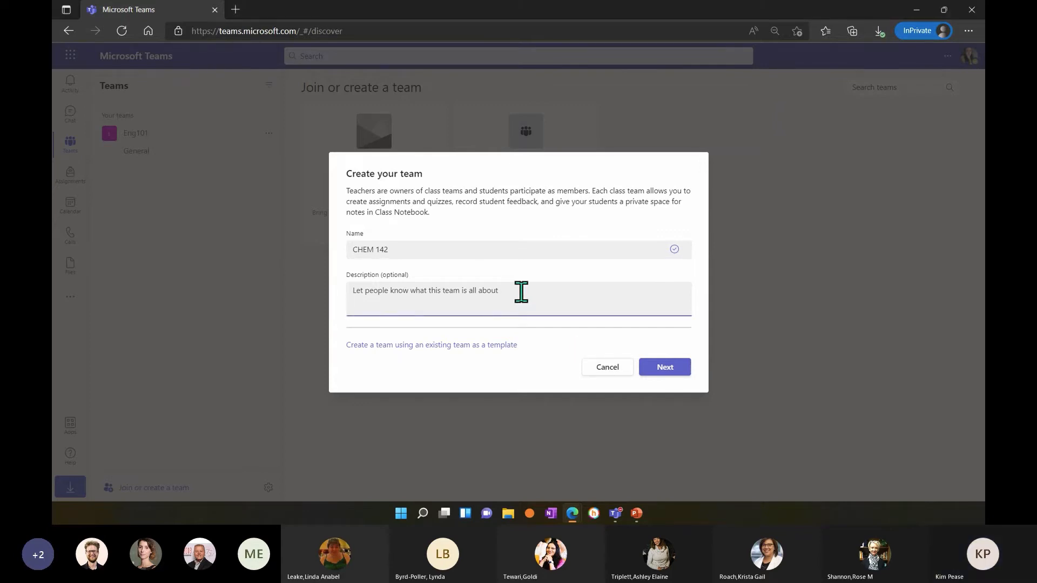
{"action": "type", "text": "General "}
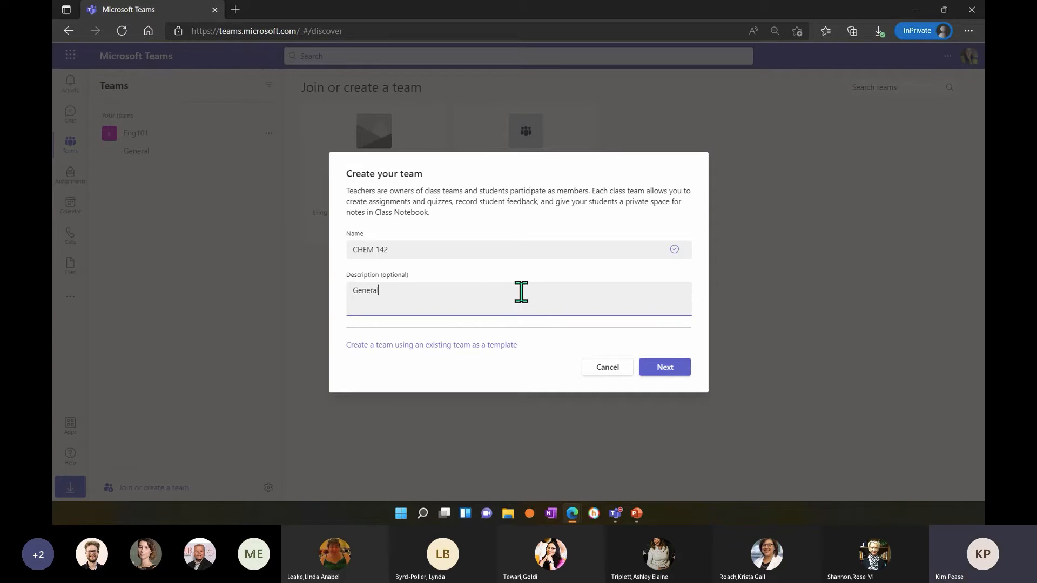
{"action": "type", "text": "Chemistry"}
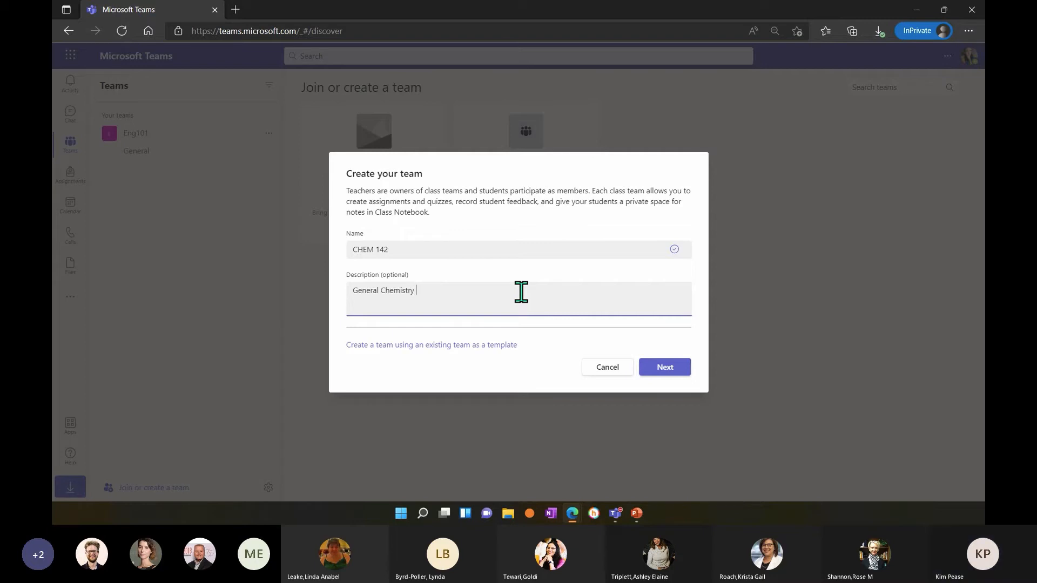
{"action": "type", "text": " Spring 2022"}
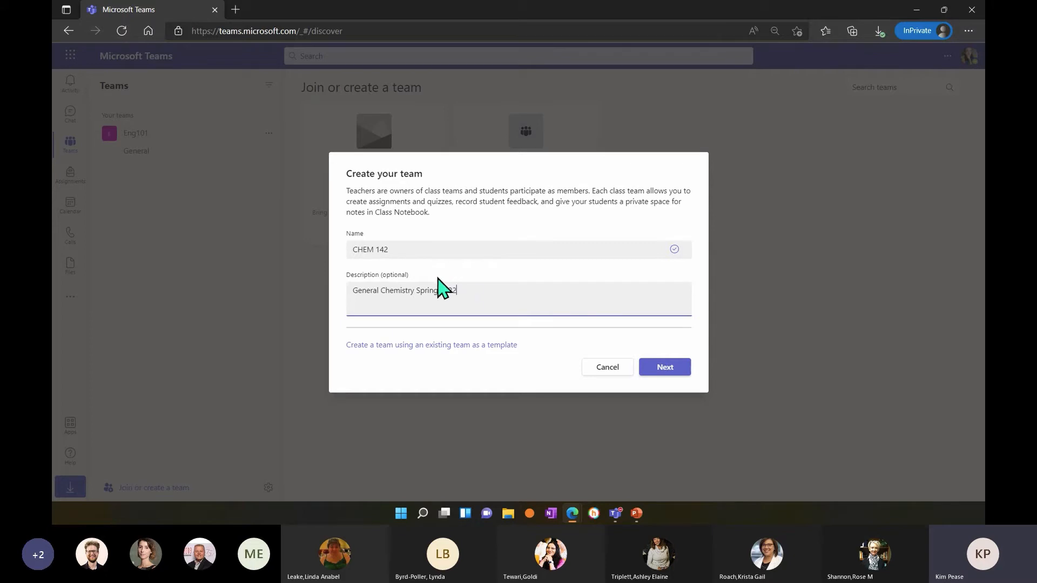
{"action": "left_click", "coordinate": [405, 252]}
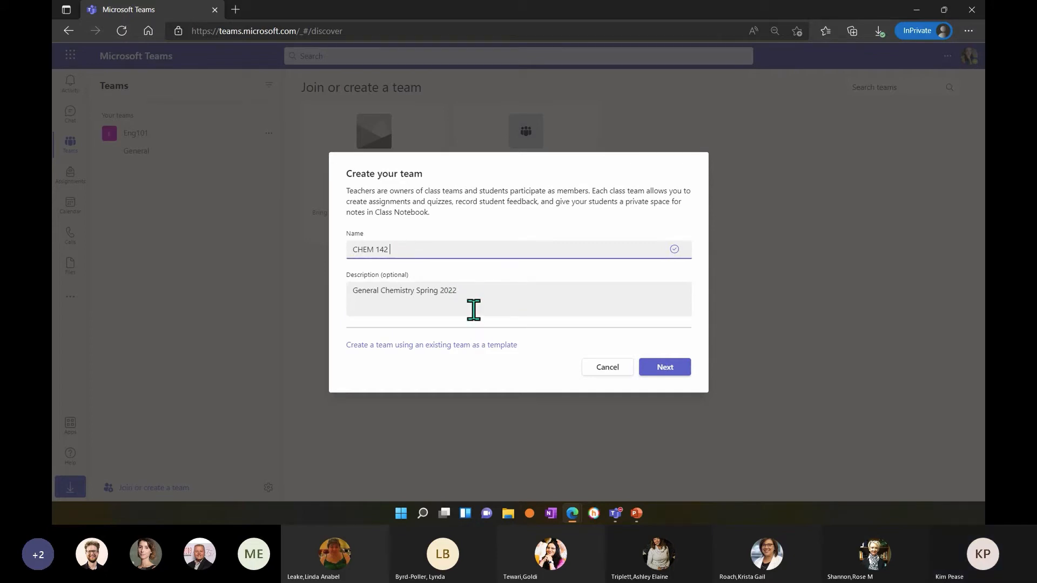
{"action": "left_click", "coordinate": [676, 371]}
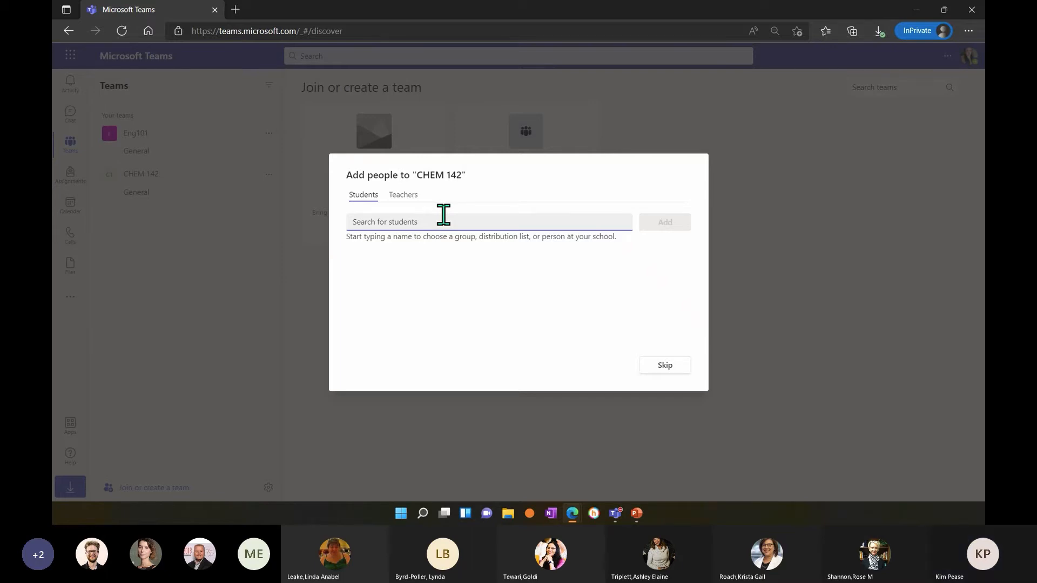
Find the four suggested students whose first names start with D or E and add them to the CHEM 142 team.
{"action": "type", "text": "de"}
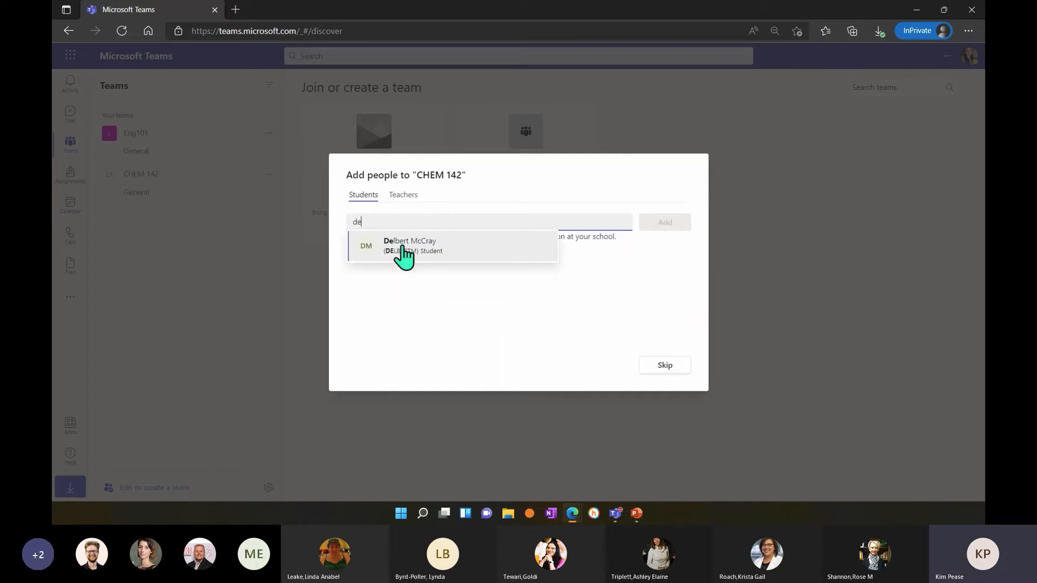
{"action": "left_click", "coordinate": [404, 254]}
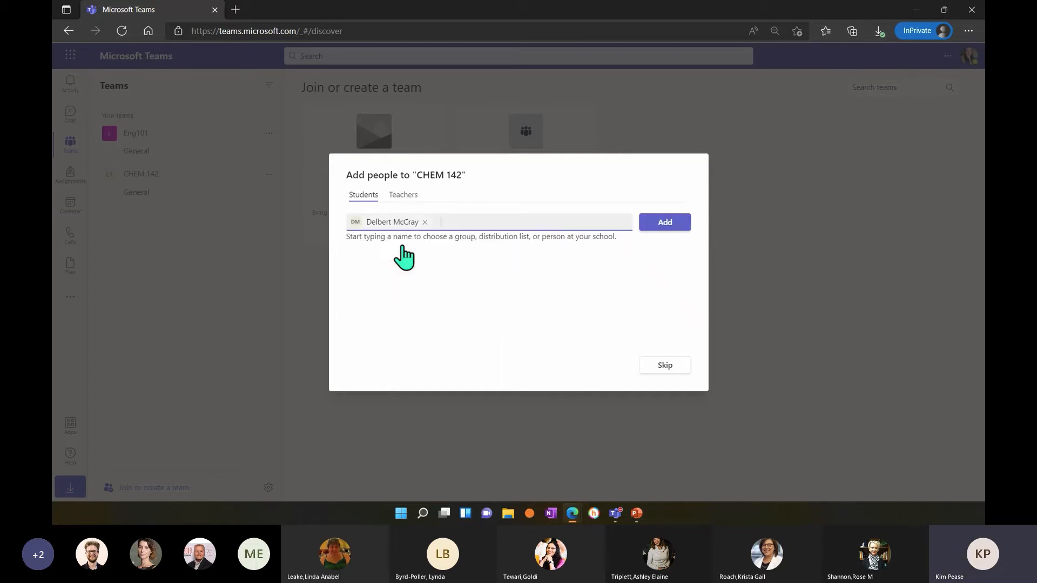
{"action": "type", "text": "d"}
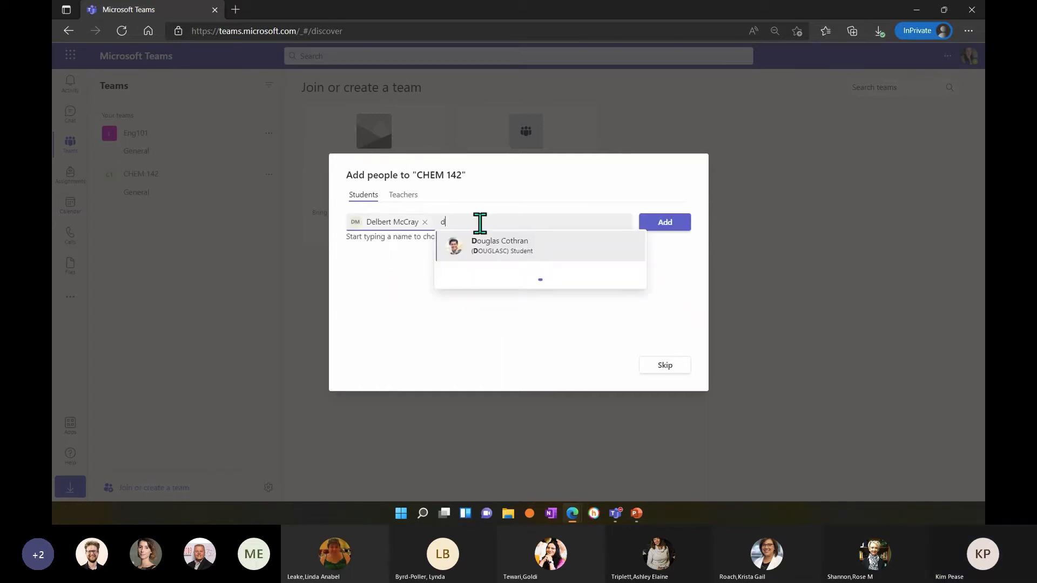
{"action": "left_click", "coordinate": [485, 246]}
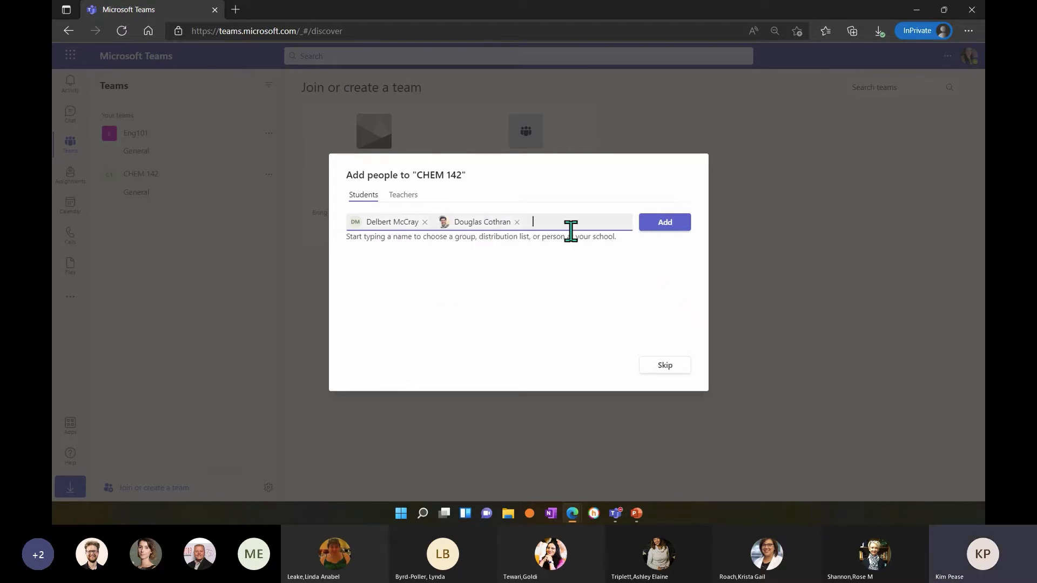
{"action": "type", "text": "e"}
{"action": "left_click", "coordinate": [574, 253]}
{"action": "type", "text": "e"}
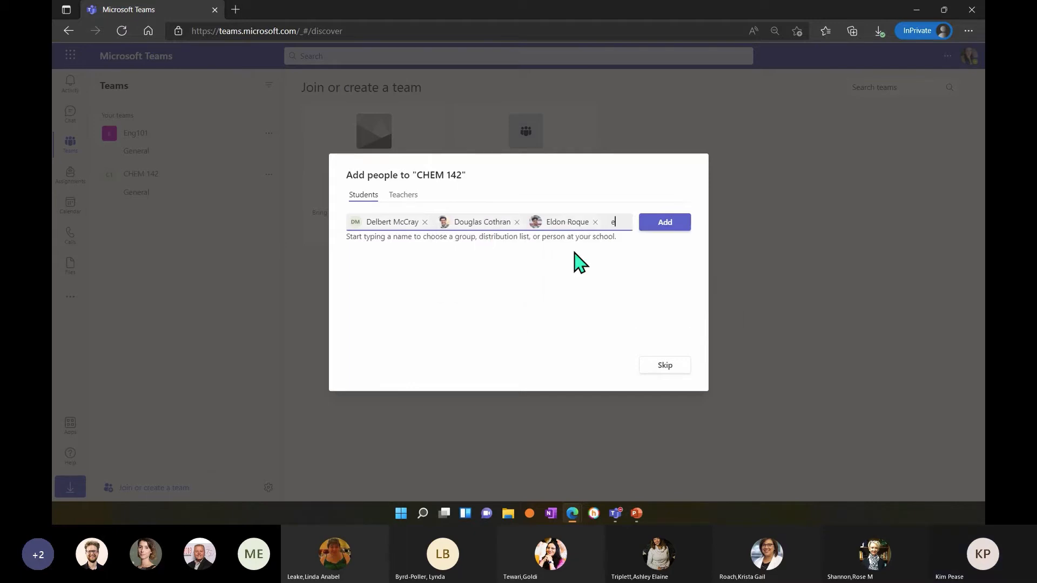
{"action": "left_click", "coordinate": [655, 252]}
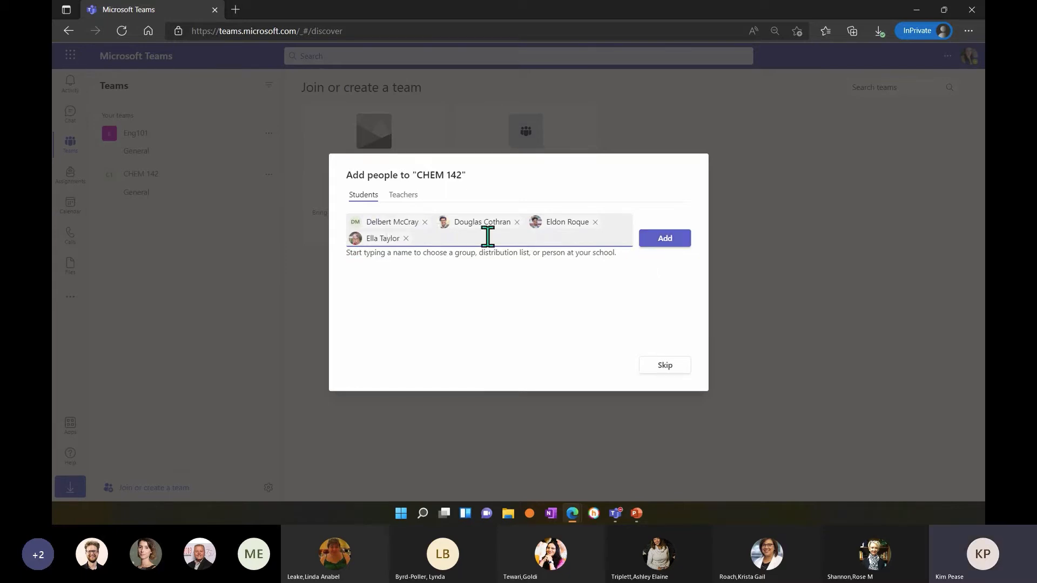
{"action": "left_click", "coordinate": [660, 239]}
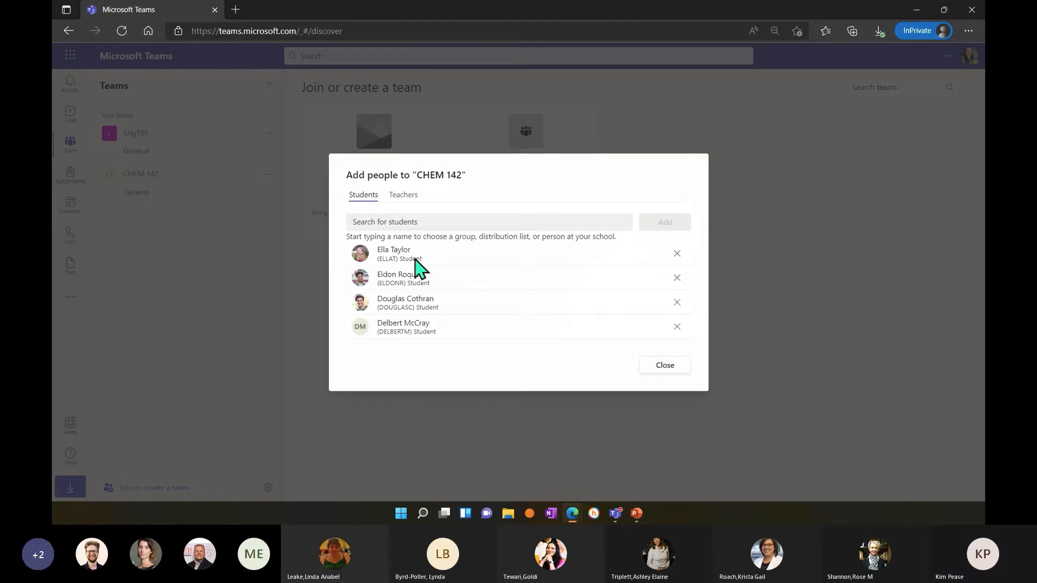
{"action": "left_click", "coordinate": [435, 222]}
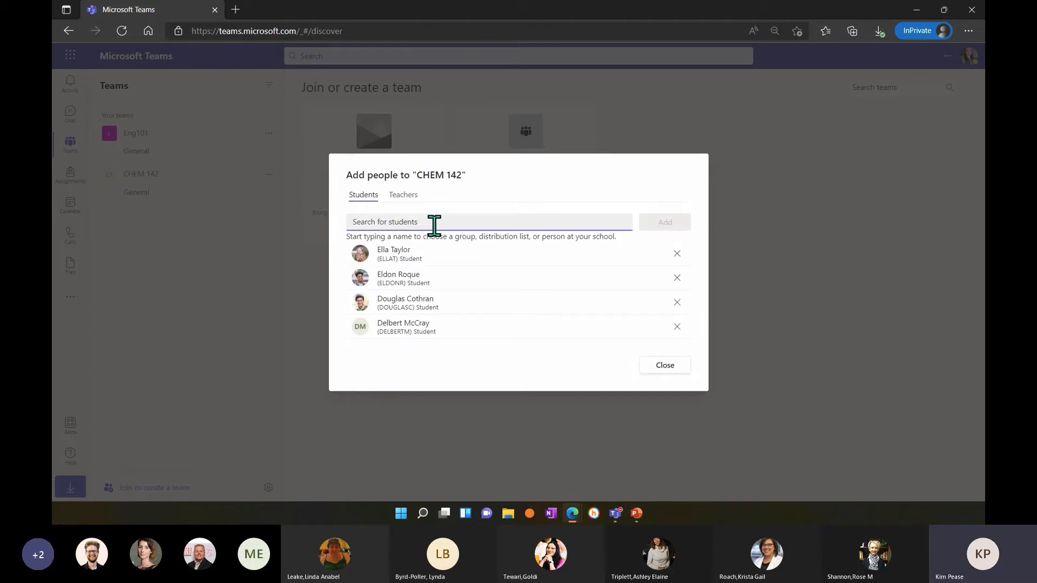
{"action": "type", "text": "e"}
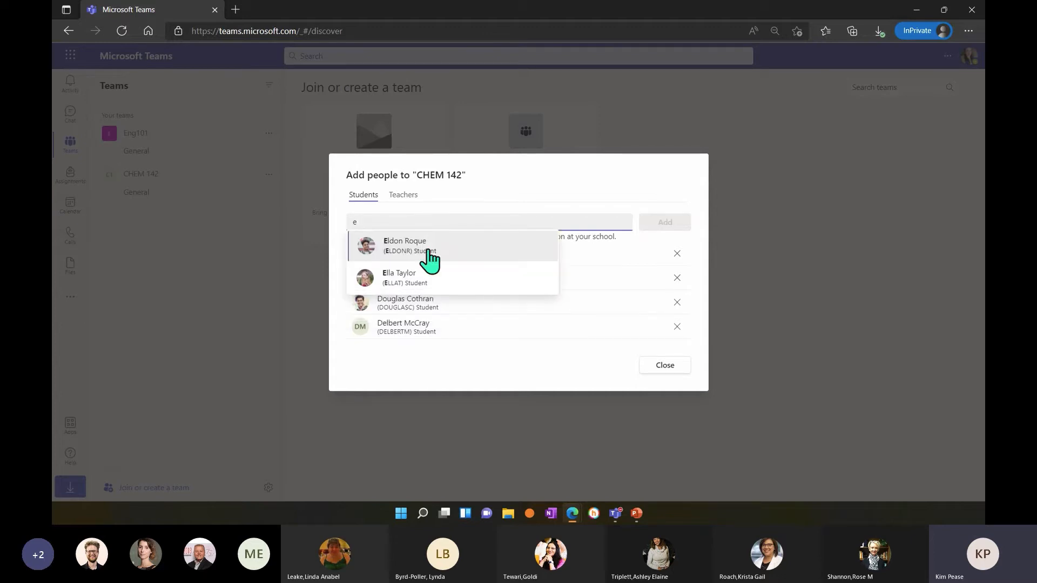
{"action": "left_click", "coordinate": [430, 254]}
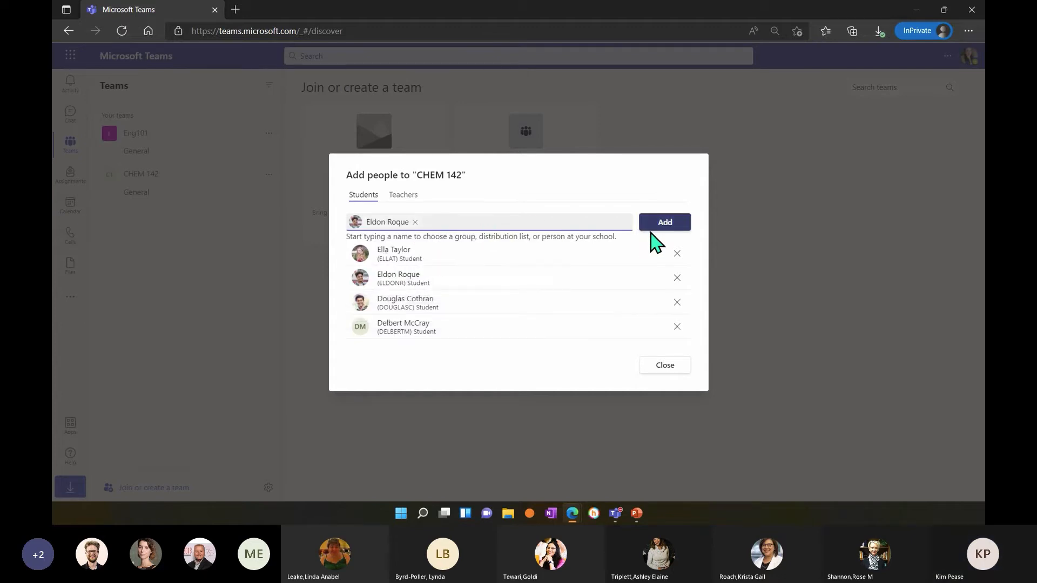
{"action": "left_click", "coordinate": [414, 222]}
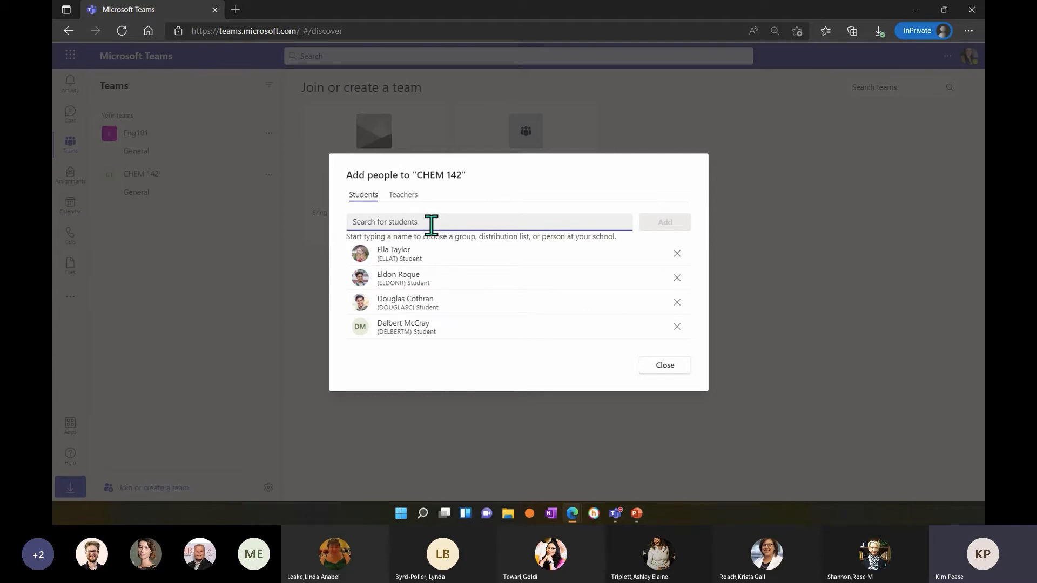
{"action": "type", "text": "d"}
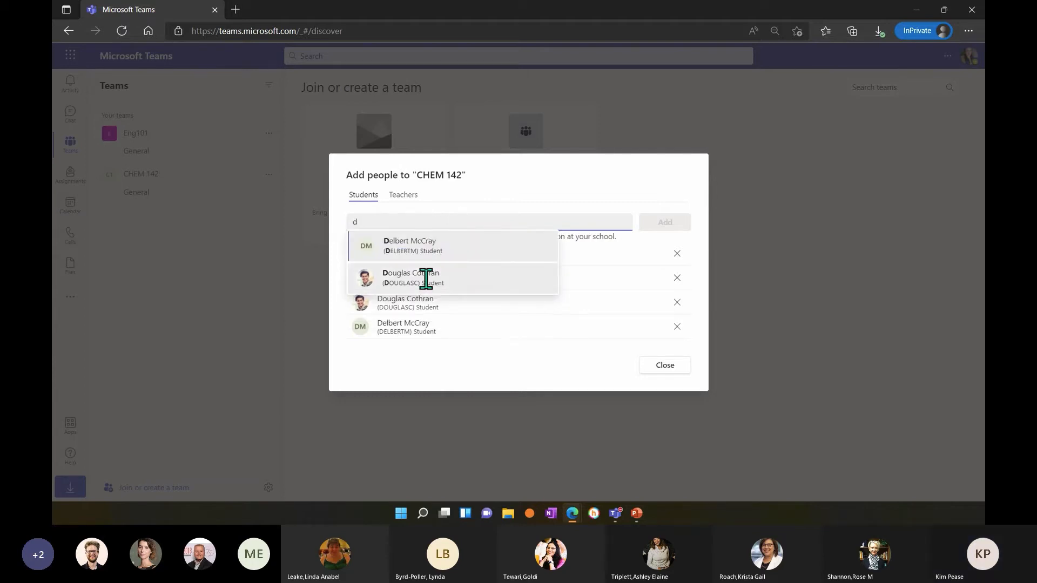
{"action": "left_click", "coordinate": [575, 204]}
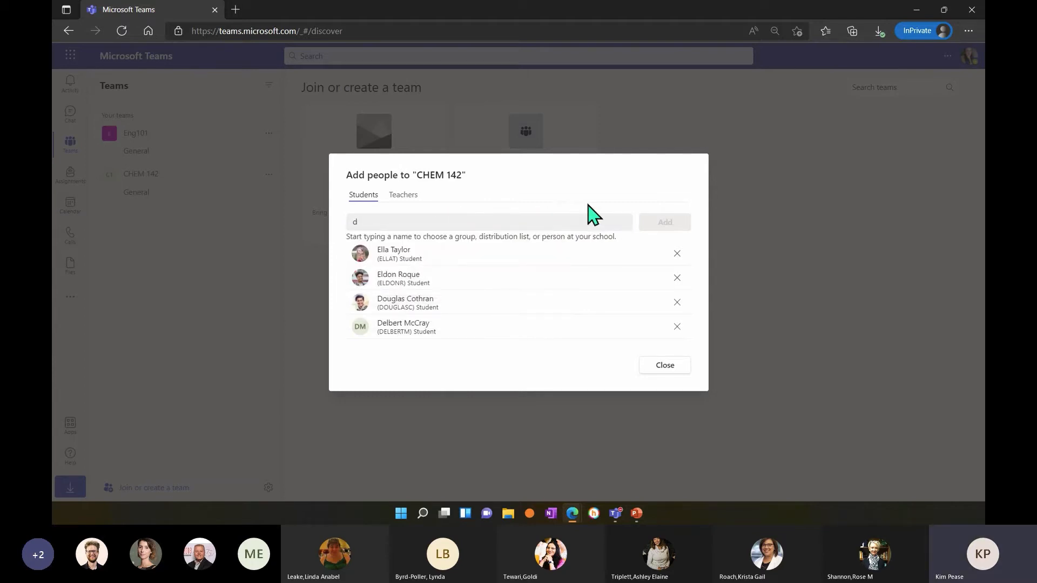
{"action": "left_click", "coordinate": [562, 216]}
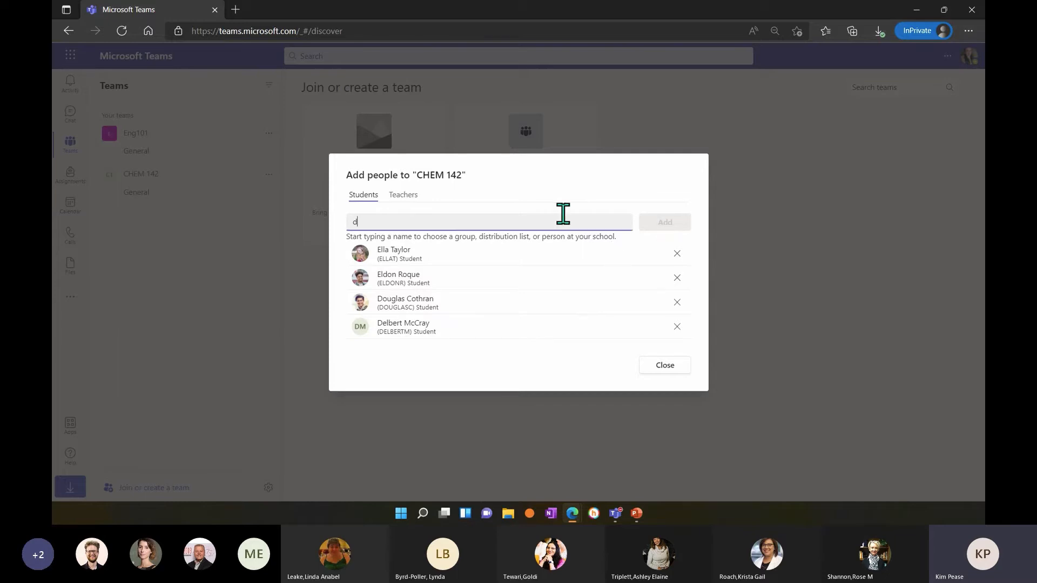
{"action": "key", "text": "BackSpace"}
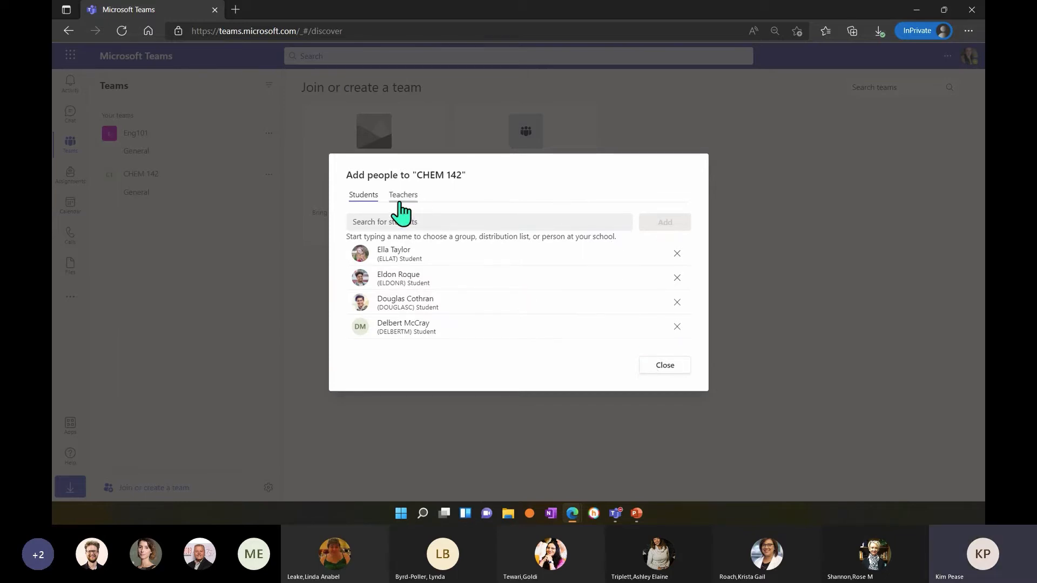
Look up a colleague by first name and add them to the CHEM 142 team as a teacher.
{"action": "left_click", "coordinate": [400, 198]}
{"action": "left_click", "coordinate": [414, 224]}
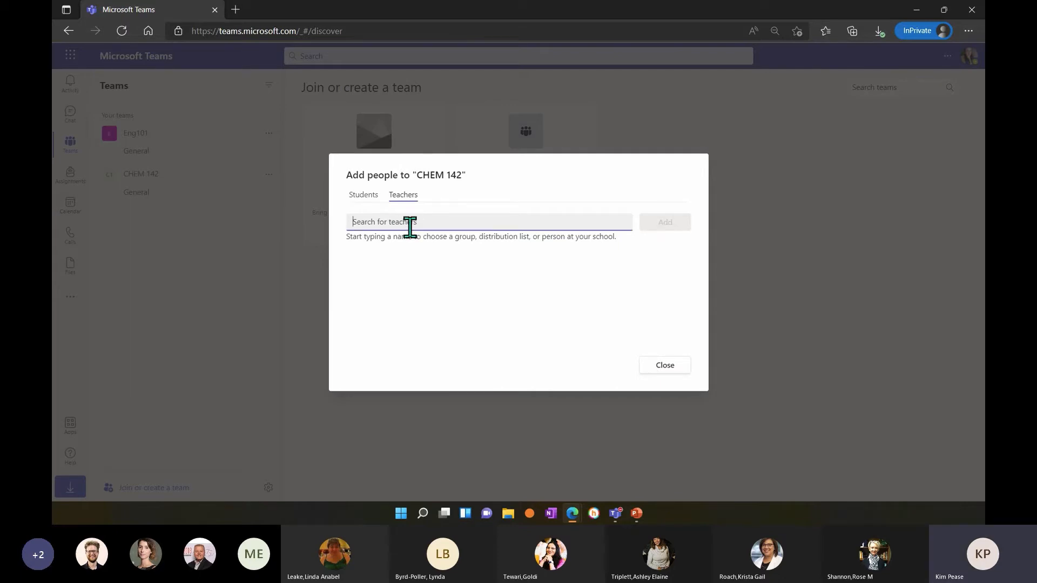
{"action": "type", "text": "an"}
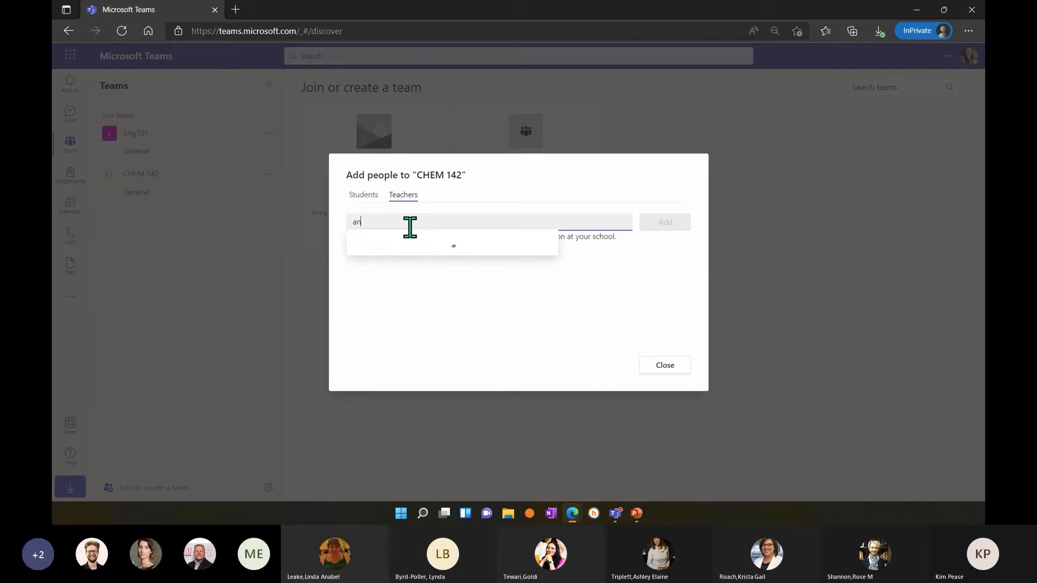
{"action": "type", "text": "n"}
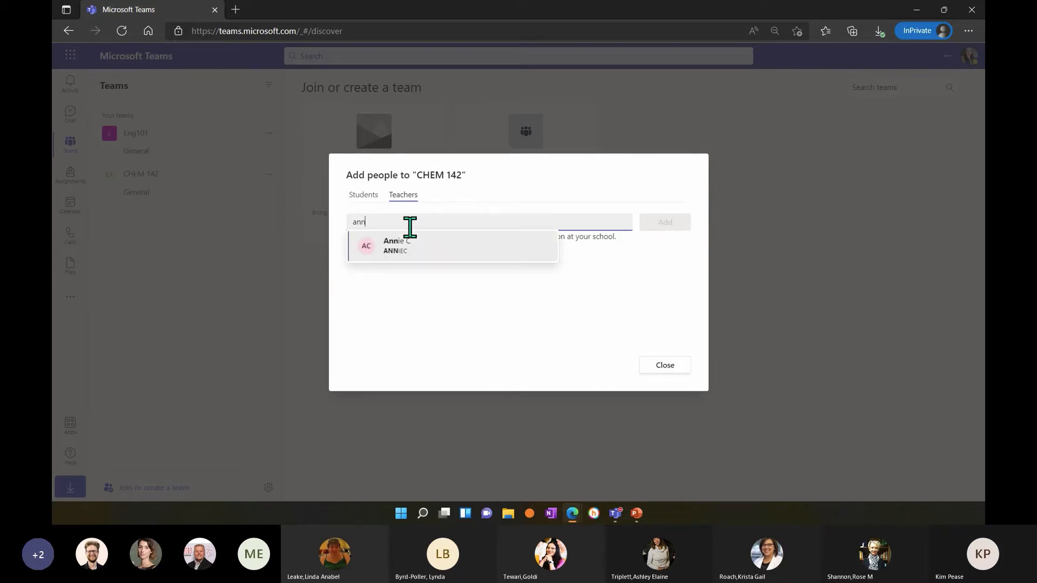
{"action": "left_click", "coordinate": [398, 238]}
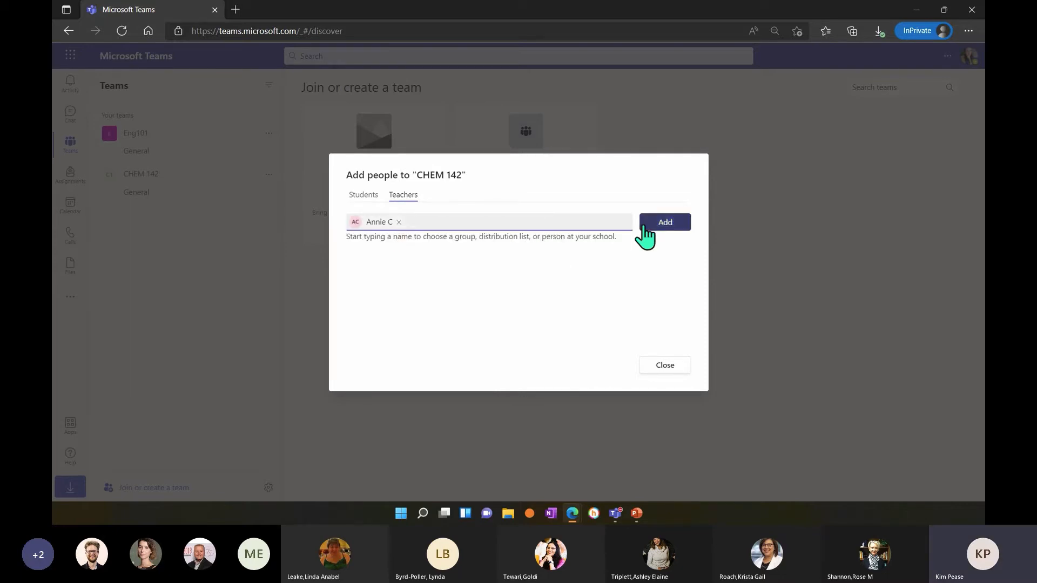
{"action": "left_click", "coordinate": [662, 229]}
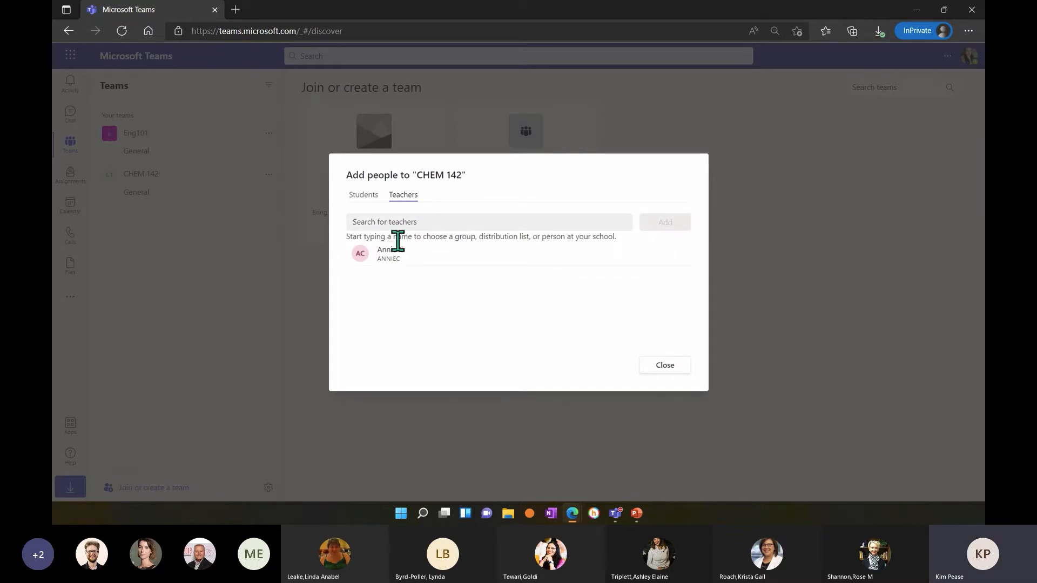
Review the students and teachers added to CHEM 142 and finish adding people.
{"action": "left_click", "coordinate": [364, 196]}
{"action": "left_click", "coordinate": [411, 198]}
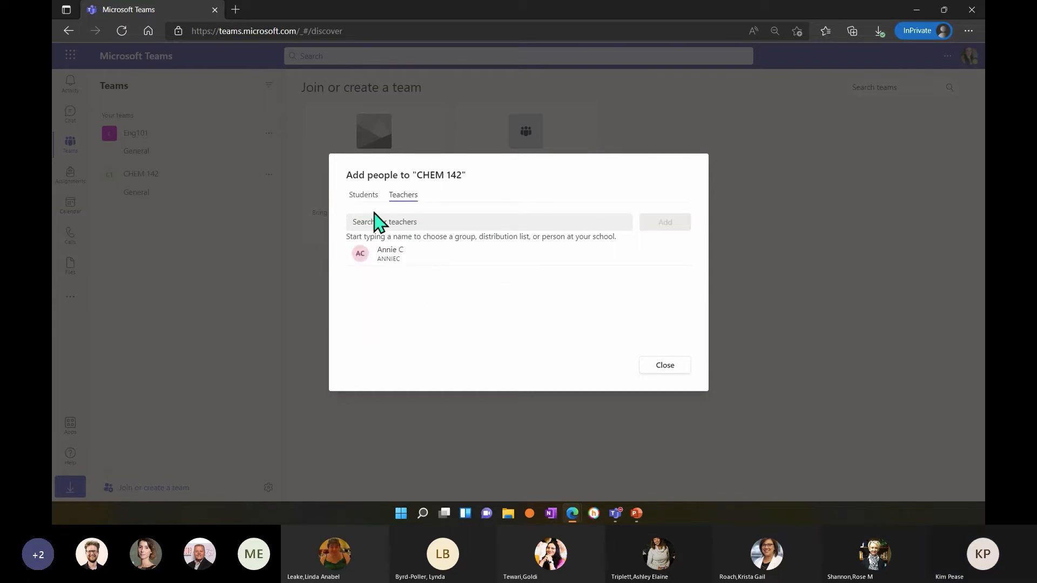
{"action": "left_click", "coordinate": [664, 365]}
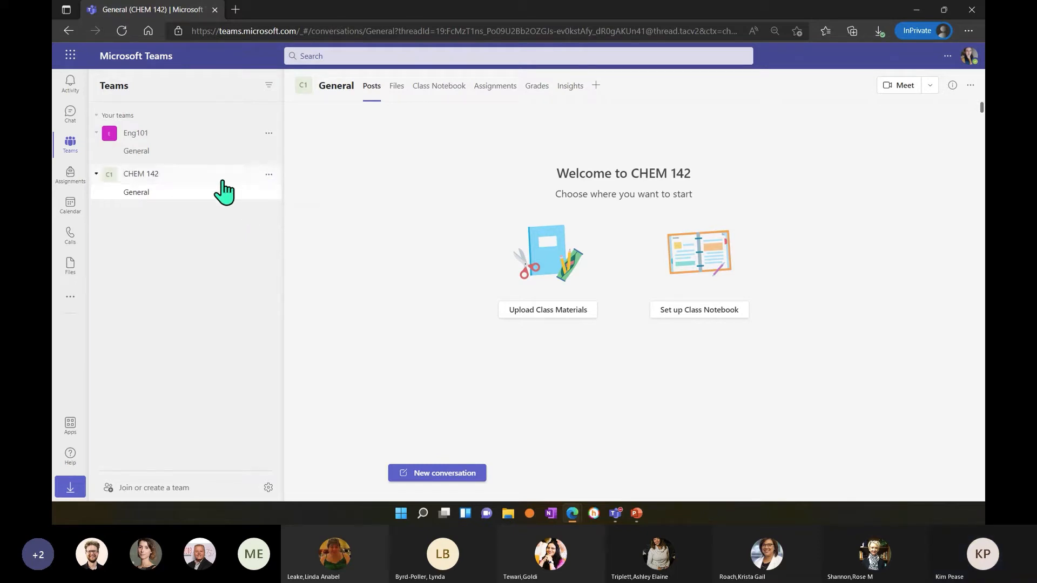
Start a new channel for the CHEM 142 team and name it "Group Work".
{"action": "left_click", "coordinate": [269, 174]}
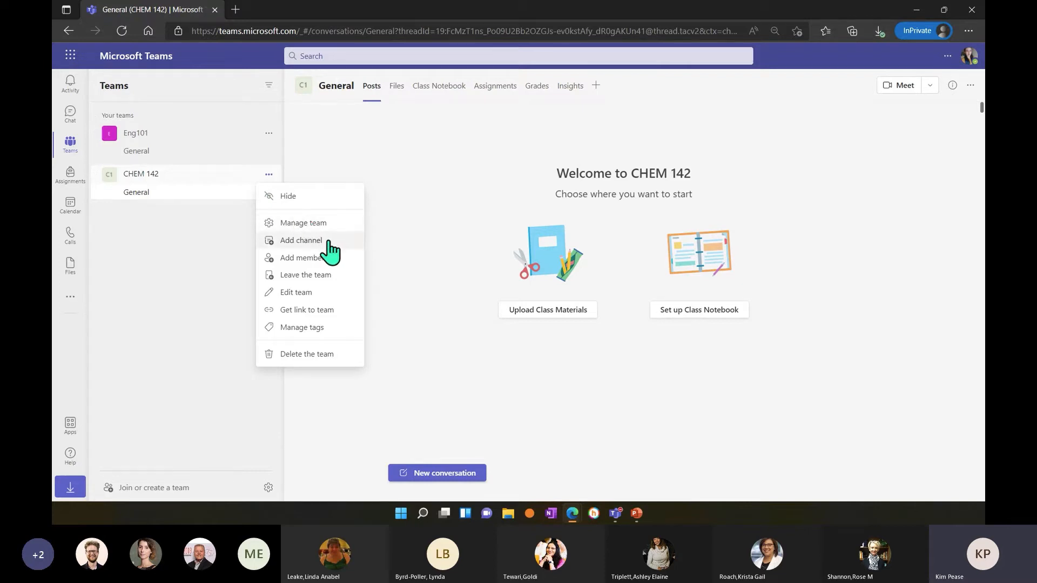
{"action": "left_click", "coordinate": [299, 244]}
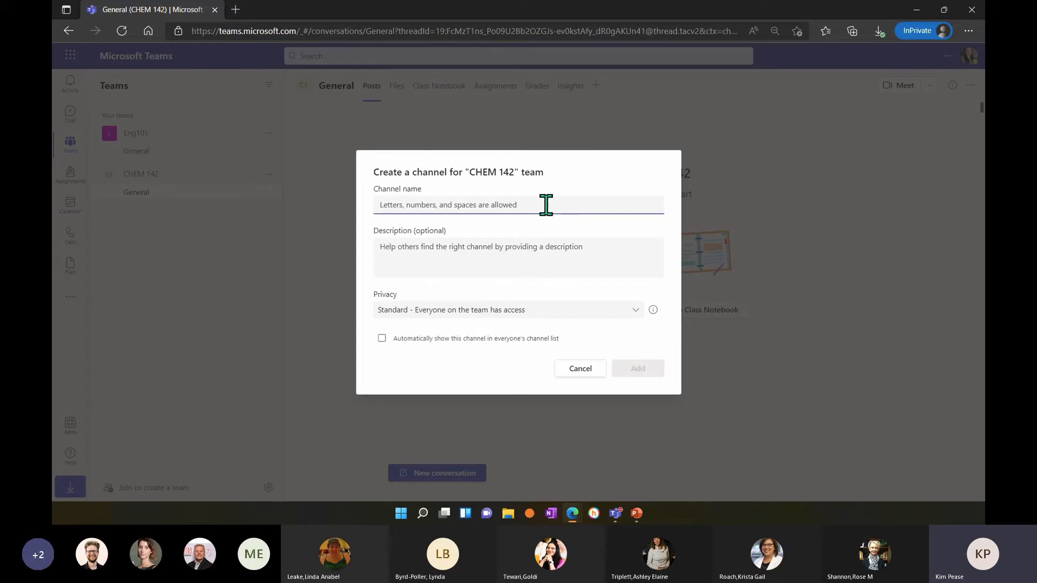
{"action": "type", "text": "Grou"}
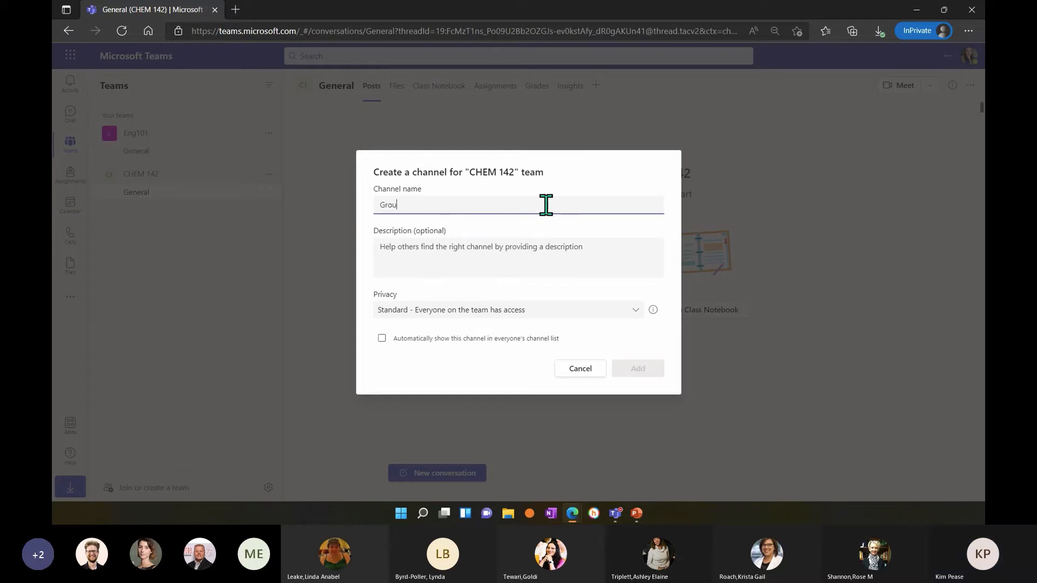
{"action": "type", "text": "p"}
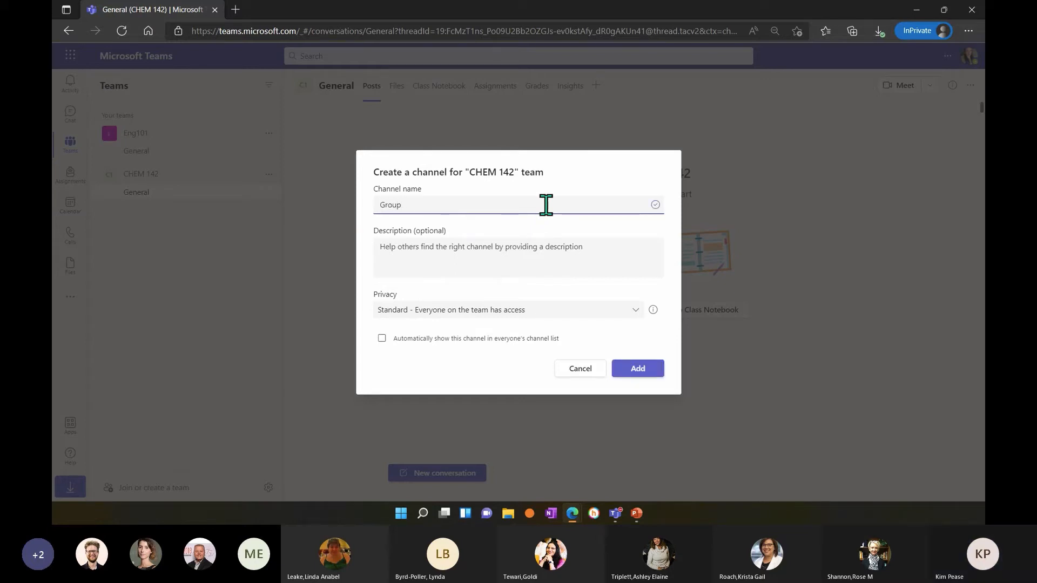
{"action": "type", "text": " Wro"}
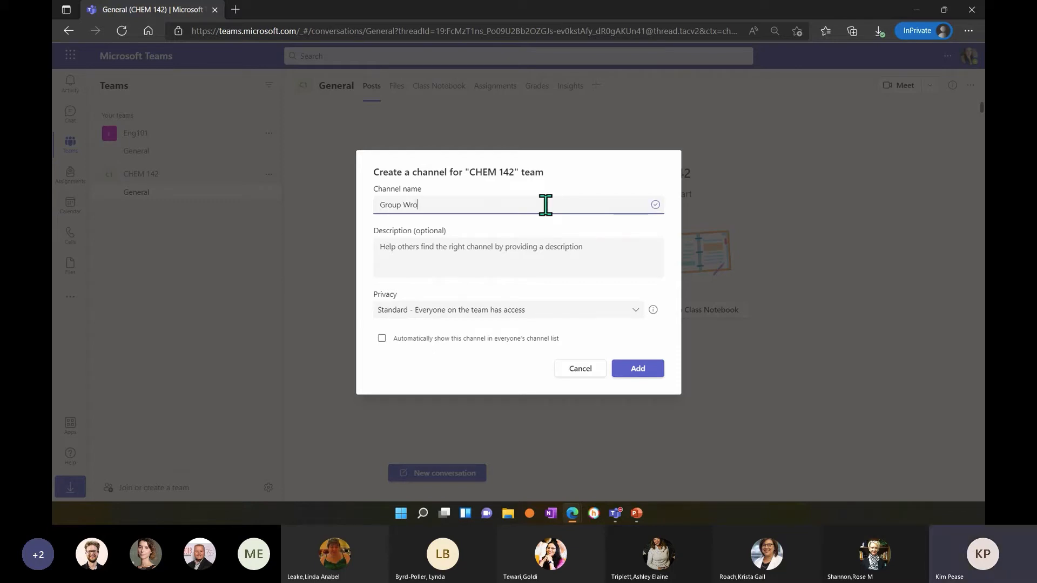
{"action": "key", "text": "BackSpace"}
{"action": "key", "text": "BackSpace"}
{"action": "type", "text": "ork"}
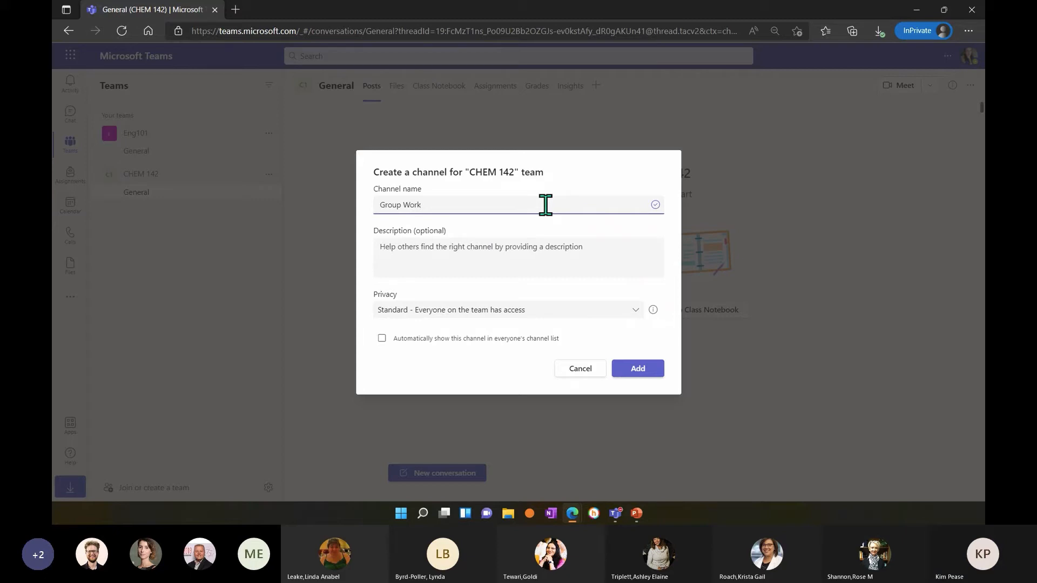
Leave the description empty and set the channel's privacy to "Private - Specific teammates have access".
{"action": "left_click", "coordinate": [569, 254]}
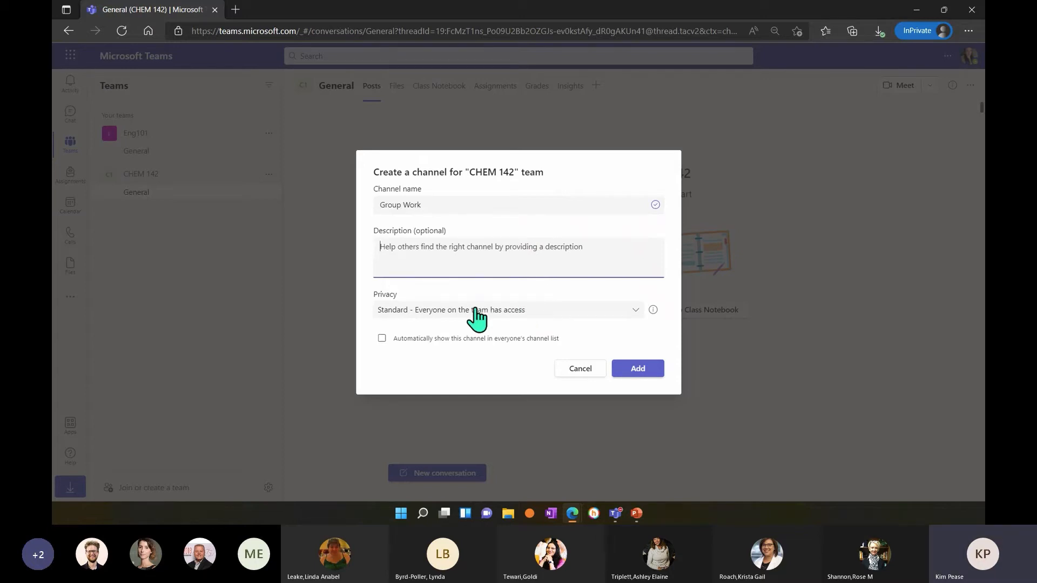
{"action": "left_click", "coordinate": [626, 314]}
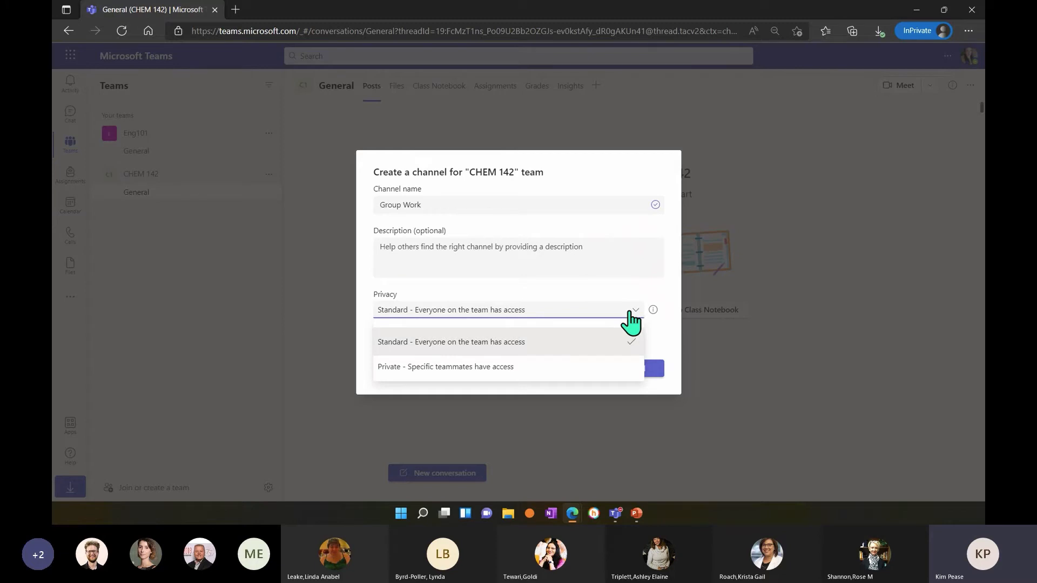
{"action": "left_click", "coordinate": [517, 370]}
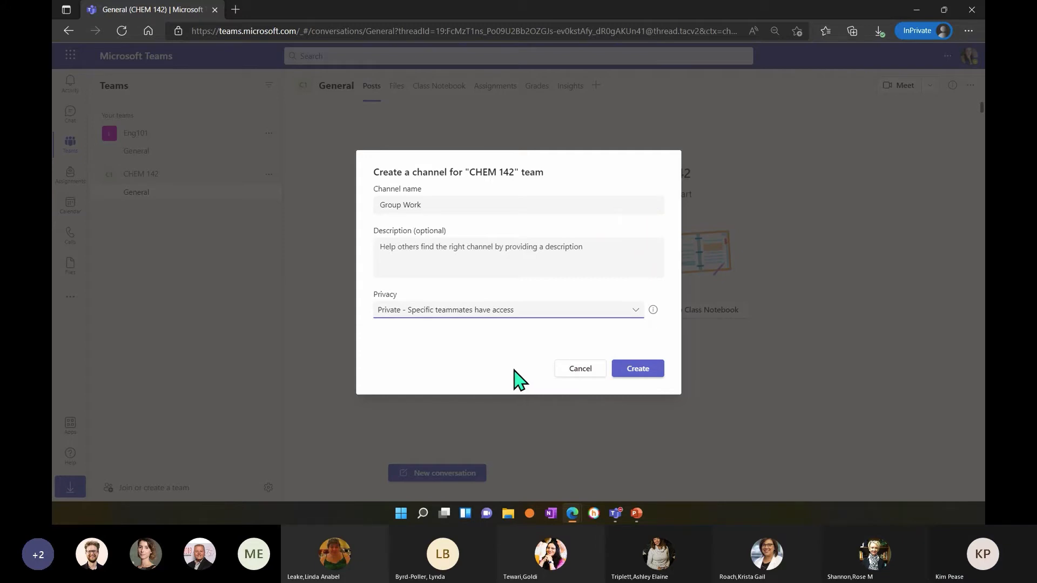
Change the new private channel's name to "Class President".
{"action": "left_click", "coordinate": [465, 207]}
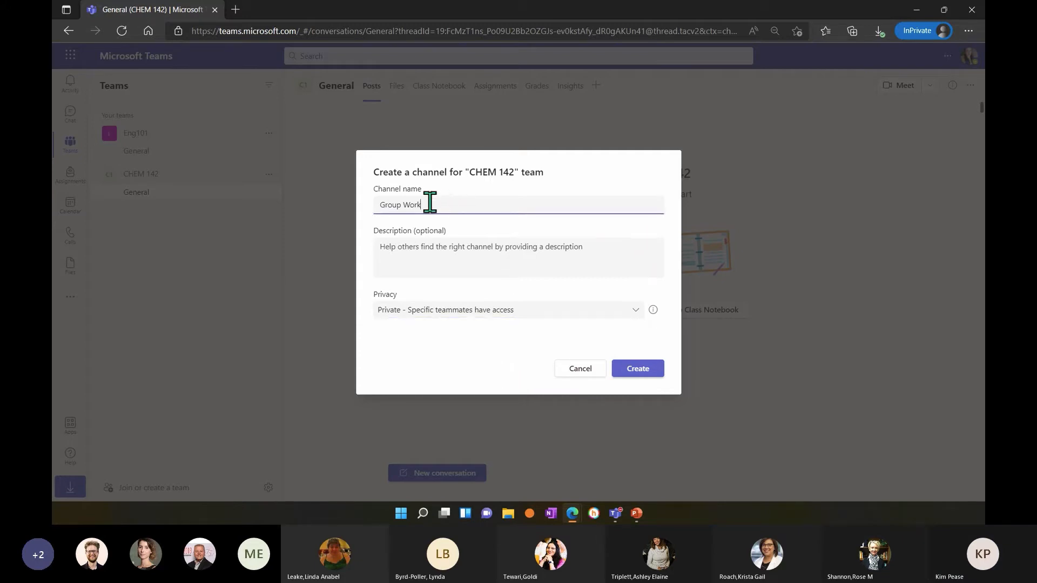
{"action": "left_click_drag", "start_coordinate": [425, 204], "coordinate": [371, 204]}
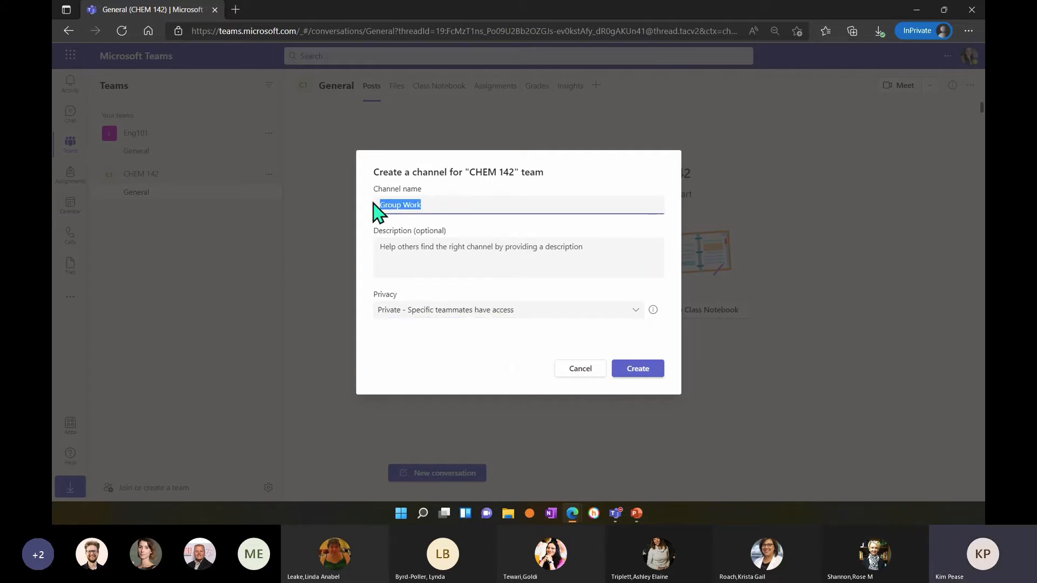
{"action": "type", "text": "g"}
{"action": "type", "text": "lass"}
{"action": "type", "text": " President"}
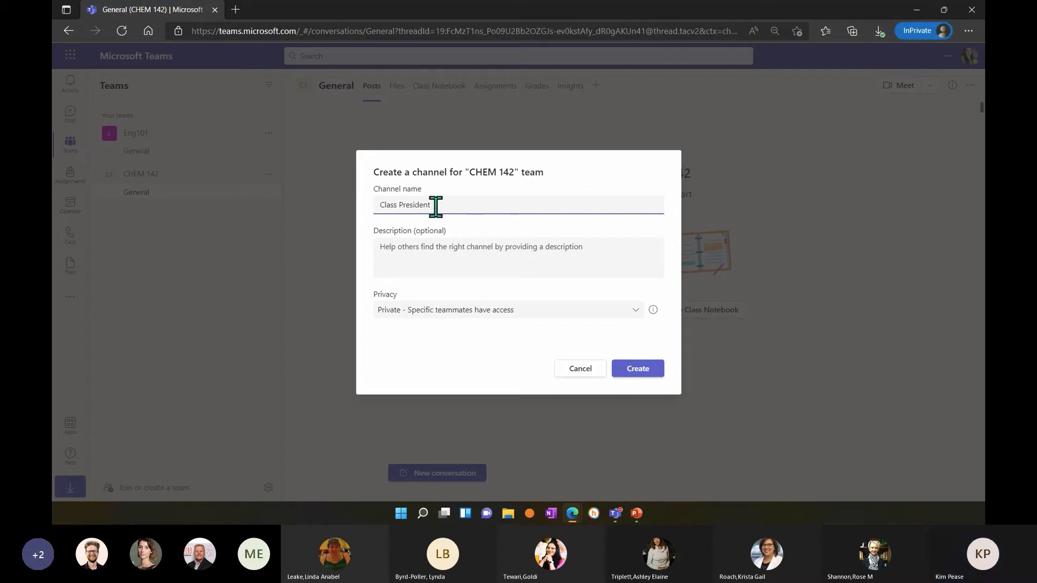
Create the private "Class President" channel for the CHEM 142 team.
{"action": "left_click_drag", "start_coordinate": [436, 205], "coordinate": [373, 216]}
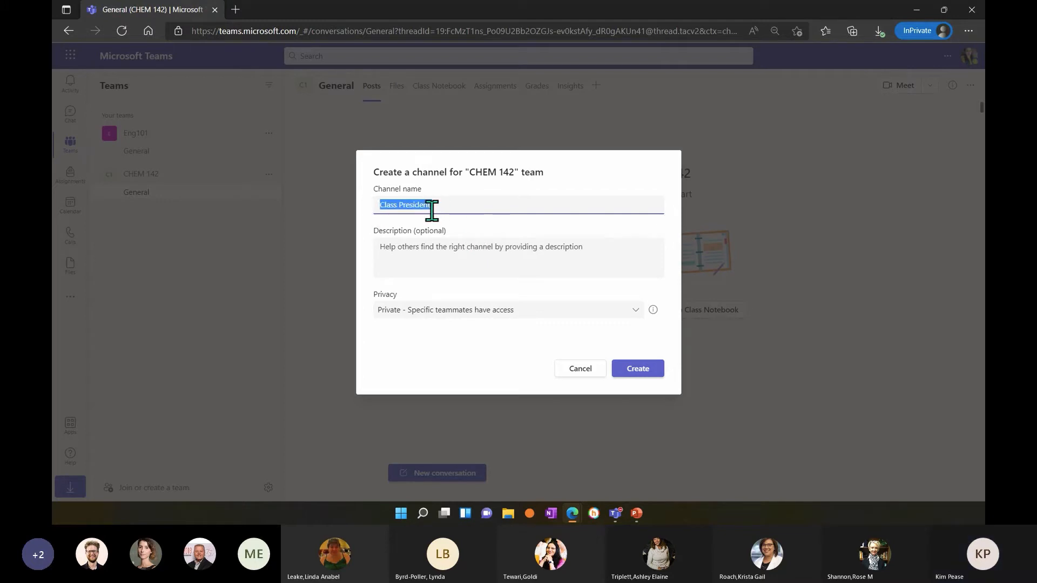
{"action": "left_click_drag", "start_coordinate": [447, 211], "coordinate": [371, 215]}
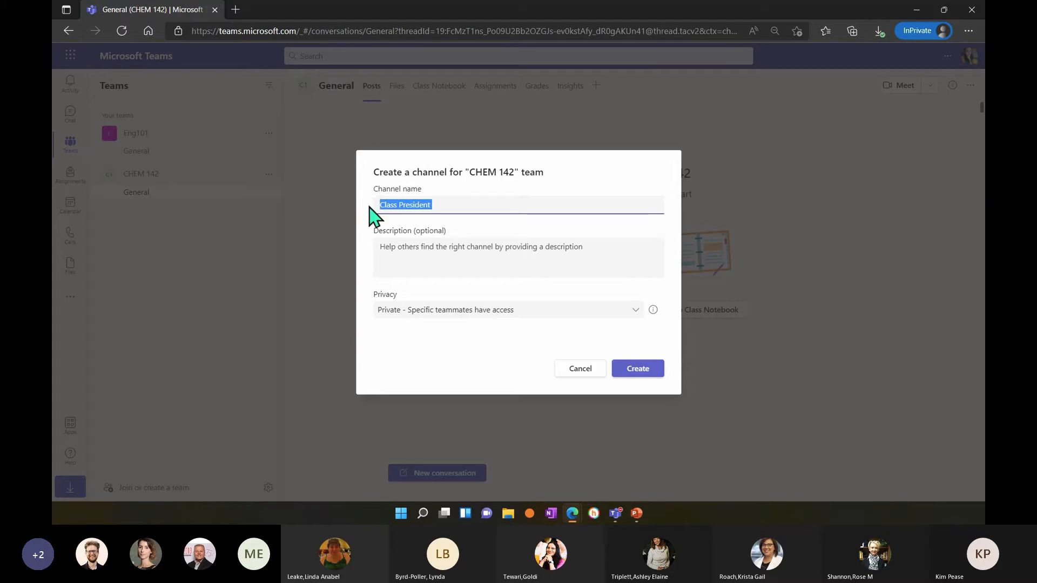
{"action": "left_click", "coordinate": [511, 238]}
{"action": "left_click", "coordinate": [639, 373]}
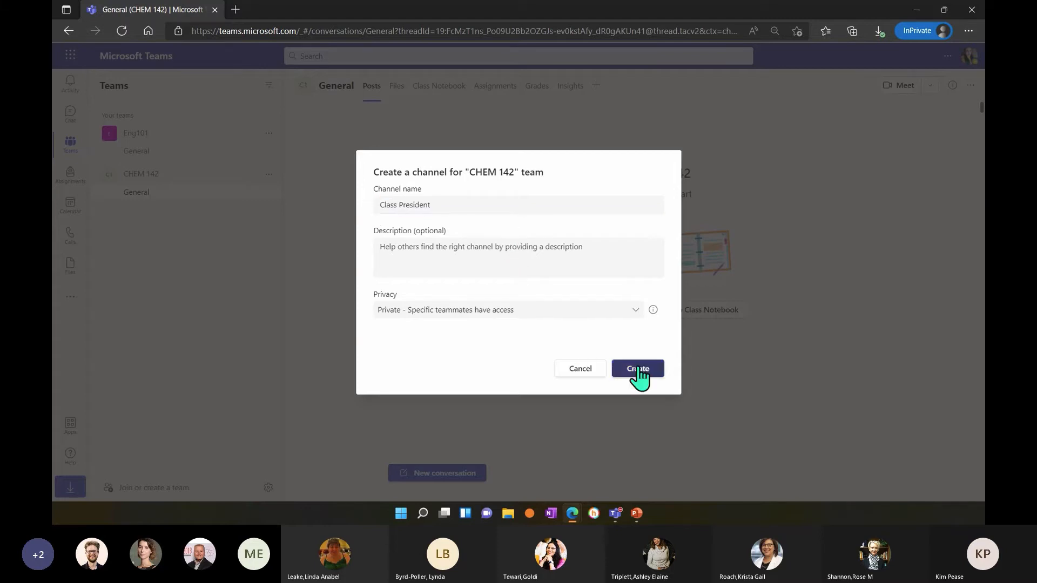
{"action": "left_click", "coordinate": [637, 368]}
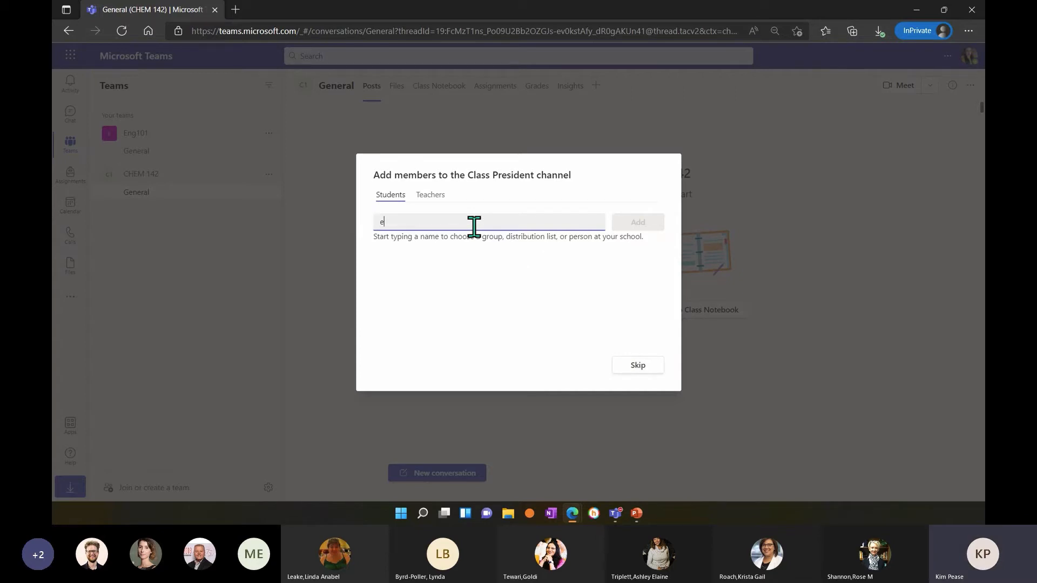
Add two students as members of the Class President channel and finish adding members.
{"action": "left_click", "coordinate": [451, 282]}
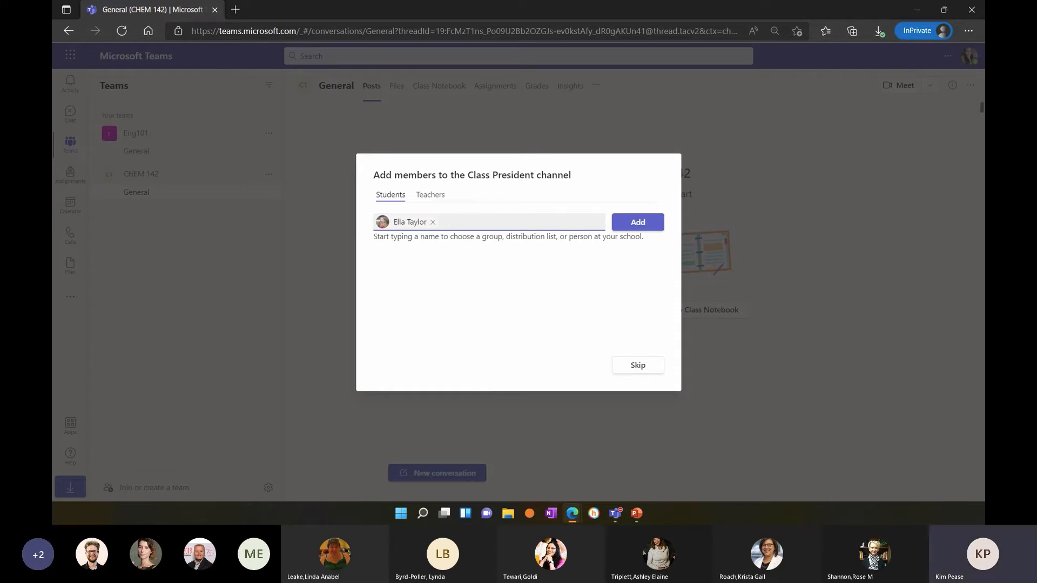
{"action": "key", "text": "alt+Tab"}
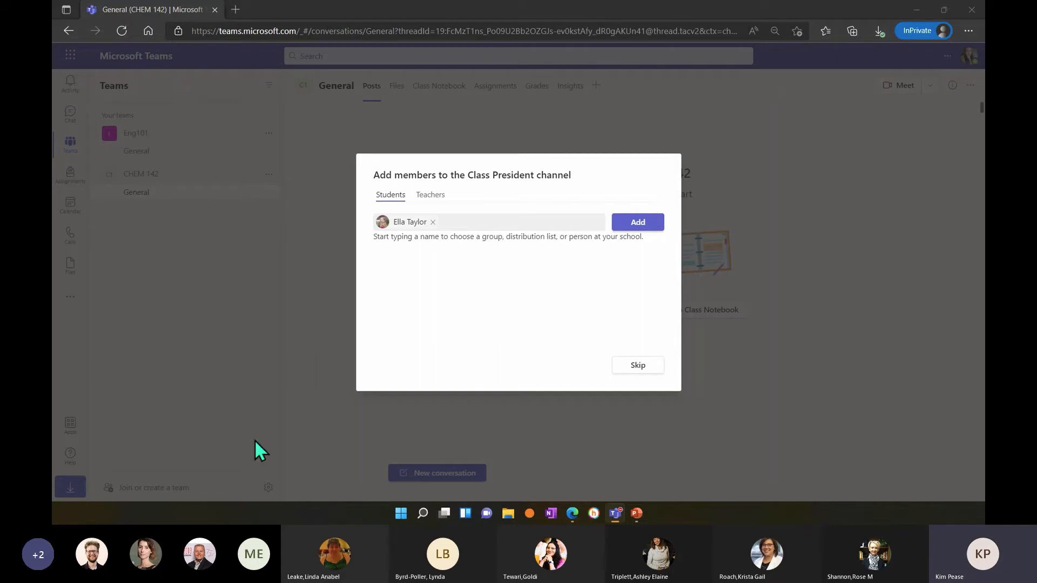
{"action": "left_click", "coordinate": [463, 224]}
{"action": "type", "text": "d"}
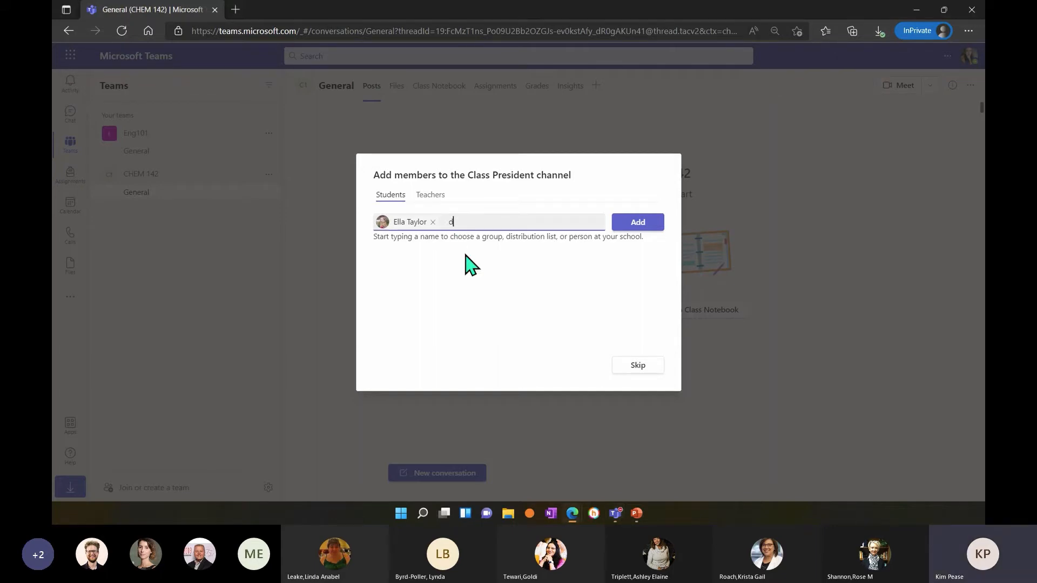
{"action": "type", "text": "e"}
{"action": "left_click", "coordinate": [486, 252]}
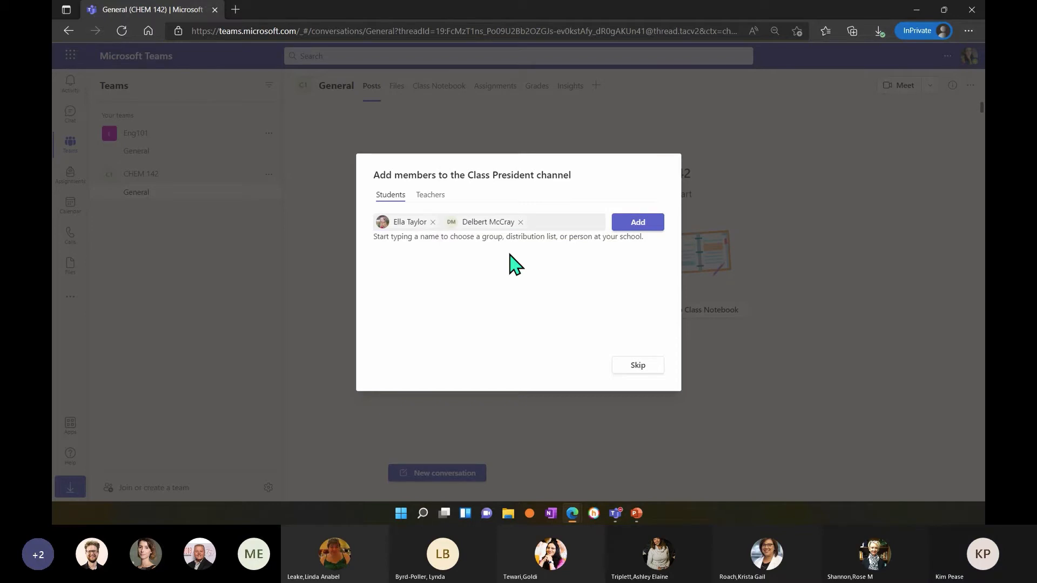
{"action": "left_click", "coordinate": [638, 223]}
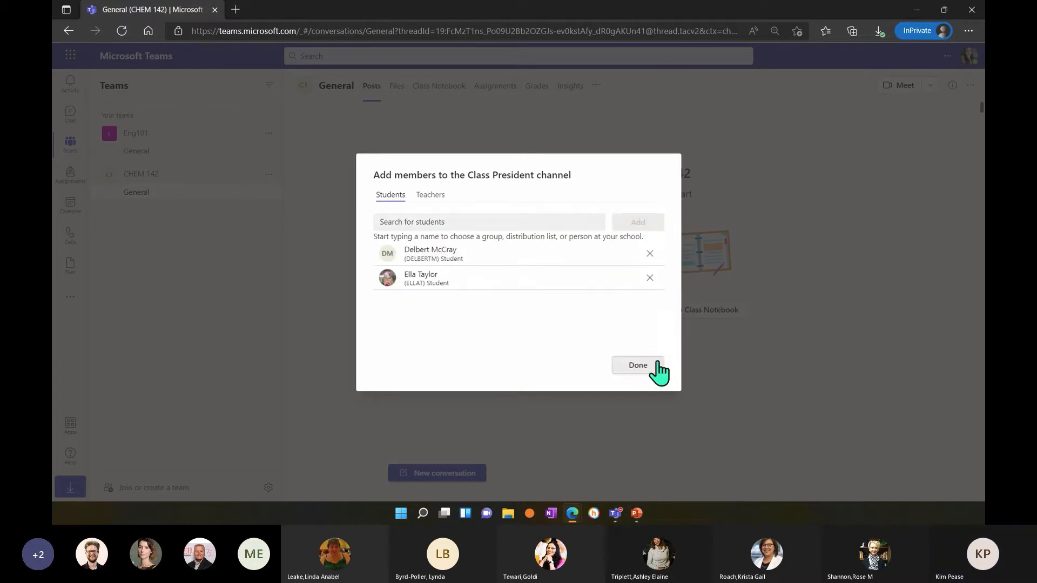
{"action": "left_click", "coordinate": [657, 368]}
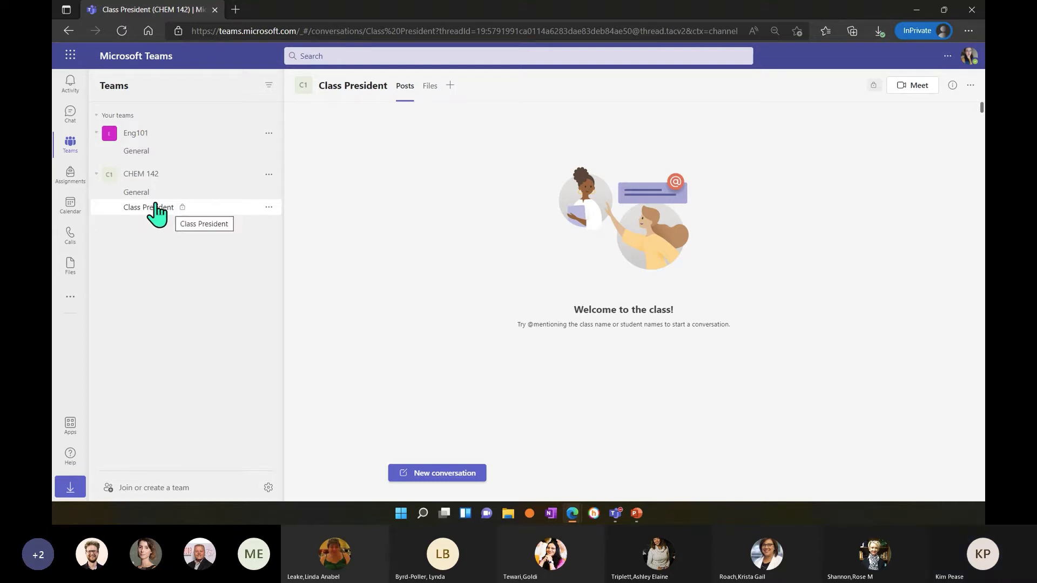
Add a channel named "Chem 101" to the CHEM 142 team with standard privacy.
{"action": "left_click", "coordinate": [270, 175]}
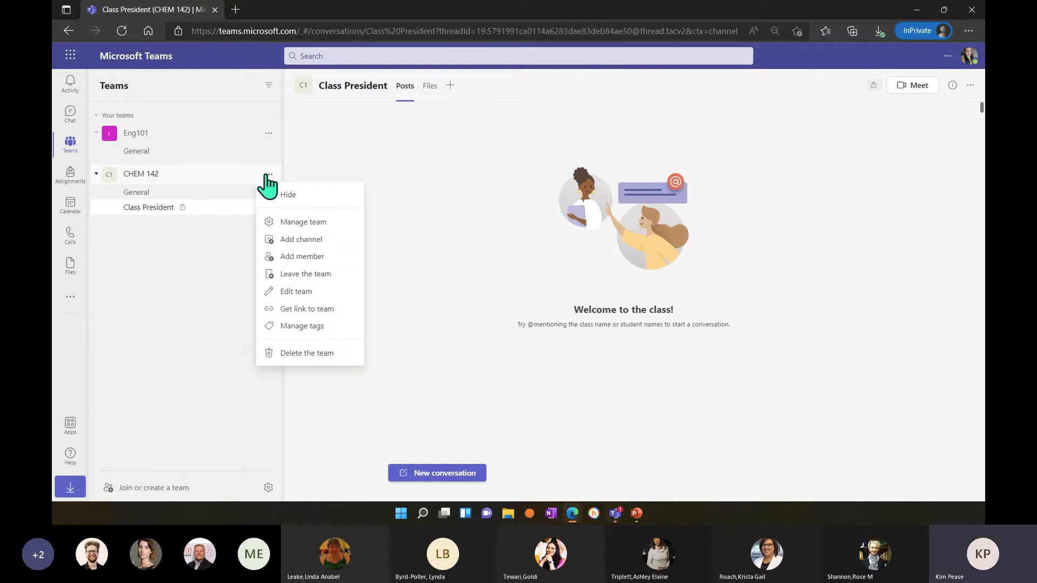
{"action": "left_click", "coordinate": [301, 240]}
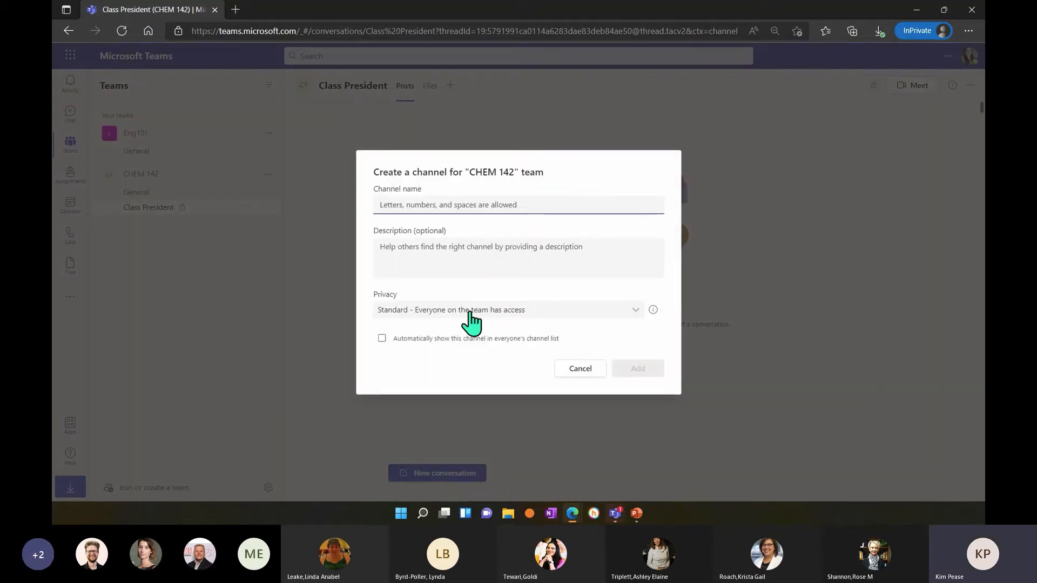
{"action": "left_click", "coordinate": [470, 213]}
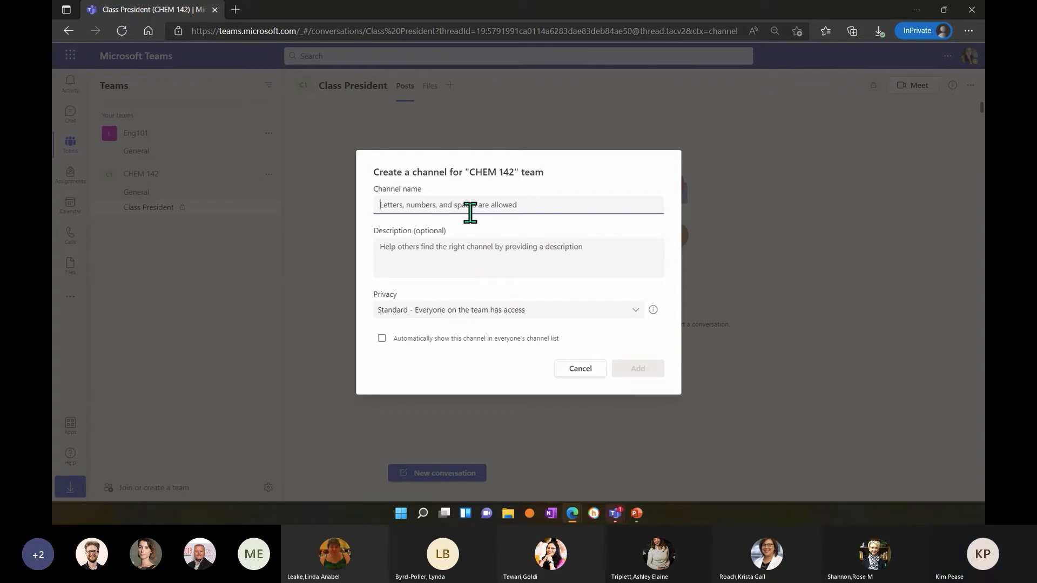
{"action": "type", "text": "Chem"}
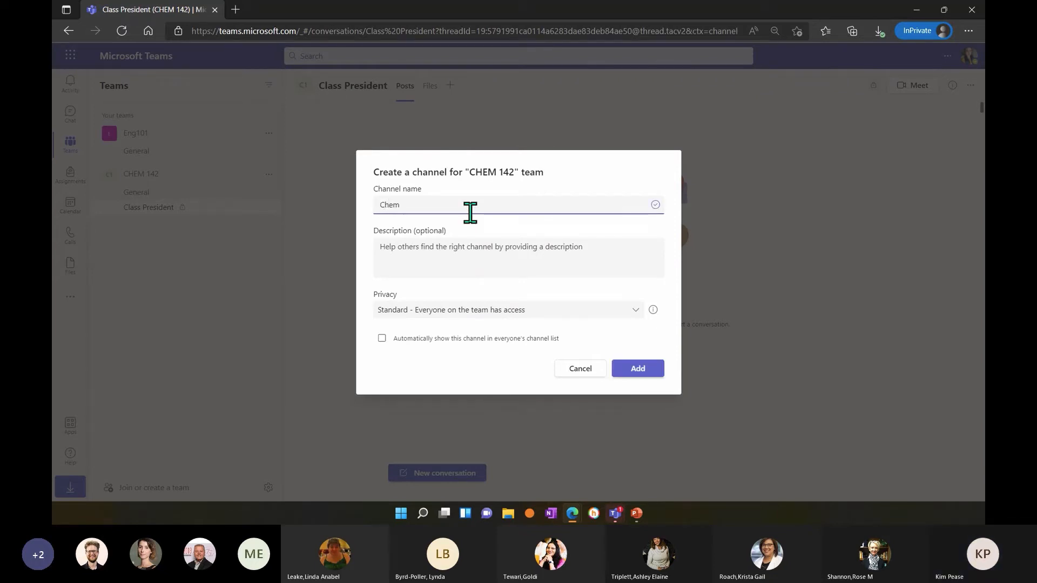
{"action": "type", "text": " 101"}
{"action": "left_click", "coordinate": [646, 371]}
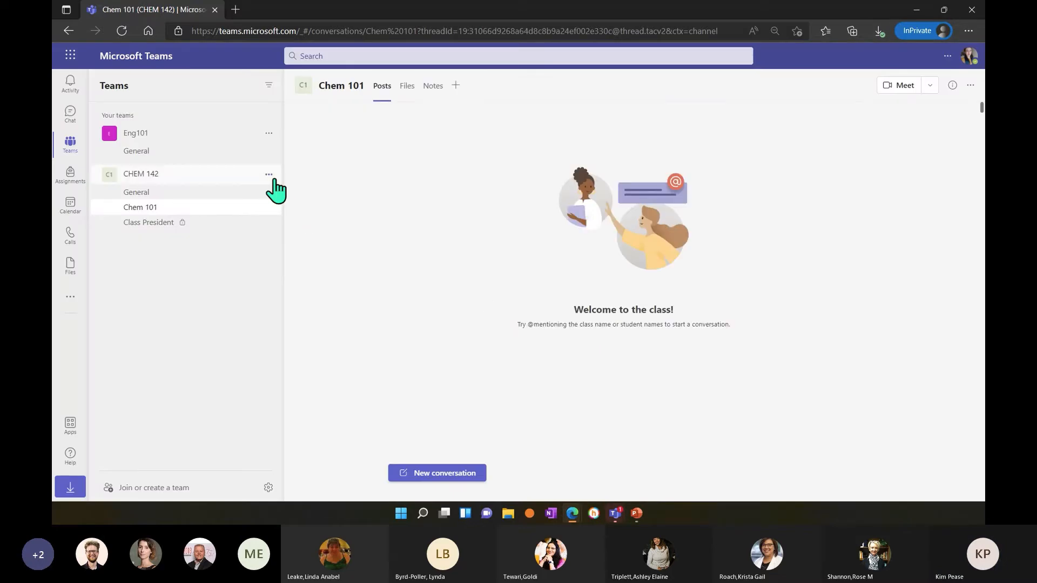
Add another standard channel named "Chem 202" to the CHEM 142 team.
{"action": "left_click", "coordinate": [268, 174]}
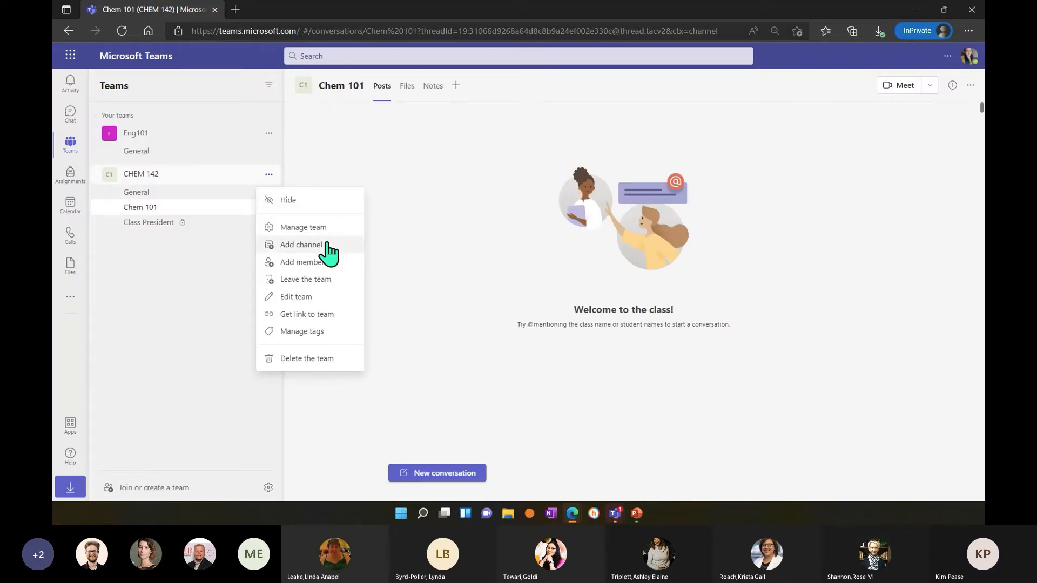
{"action": "left_click", "coordinate": [303, 246]}
{"action": "type", "text": "C"}
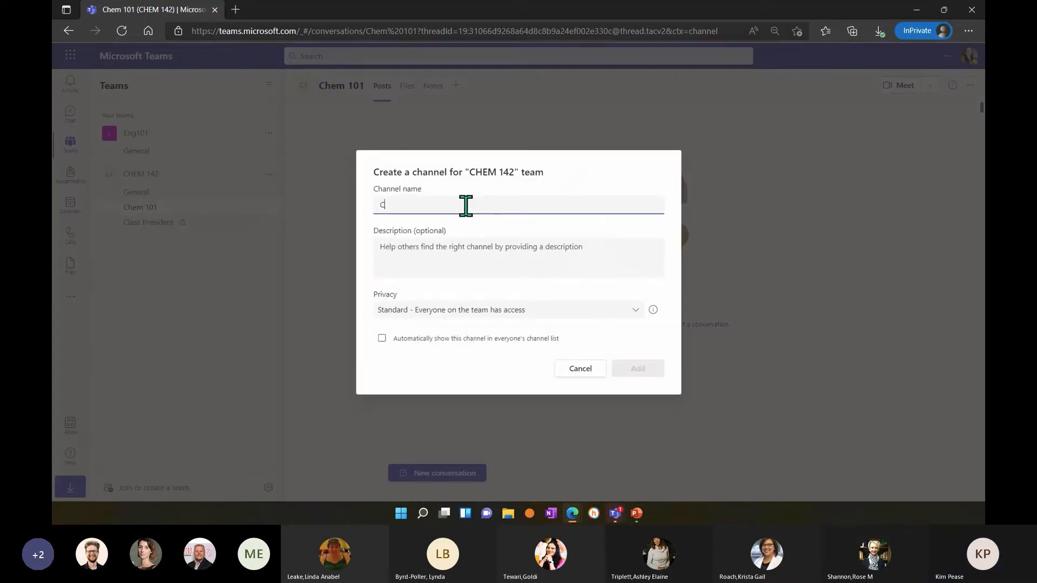
{"action": "type", "text": "hem 202"}
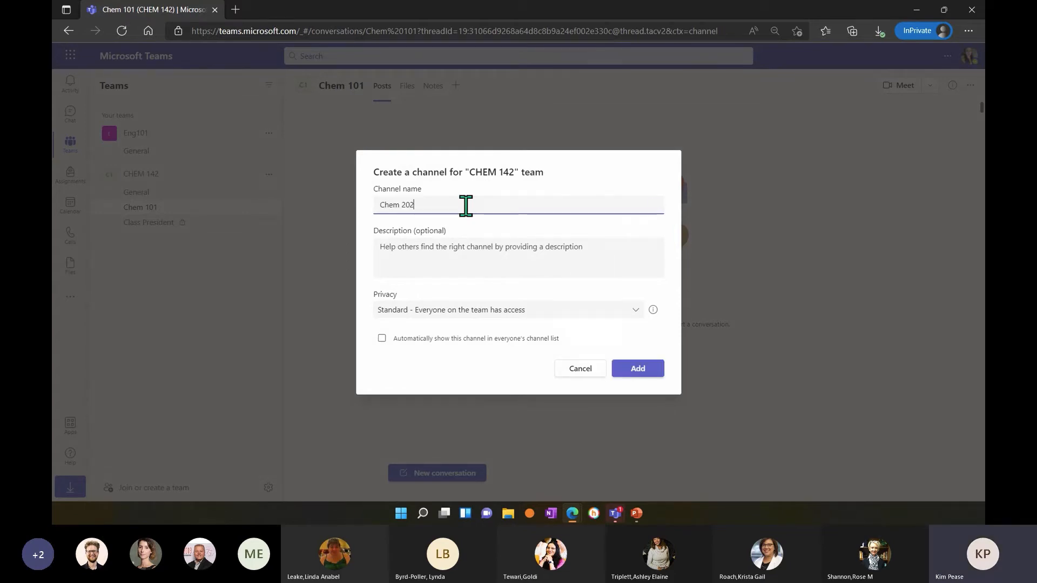
{"action": "left_click", "coordinate": [646, 371]}
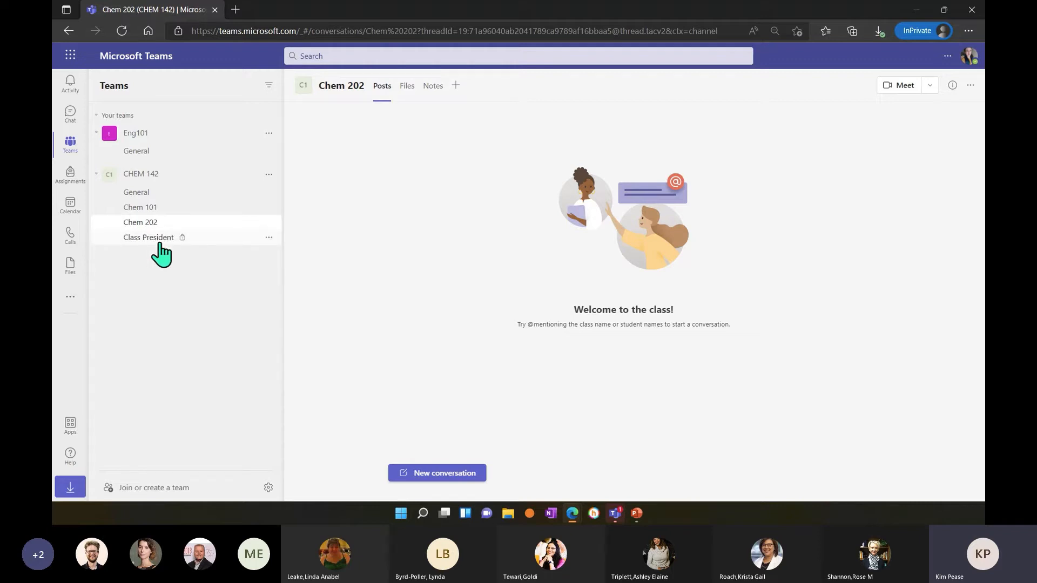
Start a new conversation in CHEM 142's General channel with the message "Good Afternoon!".
{"action": "left_click", "coordinate": [160, 195]}
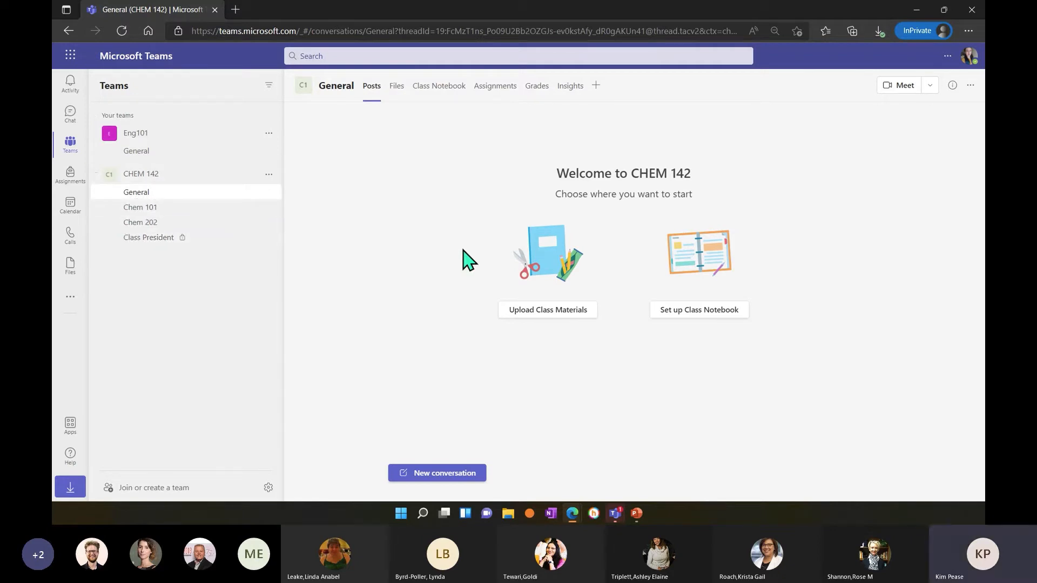
{"action": "left_click", "coordinate": [180, 201]}
{"action": "left_click", "coordinate": [180, 196]}
{"action": "left_click", "coordinate": [422, 474]}
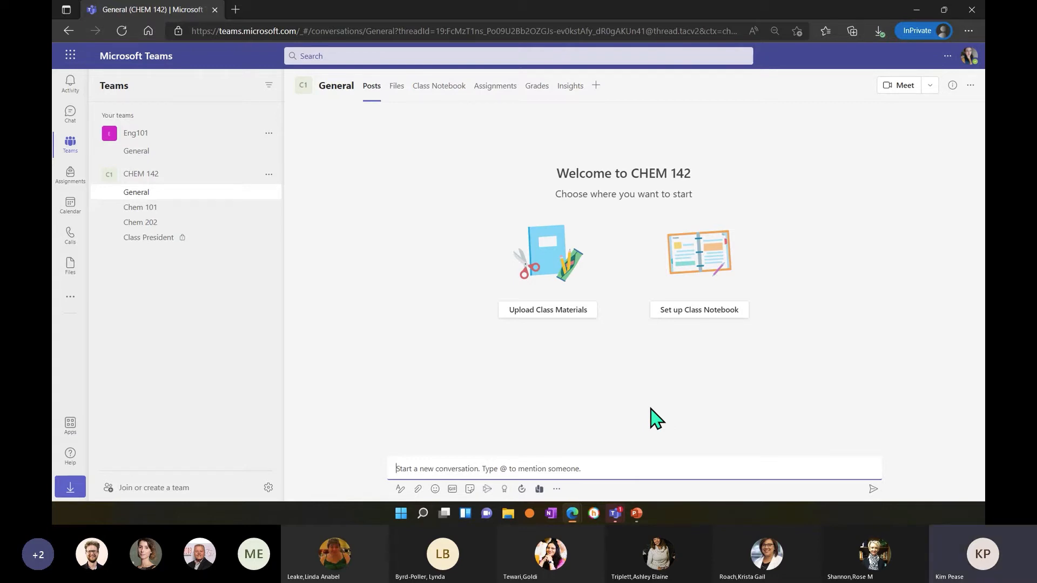
{"action": "type", "text": "Good"}
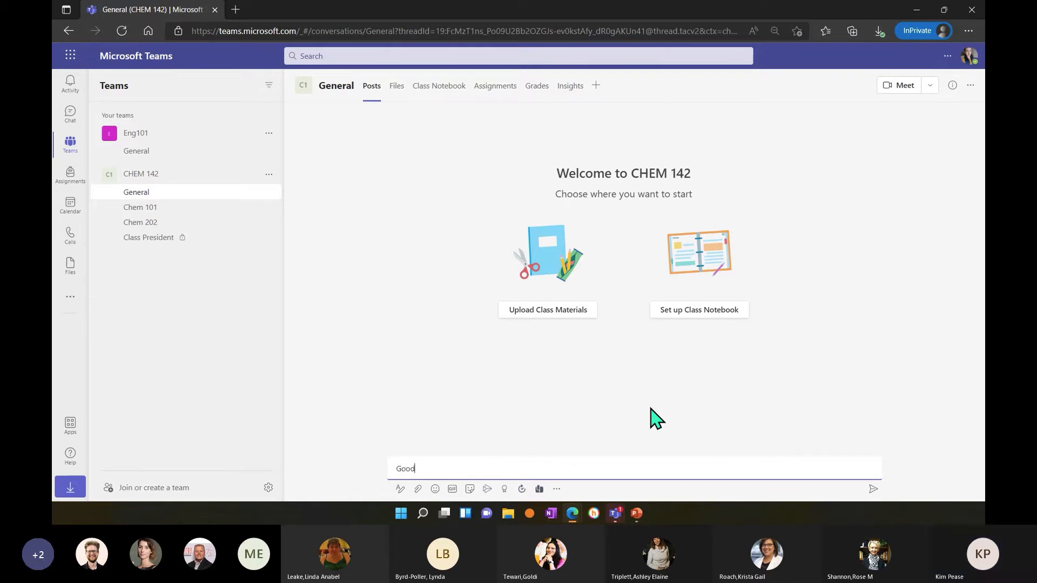
{"action": "type", "text": " Afternoon!"}
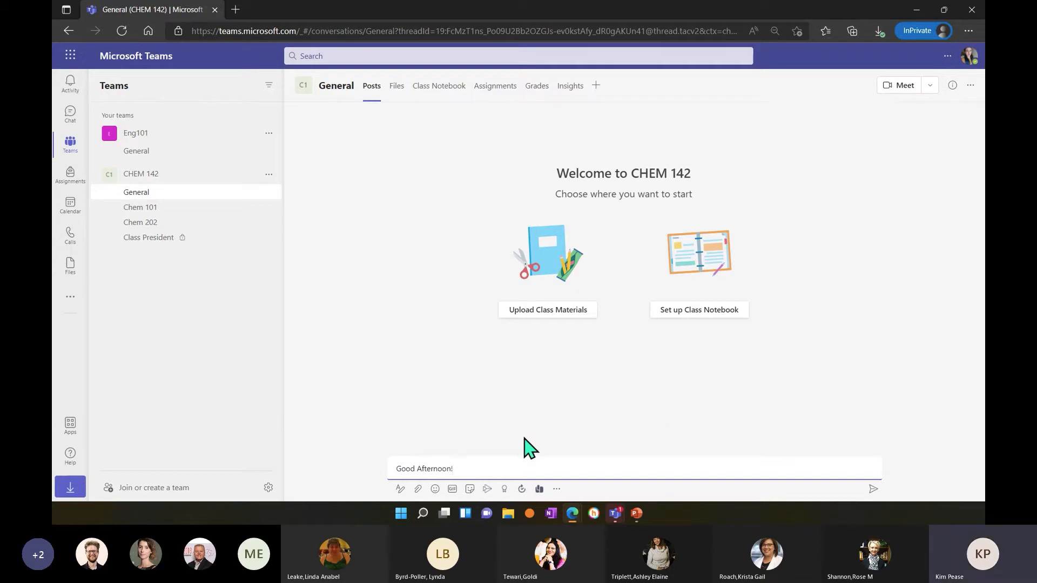
Expand the message's formatting options and make the "Good Afternoon!" text blue and bold.
{"action": "left_click", "coordinate": [400, 490]}
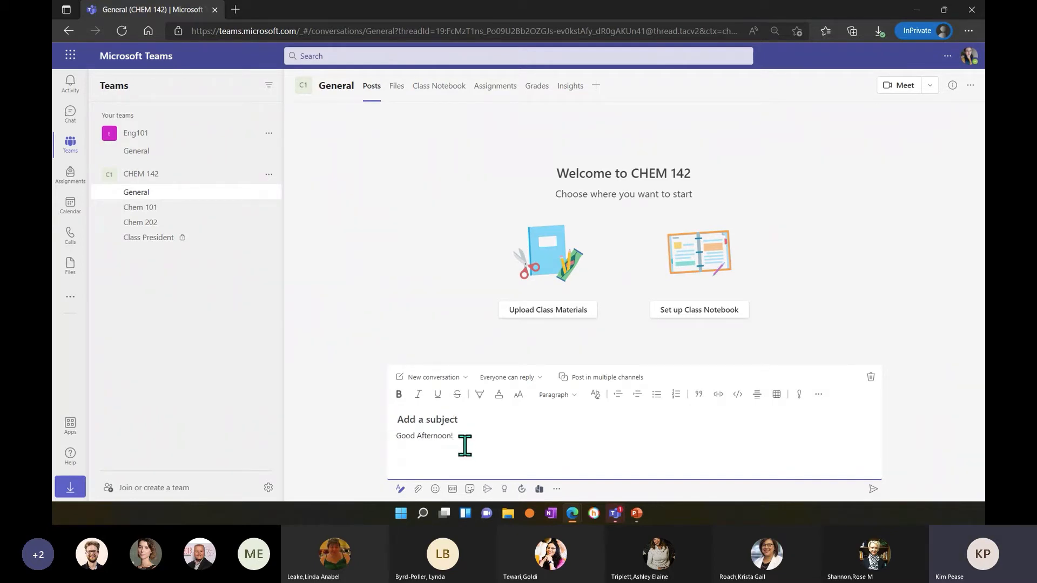
{"action": "left_click_drag", "start_coordinate": [465, 446], "coordinate": [382, 446]}
{"action": "left_click", "coordinate": [398, 396]}
{"action": "left_click", "coordinate": [397, 397]}
{"action": "left_click", "coordinate": [499, 396]}
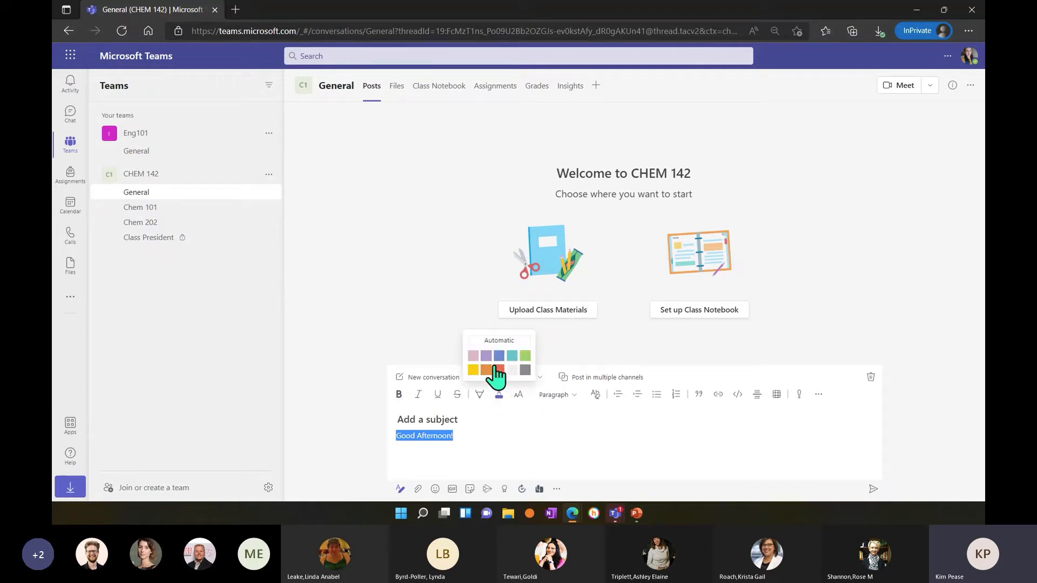
{"action": "left_click", "coordinate": [498, 360]}
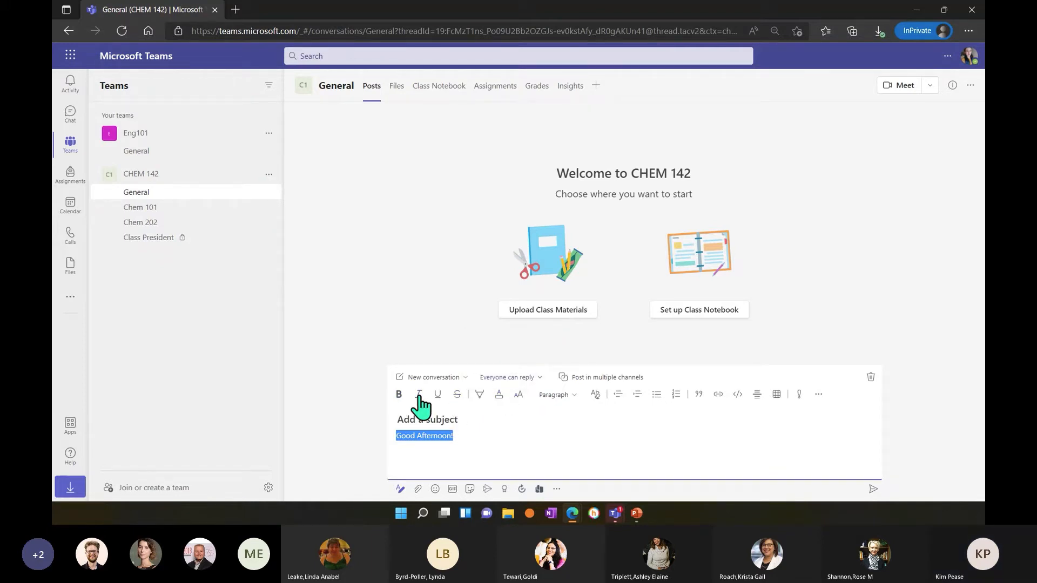
{"action": "left_click", "coordinate": [399, 395]}
{"action": "left_click", "coordinate": [490, 442]}
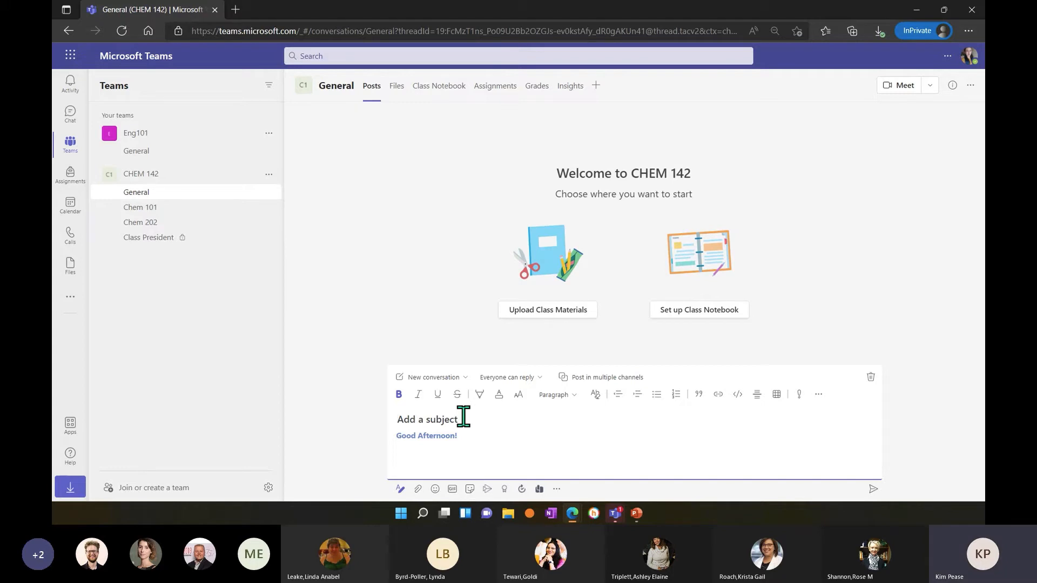
Give the conversation the subject "Snow Day!".
{"action": "type", "text": "Weather"}
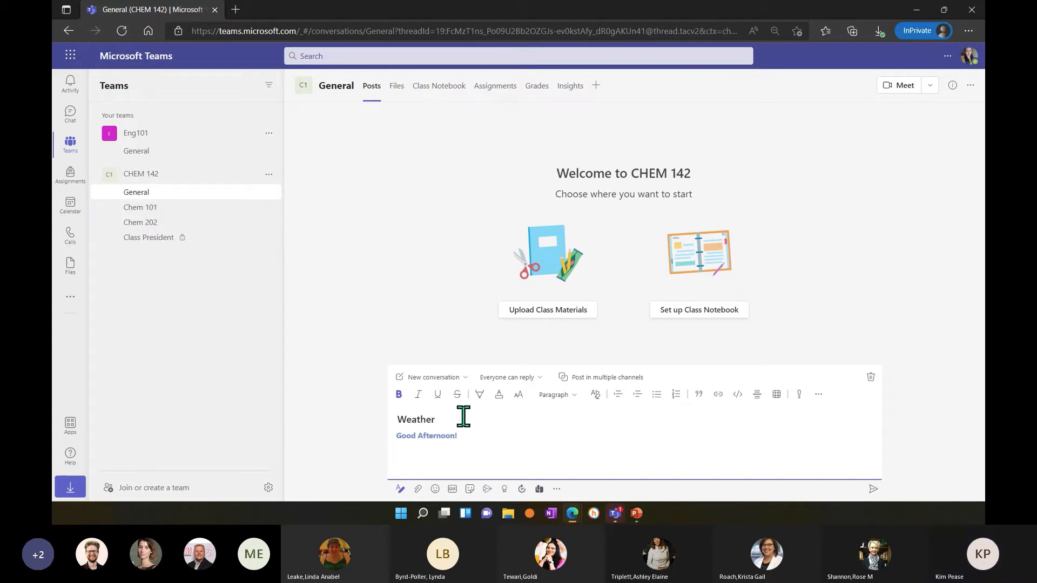
{"action": "key", "text": "BackSpace"}
{"action": "type", "text": "SNow Day"}
{"action": "key", "text": "Left"}
{"action": "key", "text": "Left"}
{"action": "key", "text": "BackSpace"}
{"action": "type", "text": "n"}
{"action": "key", "text": "Right"}
{"action": "key", "text": "Right"}
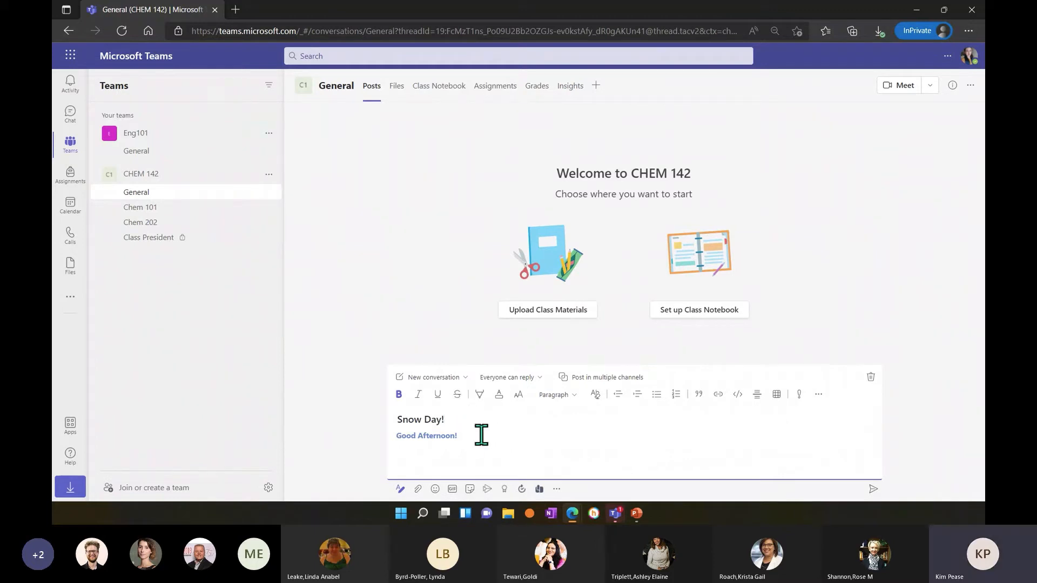
Change the greeting to "Good Afternoon." and continue with "Due to the 4+ inches of snow, we will not be meeting inperson.".
{"action": "left_click", "coordinate": [481, 436]}
{"action": "key", "text": "BackSpace"}
{"action": "type", "text": ". Due to the"}
{"action": "type", "text": "4+ inches"}
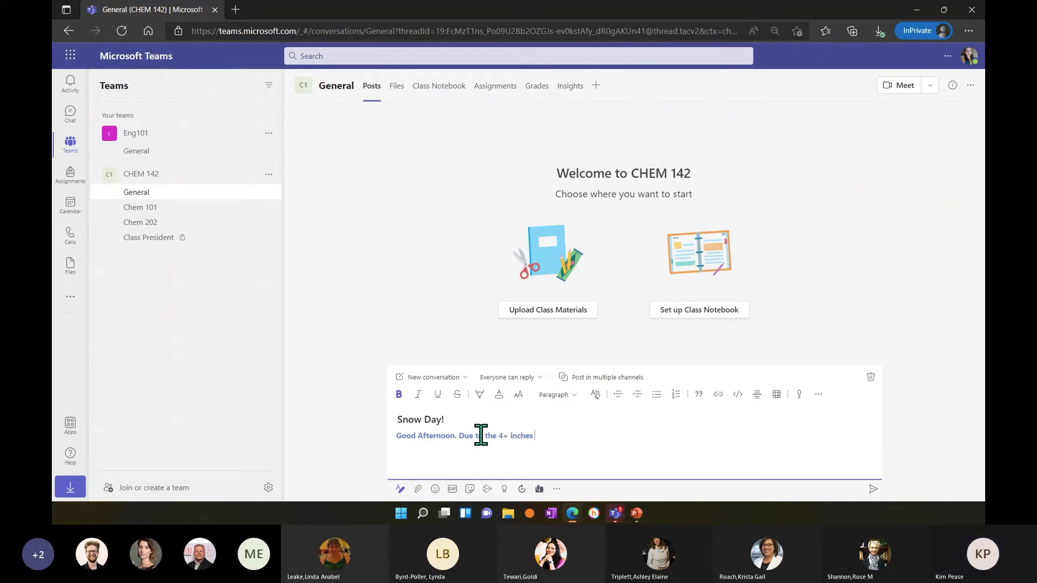
{"action": "type", "text": " of snow, we"}
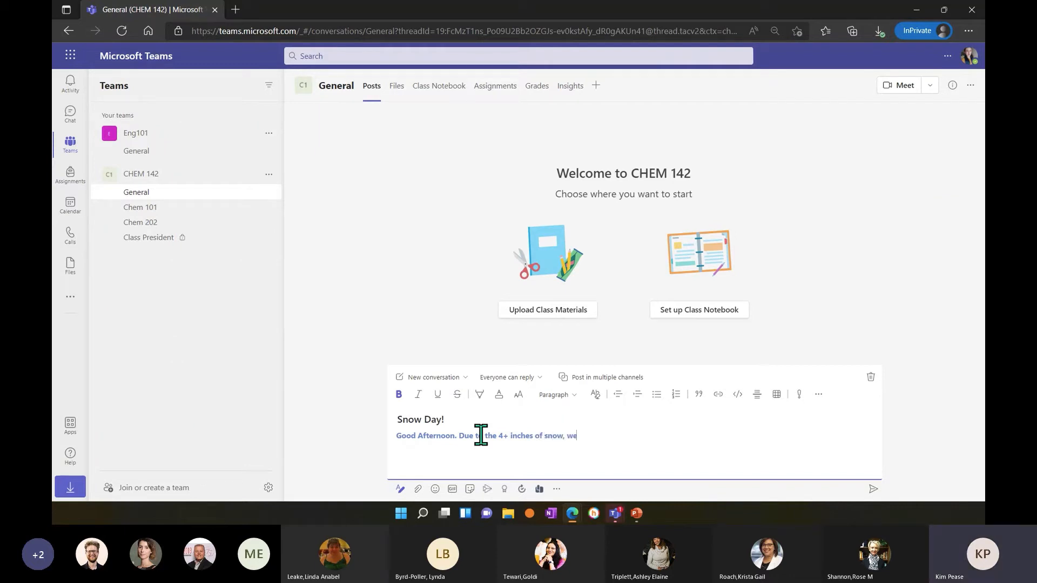
{"action": "type", "text": " will not be meeting inperson."}
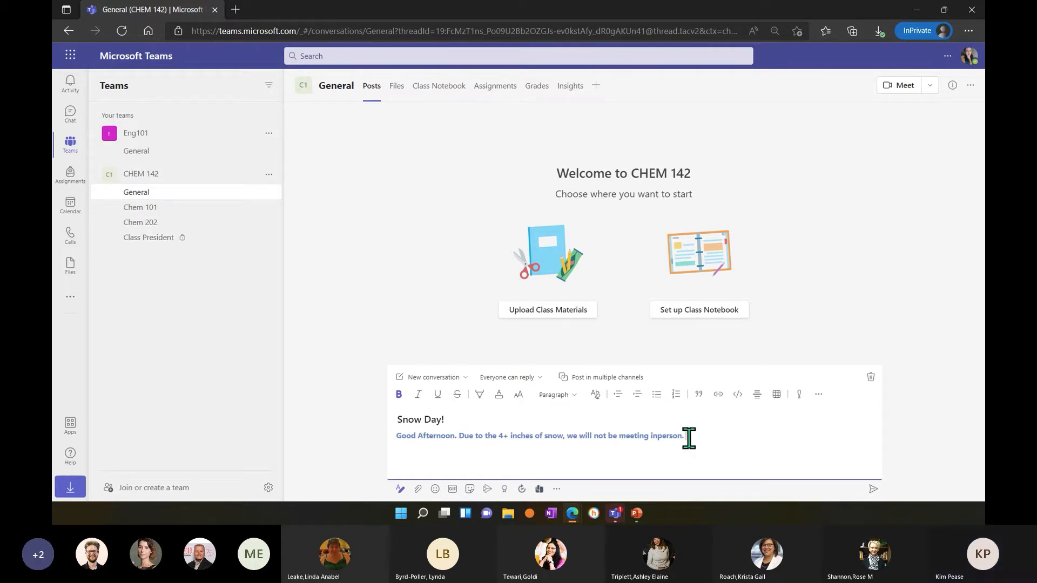
Remove the bold formatting from the message's second sentence, leaving the greeting bold.
{"action": "left_click_drag", "start_coordinate": [686, 438], "coordinate": [462, 444]}
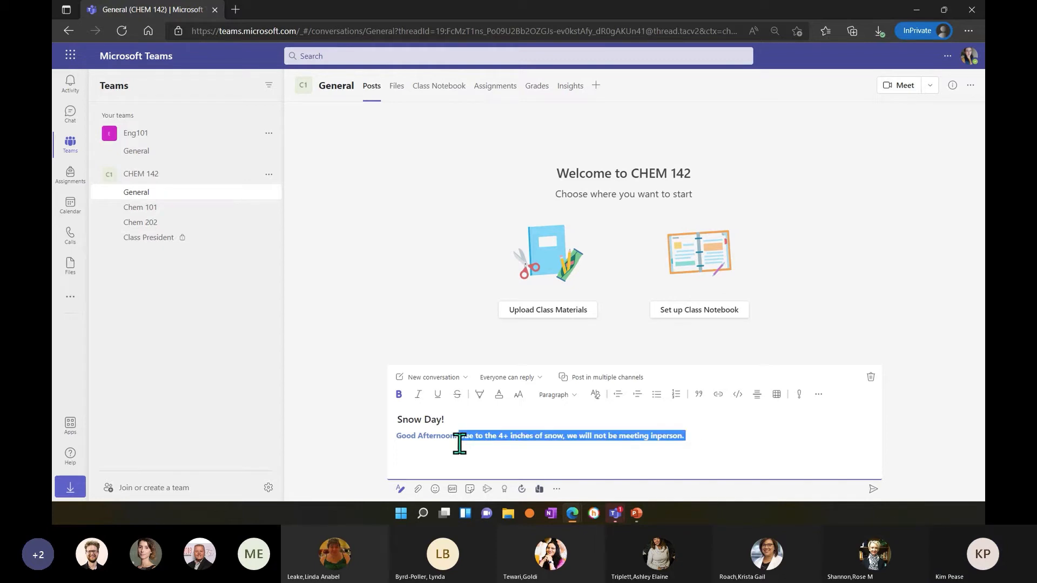
{"action": "left_click", "coordinate": [399, 395]}
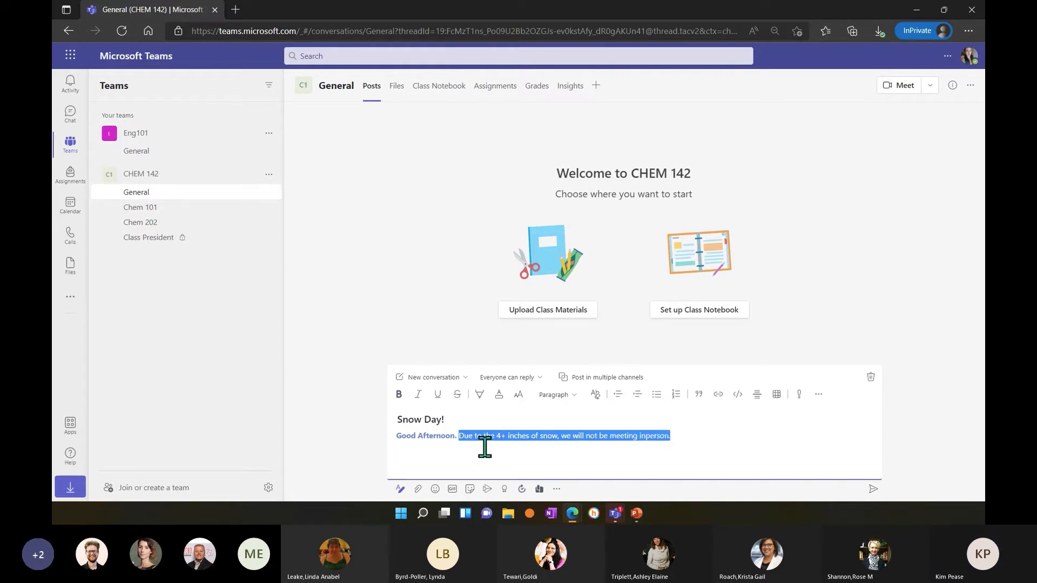
{"action": "left_click", "coordinate": [486, 449]}
{"action": "left_click_drag", "start_coordinate": [713, 436], "coordinate": [465, 442]}
{"action": "left_click", "coordinate": [464, 442]}
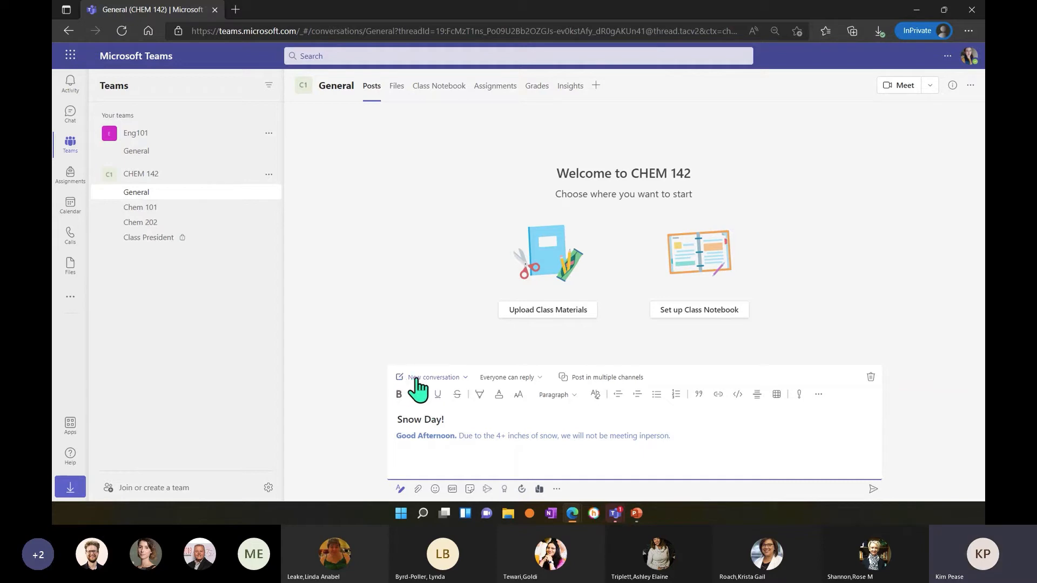
Change the post type from a new conversation to an announcement.
{"action": "left_click", "coordinate": [465, 378]}
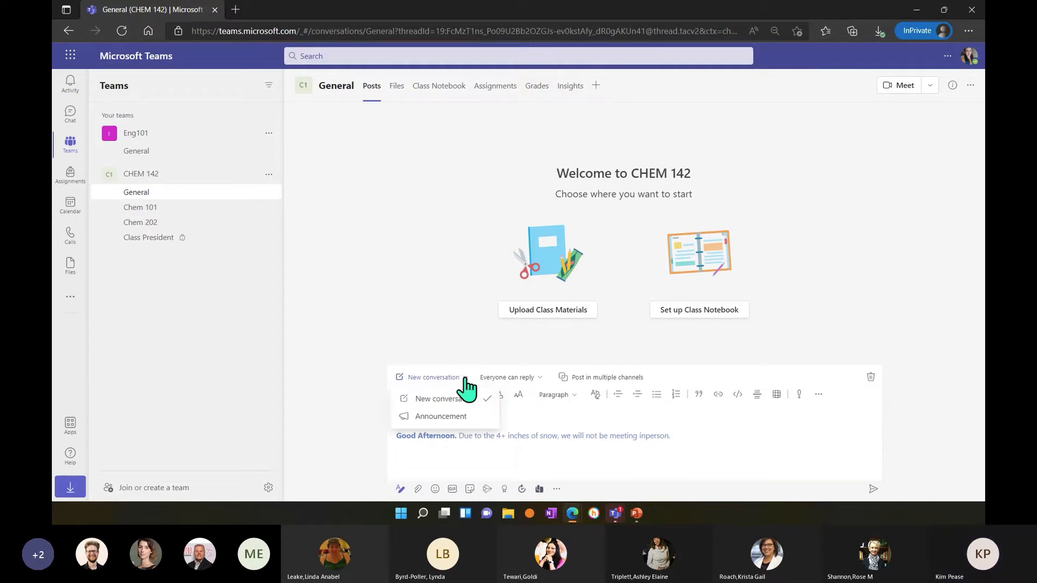
{"action": "left_click", "coordinate": [439, 420]}
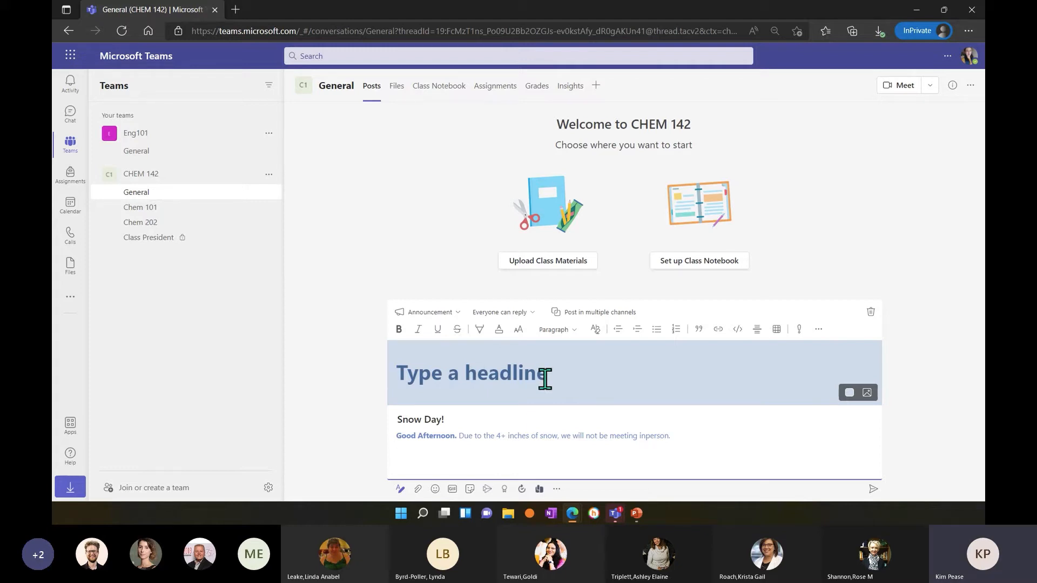
{"action": "type", "text": "Snow"}
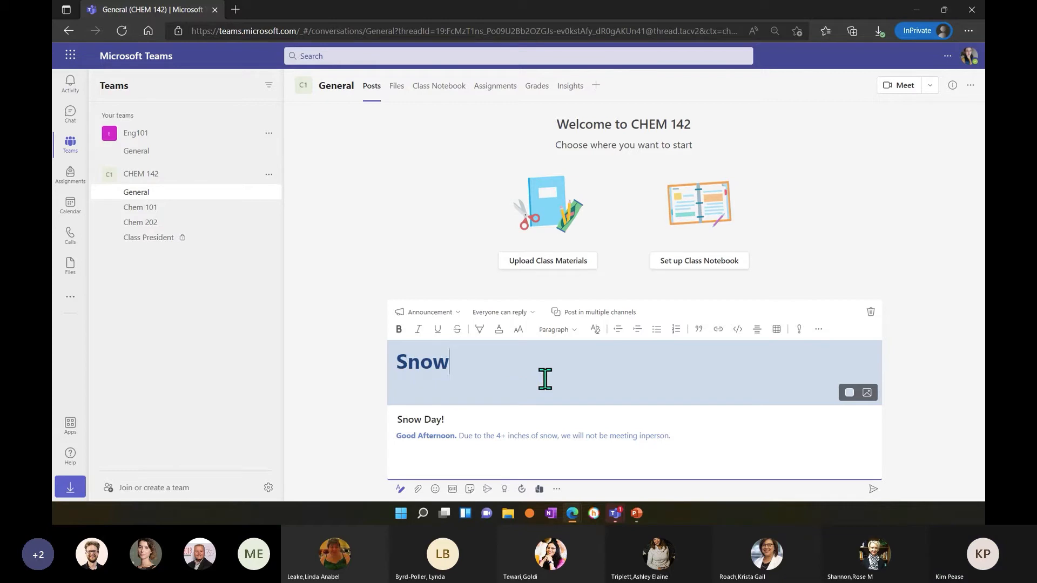
{"action": "key", "text": "BackSpace"}
{"action": "key", "text": "BackSpace"}
{"action": "key", "text": "BackSpace"}
{"action": "key", "text": "BackSpace"}
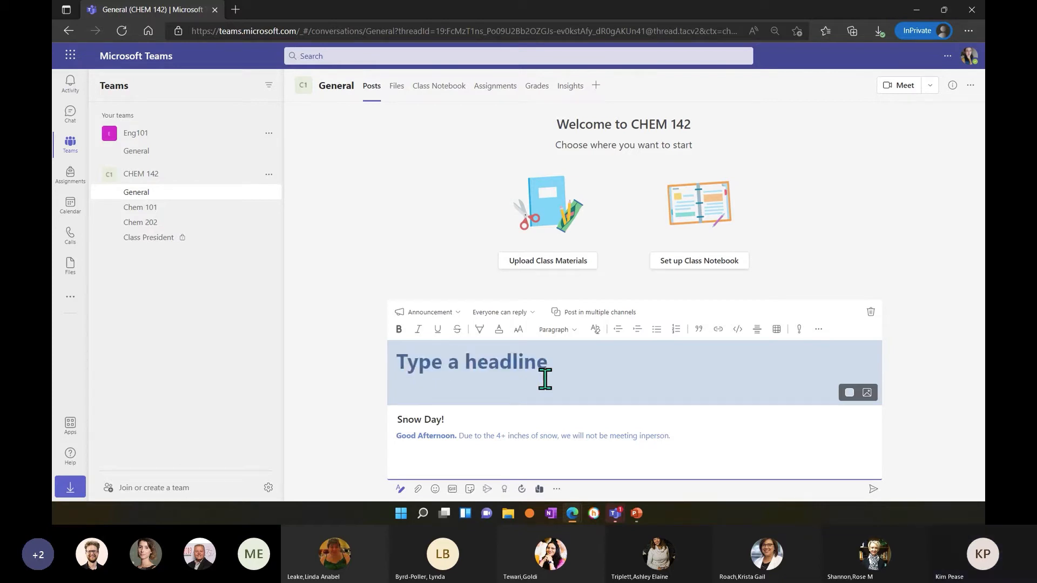
{"action": "type", "text": "Weather"}
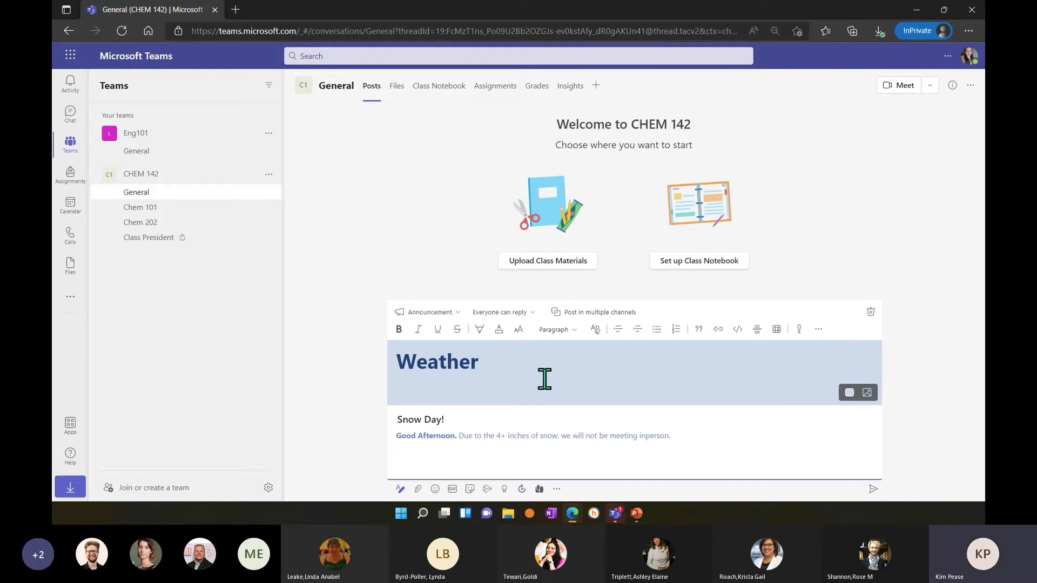
{"action": "key", "text": "BackSpace"}
{"action": "key", "text": "BackSpace"}
{"action": "key", "text": "BackSpace"}
{"action": "key", "text": "BackSpace"}
{"action": "key", "text": "BackSpace"}
{"action": "key", "text": "BackSpace"}
{"action": "key", "text": "BackSpace"}
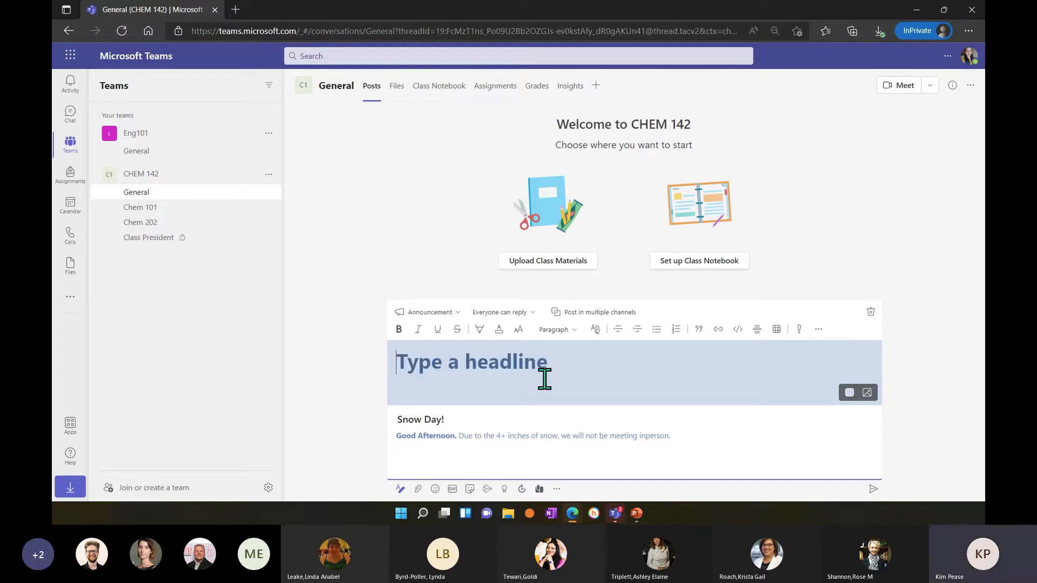
Enter the headline "Let it snow!" and give the announcement banner the light peach color scheme.
{"action": "type", "text": "Let it snow!"}
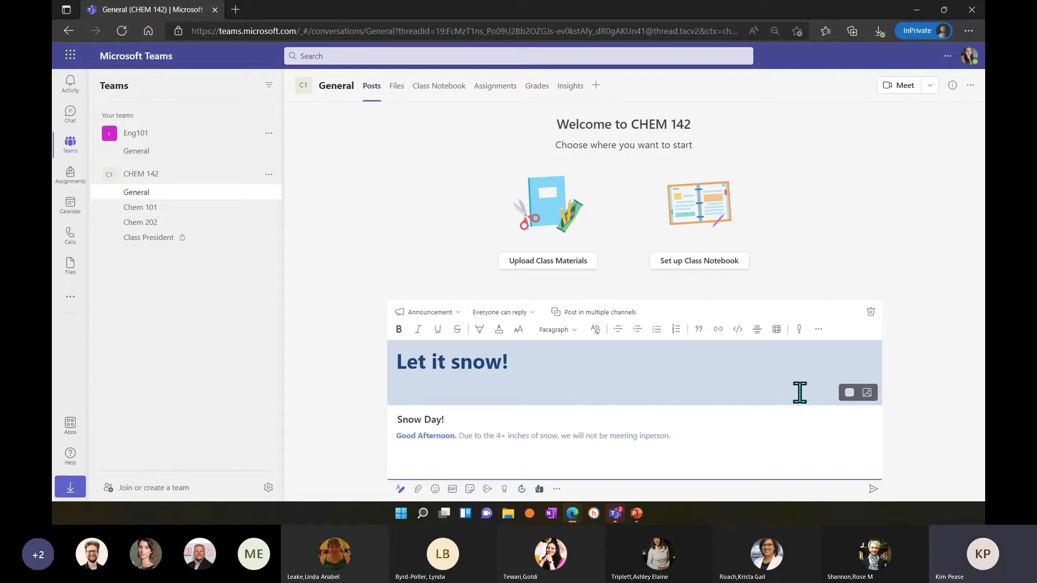
{"action": "left_click", "coordinate": [849, 393]}
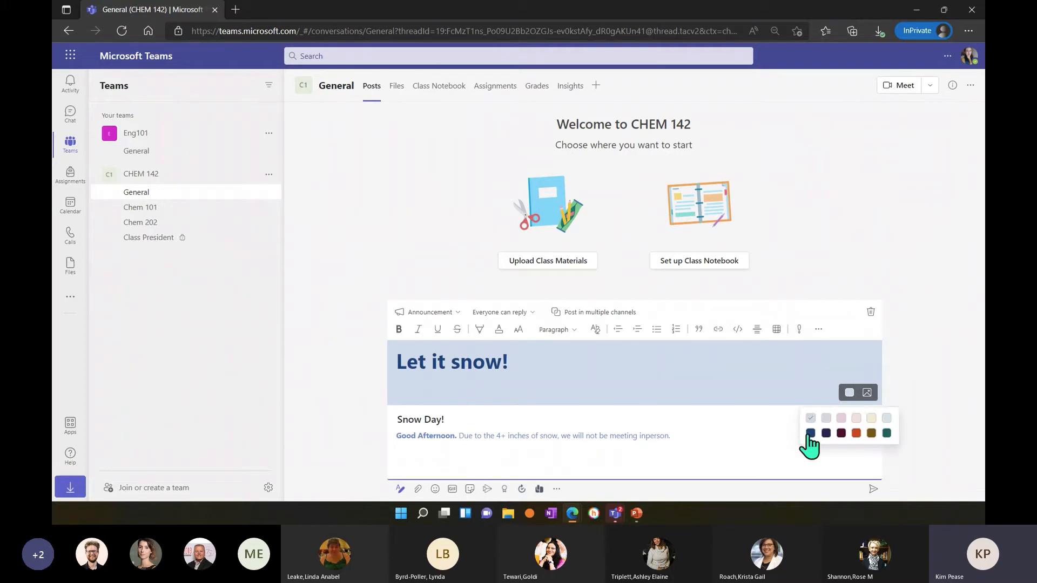
{"action": "left_click", "coordinate": [807, 432]}
{"action": "left_click", "coordinate": [849, 393]}
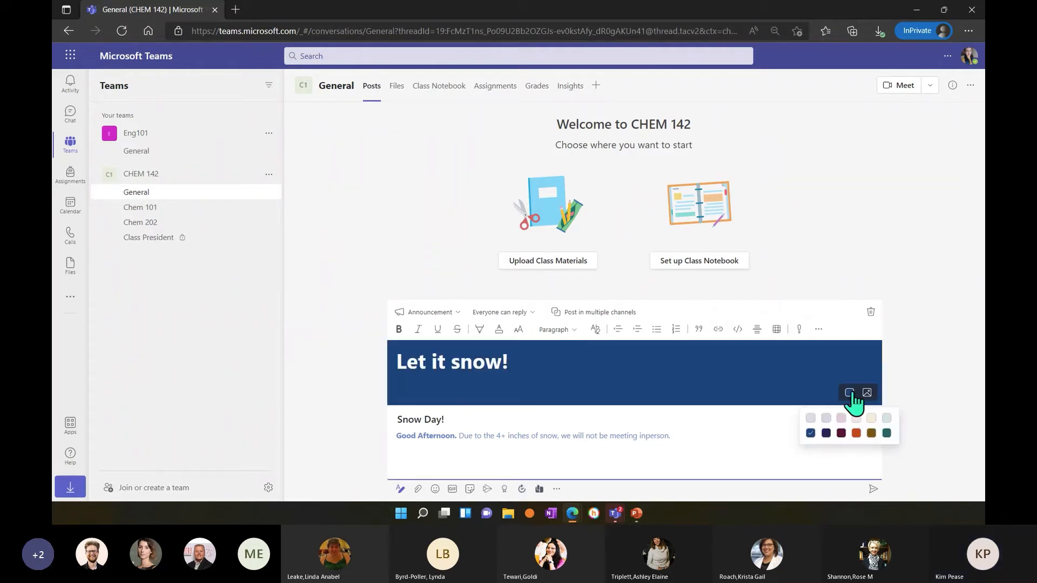
{"action": "left_click", "coordinate": [857, 431]}
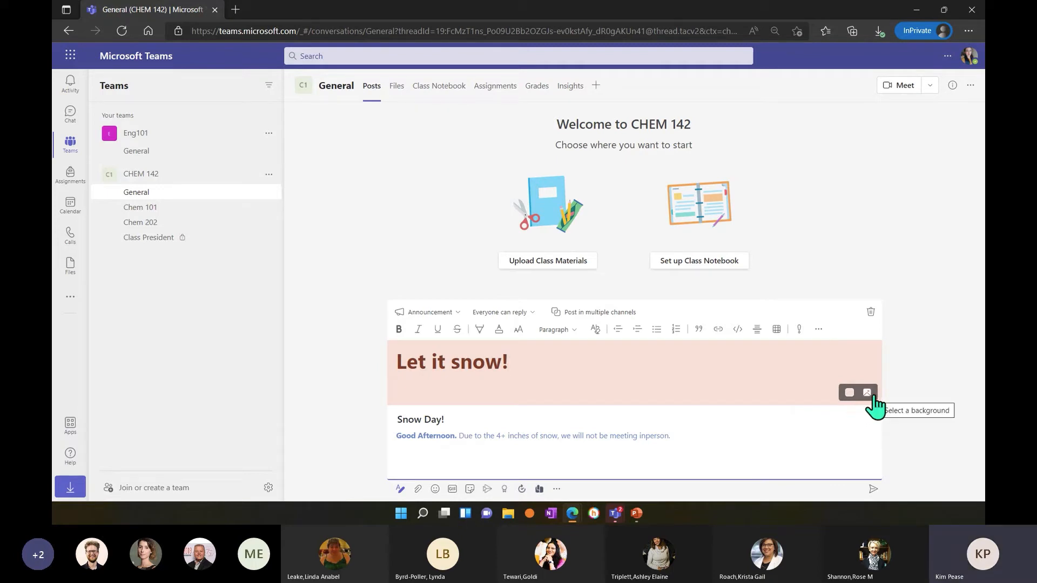
Set the banner background to the blue starry night illustration with mountains from the Clubs, Activities, and Sports category.
{"action": "left_click", "coordinate": [868, 395]}
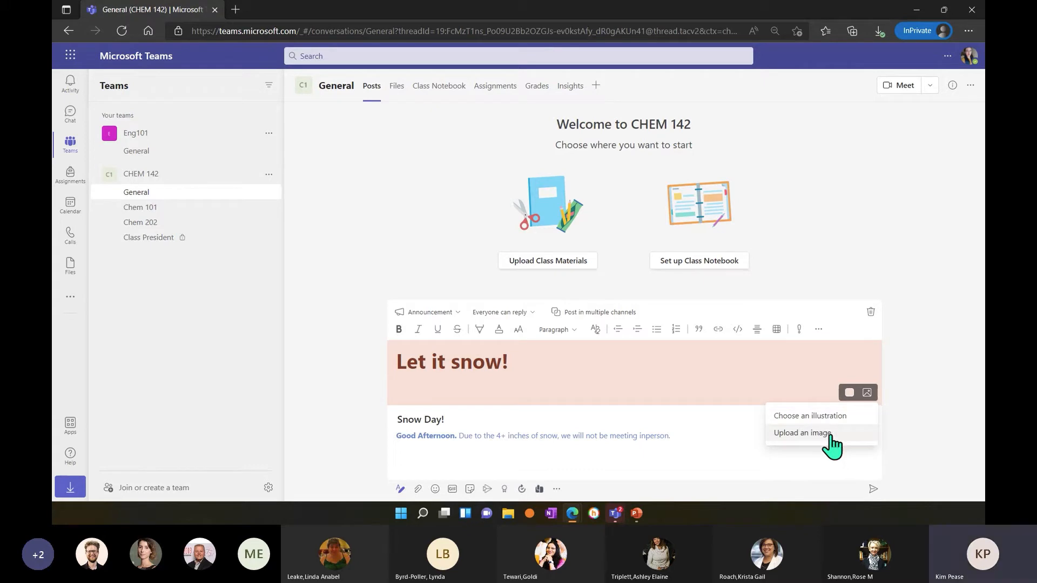
{"action": "left_click", "coordinate": [835, 416]}
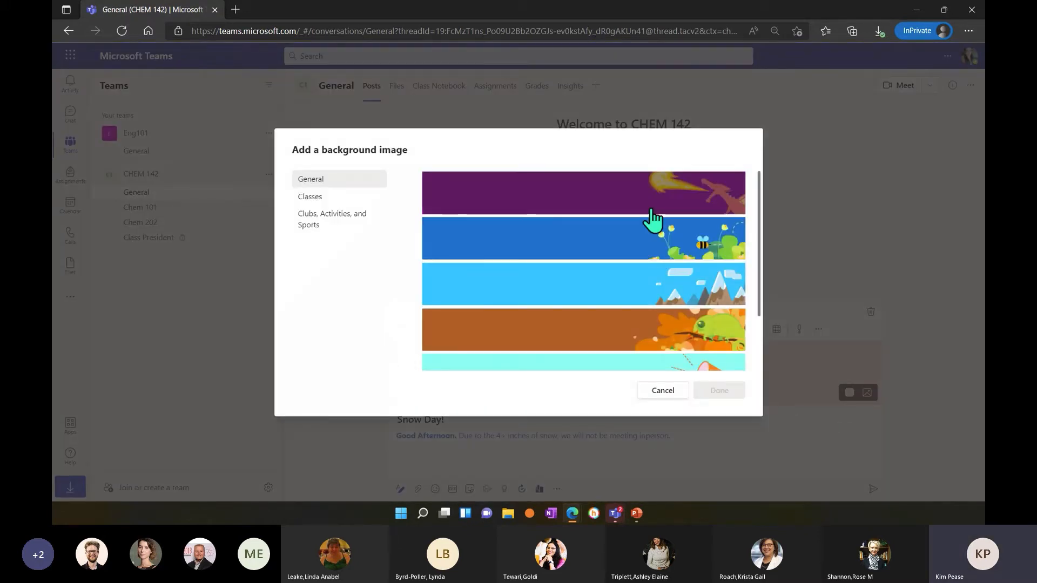
{"action": "scroll", "coordinate": [625, 276], "scroll_direction": "down", "scroll_amount": 2}
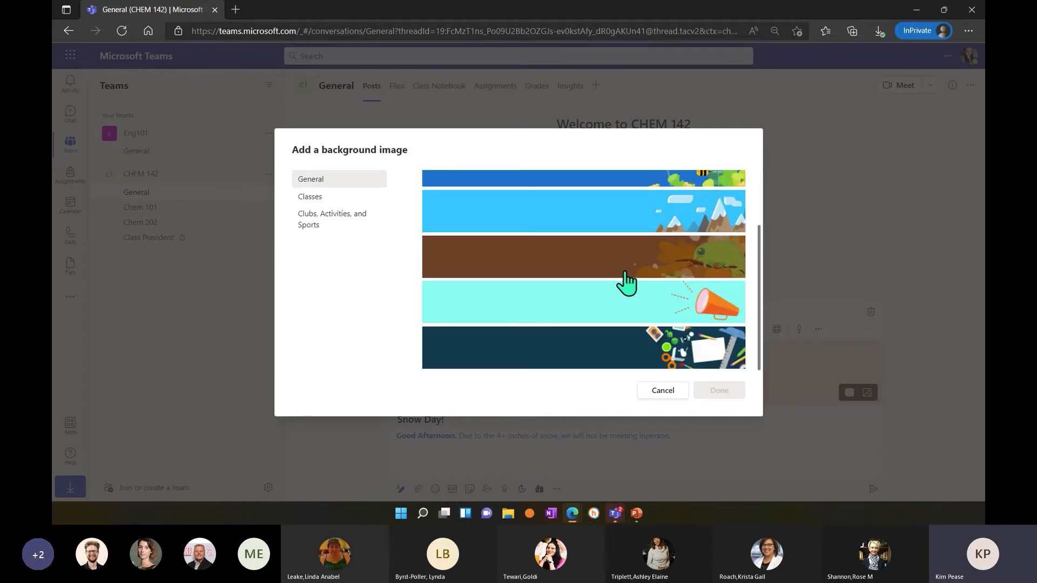
{"action": "left_click", "coordinate": [319, 198]}
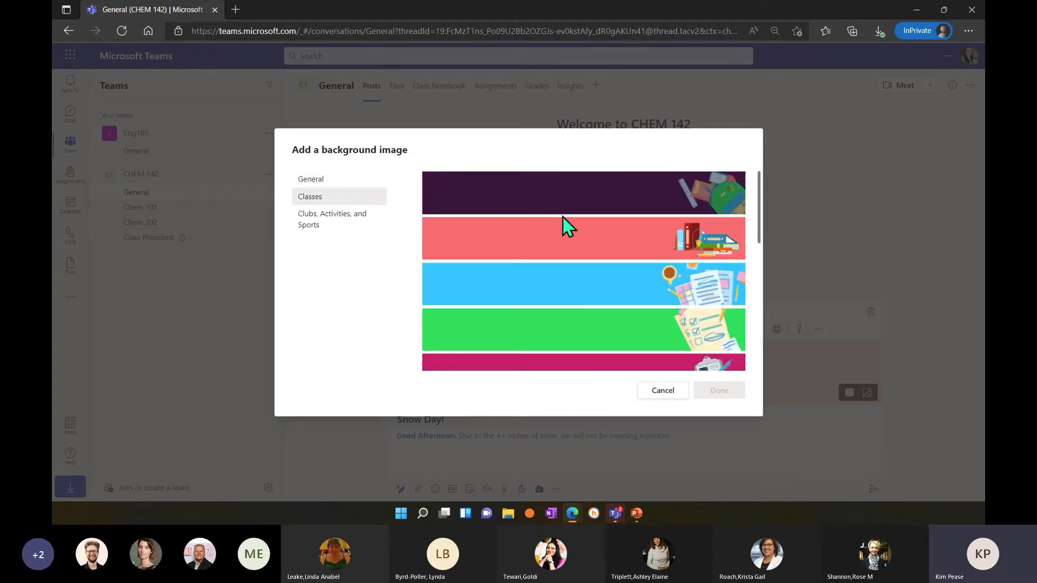
{"action": "scroll", "coordinate": [565, 224], "scroll_direction": "down", "scroll_amount": 3}
{"action": "scroll", "coordinate": [565, 224], "scroll_direction": "down", "scroll_amount": 3}
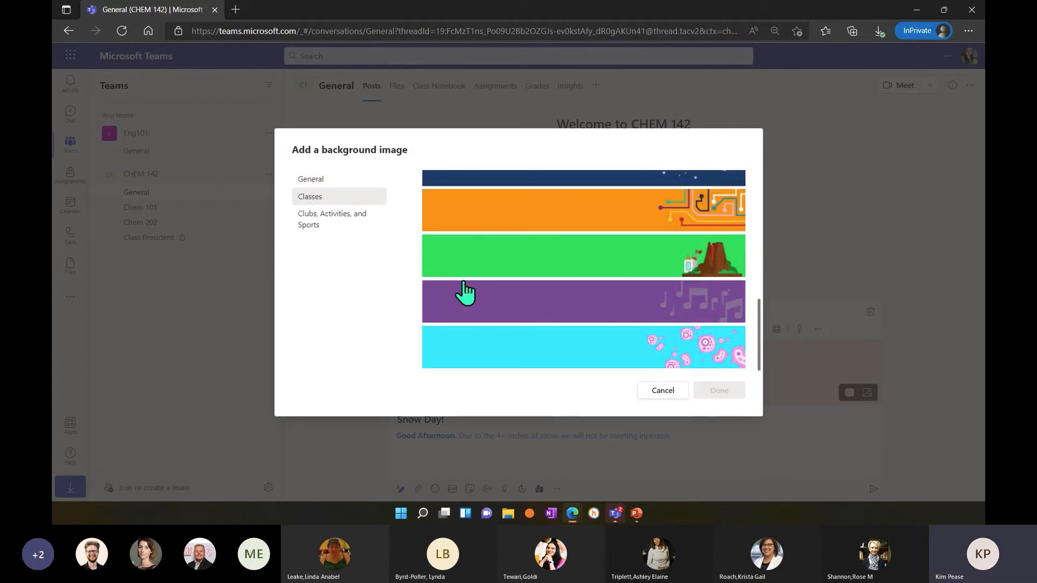
{"action": "left_click", "coordinate": [348, 218]}
{"action": "scroll", "coordinate": [478, 254], "scroll_direction": "down", "scroll_amount": 5}
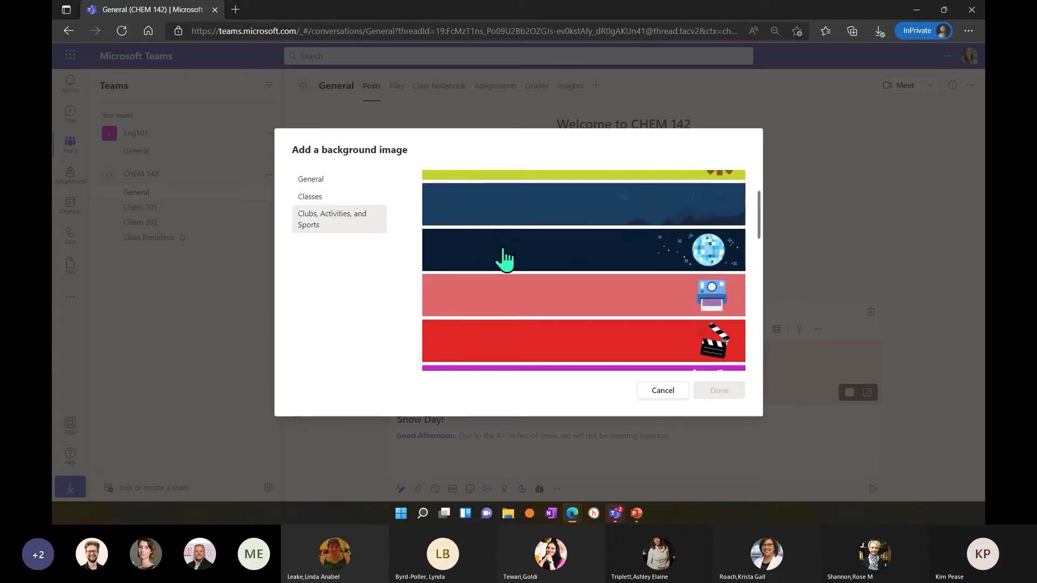
{"action": "scroll", "coordinate": [505, 260], "scroll_direction": "down", "scroll_amount": 6}
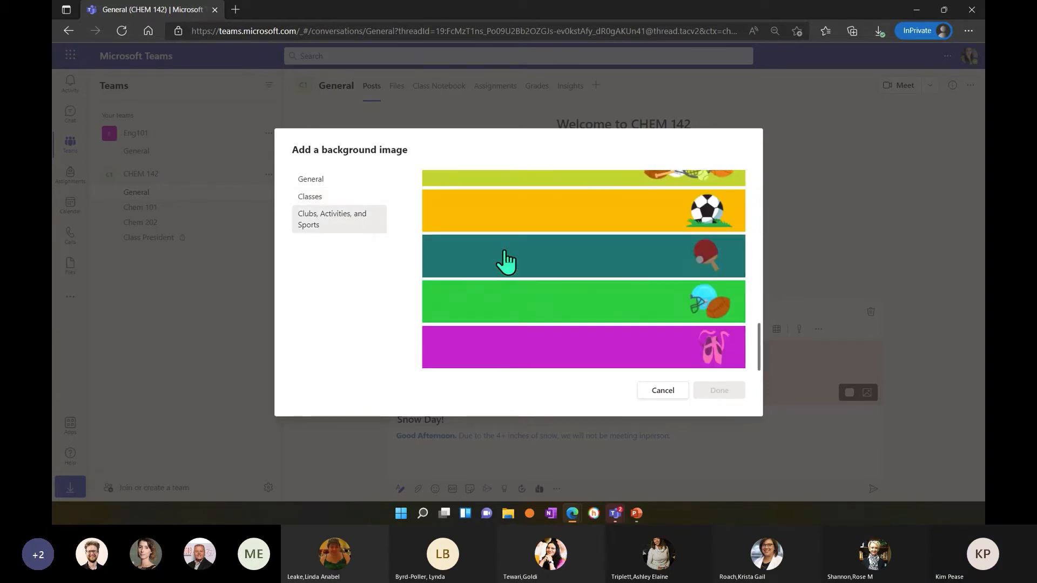
{"action": "scroll", "coordinate": [564, 264], "scroll_direction": "up", "scroll_amount": 10}
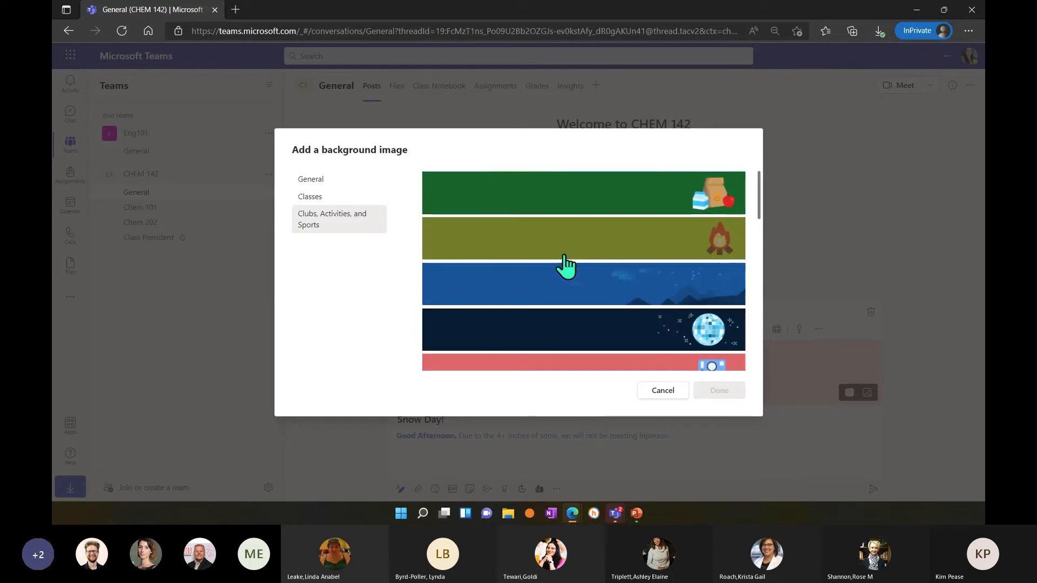
{"action": "left_click", "coordinate": [623, 280]}
{"action": "left_click", "coordinate": [721, 392]}
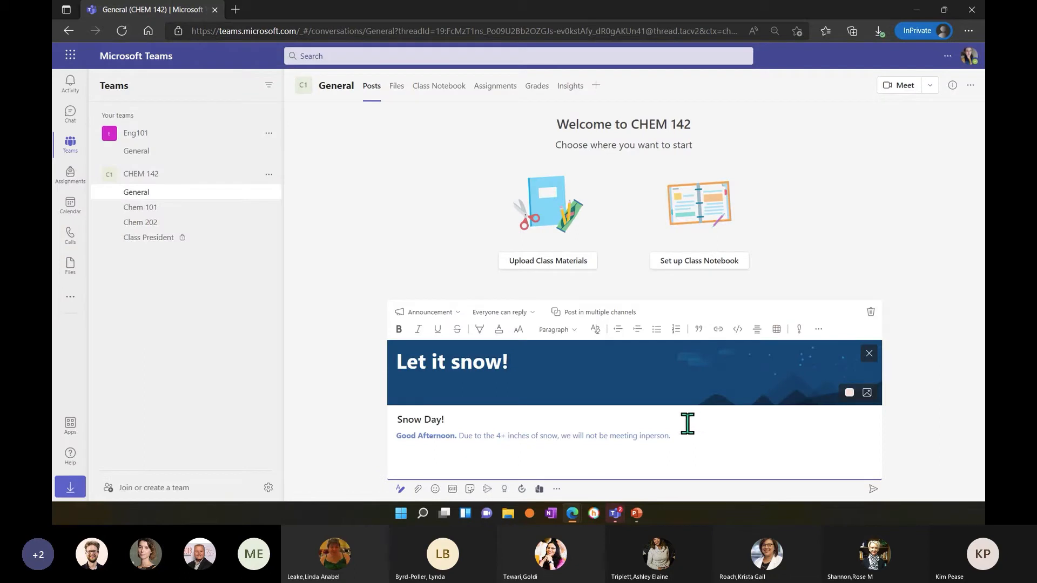
Replace the announcement's subject "Snow Day!" with "BURRR".
{"action": "left_click", "coordinate": [702, 443]}
{"action": "left_click_drag", "start_coordinate": [444, 419], "coordinate": [394, 419]}
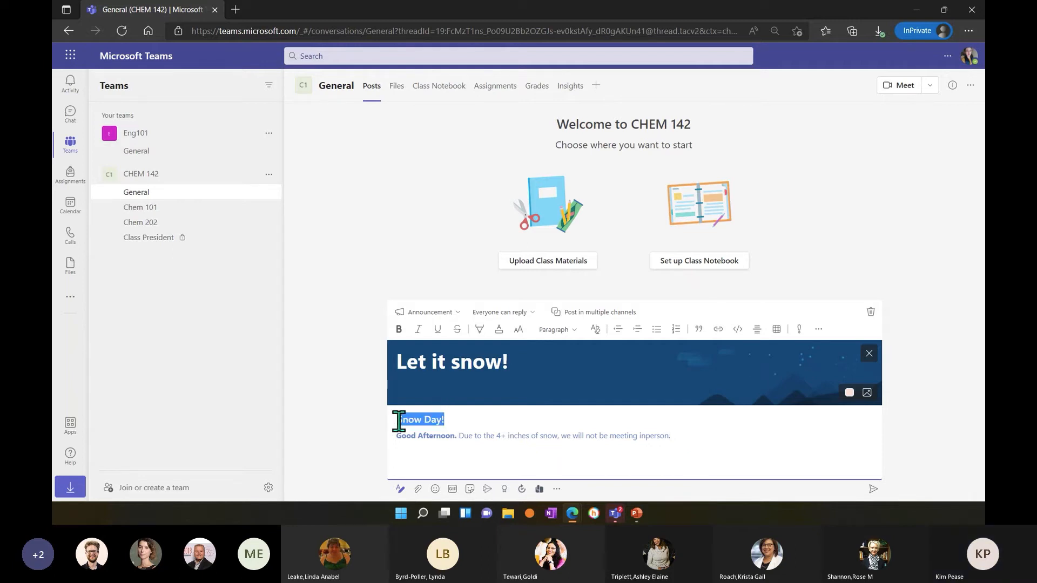
{"action": "key", "text": "BackSpace"}
{"action": "type", "text": "BURRR"}
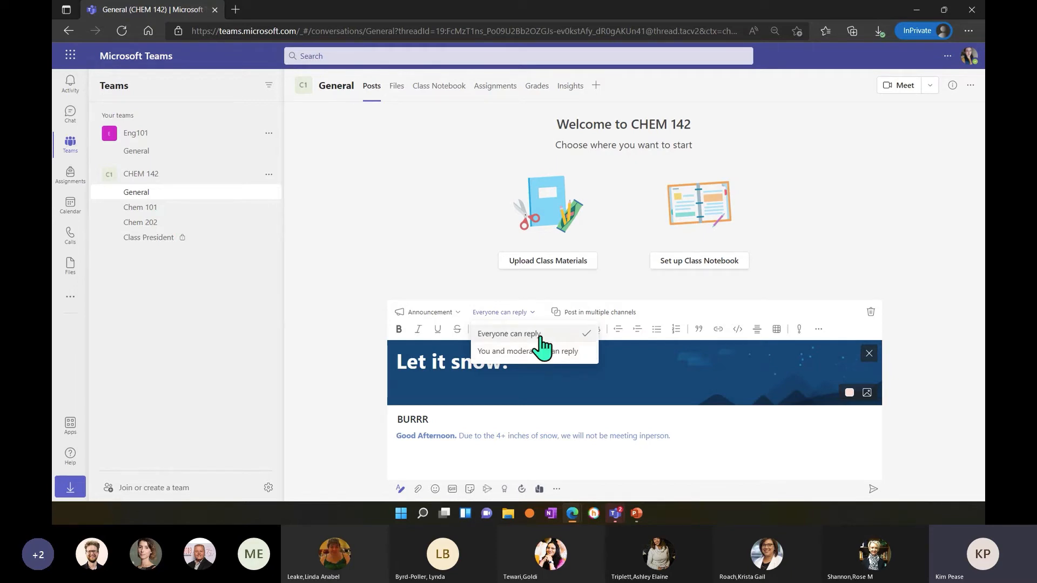
Limit replies to you and moderators, and return the setting to everyone can reply.
{"action": "left_click", "coordinate": [549, 353]}
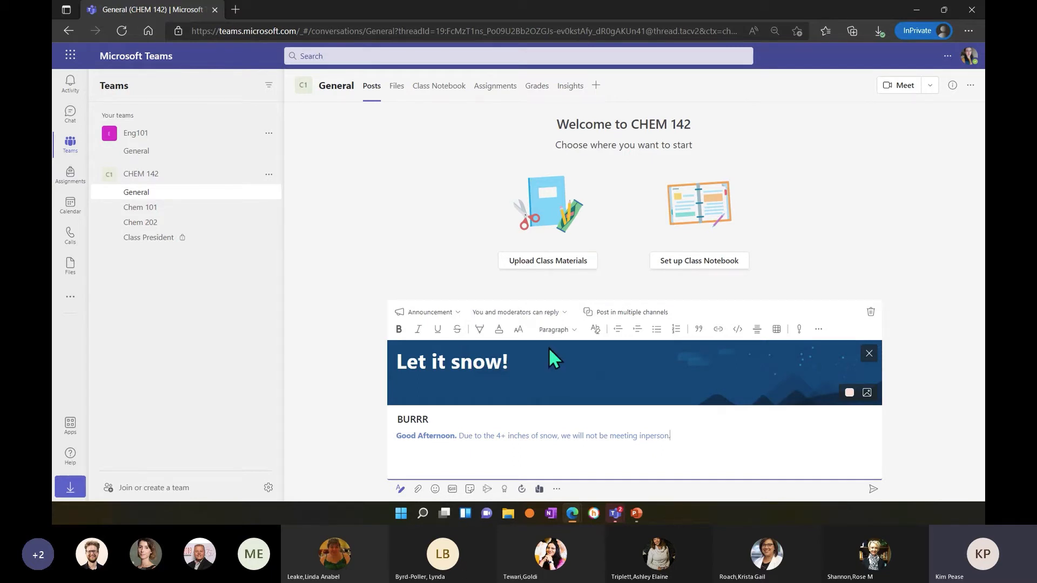
{"action": "left_click", "coordinate": [546, 314]}
{"action": "left_click", "coordinate": [523, 335]}
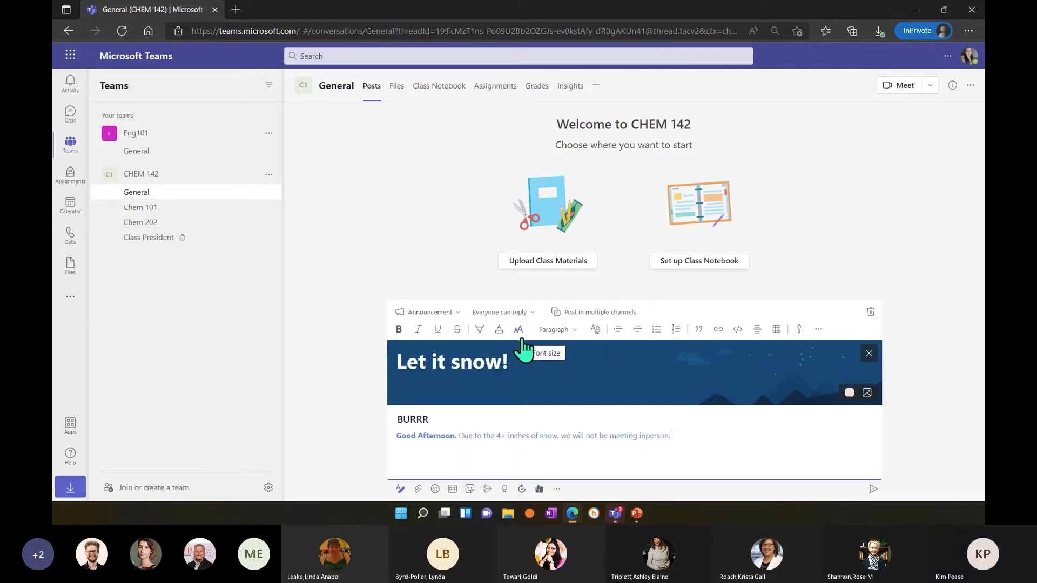
Enable posting in multiple channels and add the Eng101 team's General channel as a recipient.
{"action": "left_click", "coordinate": [595, 314]}
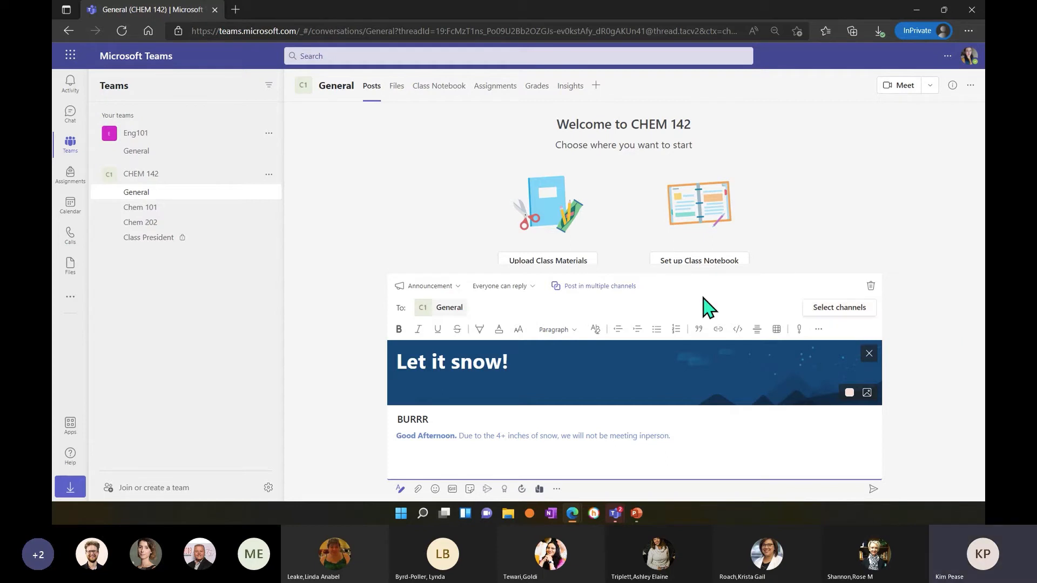
{"action": "left_click", "coordinate": [832, 316]}
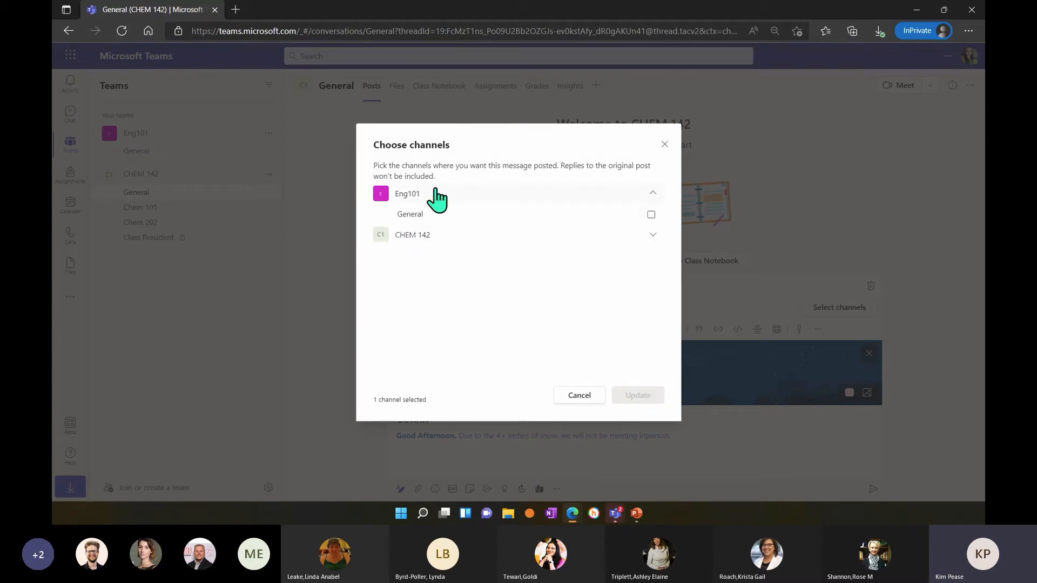
{"action": "left_click", "coordinate": [651, 214]}
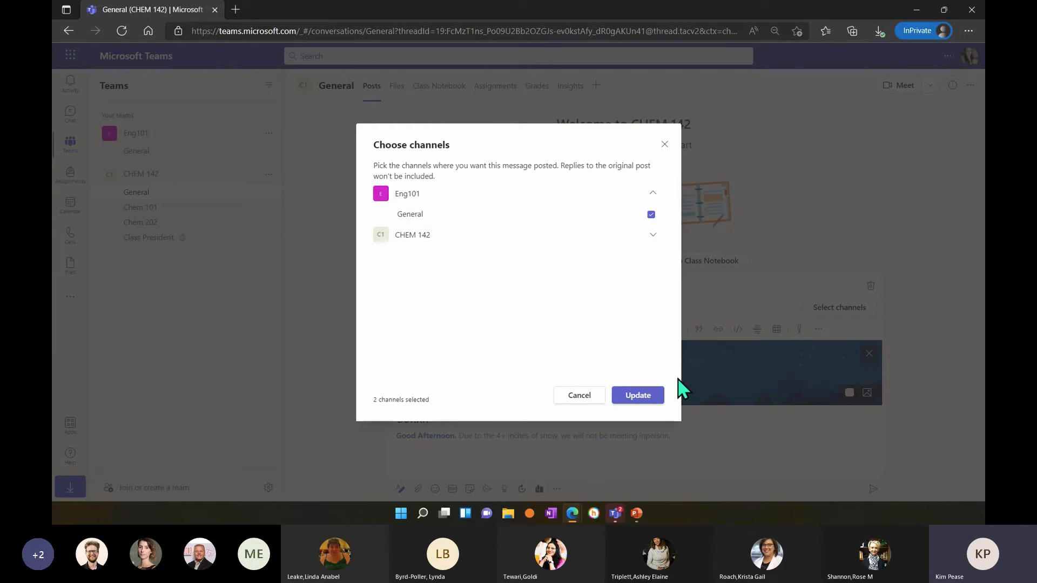
{"action": "left_click", "coordinate": [642, 397]}
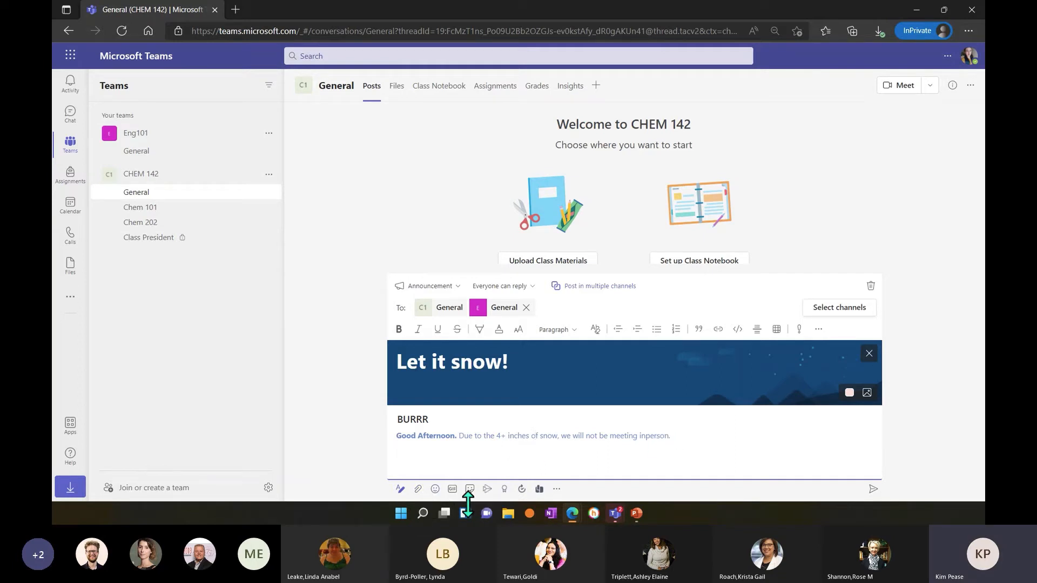
{"action": "left_click", "coordinate": [418, 490]}
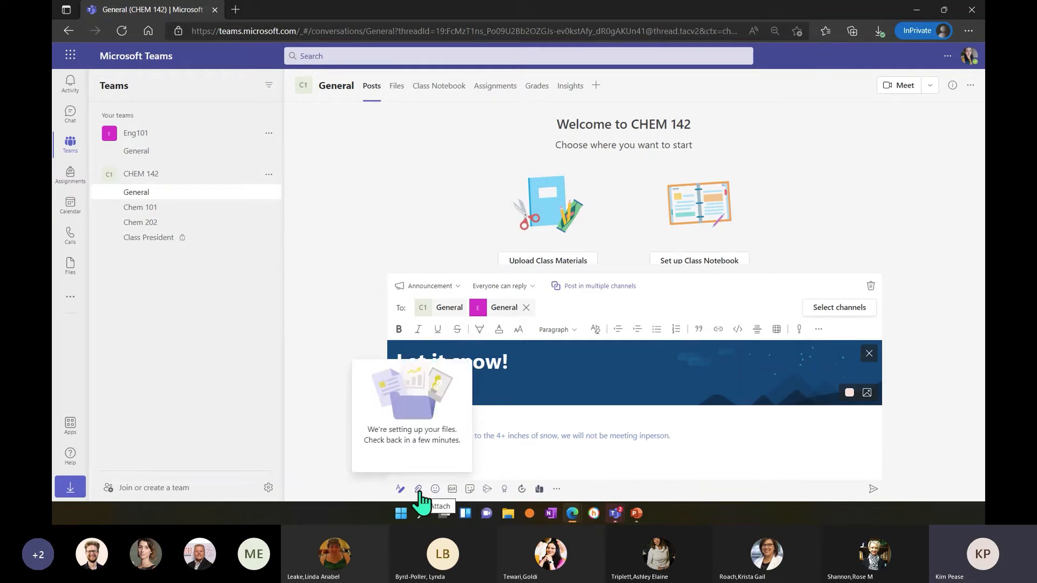
{"action": "left_click", "coordinate": [419, 490]}
{"action": "left_click", "coordinate": [420, 489]}
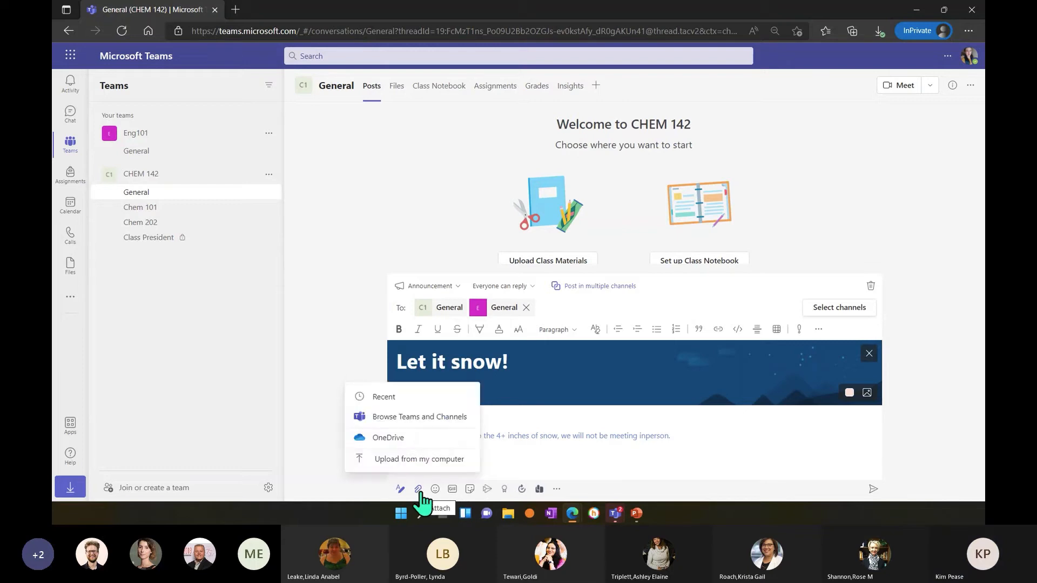
{"action": "left_click", "coordinate": [394, 437]}
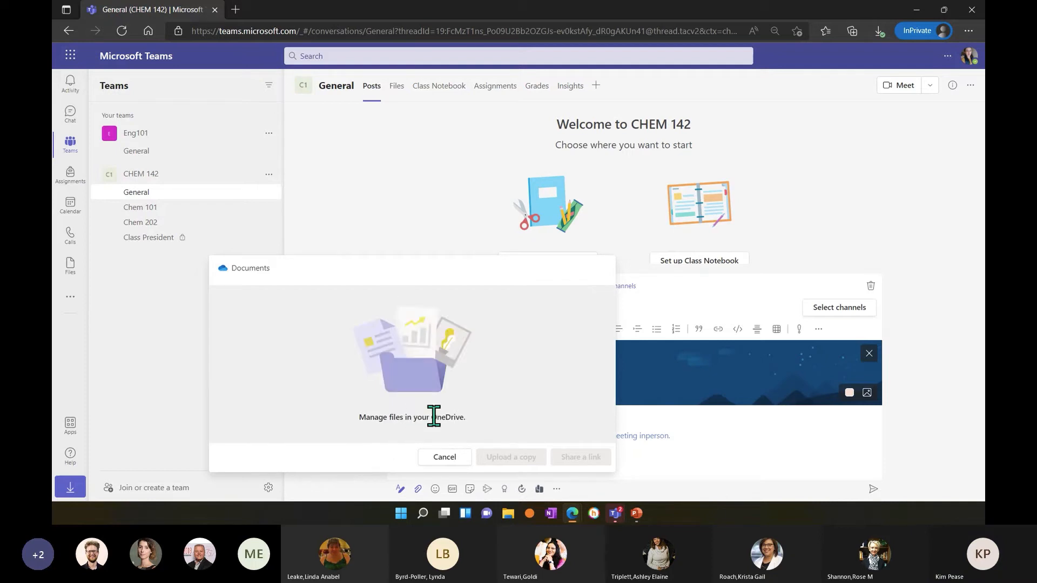
{"action": "left_click", "coordinate": [435, 457]}
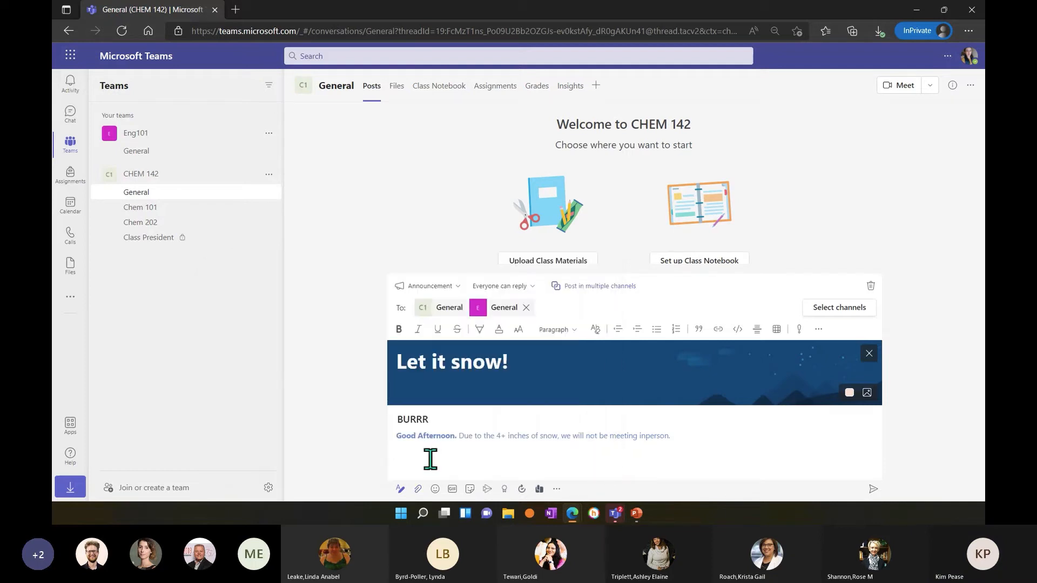
Attach the file ecoaltpdf.pdf from the computer to the announcement and return to the end of the message text.
{"action": "left_click", "coordinate": [418, 489]}
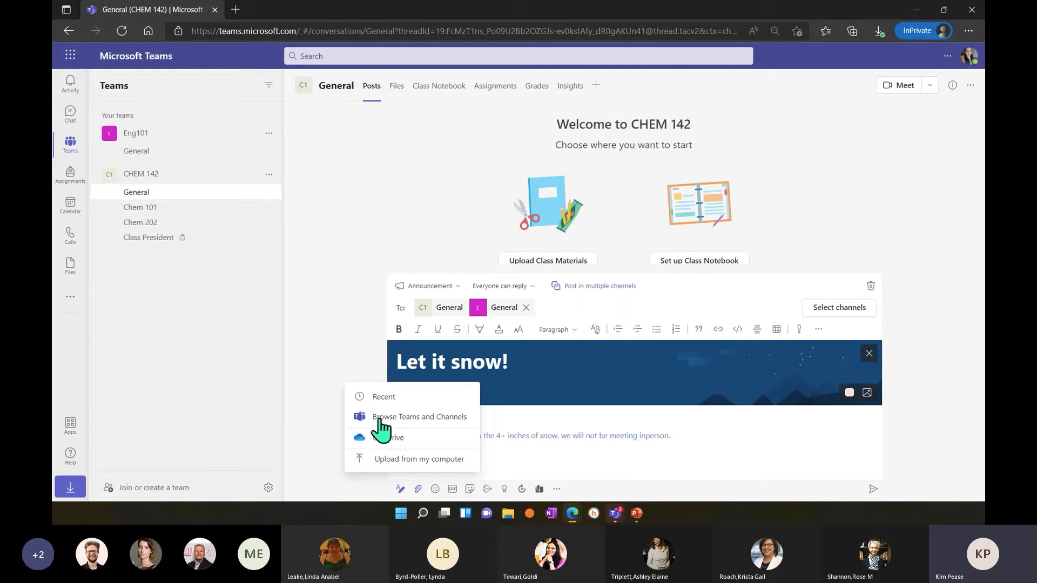
{"action": "left_click", "coordinate": [405, 459]}
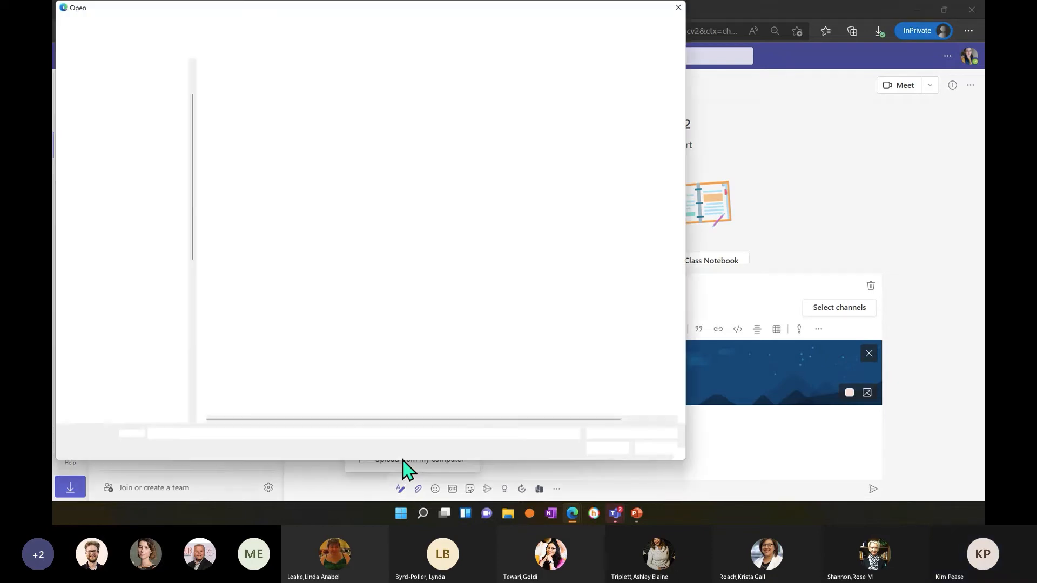
{"action": "left_click_drag", "start_coordinate": [226, 11], "coordinate": [52, 173]}
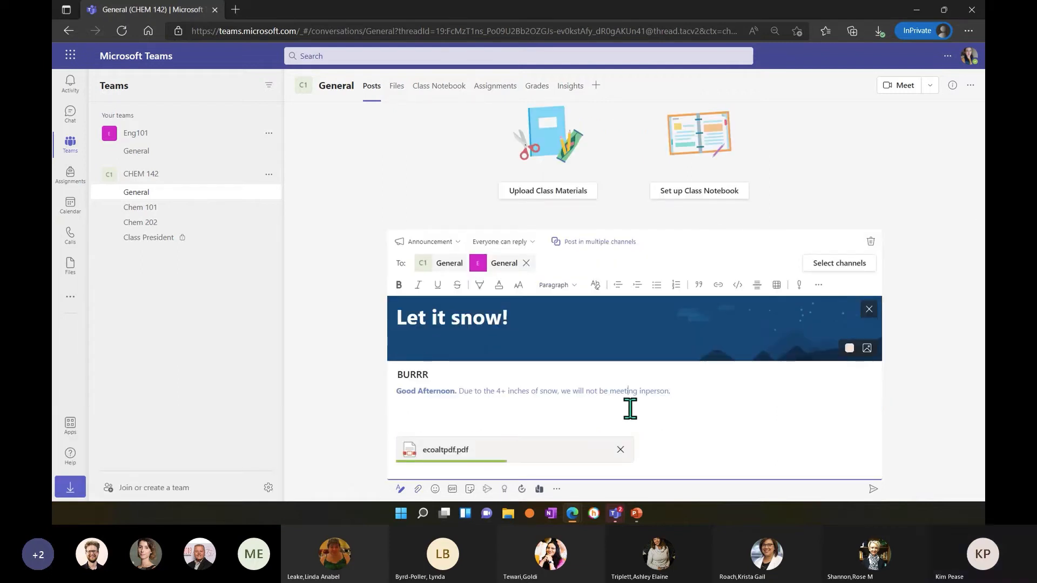
{"action": "left_click", "coordinate": [685, 401]}
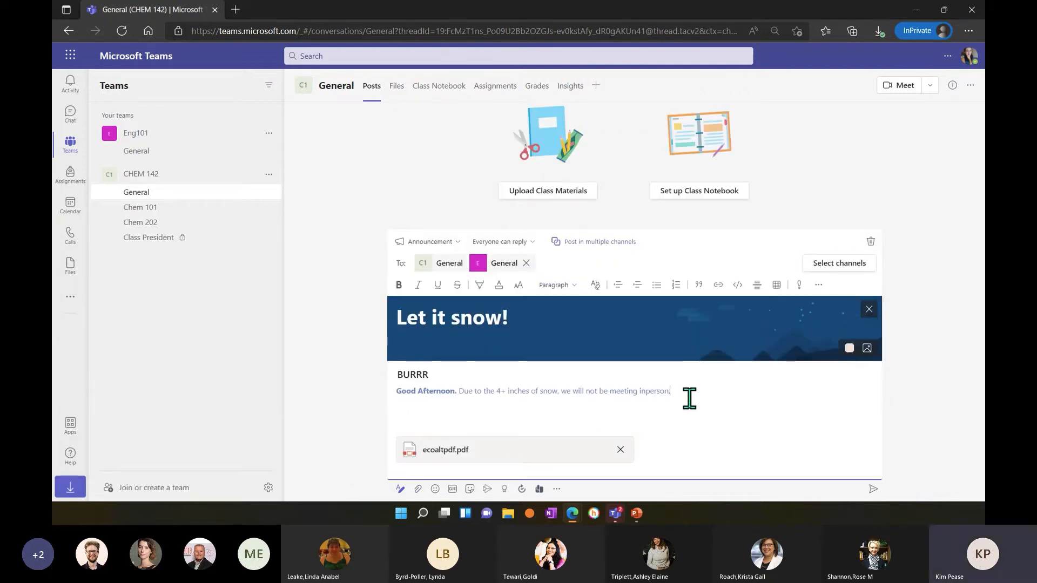
Add a new line to the message: "Please check out this PDF and think about what else we can add onto the list.".
{"action": "type", "text": "Please"}
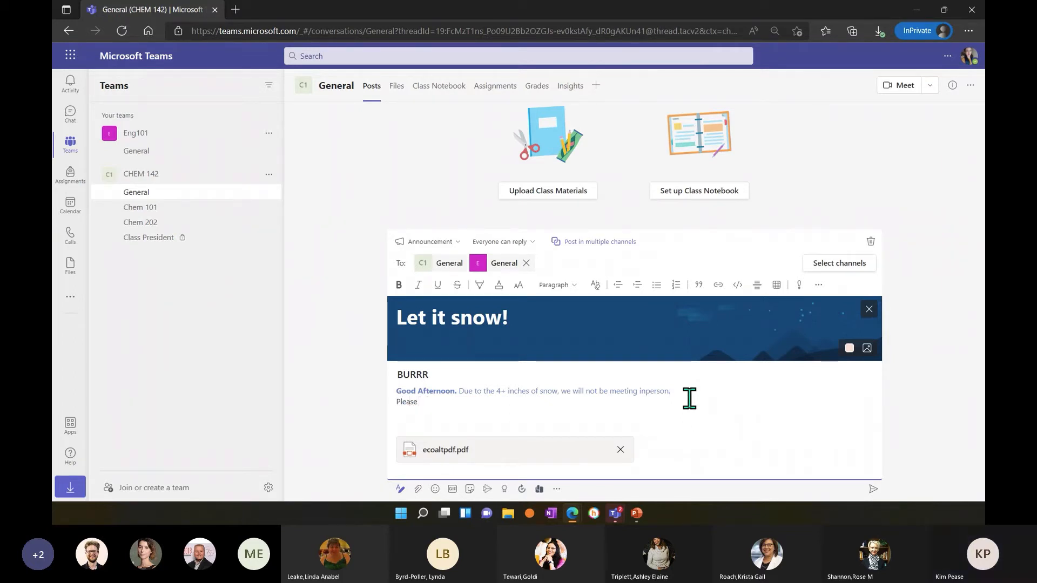
{"action": "type", "text": " gocheck out this"}
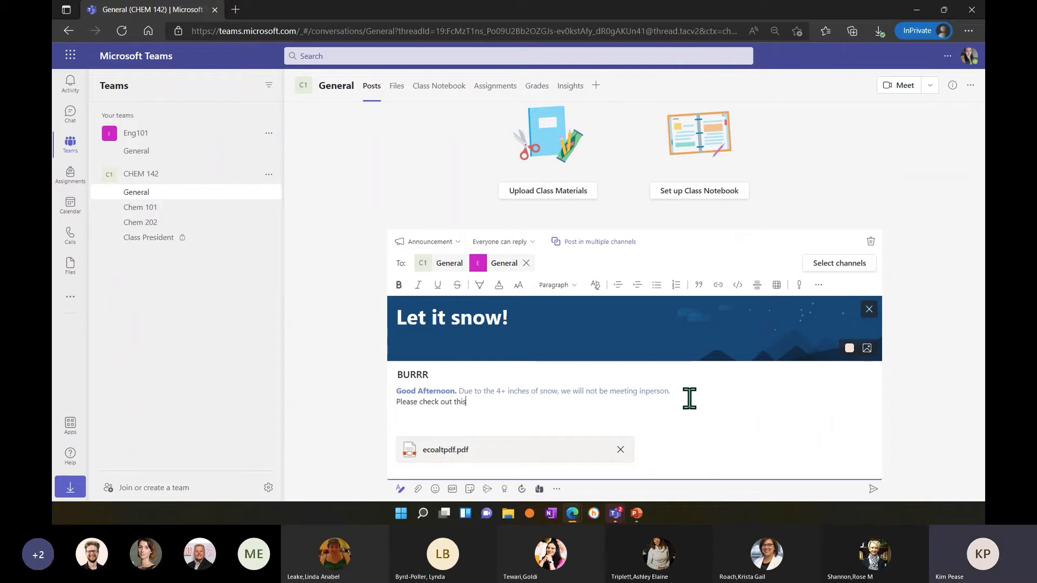
{"action": "type", "text": " PDF and thin"}
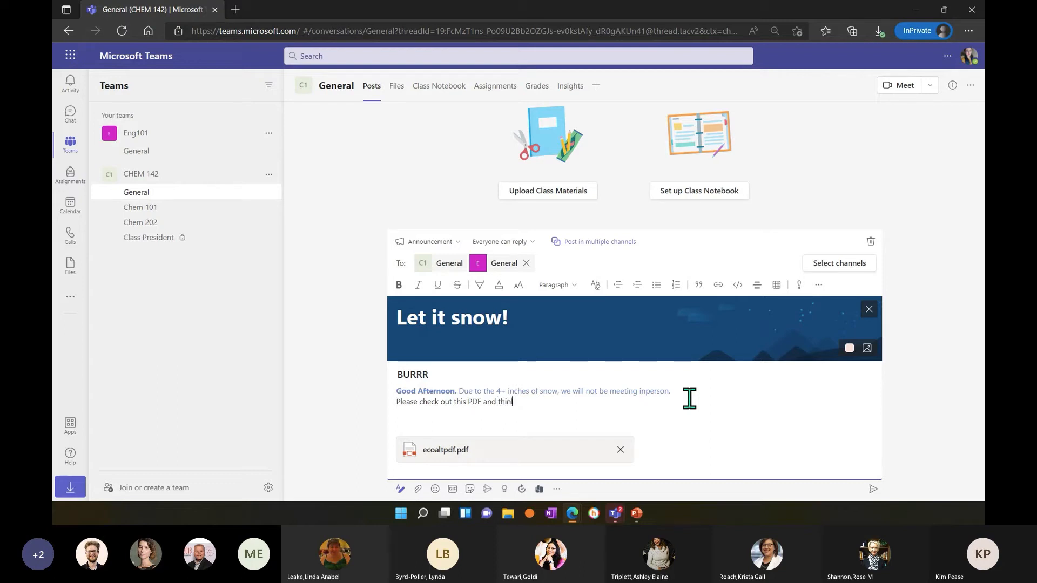
{"action": "type", "text": "what "}
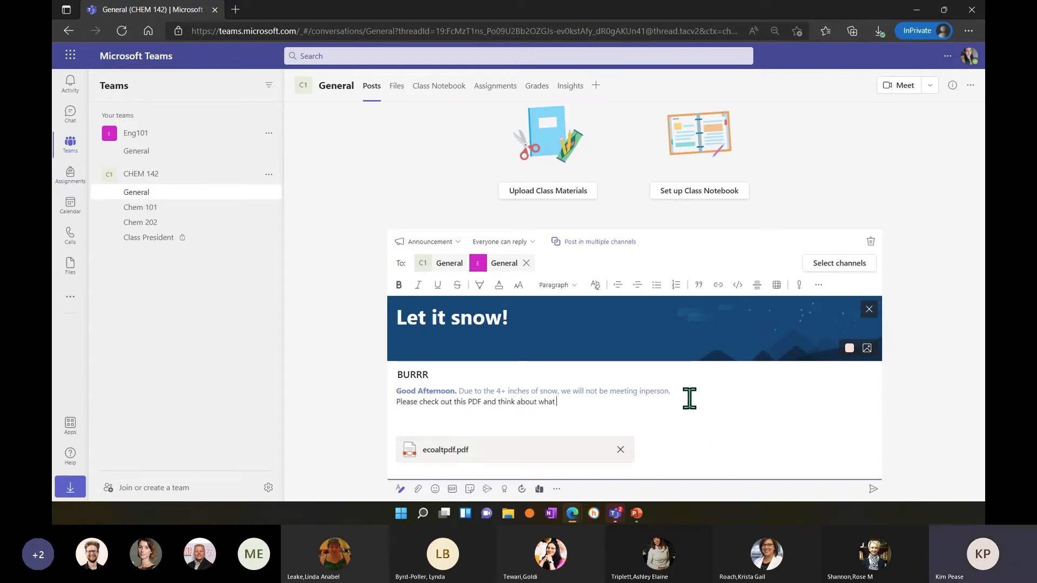
{"action": "type", "text": "else we can "}
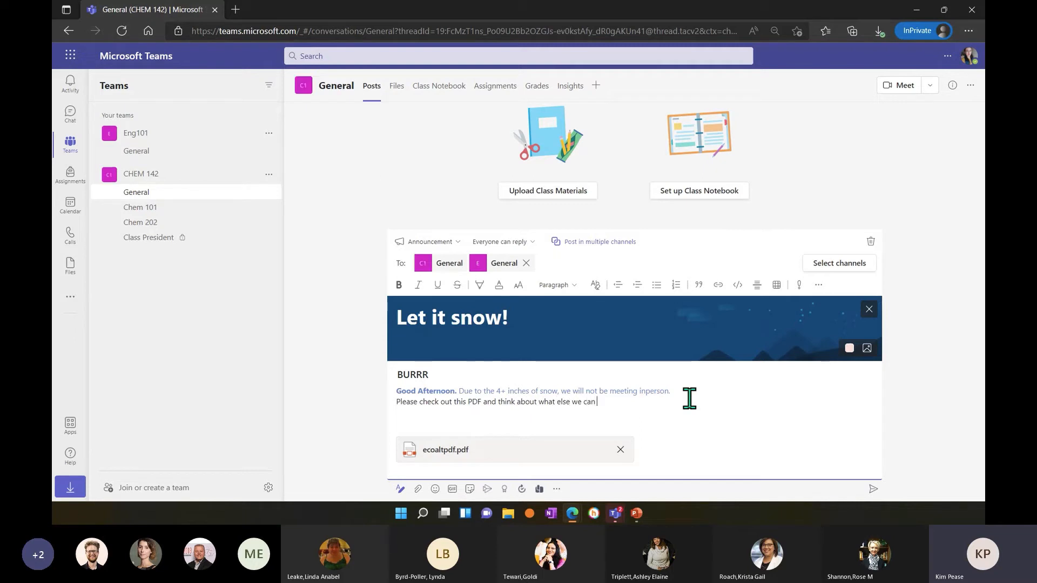
{"action": "type", "text": "add onto the list."}
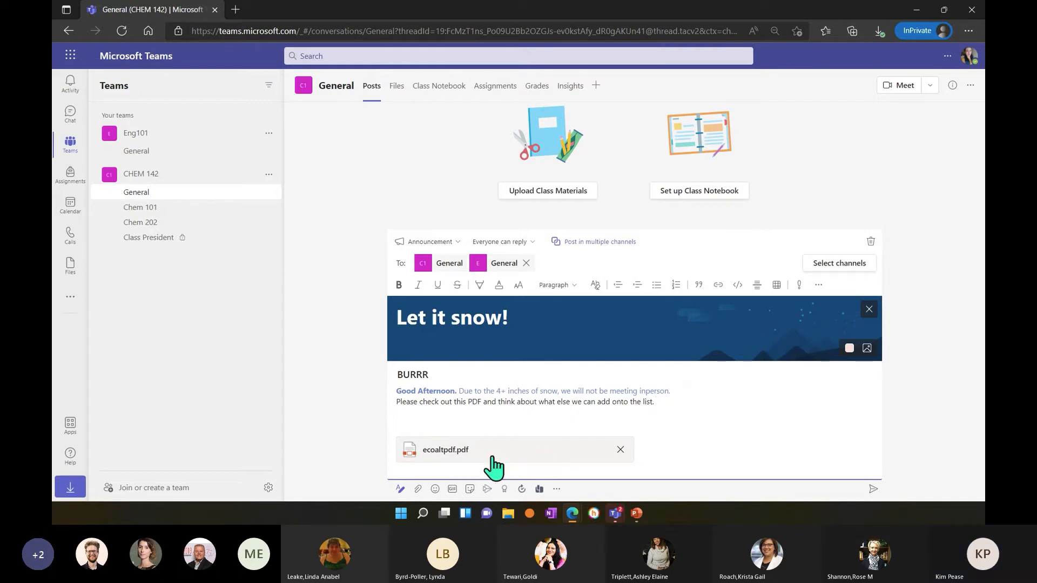
Browse the emoji categories for smilies, hand gestures, people, animals and food, and close the emoji picker.
{"action": "left_click", "coordinate": [435, 489]}
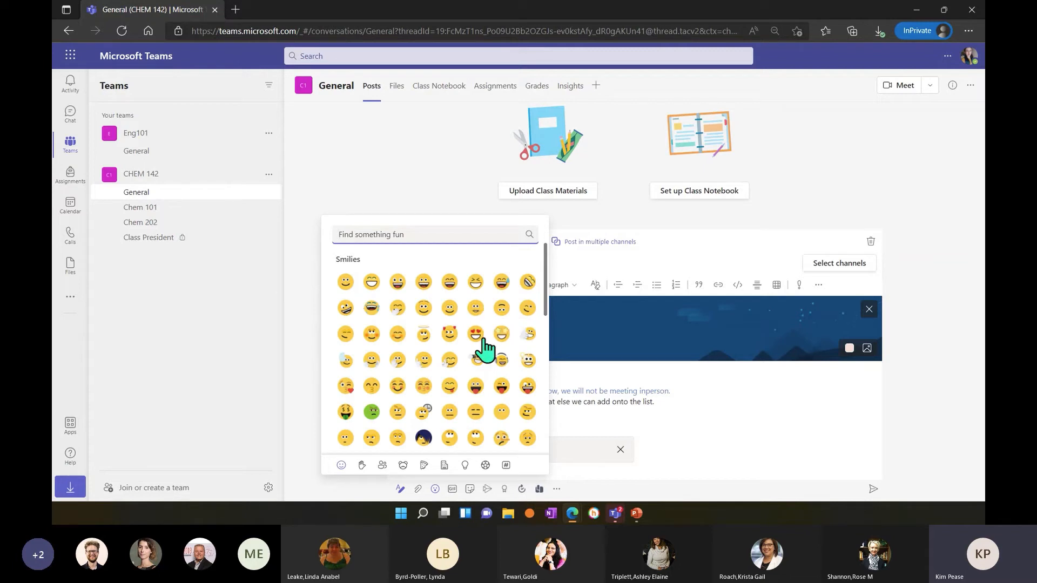
{"action": "scroll", "coordinate": [371, 404], "scroll_direction": "down", "scroll_amount": 3}
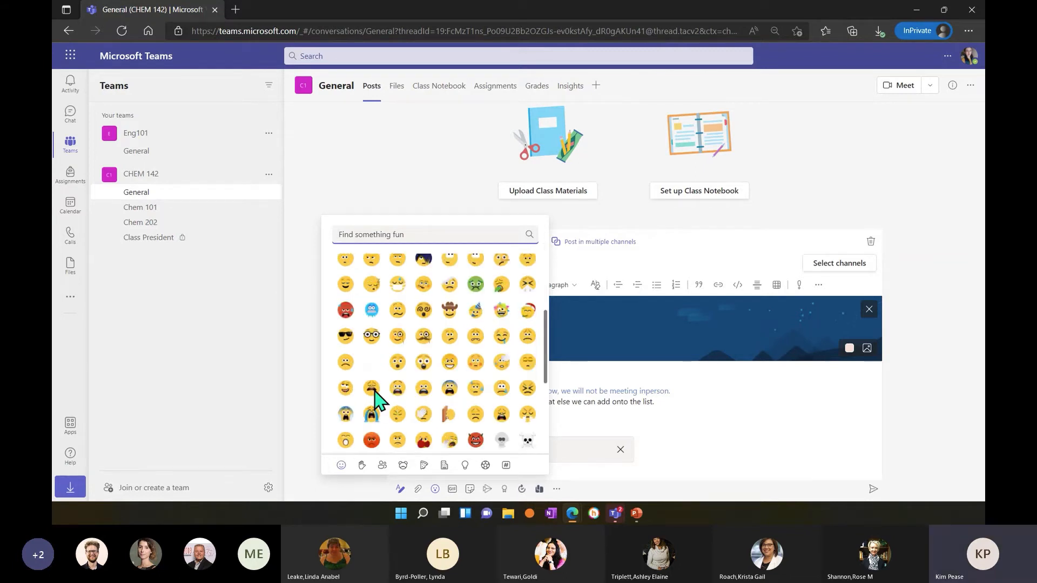
{"action": "left_click", "coordinate": [363, 461]}
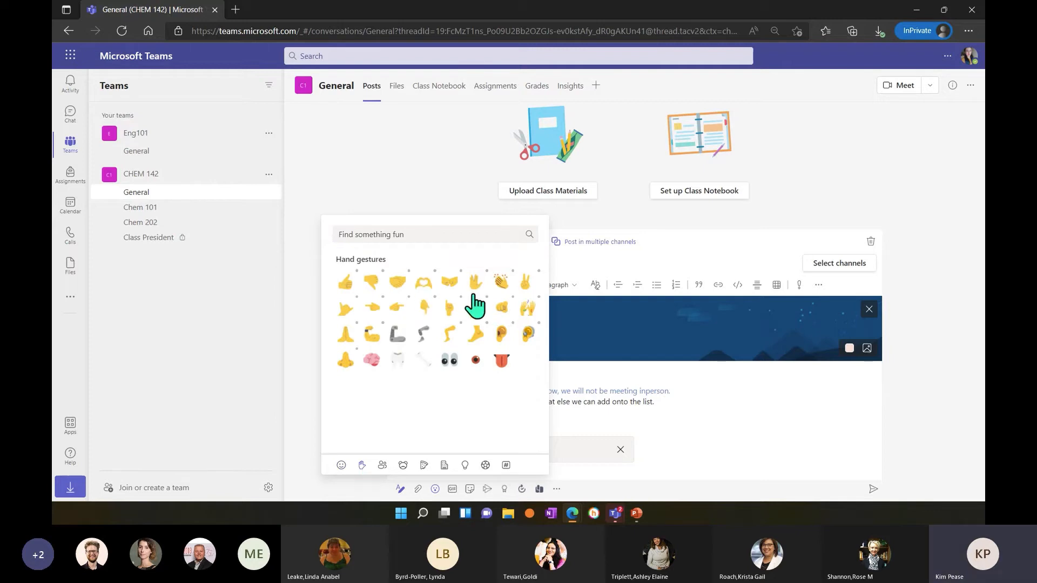
{"action": "left_click", "coordinate": [381, 466]}
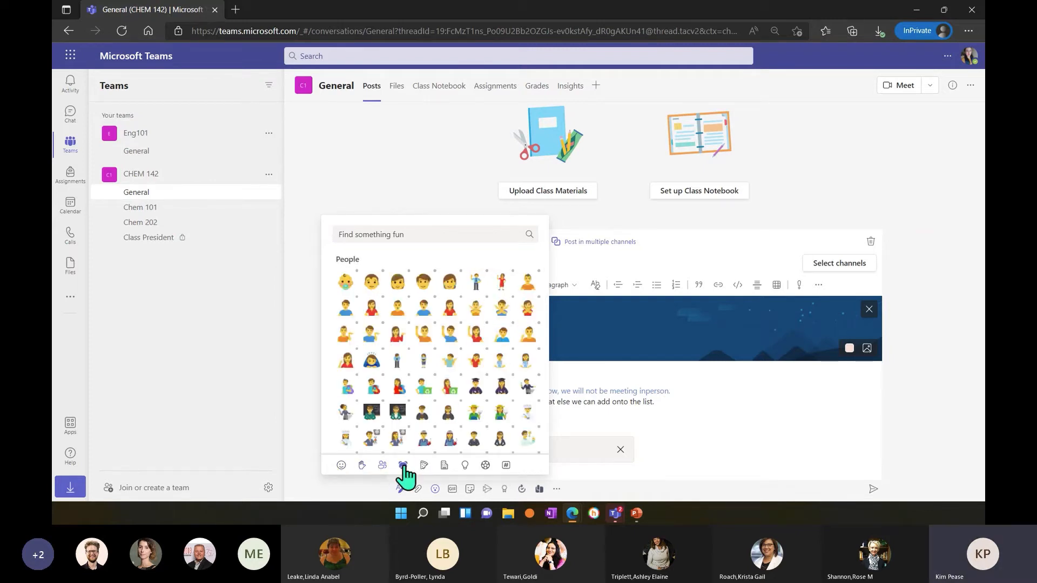
{"action": "left_click", "coordinate": [403, 465]}
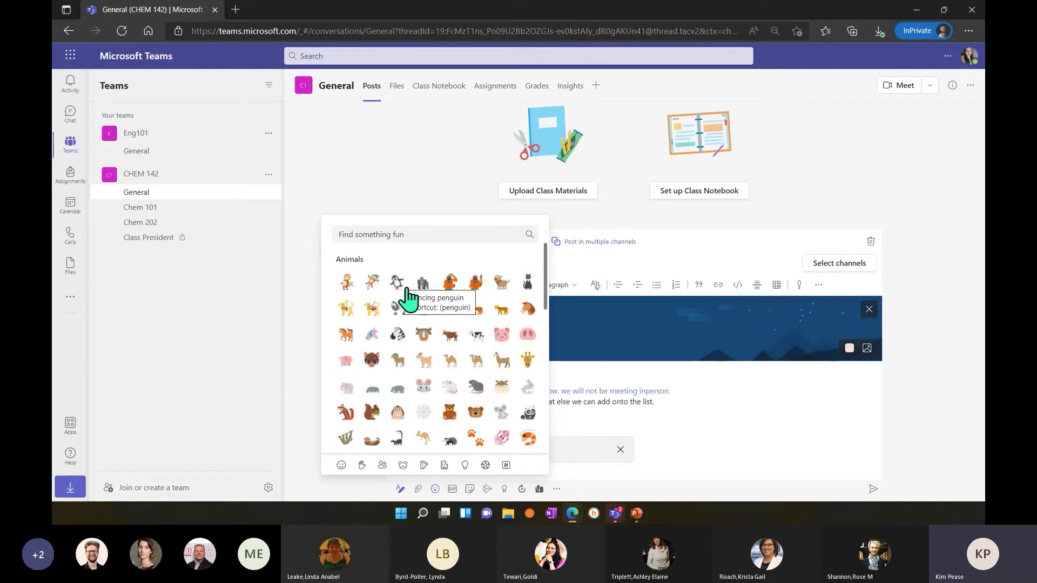
{"action": "left_click", "coordinate": [424, 466]}
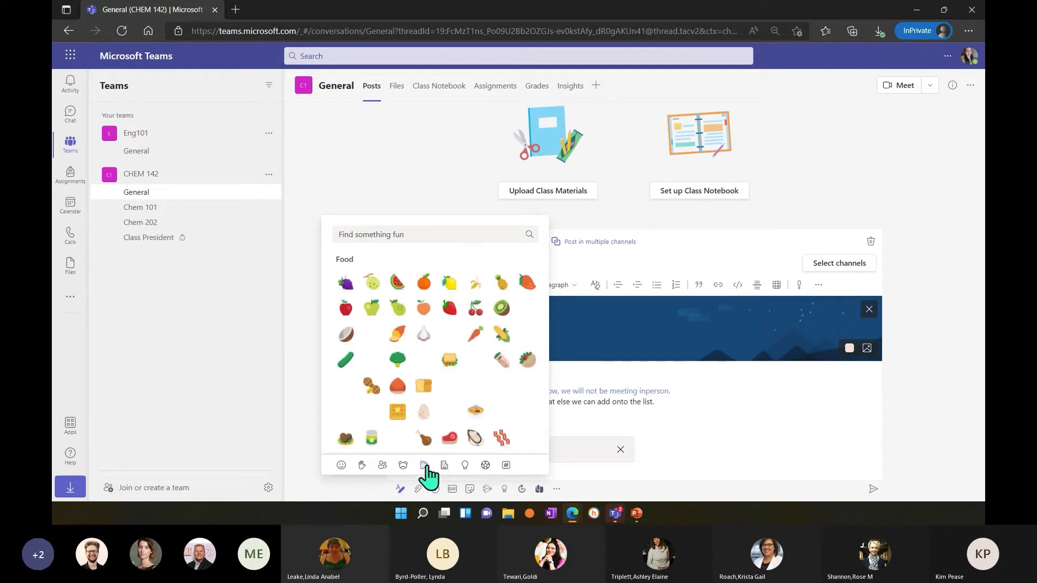
{"action": "left_click", "coordinate": [582, 402]}
{"action": "left_click", "coordinate": [476, 377]}
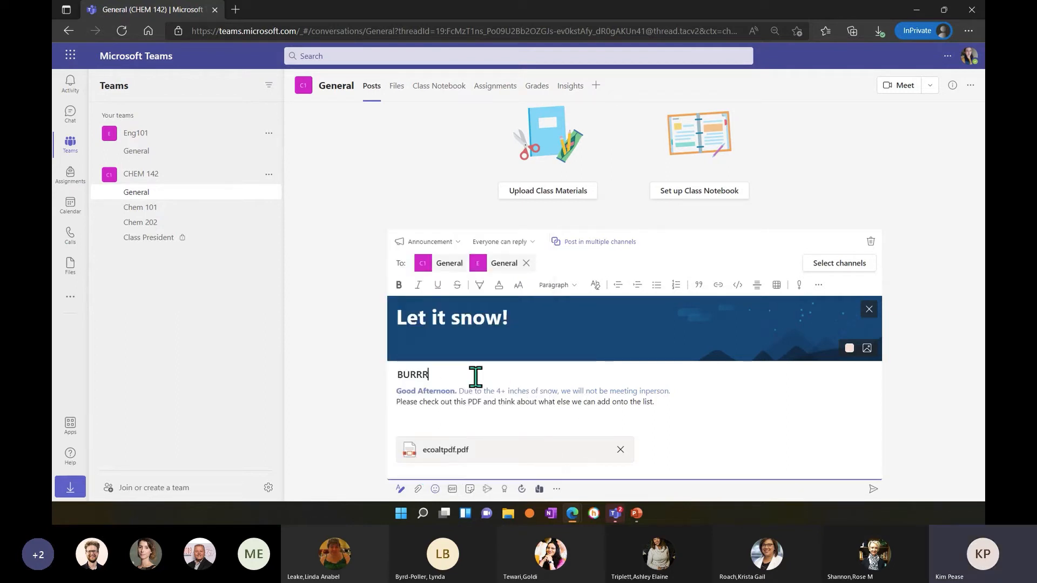
Try inserting the penguin emoji from the Animals category into the message, and delete it from the text.
{"action": "left_click", "coordinate": [435, 489]}
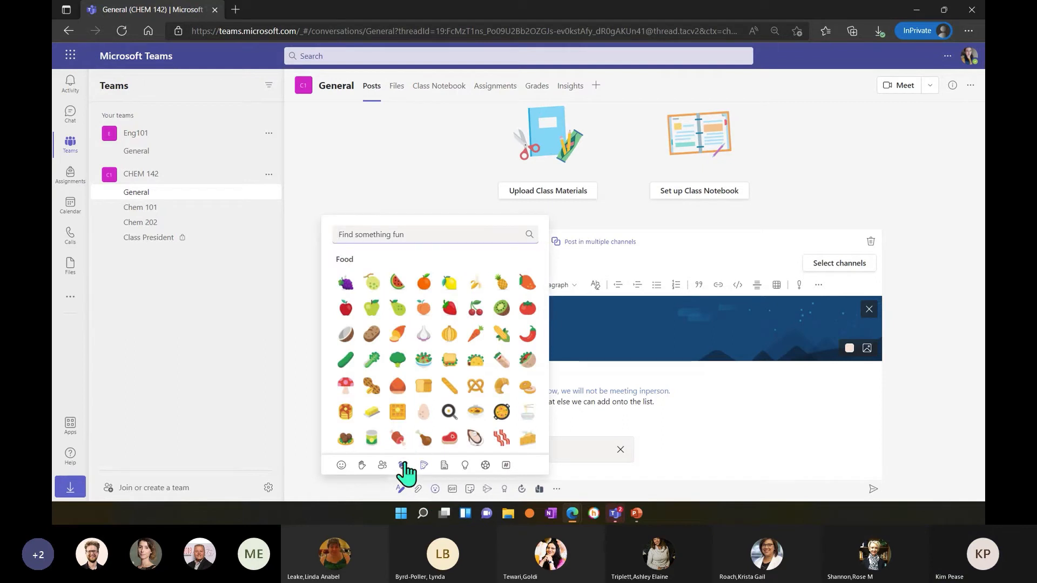
{"action": "left_click", "coordinate": [404, 466]}
{"action": "left_click", "coordinate": [404, 287]}
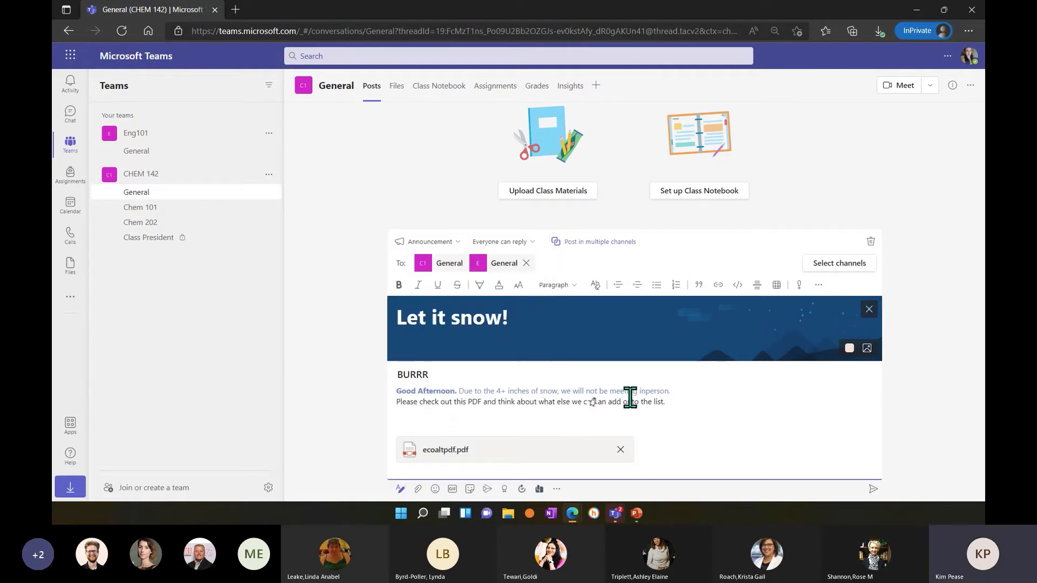
{"action": "key", "text": "BackSpace"}
Return to the end of the message's last sentence, browse the GIF library for "snow", and close it.
{"action": "left_click", "coordinate": [660, 403]}
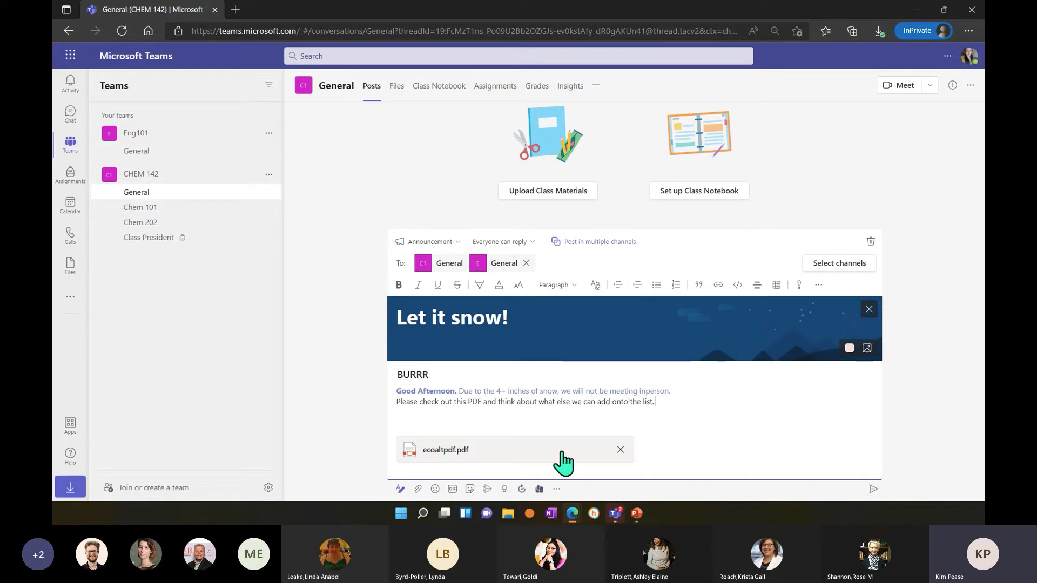
{"action": "left_click", "coordinate": [452, 489]}
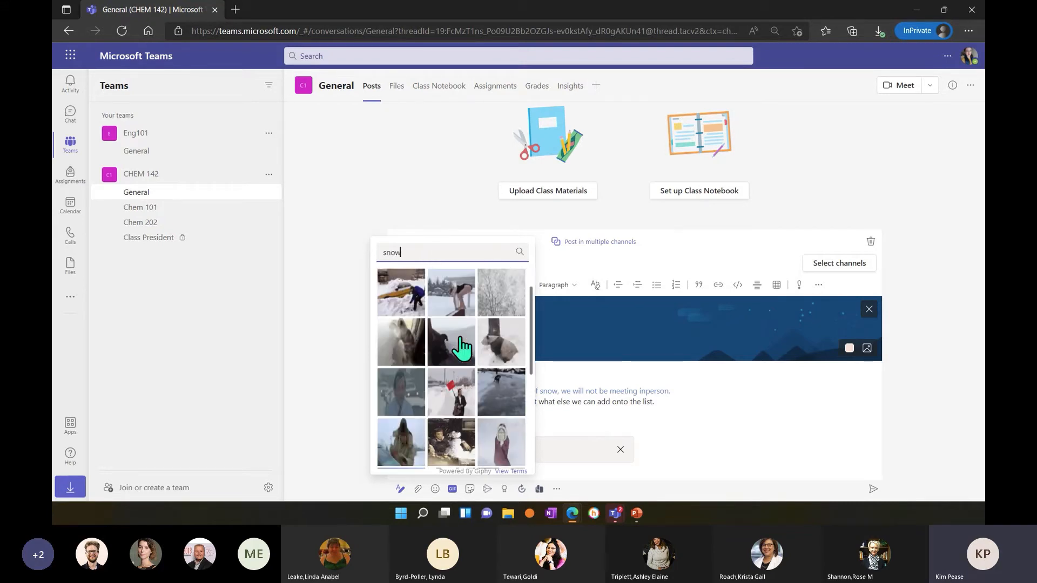
{"action": "scroll", "coordinate": [462, 348], "scroll_direction": "down", "scroll_amount": 1}
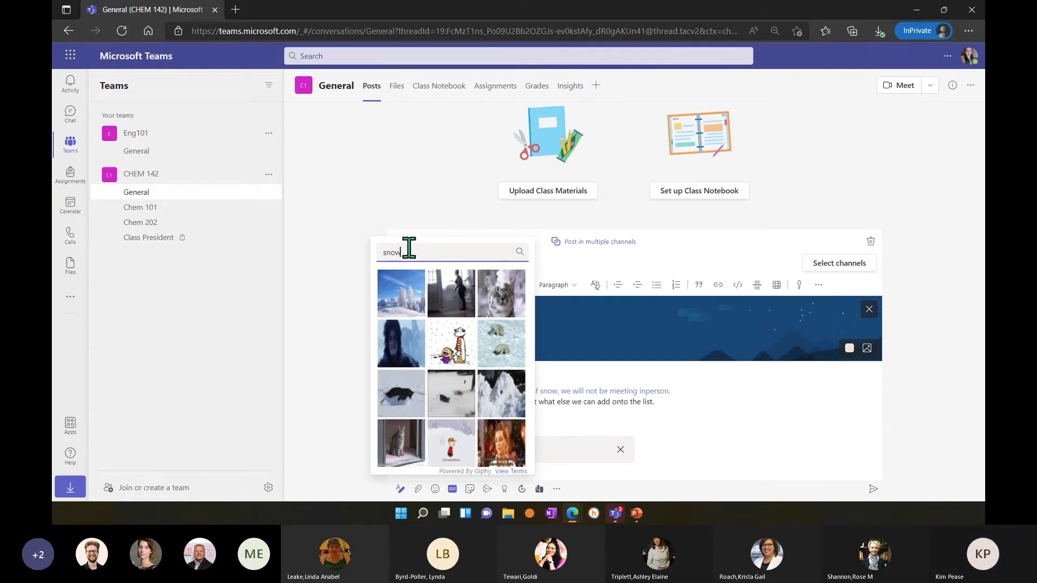
{"action": "left_click", "coordinate": [369, 249]}
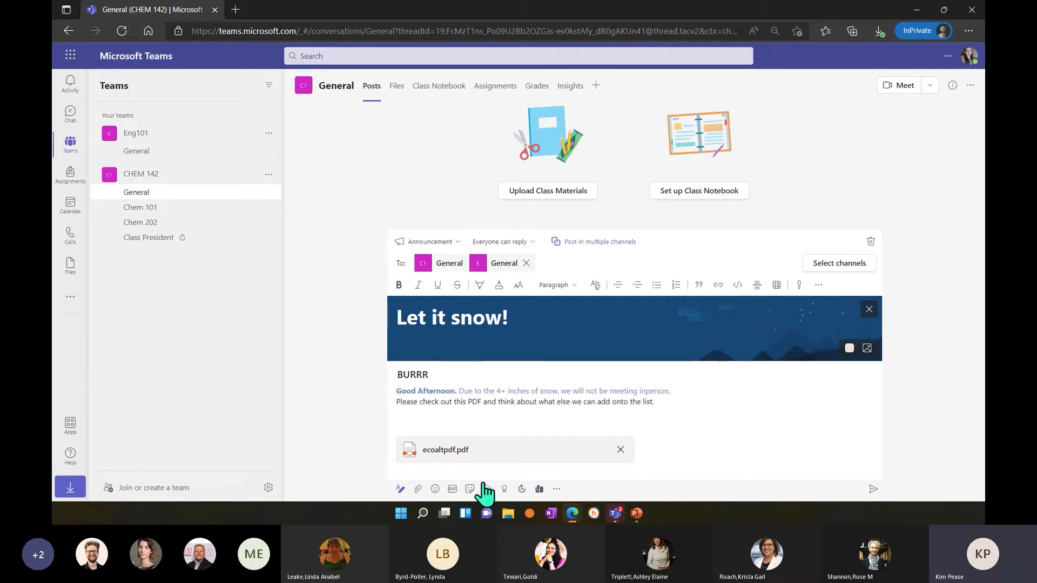
Search the GIF library for "frozen" and insert the GIF of the ice-covered man below the message text.
{"action": "left_click", "coordinate": [452, 488]}
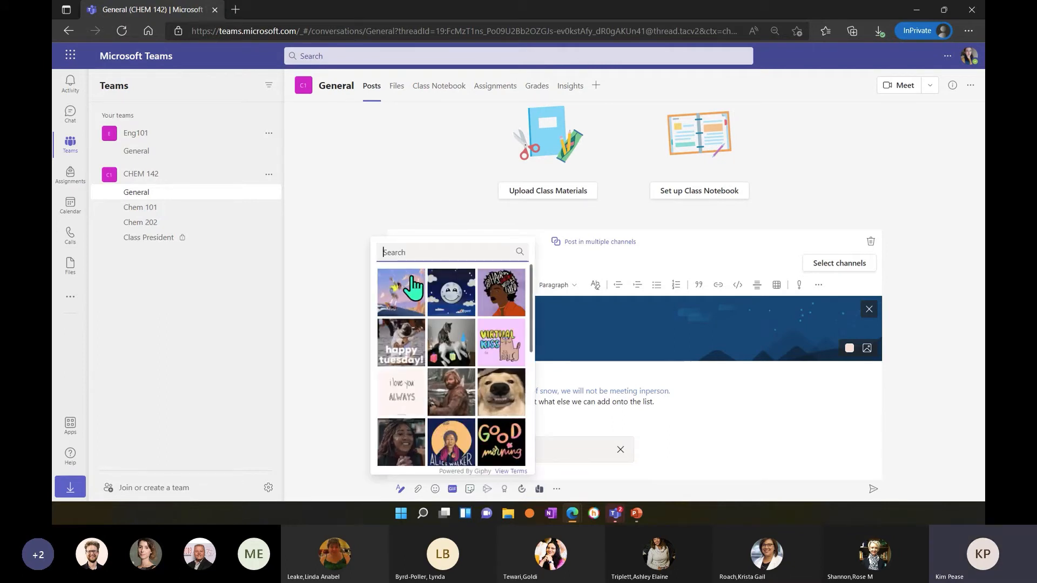
{"action": "type", "text": "frozen"}
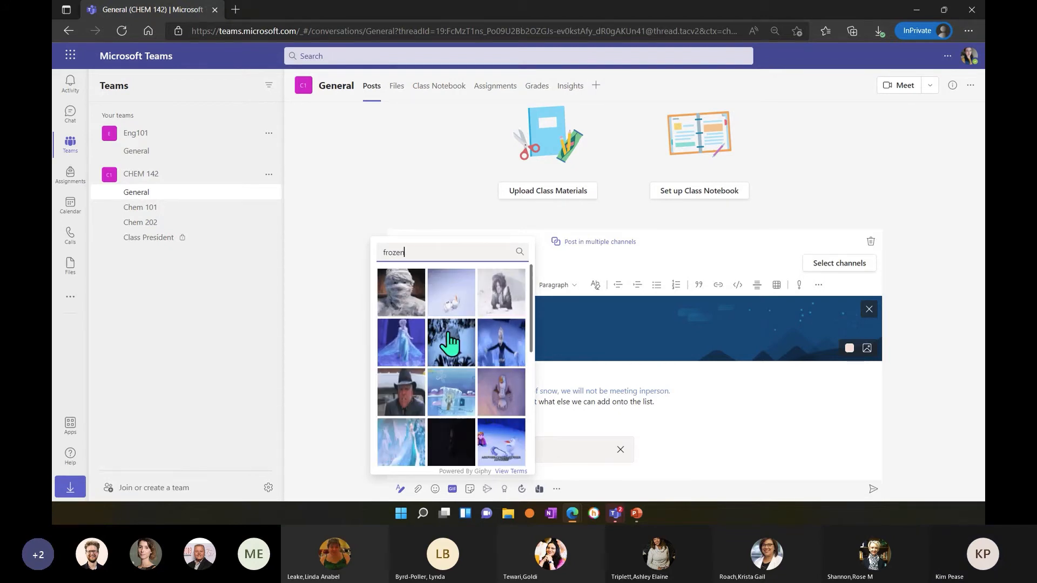
{"action": "left_click", "coordinate": [408, 289]}
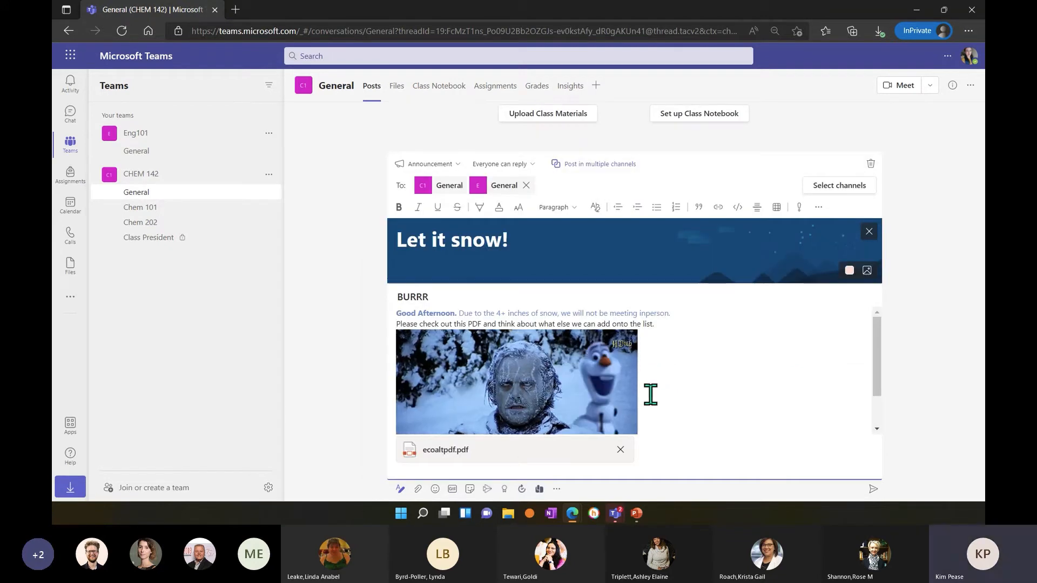
{"action": "scroll", "coordinate": [609, 384], "scroll_direction": "down", "scroll_amount": 1}
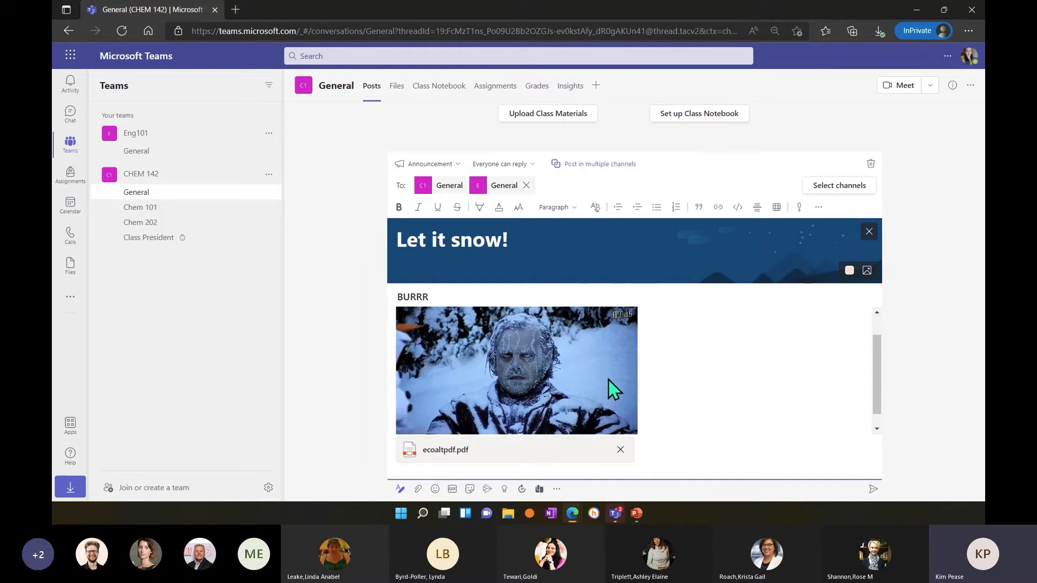
{"action": "scroll", "coordinate": [606, 378], "scroll_direction": "up", "scroll_amount": 1}
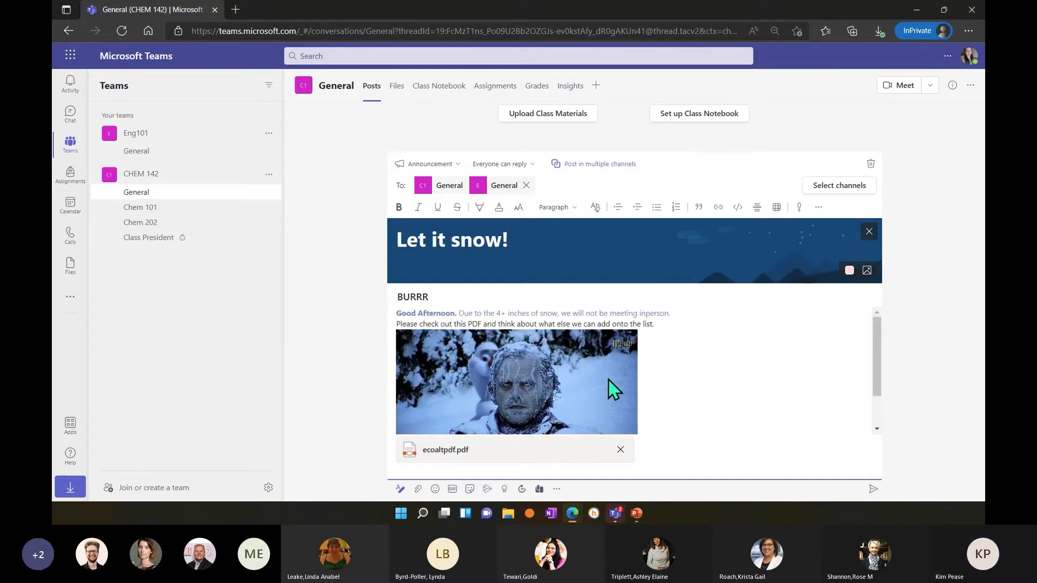
Examine the sticker collections, including Monster Friends, Fruit Crew, Planets, Periodic Pals, Coral Reef, Tide Pool and Deep Sea.
{"action": "left_click", "coordinate": [471, 489]}
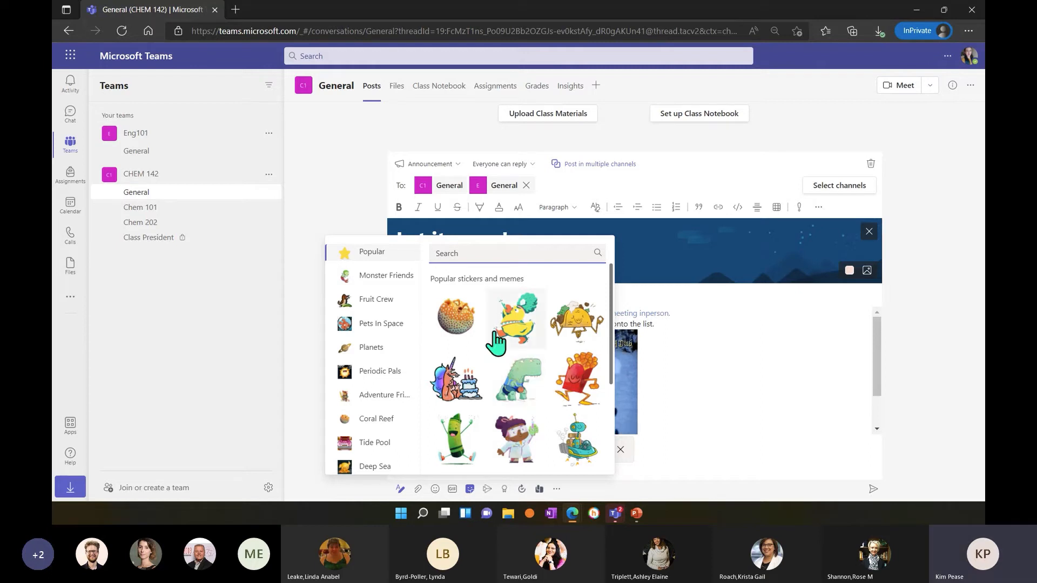
{"action": "left_click", "coordinate": [386, 277]}
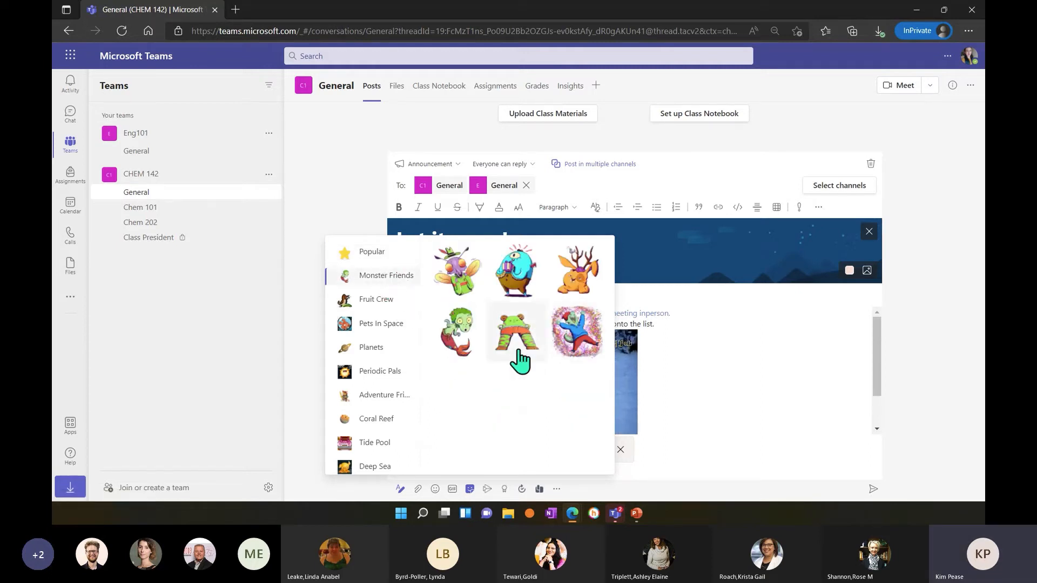
{"action": "left_click", "coordinate": [385, 297]}
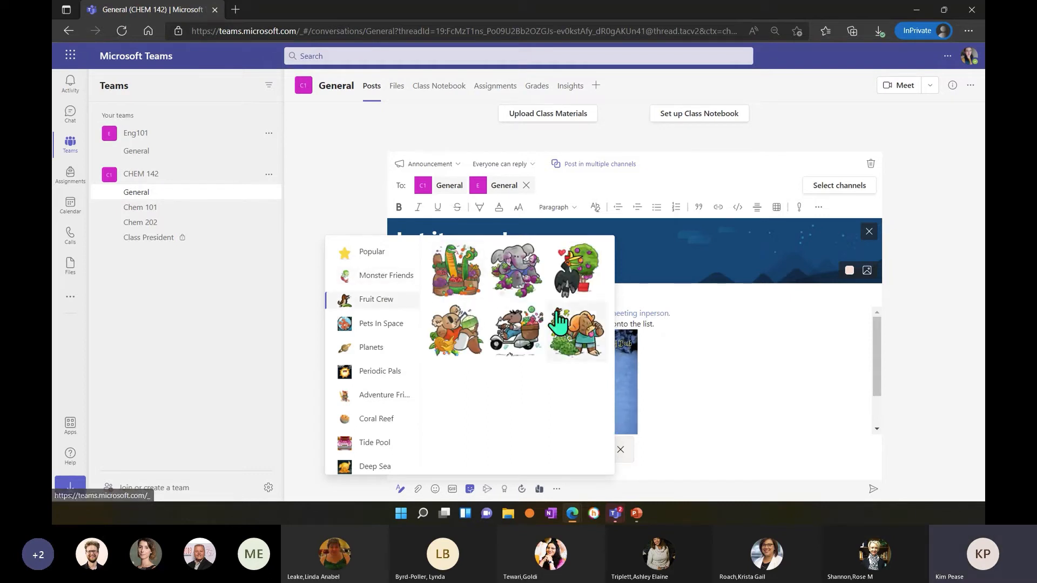
{"action": "left_click", "coordinate": [375, 349]}
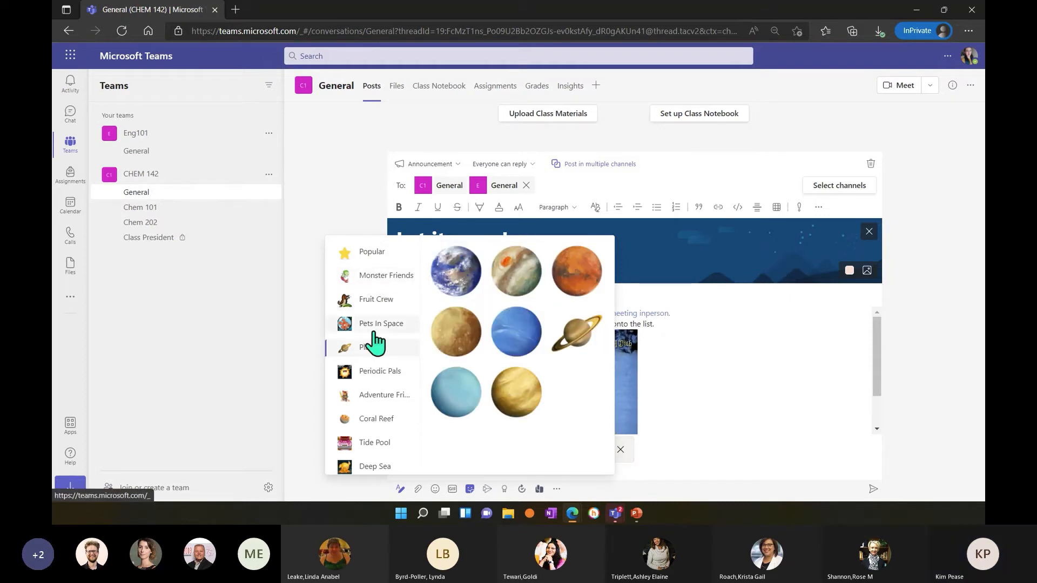
{"action": "left_click", "coordinate": [373, 379]}
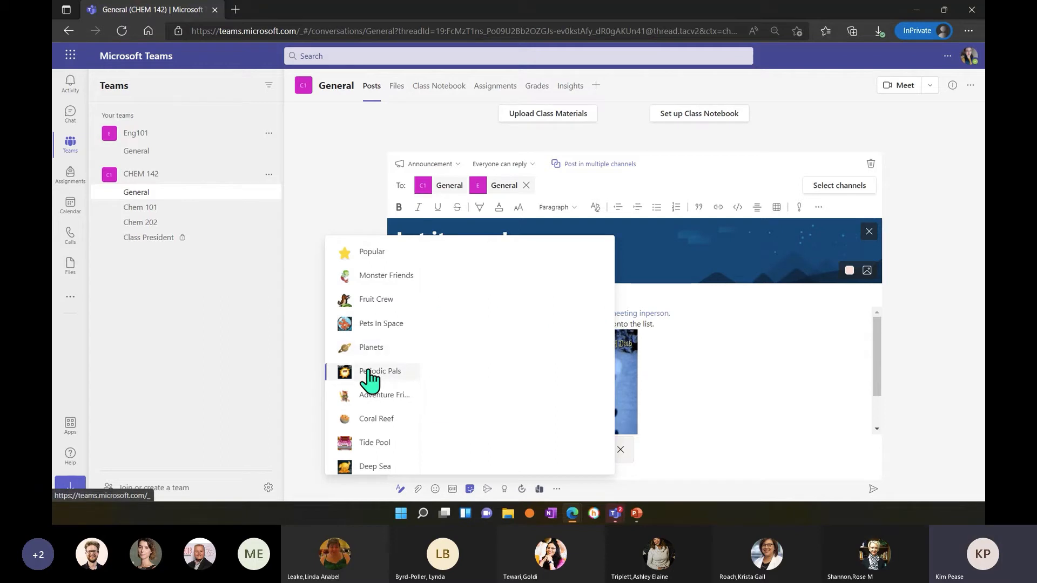
{"action": "scroll", "coordinate": [373, 379], "scroll_direction": "down", "scroll_amount": 1}
{"action": "left_click", "coordinate": [375, 362]}
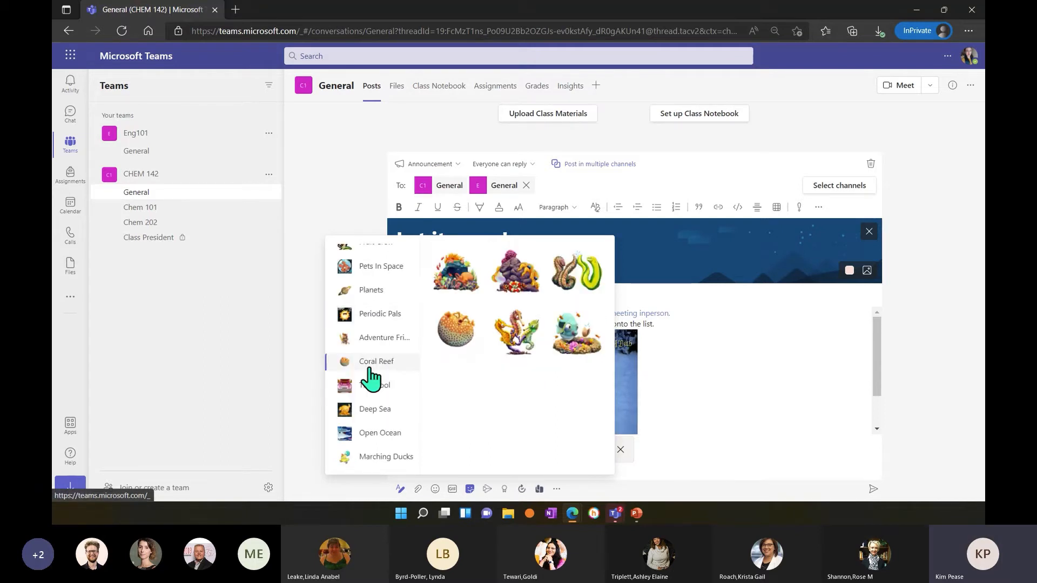
{"action": "left_click", "coordinate": [376, 386]}
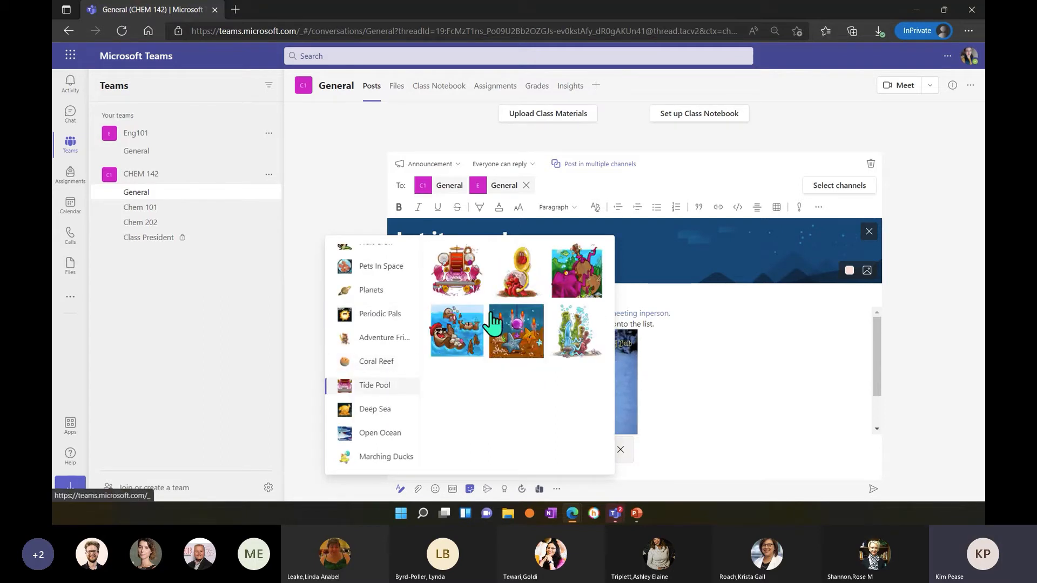
{"action": "left_click", "coordinate": [376, 411]}
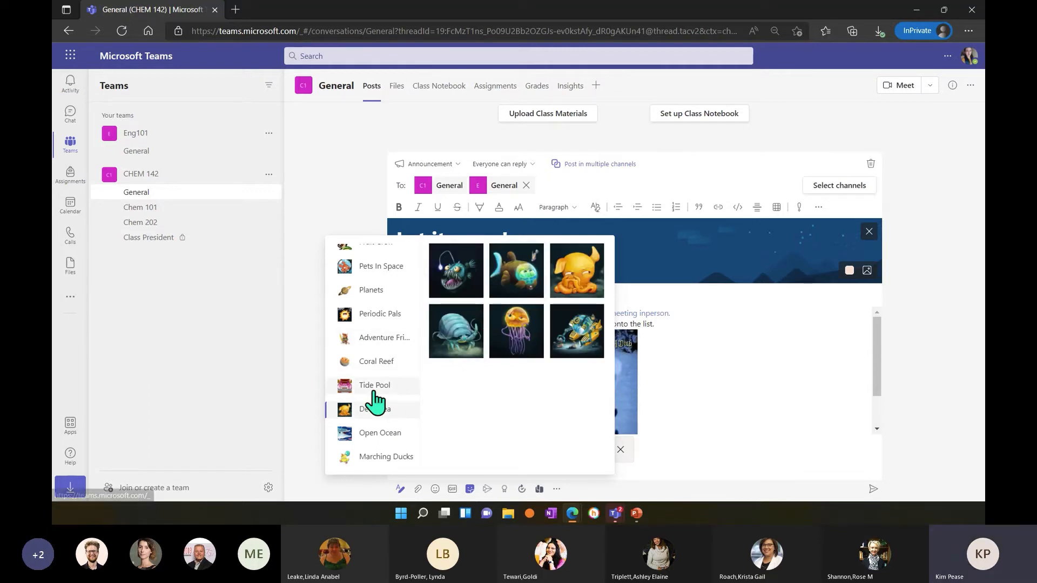
Examine the Clippy sticker collection from beginning to end, and close the sticker library without inserting one.
{"action": "scroll", "coordinate": [374, 398], "scroll_direction": "down", "scroll_amount": 3}
{"action": "scroll", "coordinate": [377, 403], "scroll_direction": "down", "scroll_amount": 10}
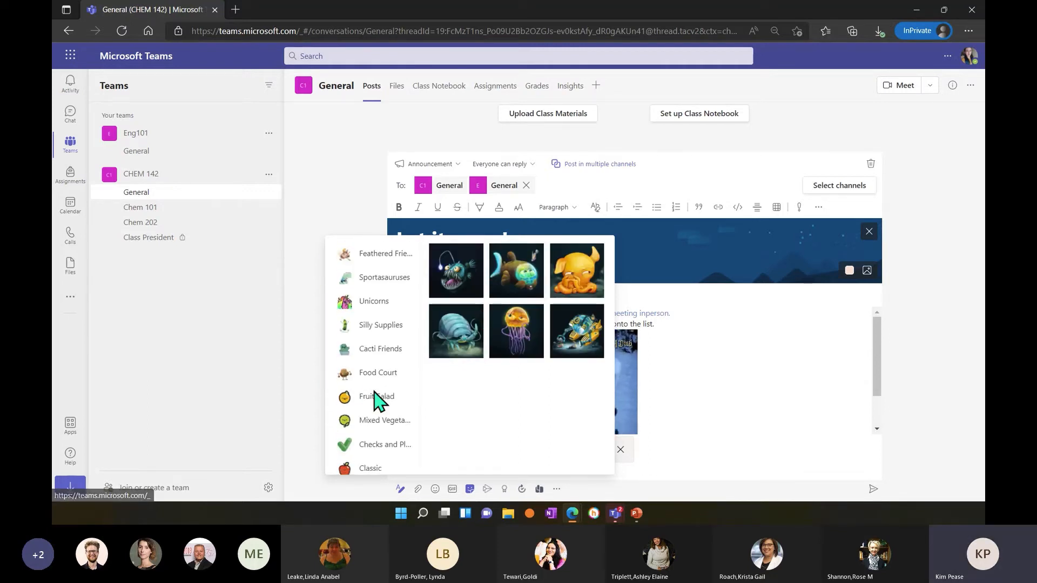
{"action": "left_click", "coordinate": [371, 345]}
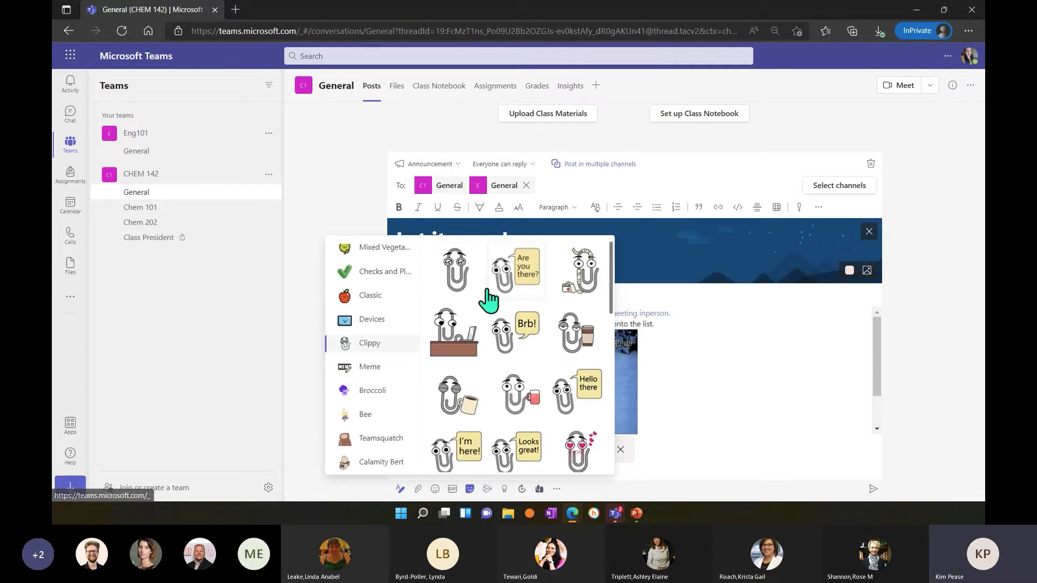
{"action": "scroll", "coordinate": [548, 338], "scroll_direction": "down", "scroll_amount": 5}
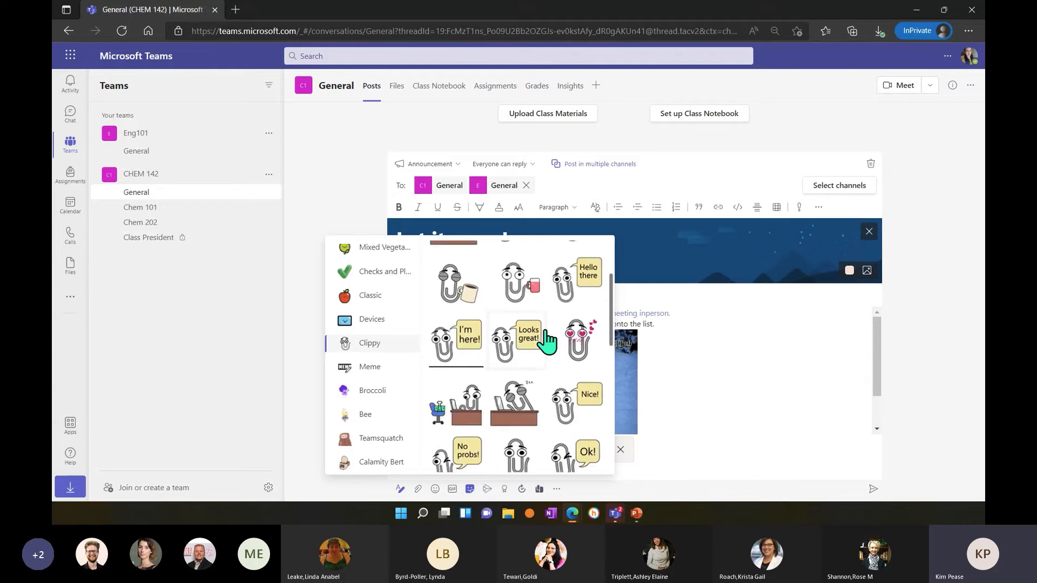
{"action": "scroll", "coordinate": [547, 342], "scroll_direction": "down", "scroll_amount": 3}
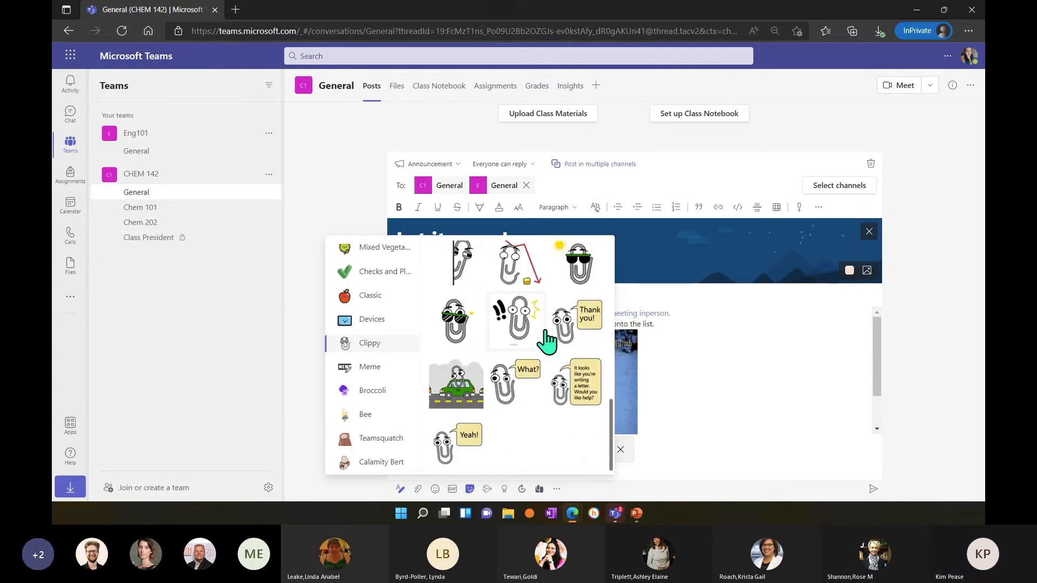
{"action": "scroll", "coordinate": [546, 333], "scroll_direction": "up", "scroll_amount": 8}
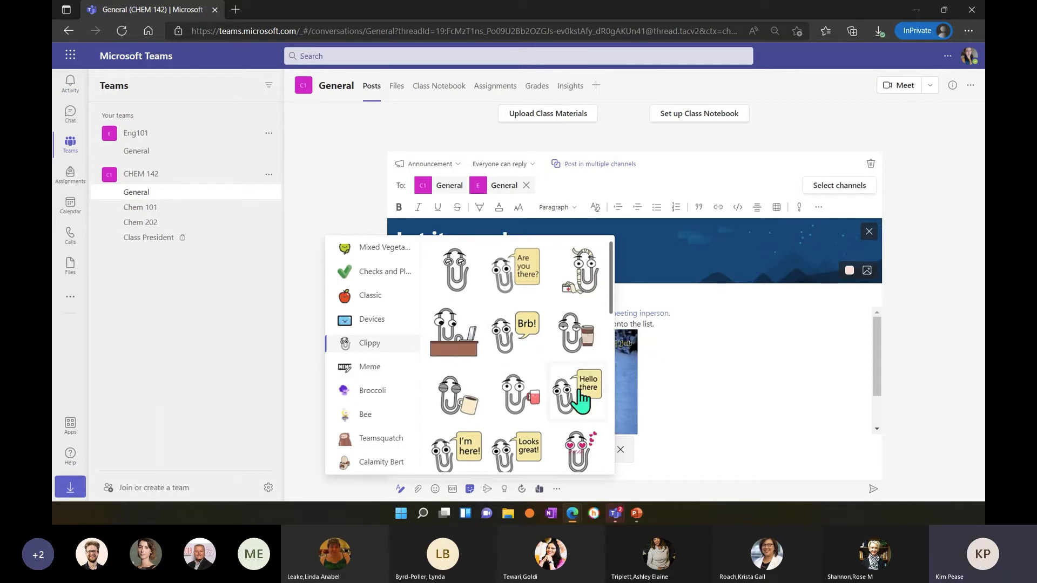
{"action": "scroll", "coordinate": [532, 413], "scroll_direction": "down", "scroll_amount": 1}
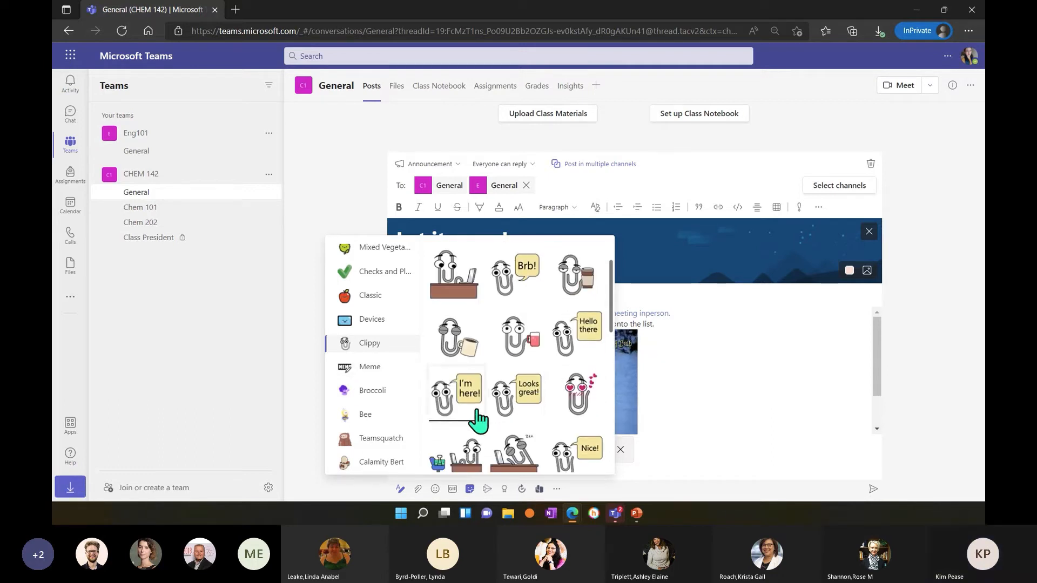
{"action": "scroll", "coordinate": [526, 403], "scroll_direction": "down", "scroll_amount": 2}
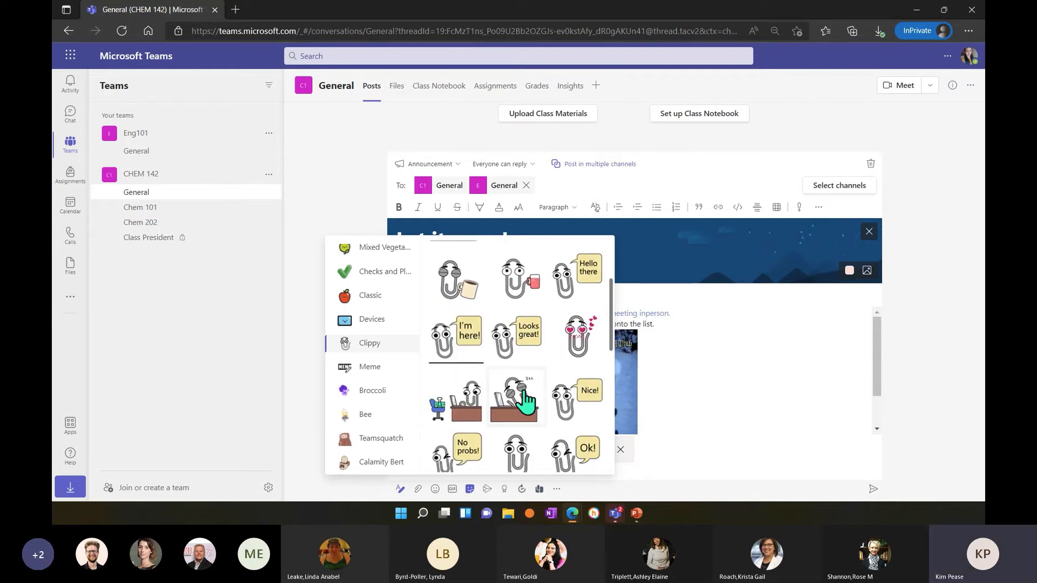
{"action": "scroll", "coordinate": [523, 402], "scroll_direction": "down", "scroll_amount": 2}
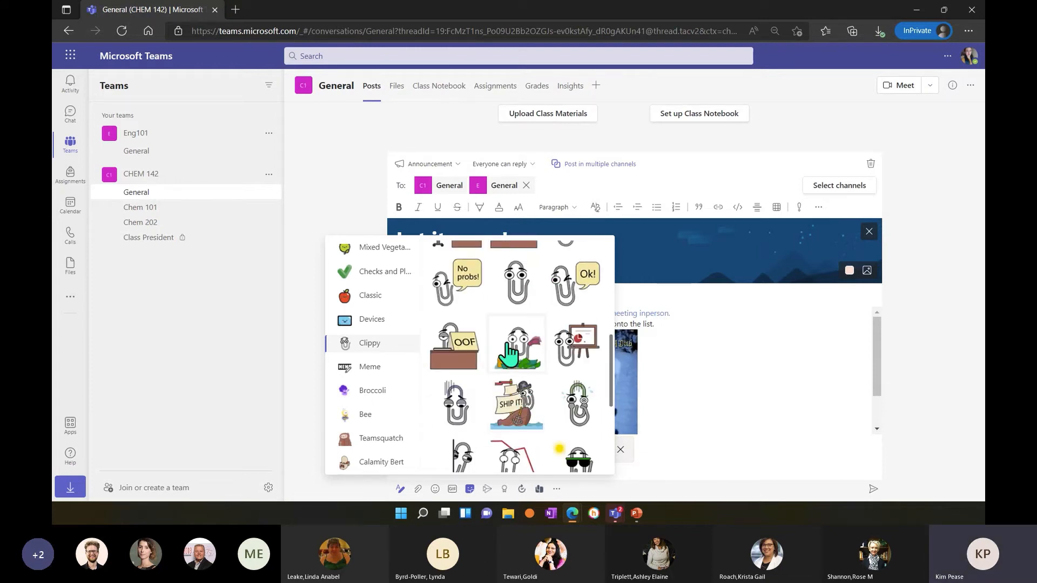
{"action": "scroll", "coordinate": [570, 400], "scroll_direction": "down", "scroll_amount": 3}
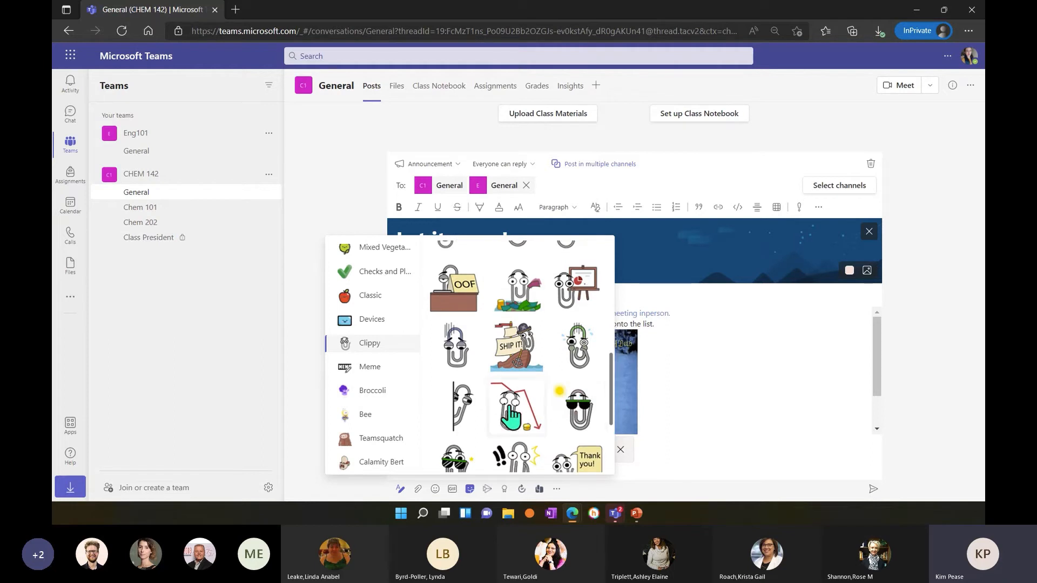
{"action": "scroll", "coordinate": [511, 416], "scroll_direction": "down", "scroll_amount": 1}
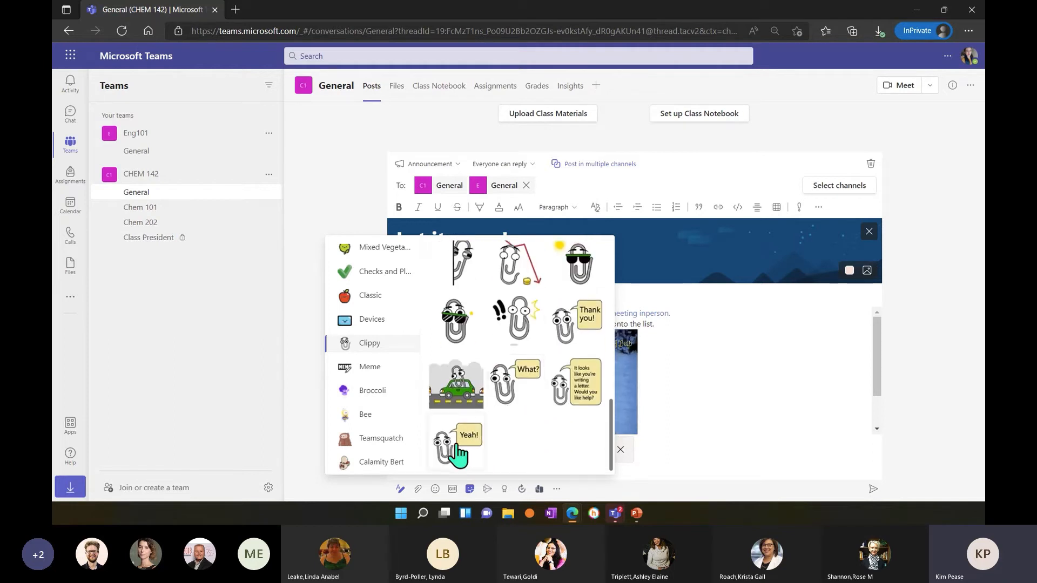
{"action": "left_click", "coordinate": [724, 463]}
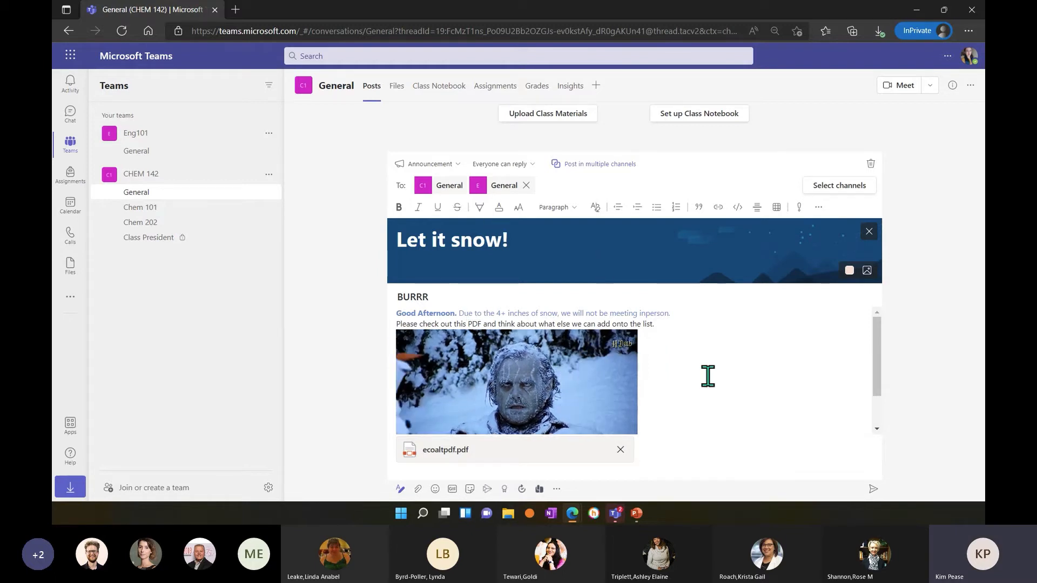
Post the "Let it snow!" announcement to both General channels, and reload the page to check it in the CHEM 142 team.
{"action": "scroll", "coordinate": [707, 377], "scroll_direction": "down", "scroll_amount": 2}
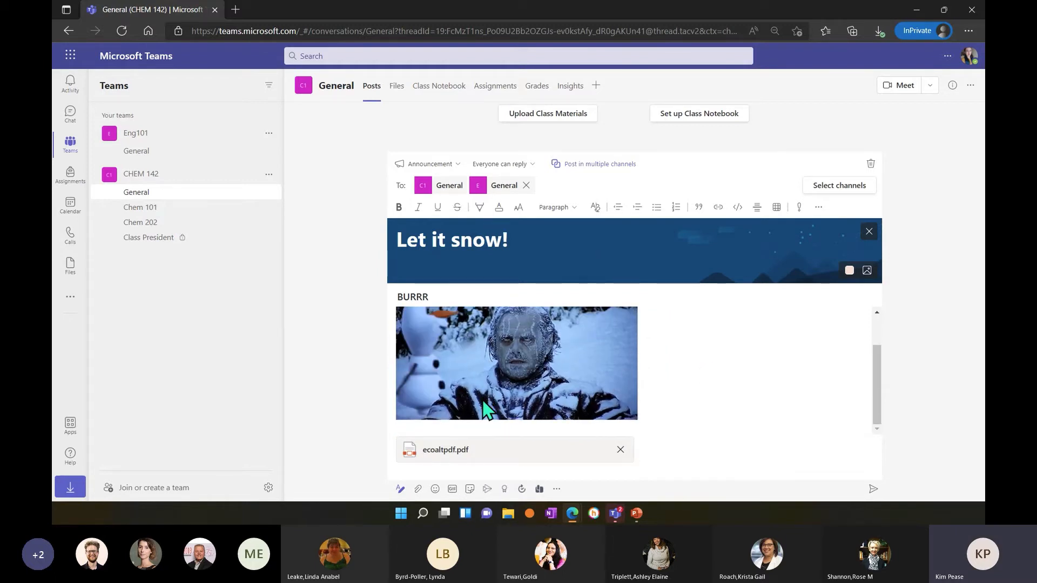
{"action": "scroll", "coordinate": [485, 404], "scroll_direction": "up", "scroll_amount": 2}
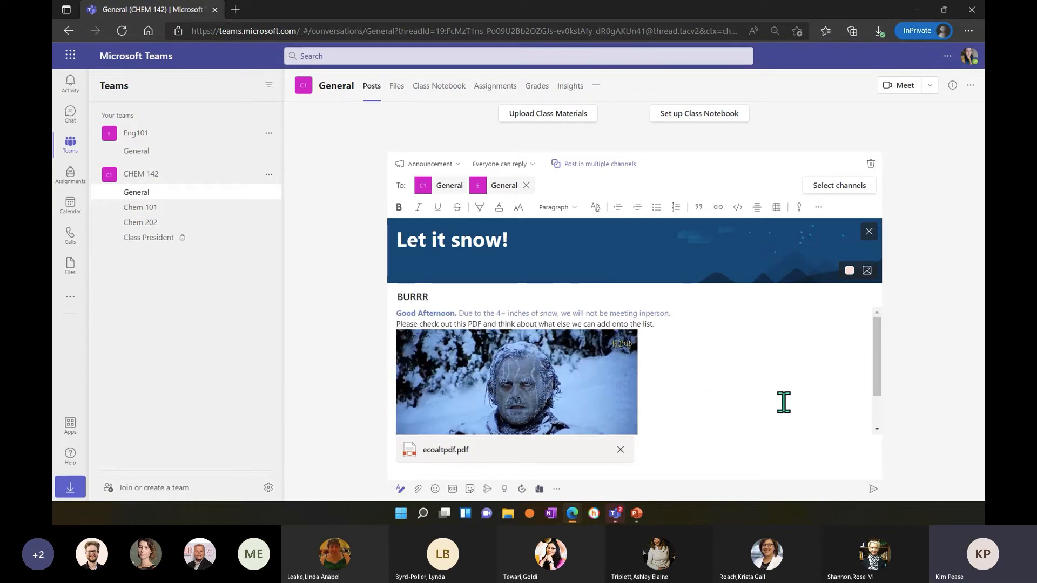
{"action": "left_click", "coordinate": [873, 491]}
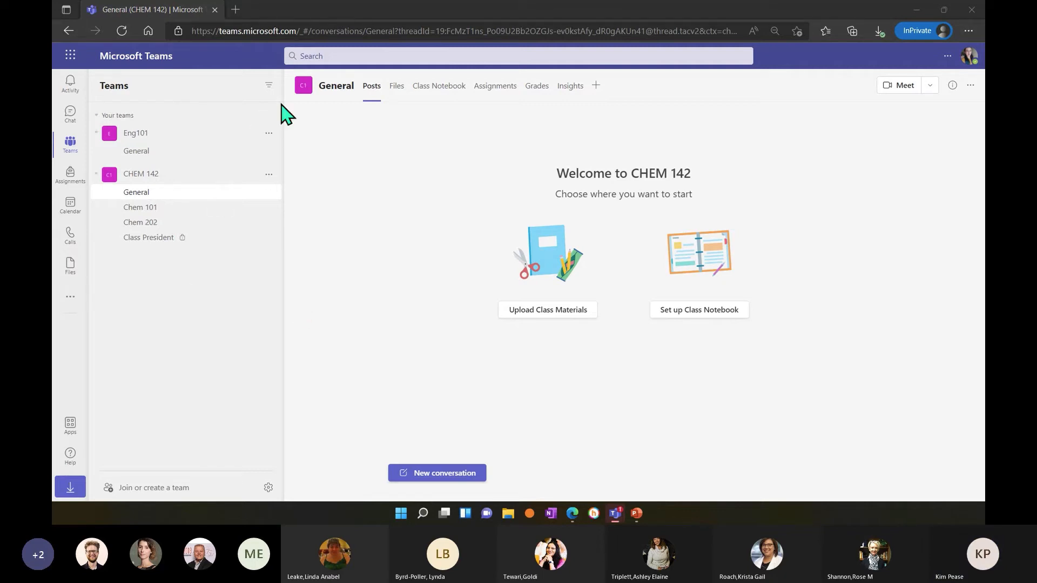
{"action": "left_click", "coordinate": [121, 28]}
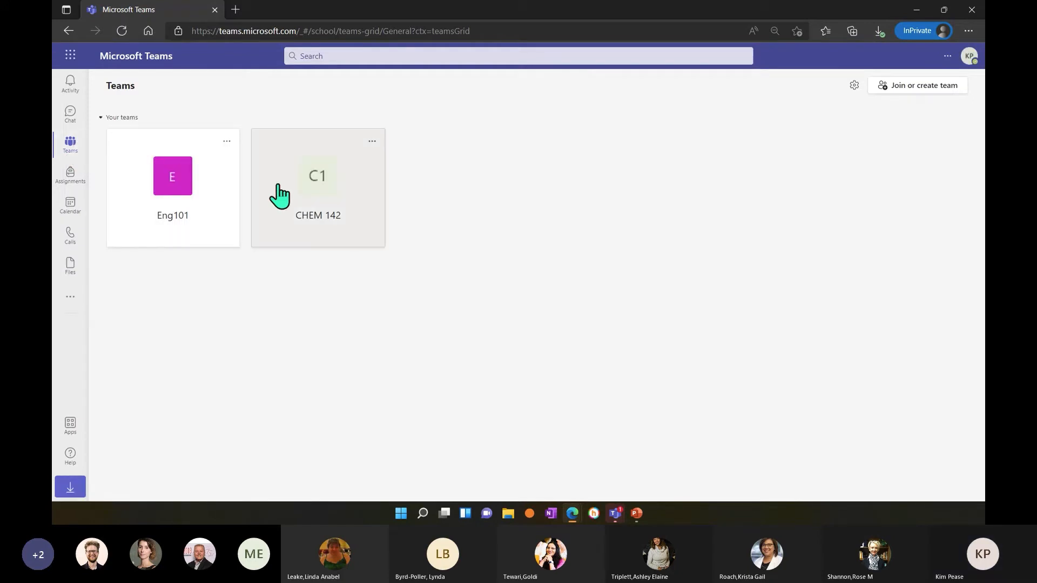
{"action": "left_click", "coordinate": [277, 196]}
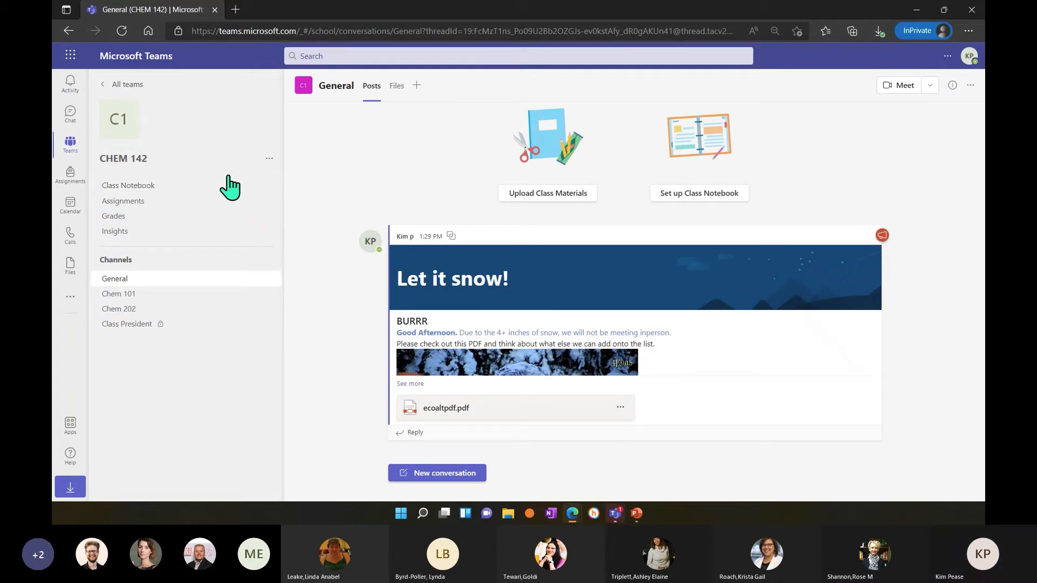
Return to the teams overview, collapse and re-expand the "Your teams" group, and review the announcement in CHEM 142's General channel.
{"action": "left_click", "coordinate": [127, 86]}
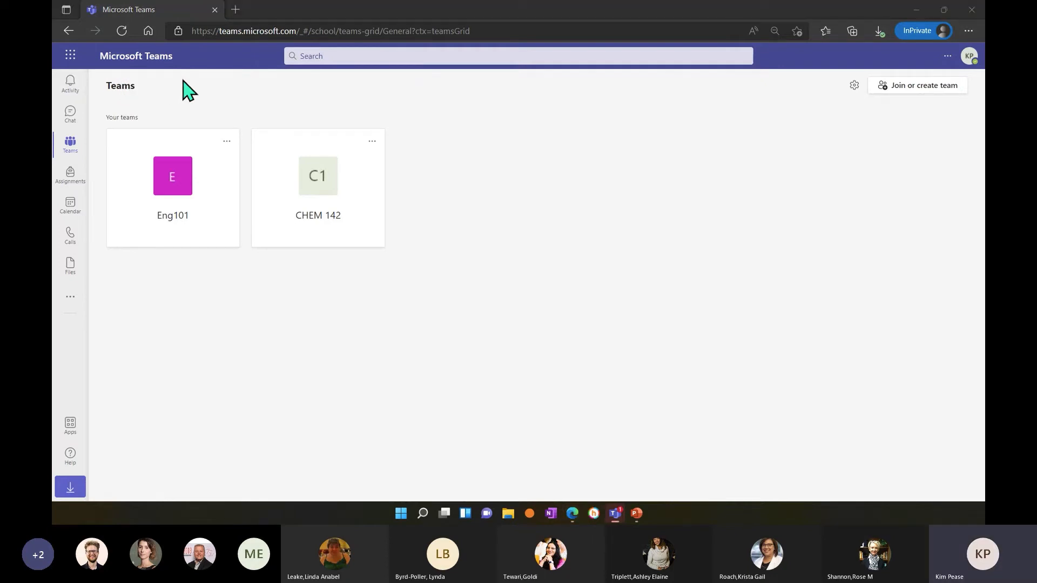
{"action": "left_click", "coordinate": [77, 141]}
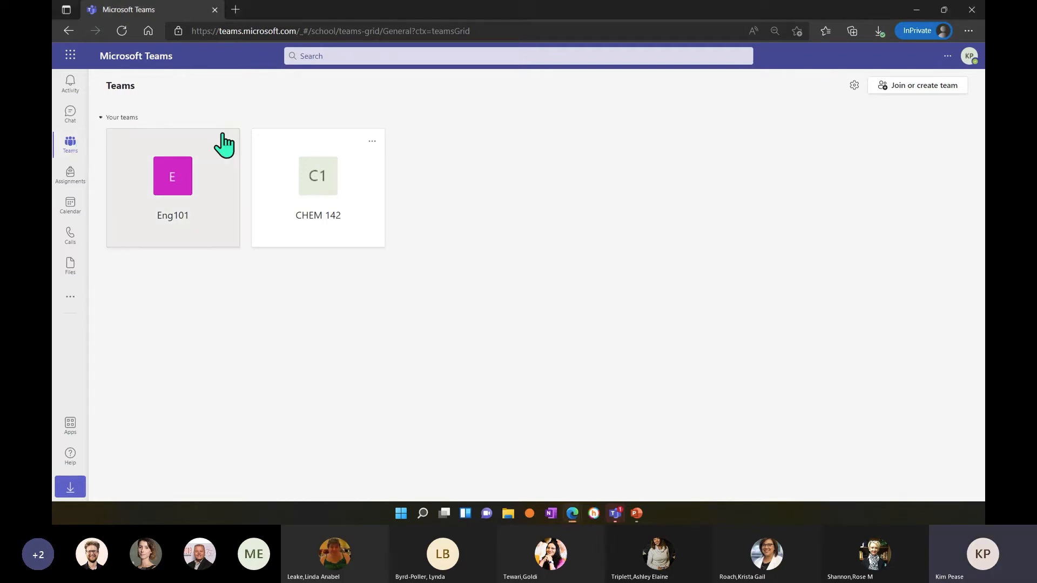
{"action": "left_click", "coordinate": [117, 117]}
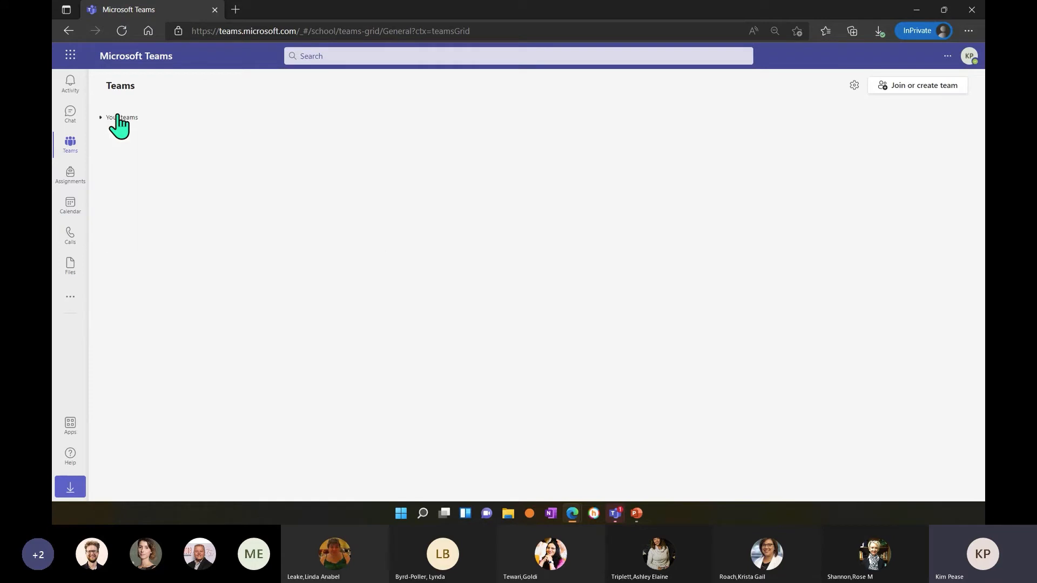
{"action": "left_click", "coordinate": [115, 116]}
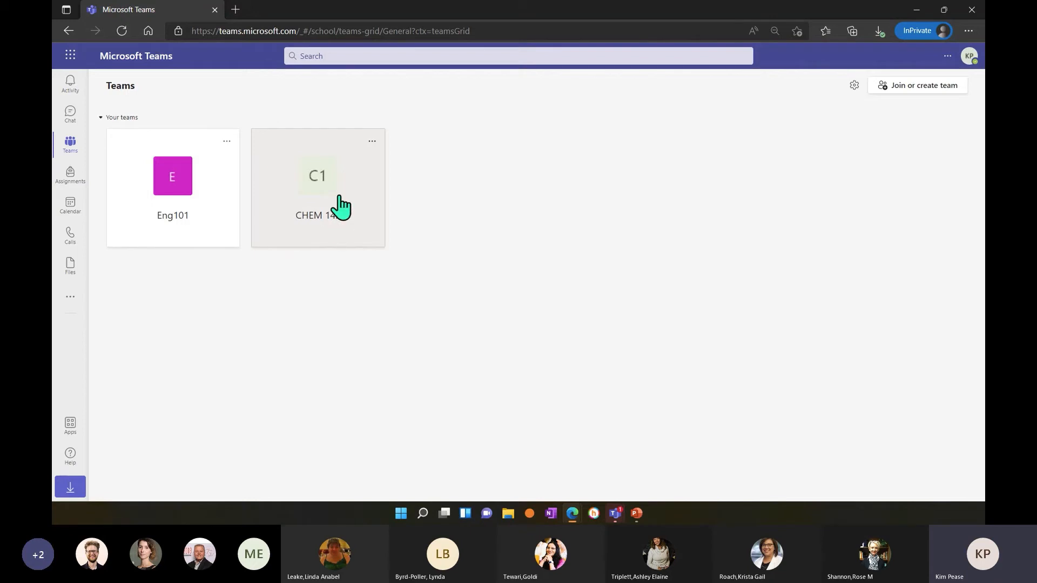
{"action": "left_click", "coordinate": [304, 181]}
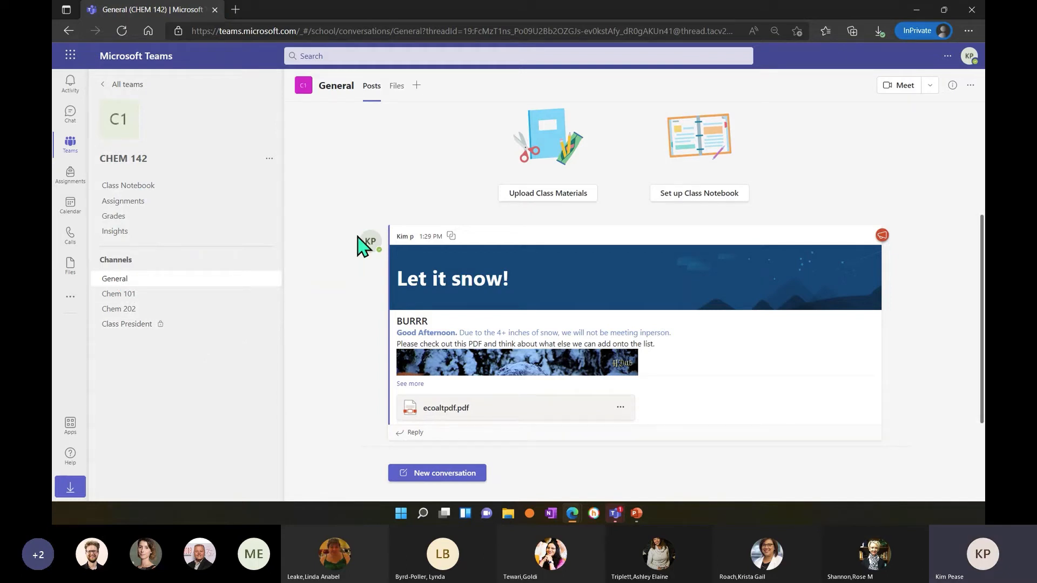
{"action": "scroll", "coordinate": [345, 241], "scroll_direction": "up", "scroll_amount": 3}
{"action": "scroll", "coordinate": [341, 242], "scroll_direction": "down", "scroll_amount": 3}
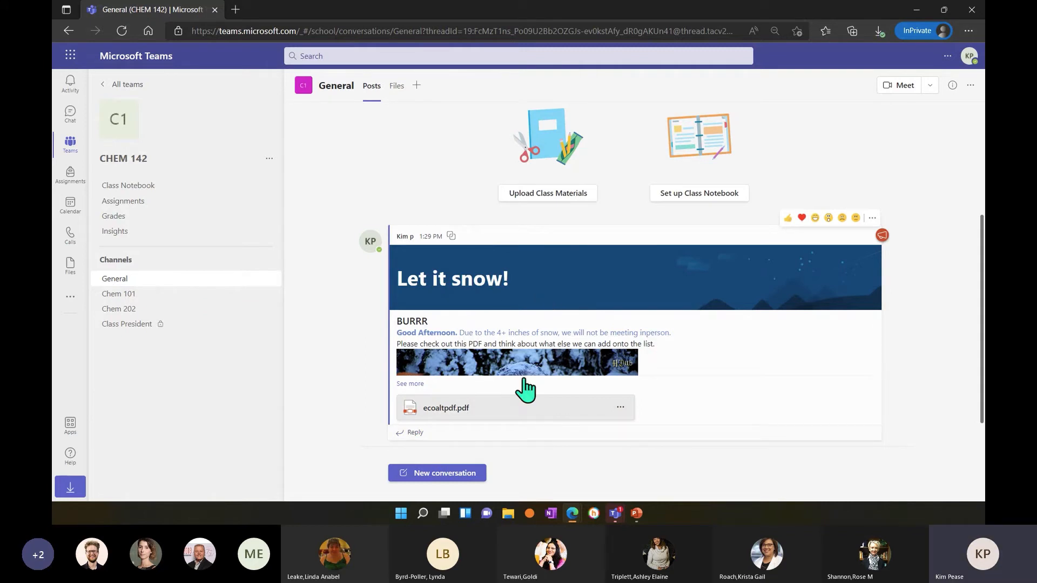
Open the Eng101 team and expand the full announcement in its General channel.
{"action": "left_click", "coordinate": [104, 84]}
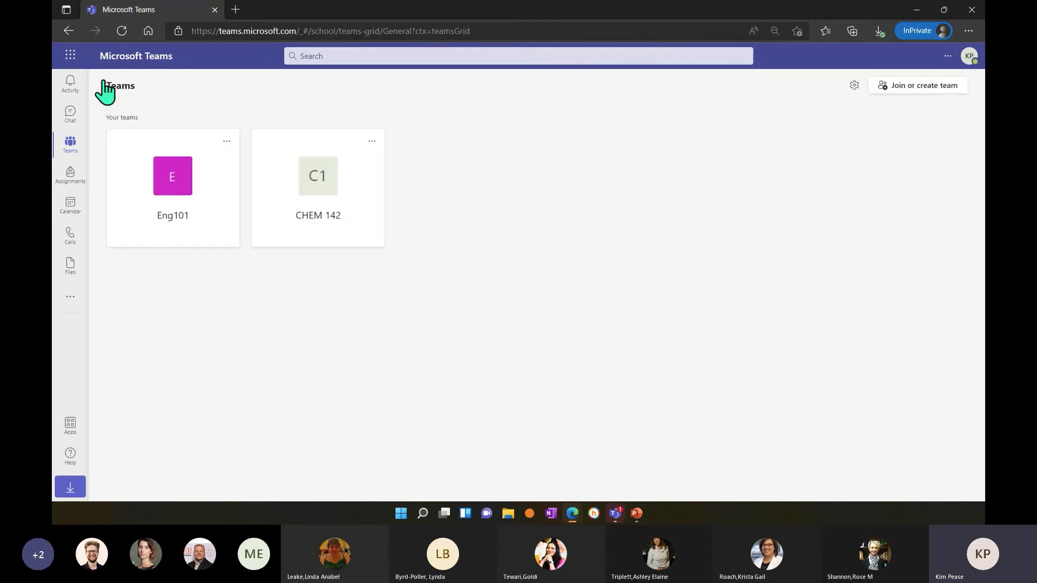
{"action": "left_click", "coordinate": [175, 183]}
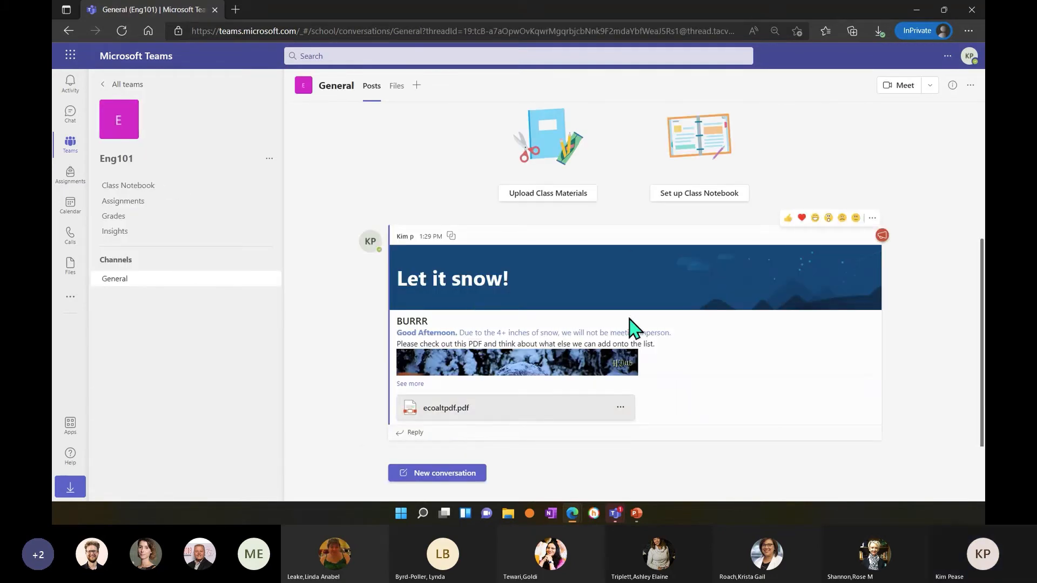
{"action": "left_click", "coordinate": [410, 384]}
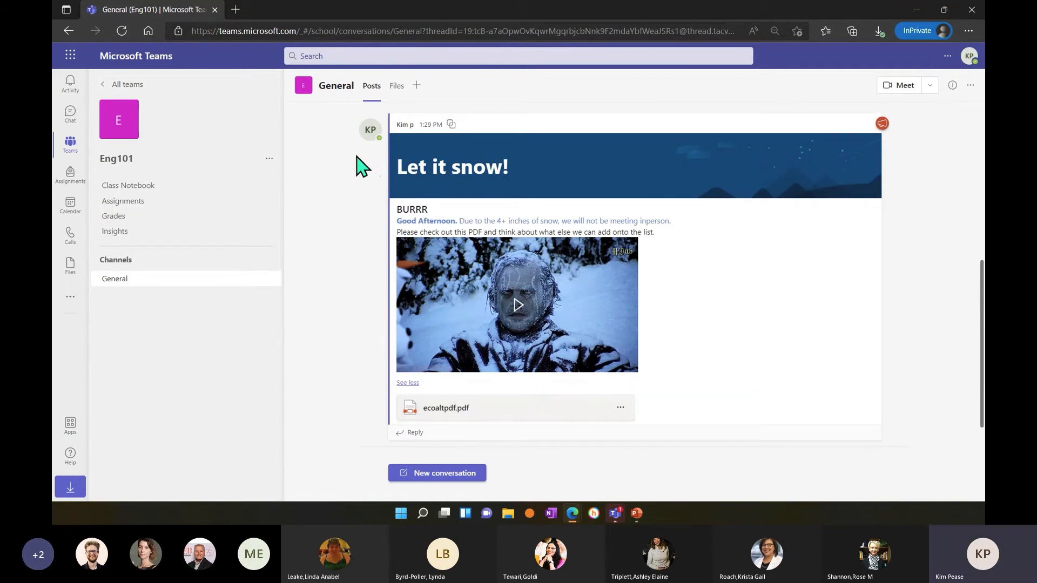
Start a reply to the announcement in CHEM 142's General channel and mention the second student suggested for "d".
{"action": "left_click", "coordinate": [71, 144]}
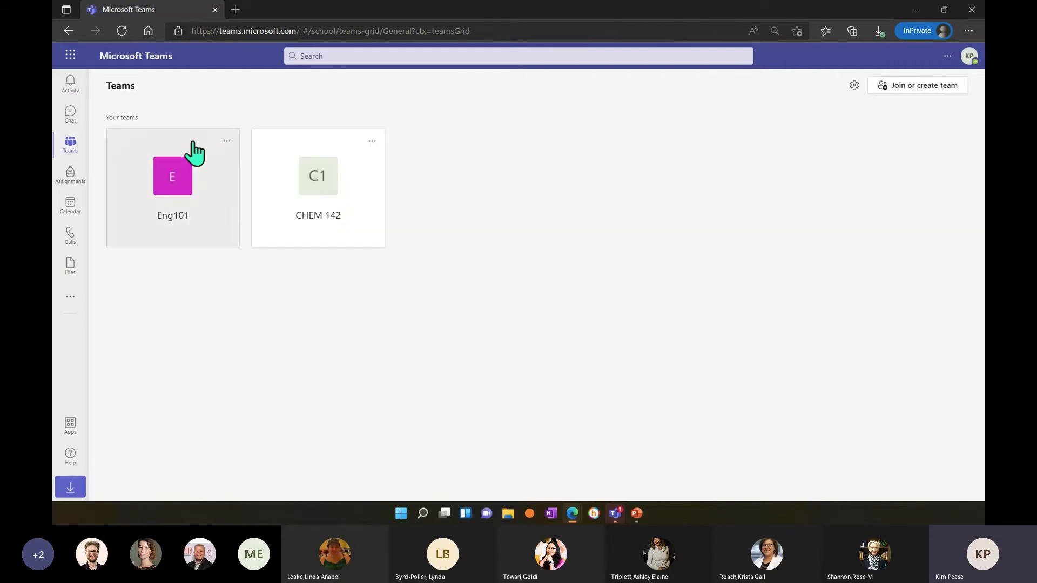
{"action": "left_click", "coordinate": [312, 175]}
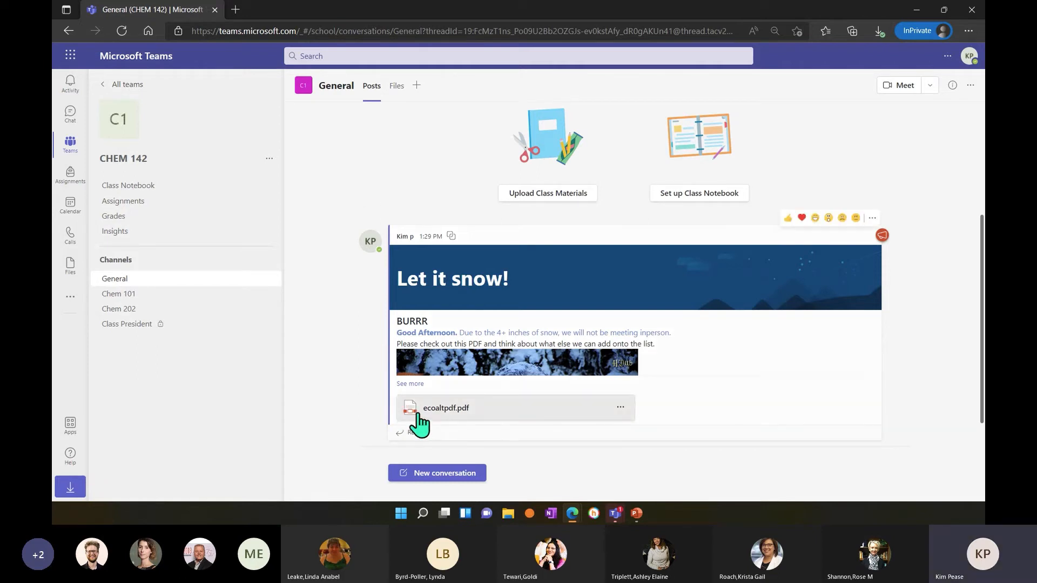
{"action": "left_click", "coordinate": [426, 444]}
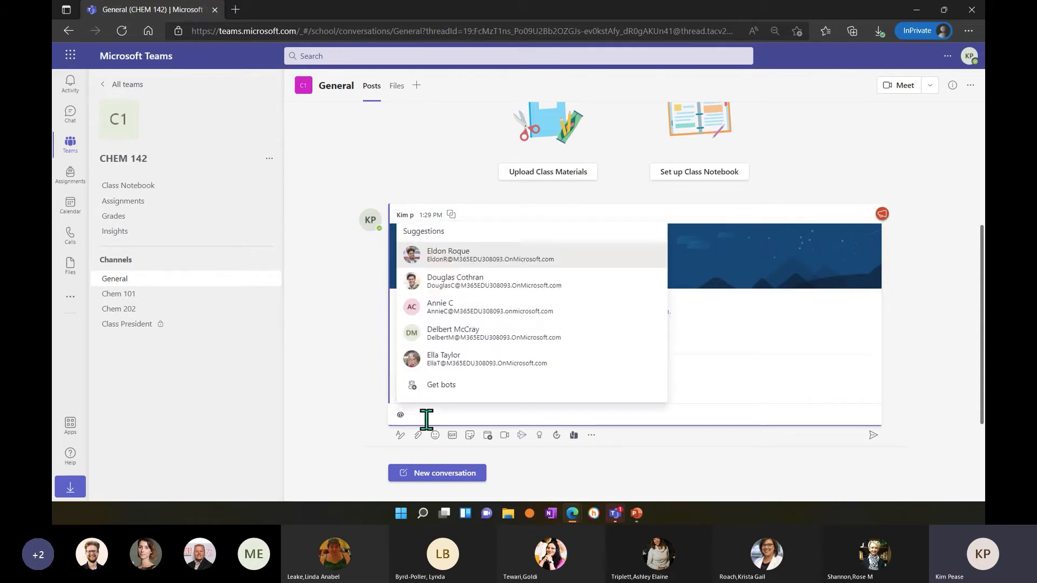
{"action": "type", "text": "d"}
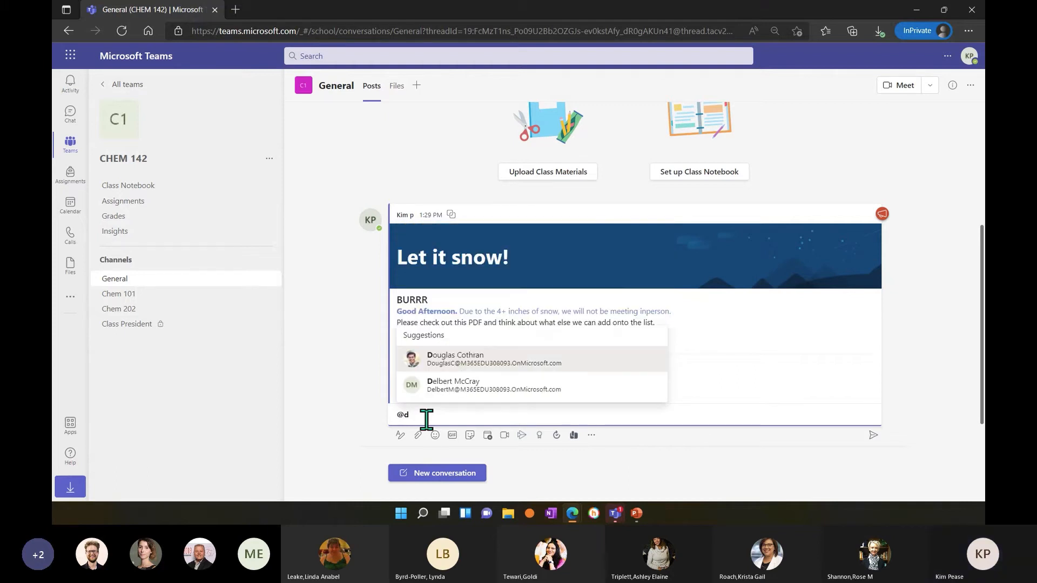
{"action": "left_click", "coordinate": [437, 385]}
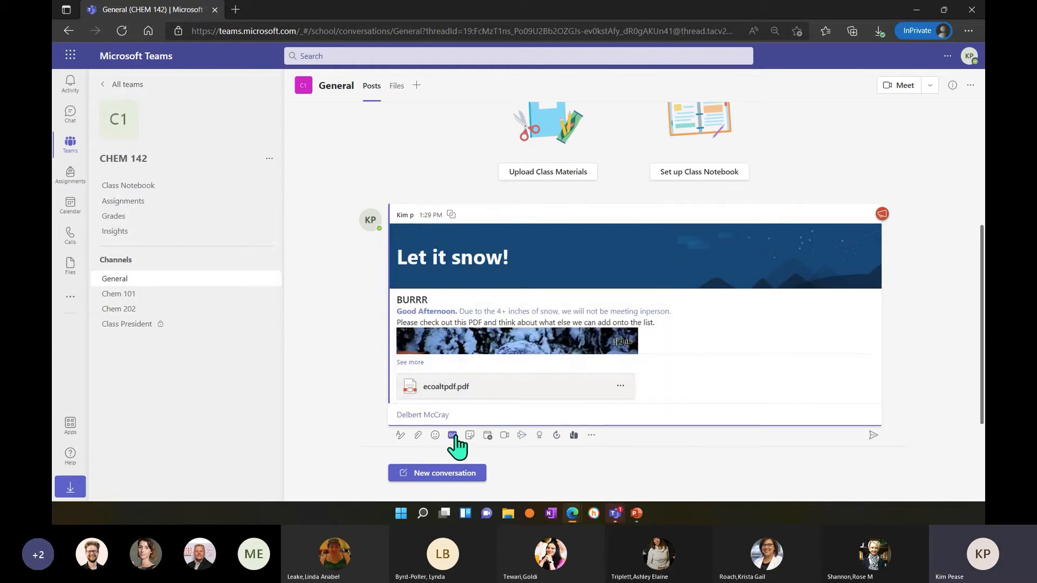
Add "are you still unable to open the PDF?" after the student mention and post the reply.
{"action": "type", "text": "are yo"}
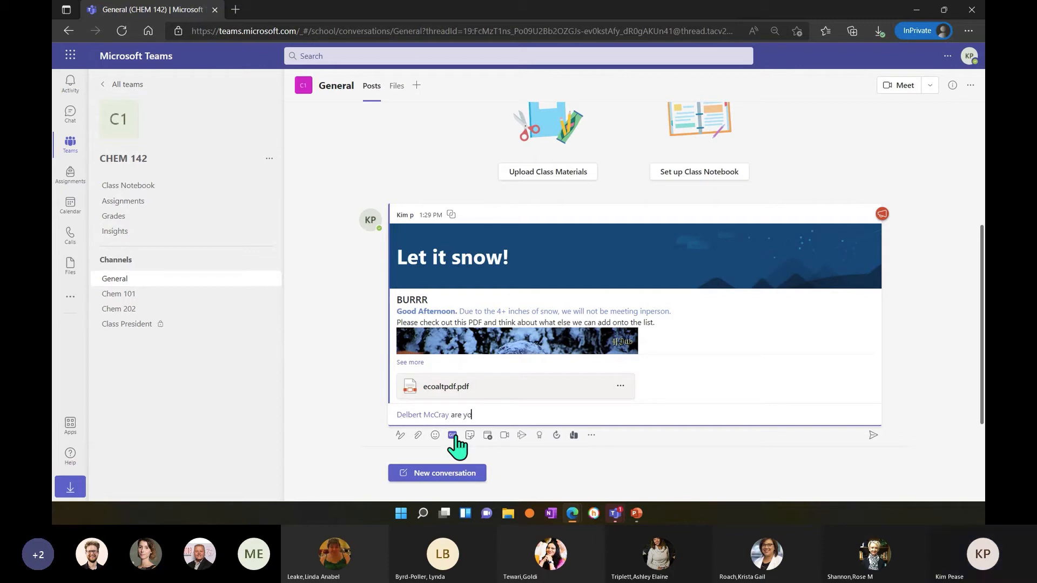
{"action": "type", "text": "u still unable to op"}
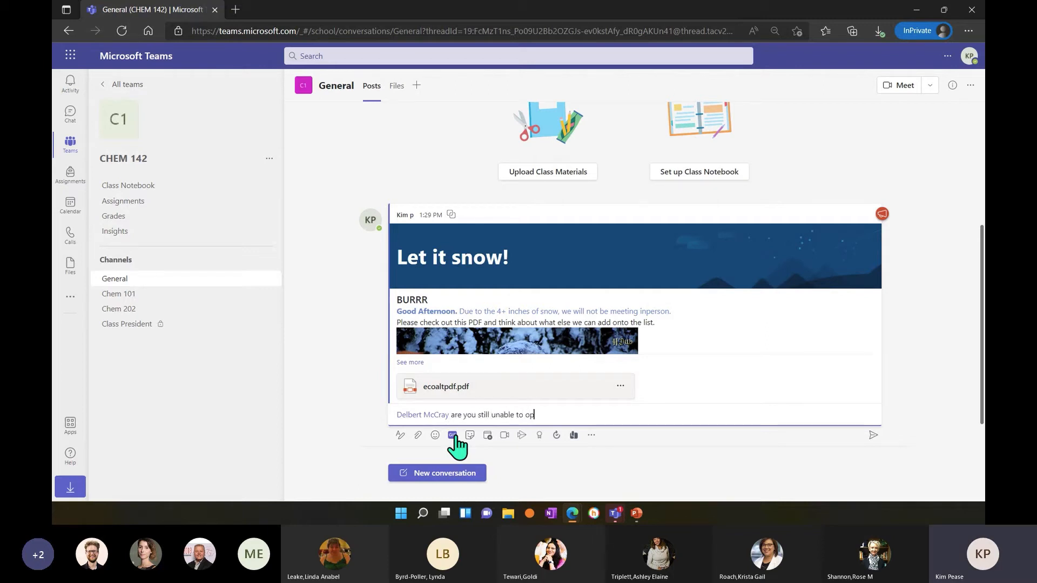
{"action": "type", "text": "en the PDF?"}
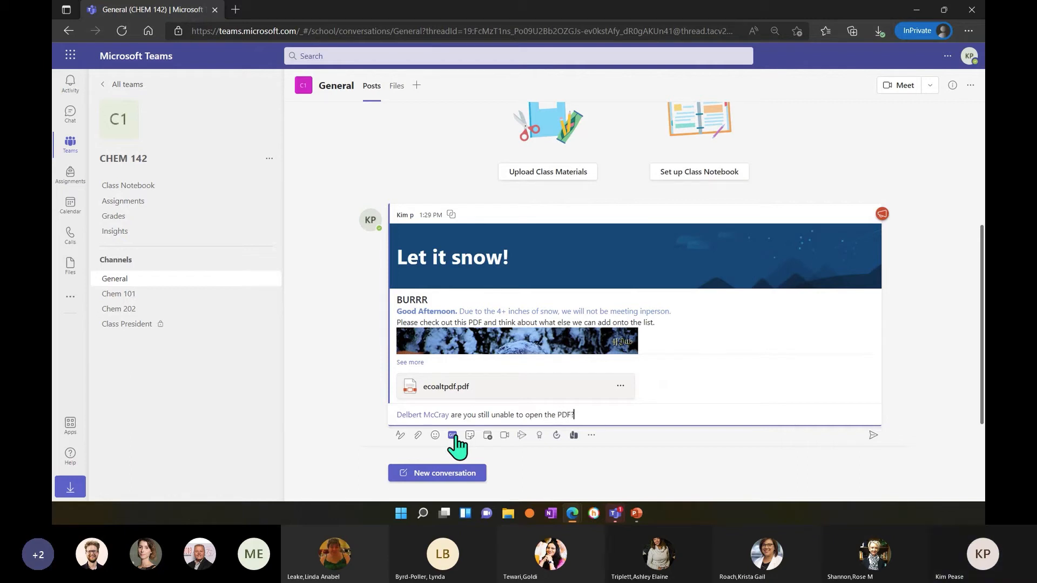
{"action": "key", "text": "Return"}
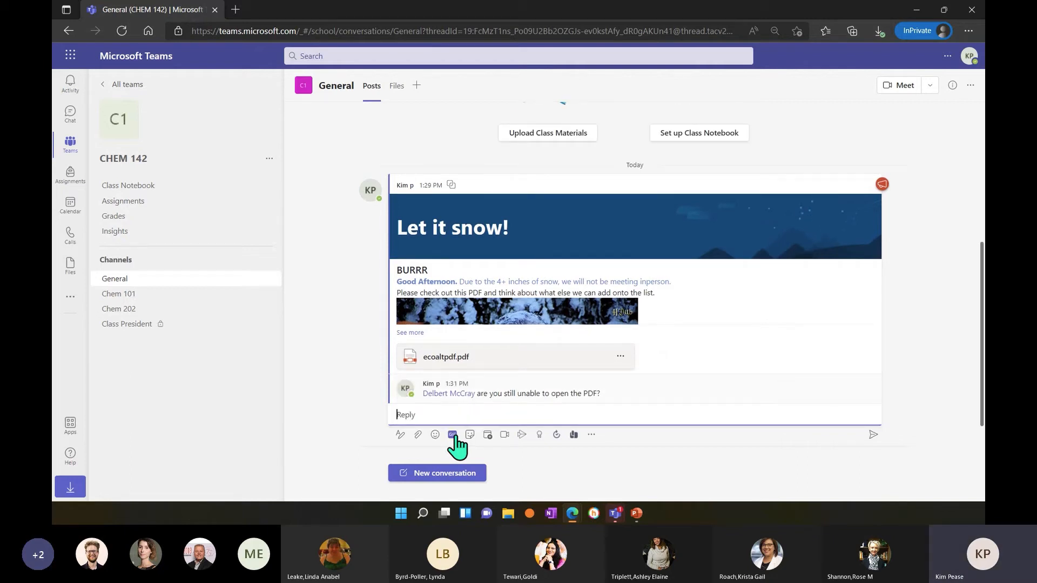
View the mentioned student's contact card from the posted reply and close it.
{"action": "left_click", "coordinate": [438, 394]}
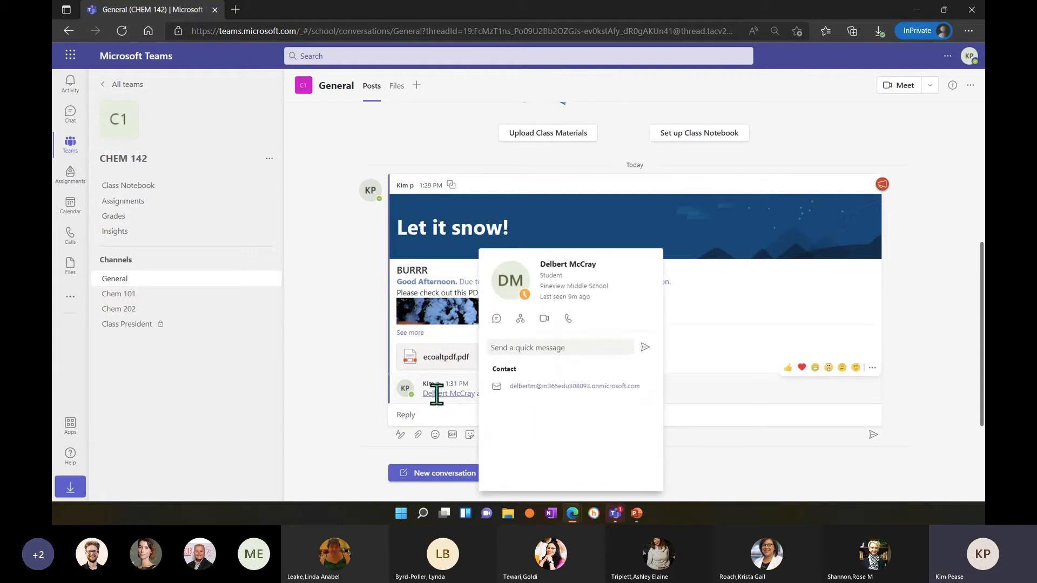
{"action": "left_click", "coordinate": [431, 418]}
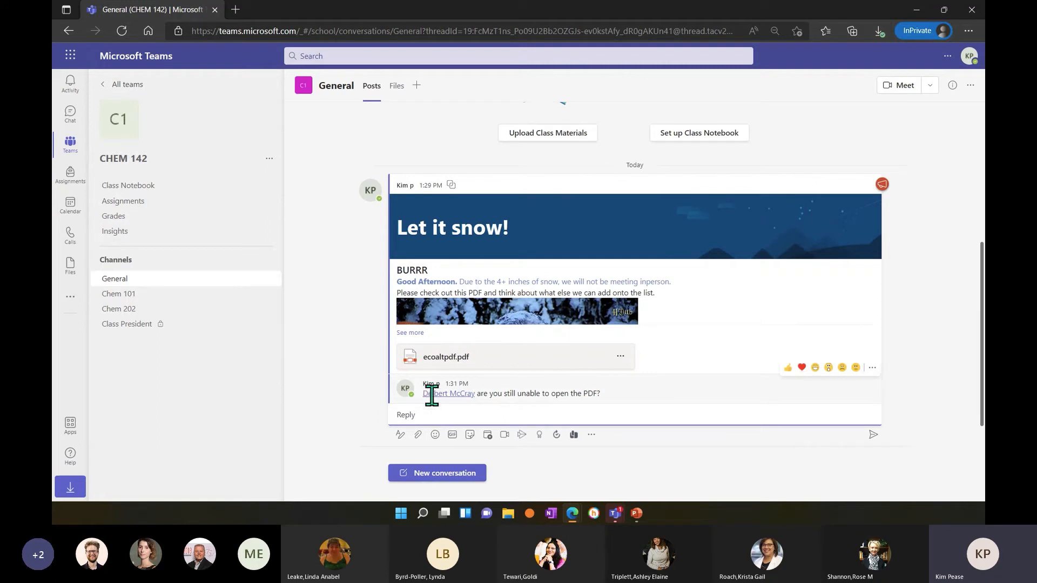
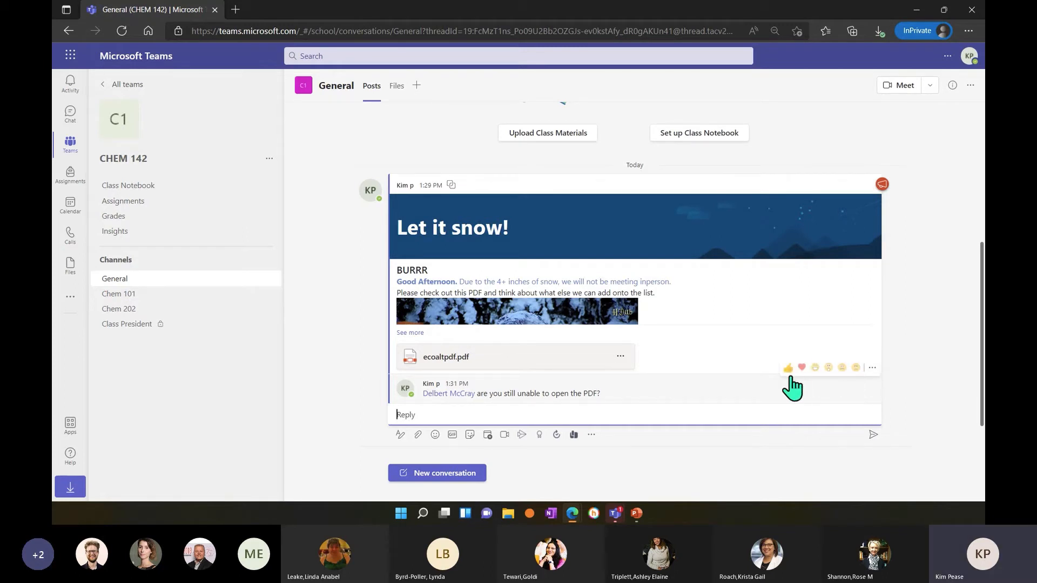
Add a thumbs-up reaction to the posted reply asking about the PDF.
{"action": "left_click", "coordinate": [786, 412]}
{"action": "left_click", "coordinate": [792, 367]}
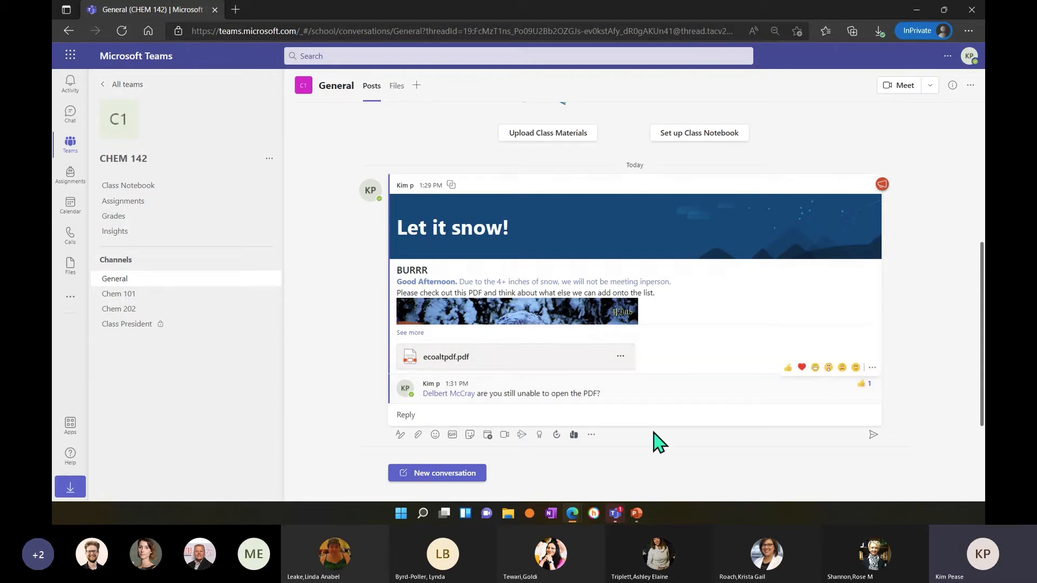
{"action": "left_click", "coordinate": [662, 416]}
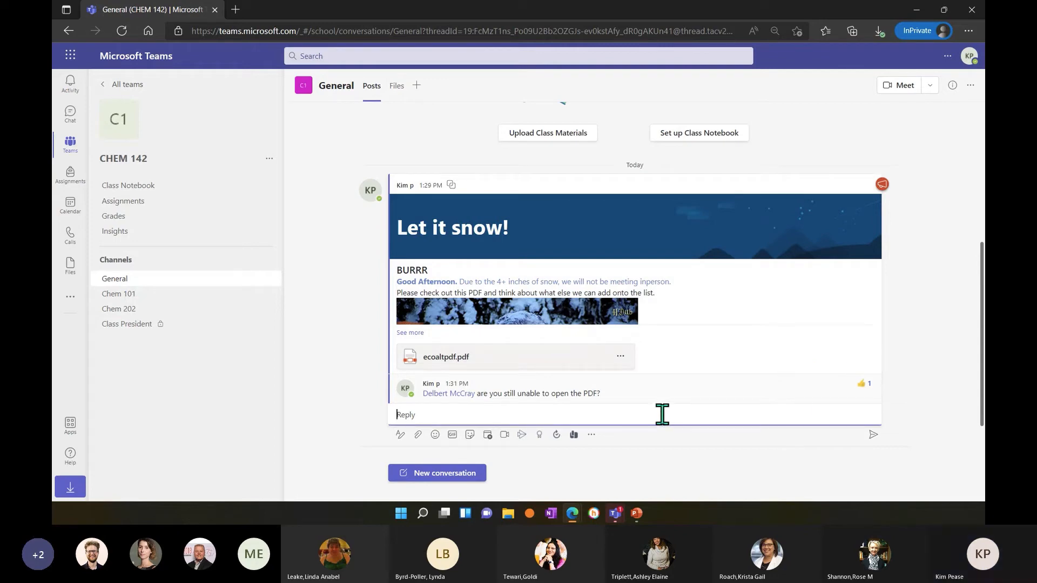
{"action": "left_click", "coordinate": [866, 385]}
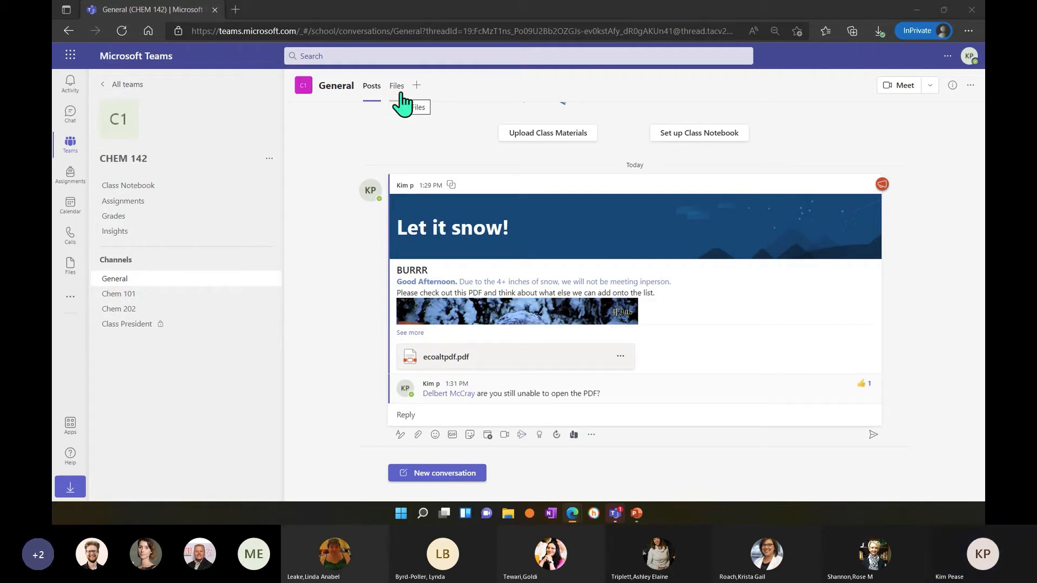
Upload DemoWORD2 from the Demo Doc folder to the General channel's files.
{"action": "left_click", "coordinate": [400, 94]}
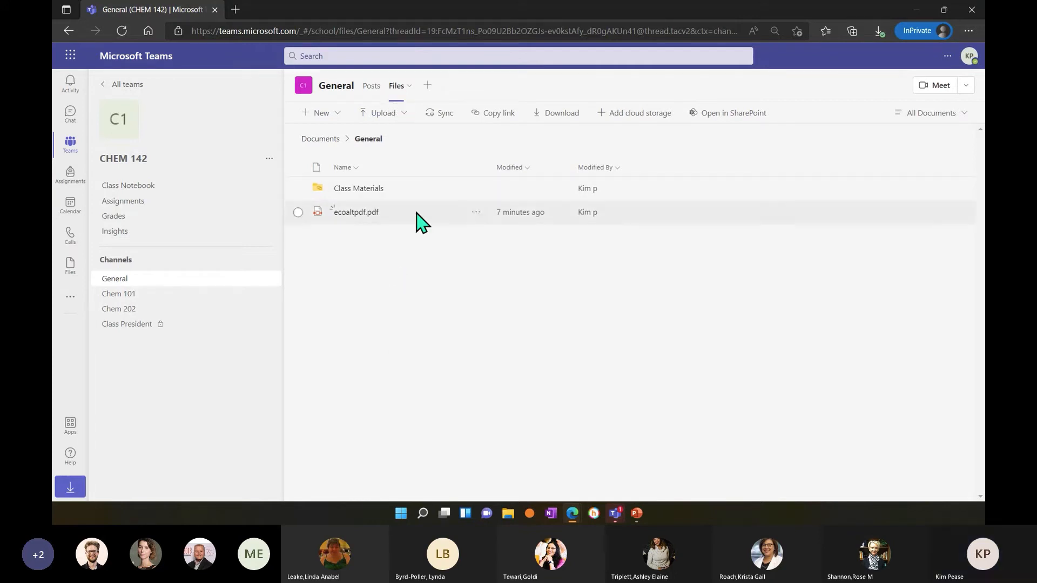
{"action": "left_click", "coordinate": [405, 112]}
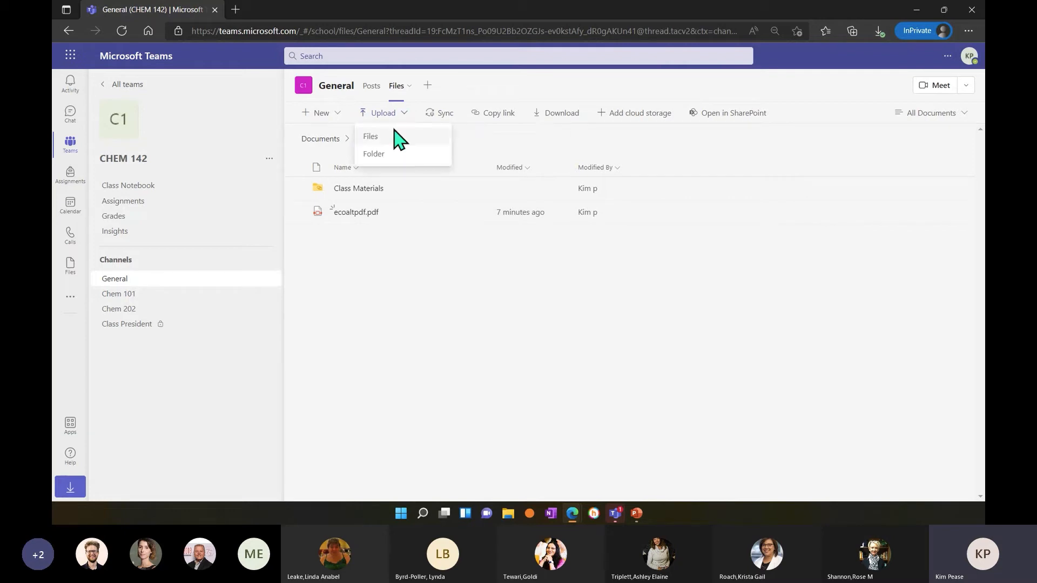
{"action": "left_click", "coordinate": [395, 141]}
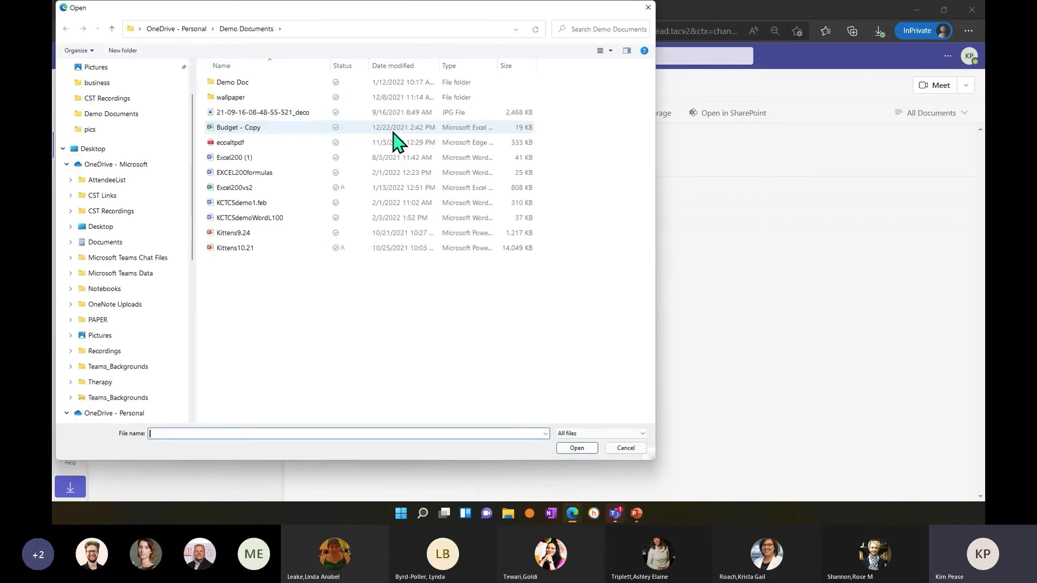
{"action": "left_click", "coordinate": [237, 83]}
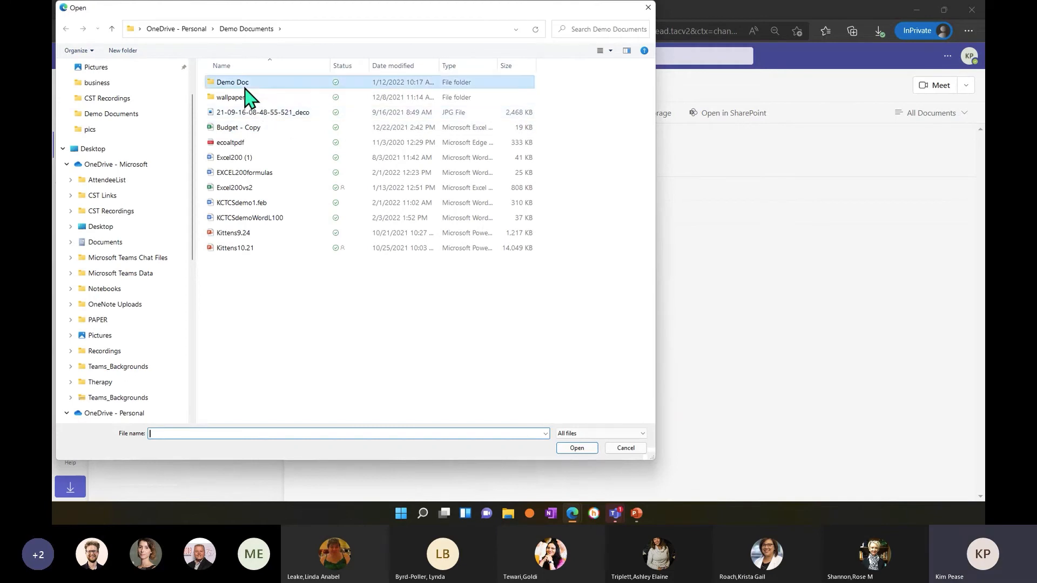
{"action": "double_click", "coordinate": [246, 87]}
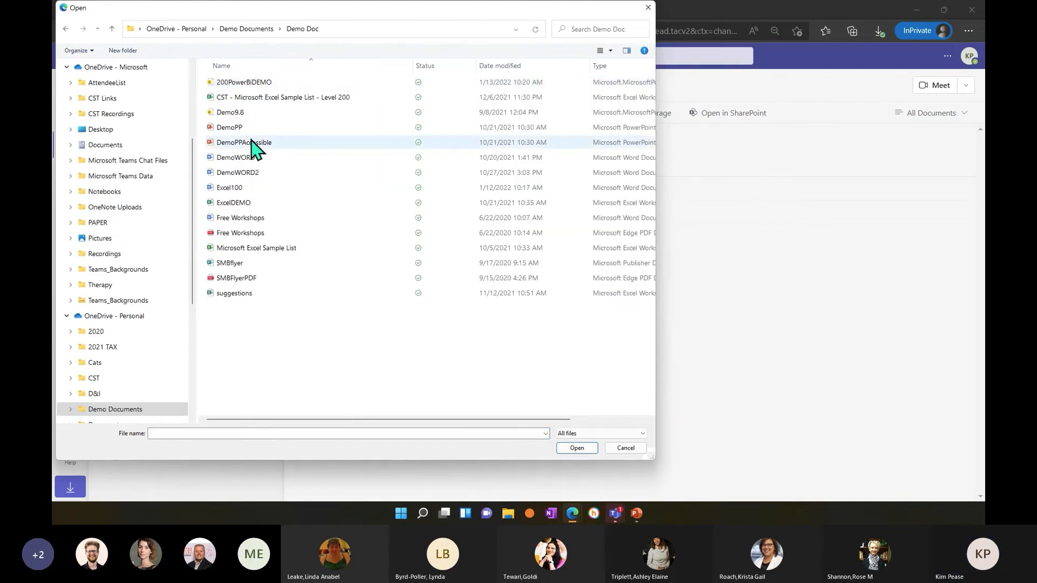
{"action": "left_click", "coordinate": [254, 157]}
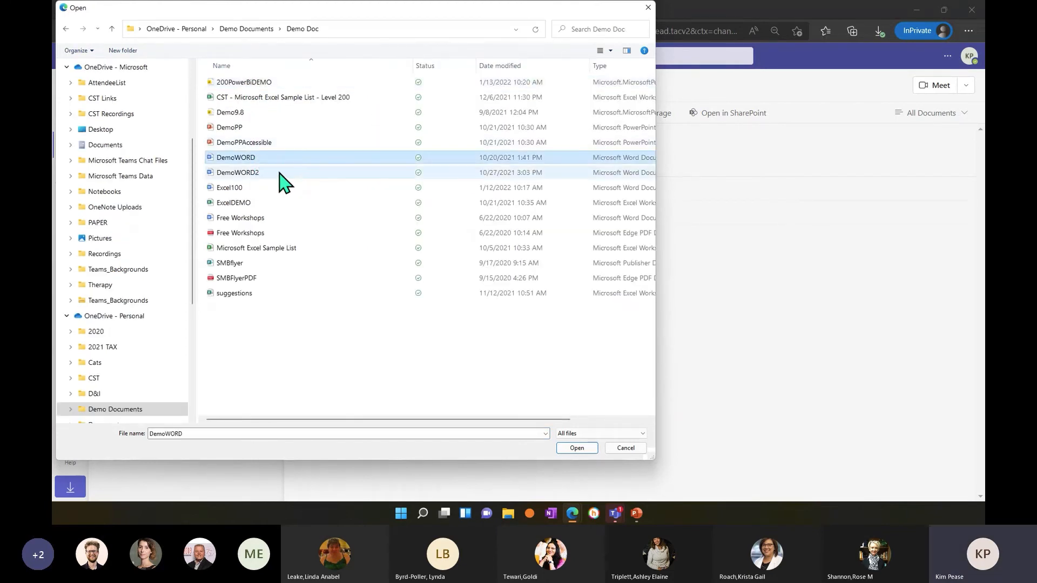
{"action": "left_click", "coordinate": [278, 172]}
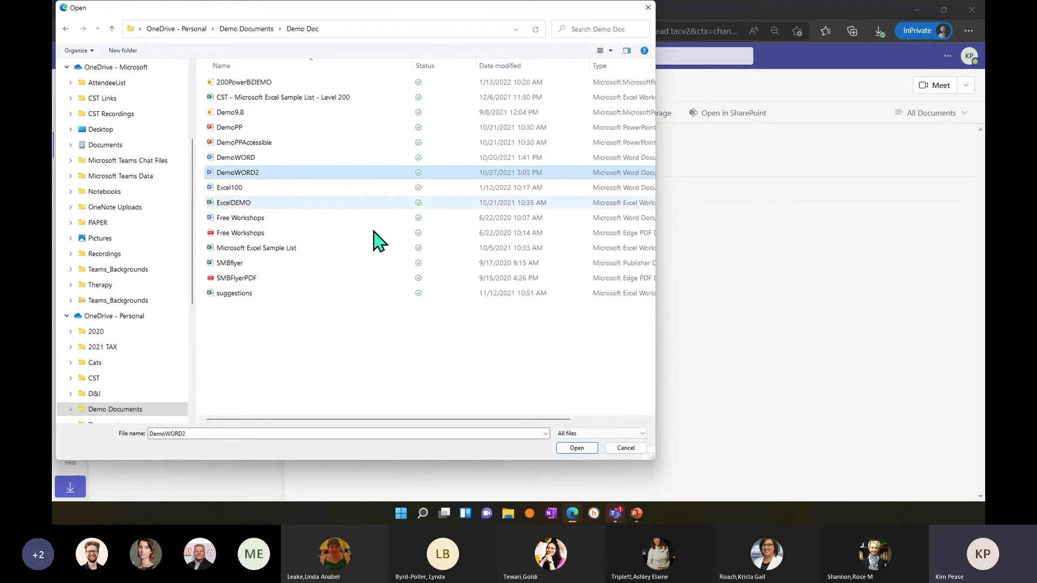
{"action": "left_click", "coordinate": [577, 448]}
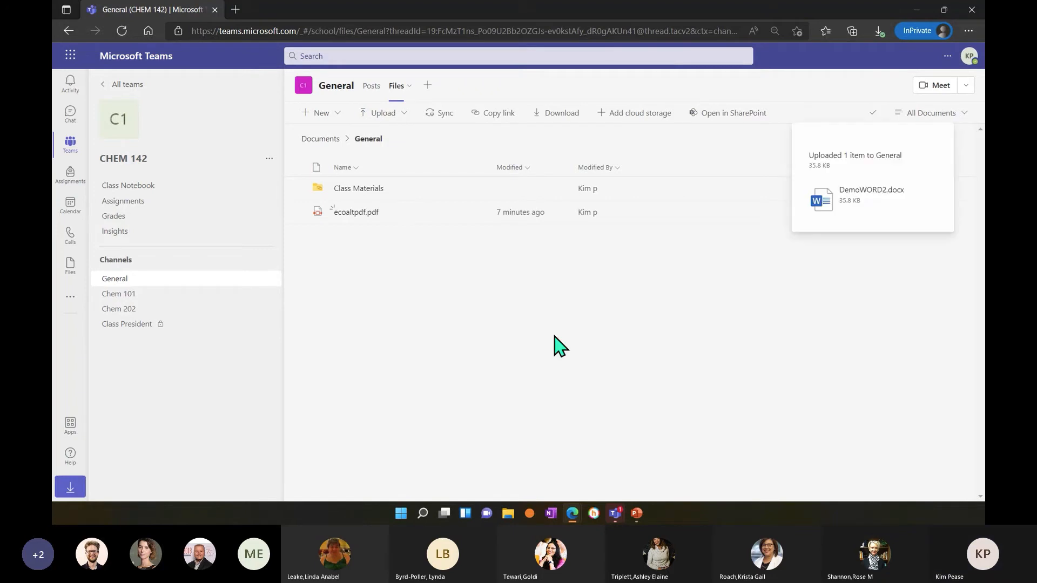
Post a new conversation in the General channel reading "I just added the DEMO word2 document to the files tab".
{"action": "left_click", "coordinate": [377, 92]}
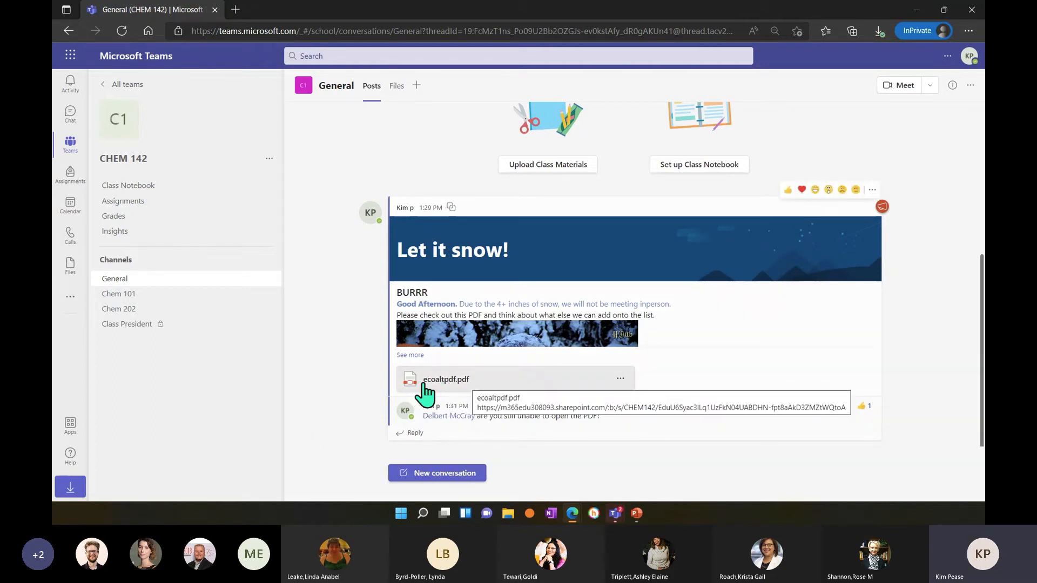
{"action": "left_click", "coordinate": [397, 86]}
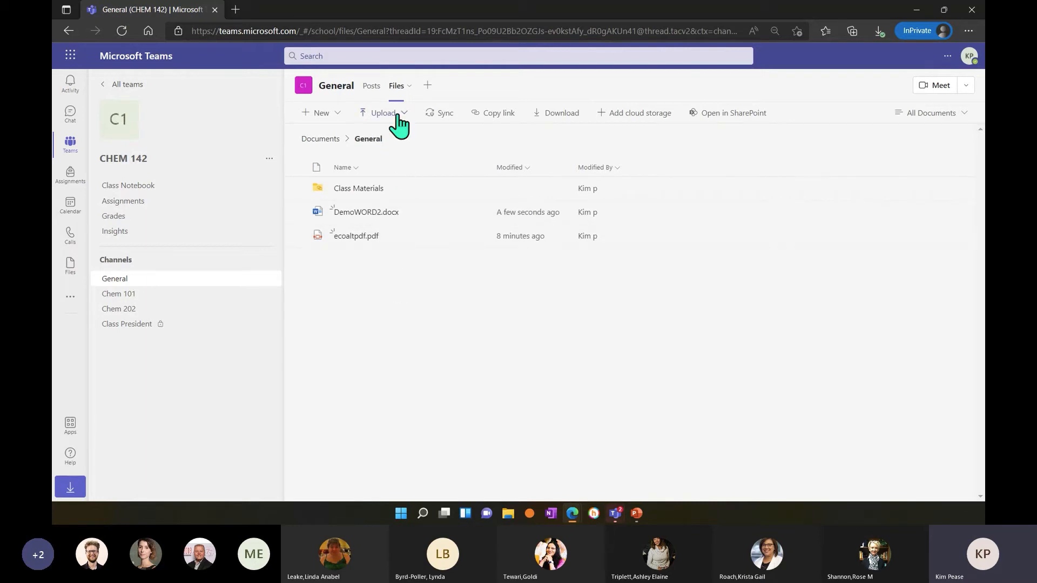
{"action": "left_click", "coordinate": [369, 89]}
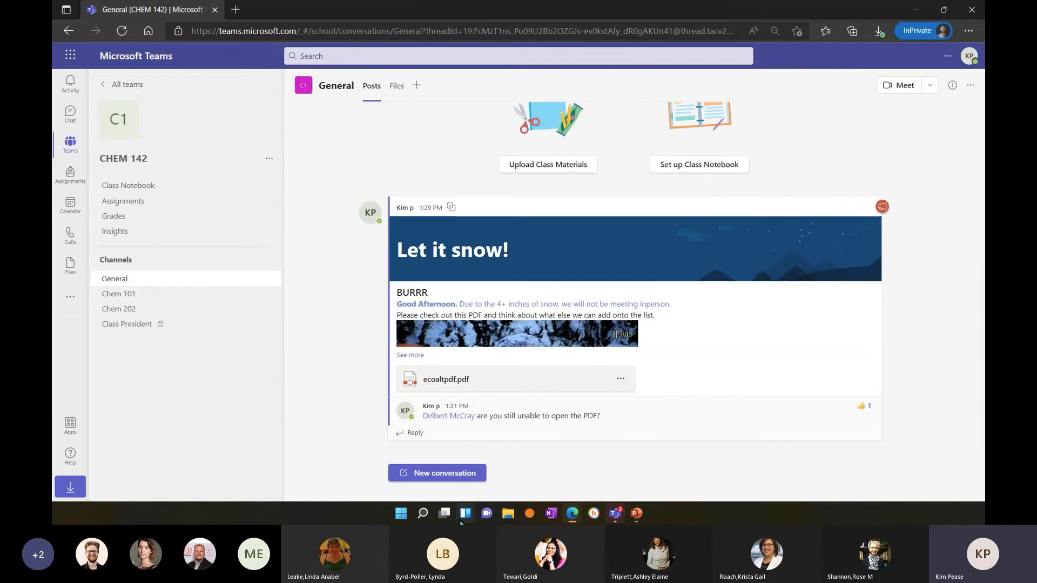
{"action": "left_click", "coordinate": [446, 476]}
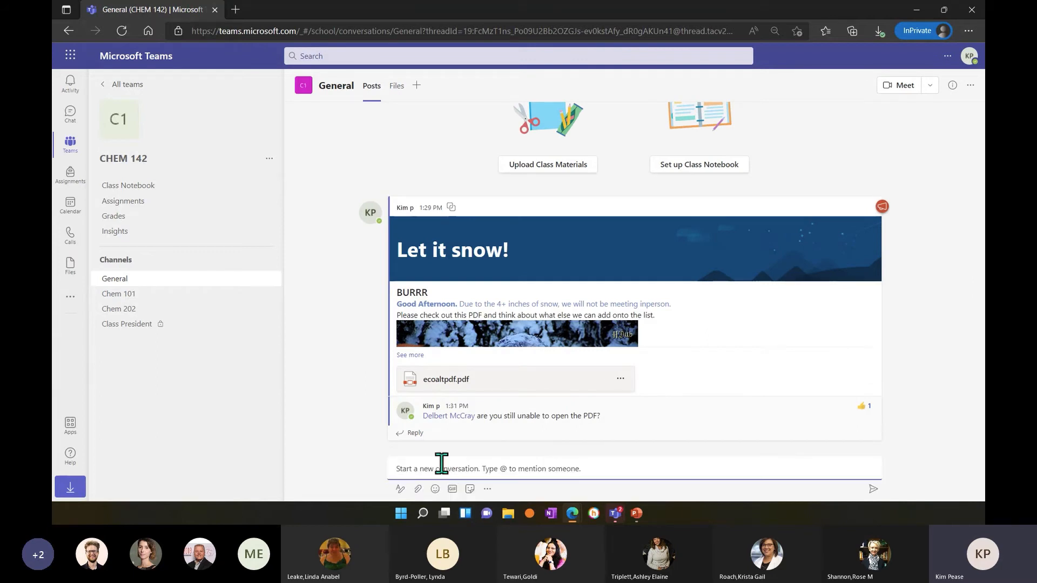
{"action": "left_click", "coordinate": [442, 463]}
{"action": "type", "text": "I just"}
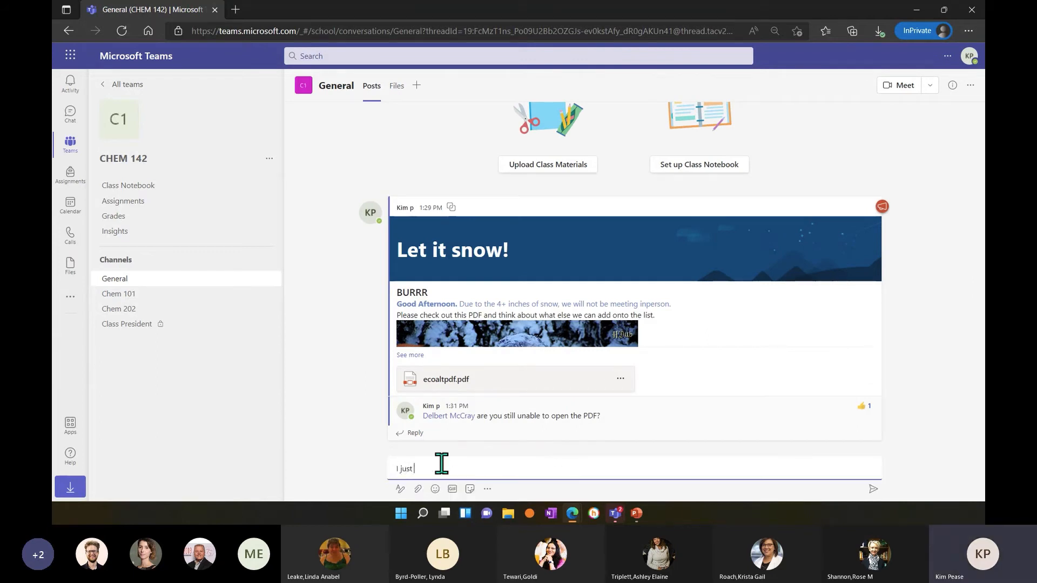
{"action": "type", "text": " added the DEMo word2 document to the files tab"}
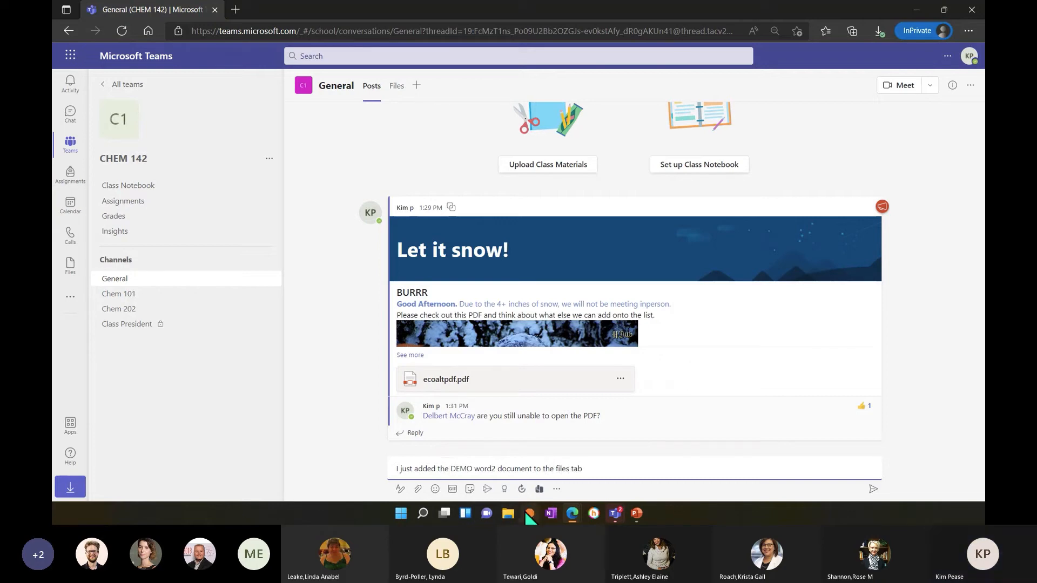
{"action": "key", "text": "Return"}
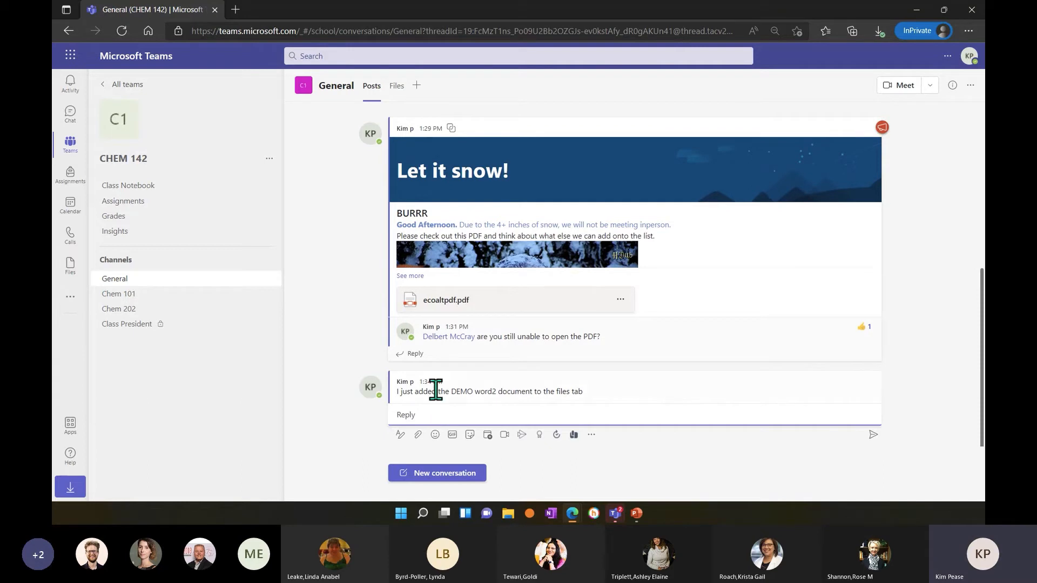
Review the General channel's files and posts, and view the files of the Chem 202 channel.
{"action": "left_click", "coordinate": [399, 87]}
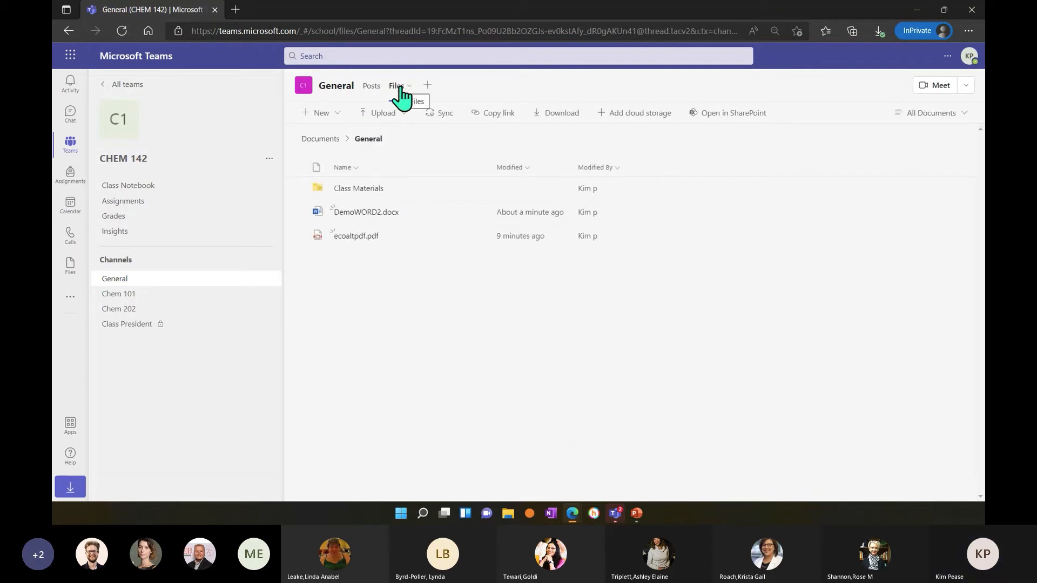
{"action": "left_click", "coordinate": [371, 87]}
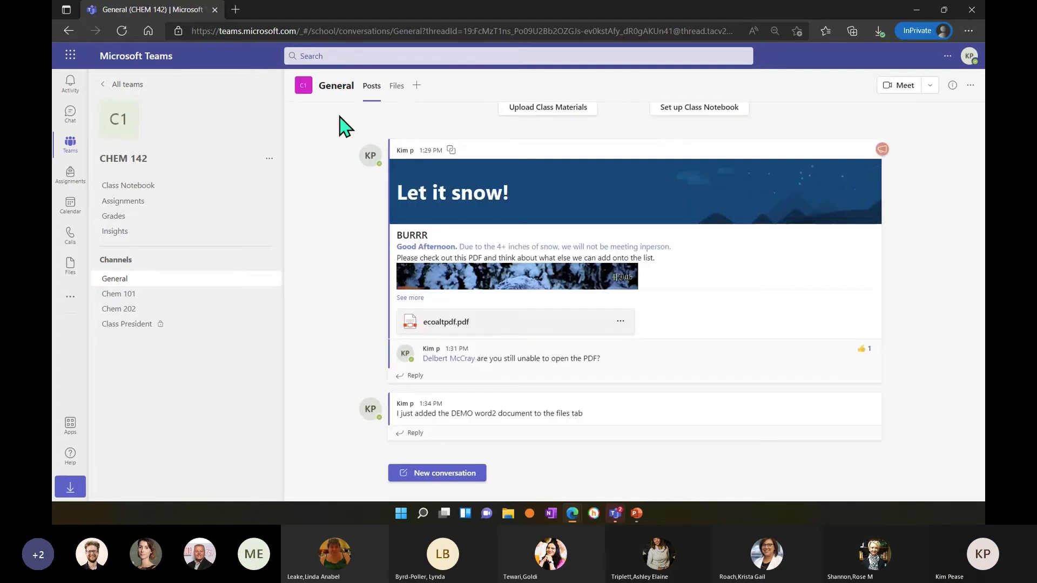
{"action": "left_click", "coordinate": [120, 308]}
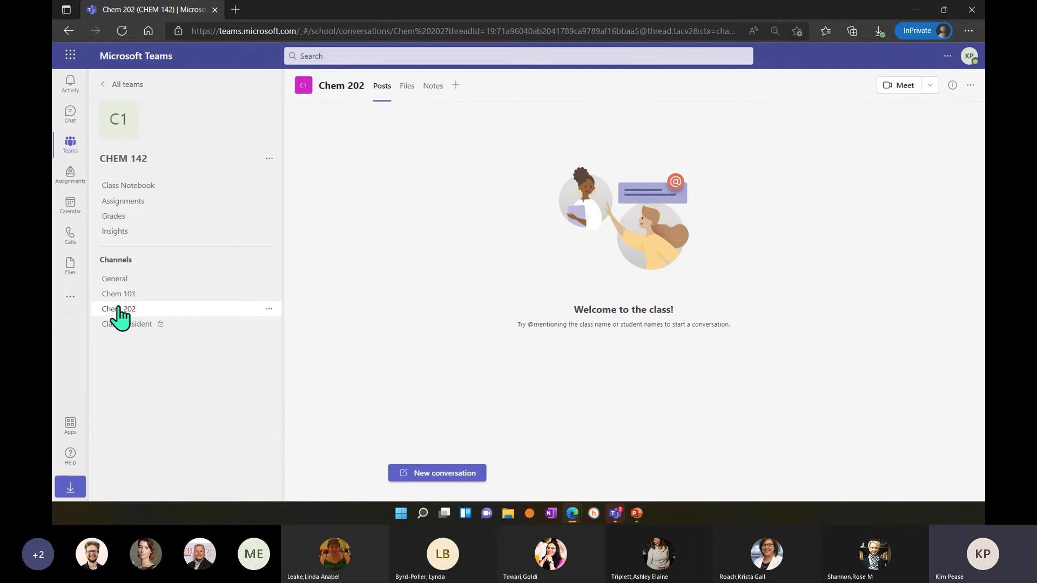
{"action": "left_click", "coordinate": [411, 85]}
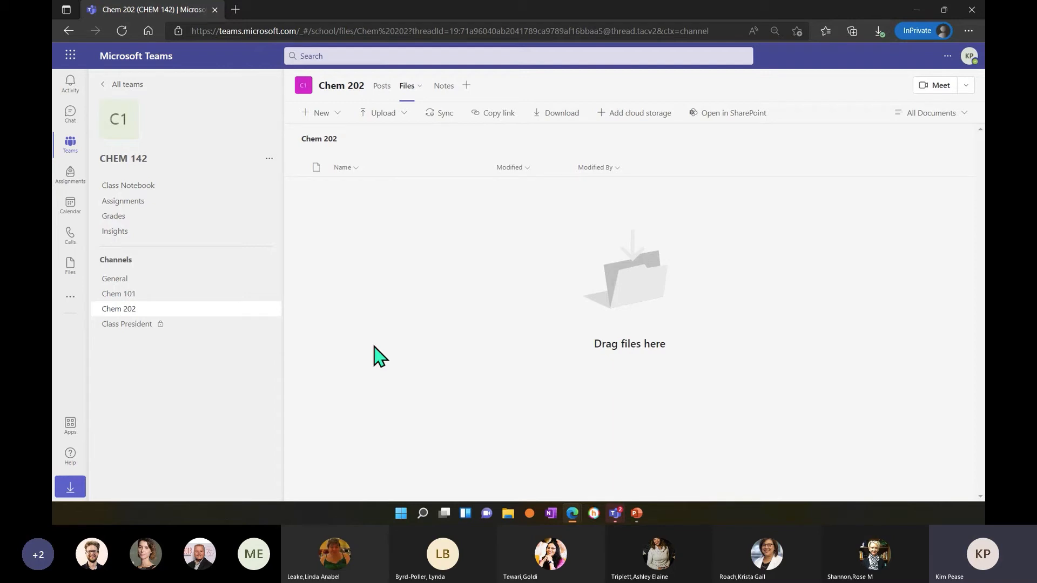
Start adding a Website tab to the General channel and name it Atoms.
{"action": "left_click", "coordinate": [126, 283]}
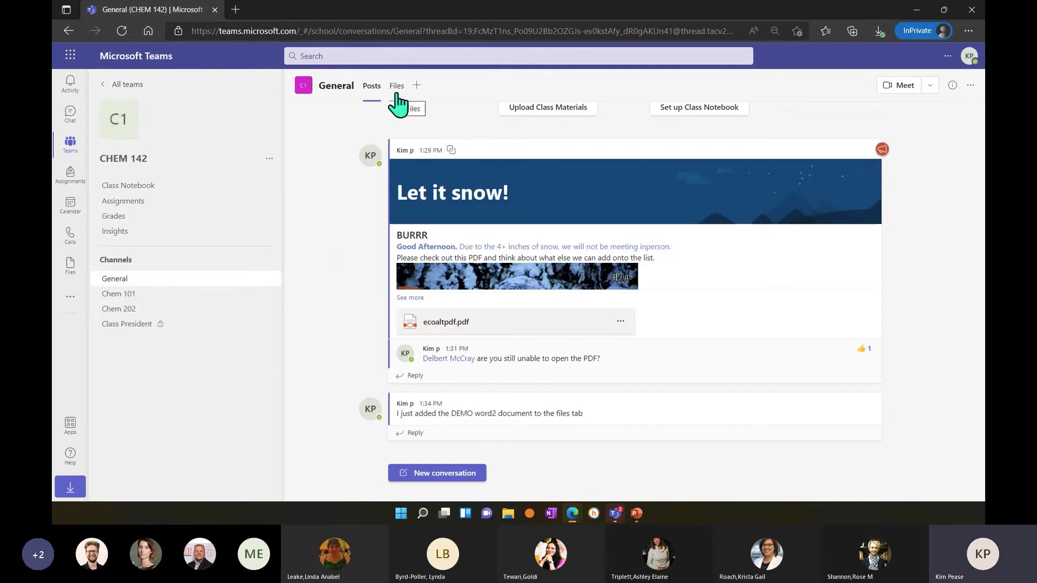
{"action": "left_click", "coordinate": [416, 86]}
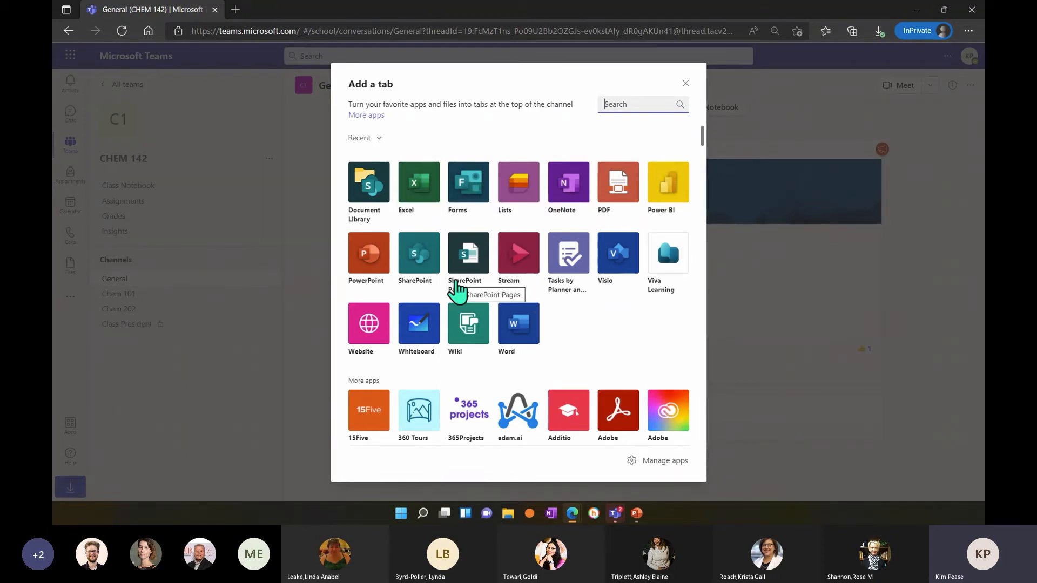
{"action": "left_click", "coordinate": [377, 323]}
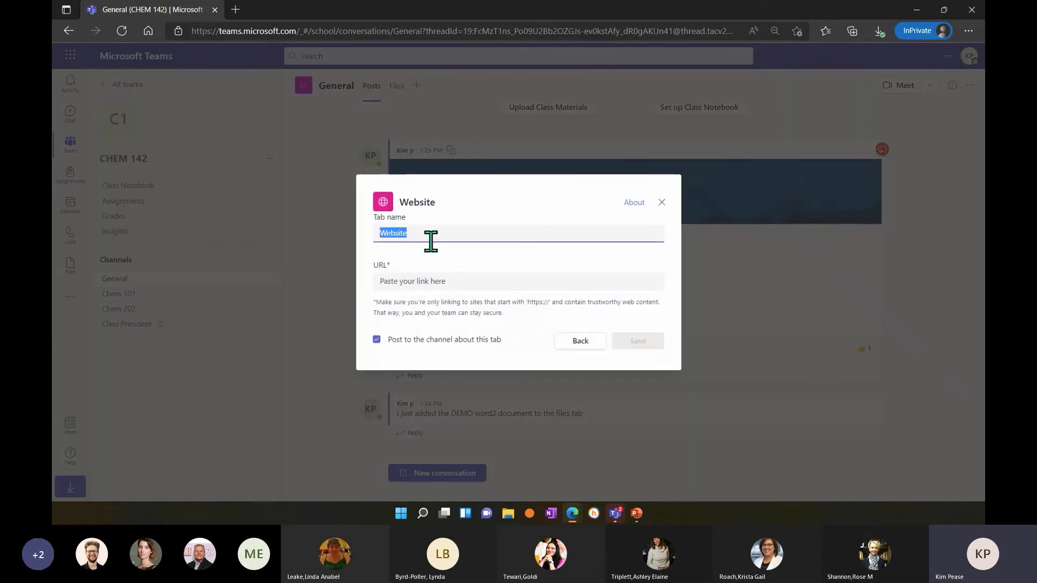
{"action": "left_click_drag", "start_coordinate": [431, 240], "coordinate": [378, 238]}
{"action": "left_click", "coordinate": [414, 233]}
{"action": "key", "text": "BackSpace"}
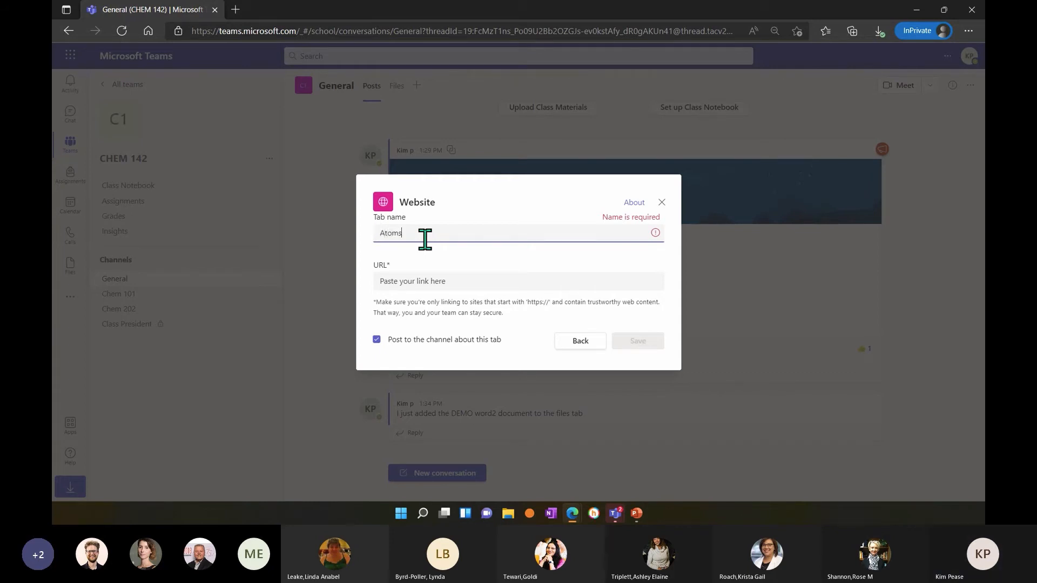
{"action": "left_click", "coordinate": [419, 277]}
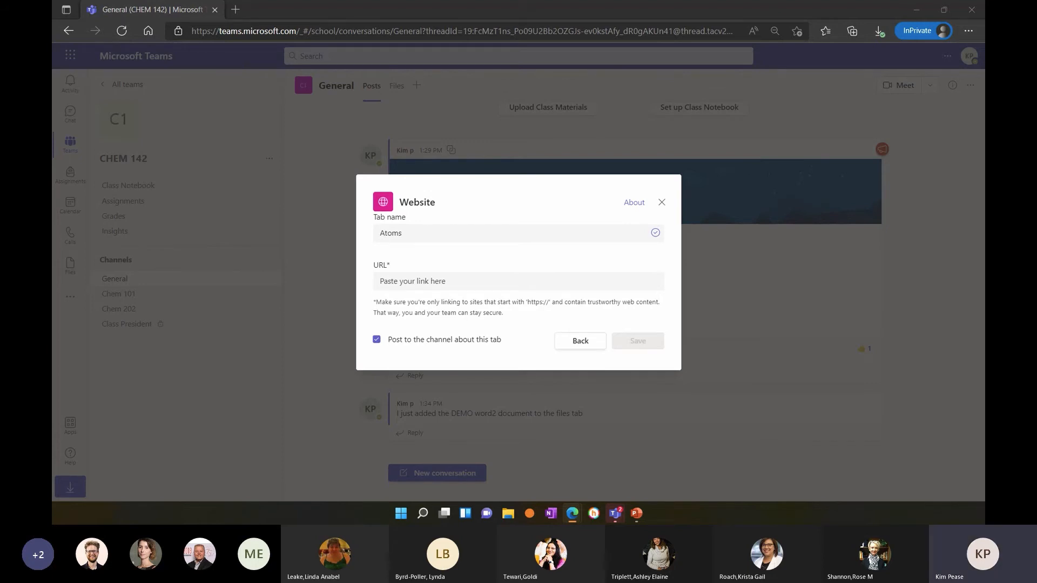
{"action": "left_click", "coordinate": [480, 280]}
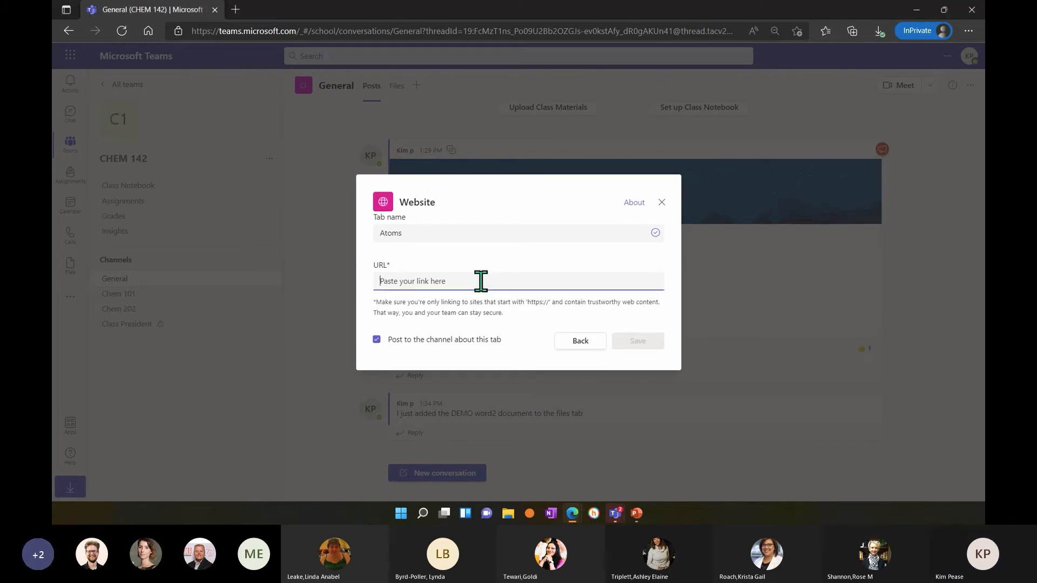
{"action": "type", "text": "https://support.microsoft.com/en-us/training"}
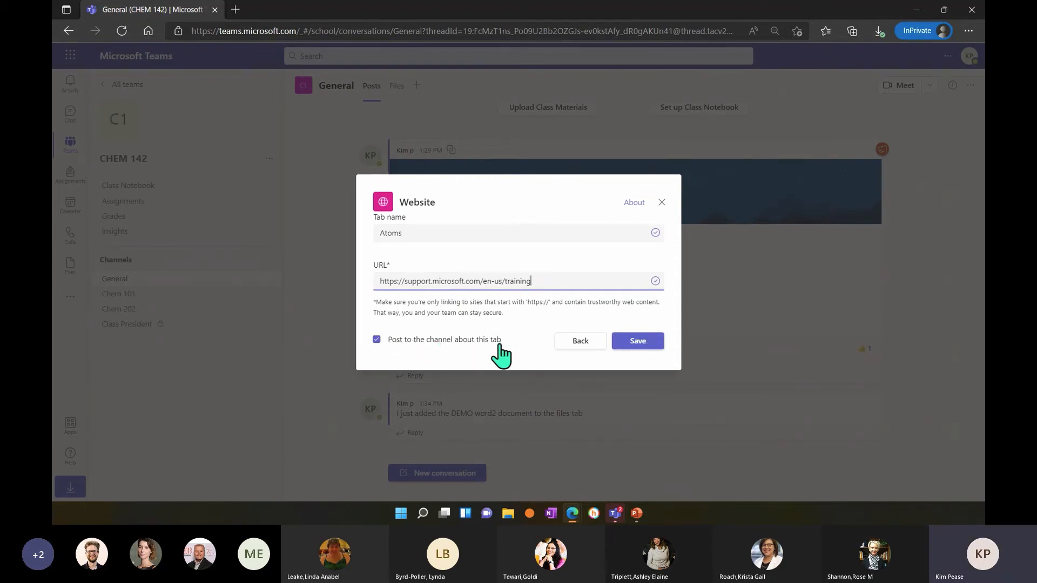
{"action": "left_click", "coordinate": [636, 343]}
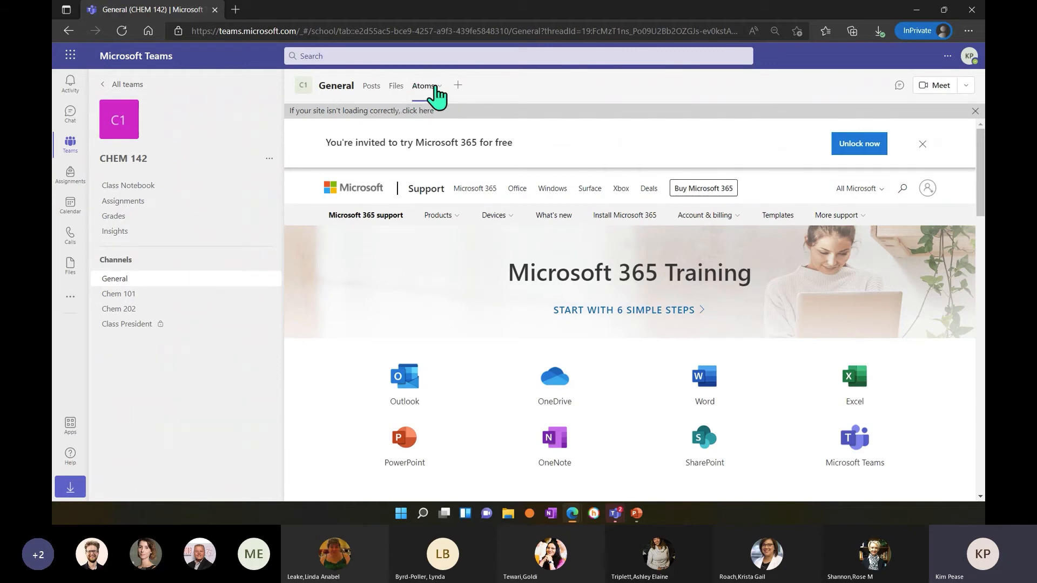
Browse the full list of apps that can be added as tabs to the General channel, then close the list.
{"action": "left_click", "coordinate": [456, 85]}
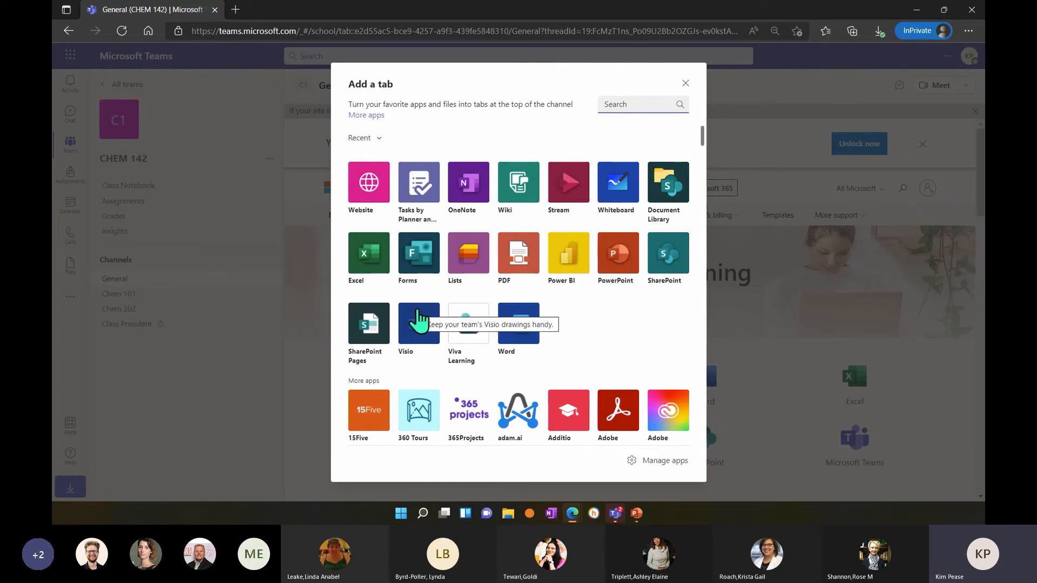
{"action": "scroll", "coordinate": [476, 319], "scroll_direction": "down", "scroll_amount": 3}
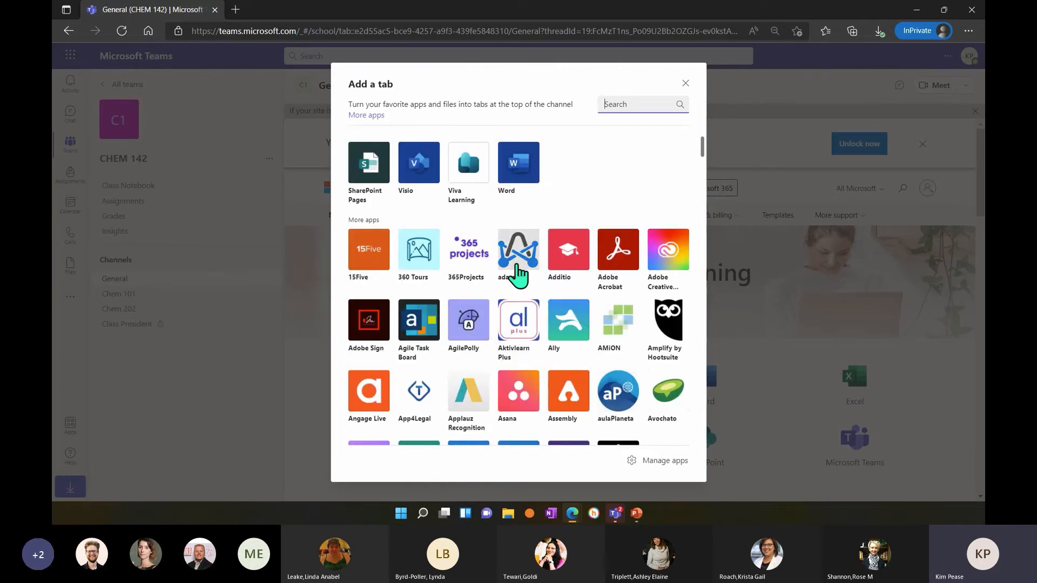
{"action": "scroll", "coordinate": [518, 272], "scroll_direction": "down", "scroll_amount": 2}
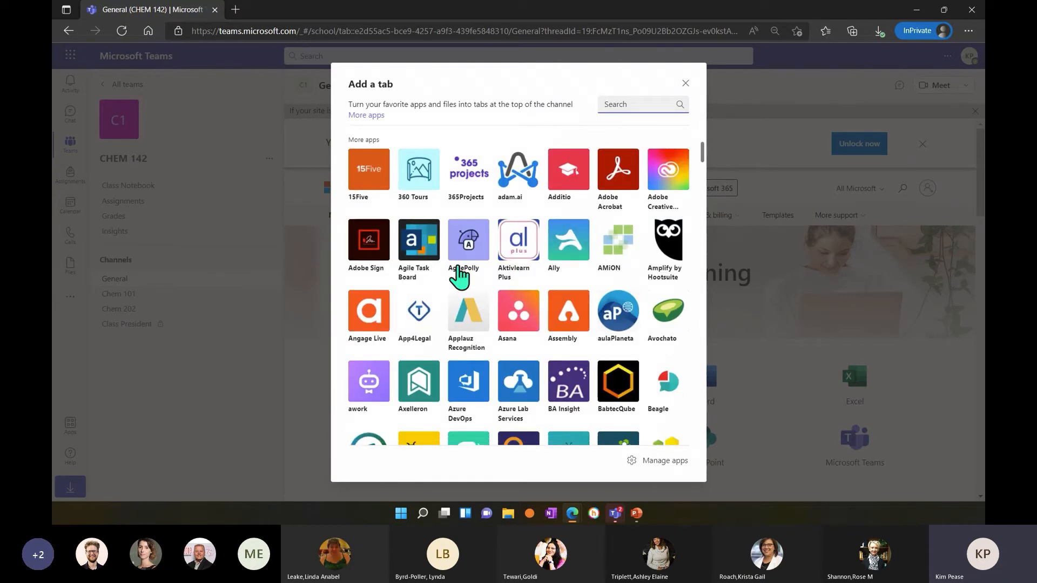
{"action": "scroll", "coordinate": [547, 269], "scroll_direction": "down", "scroll_amount": 1}
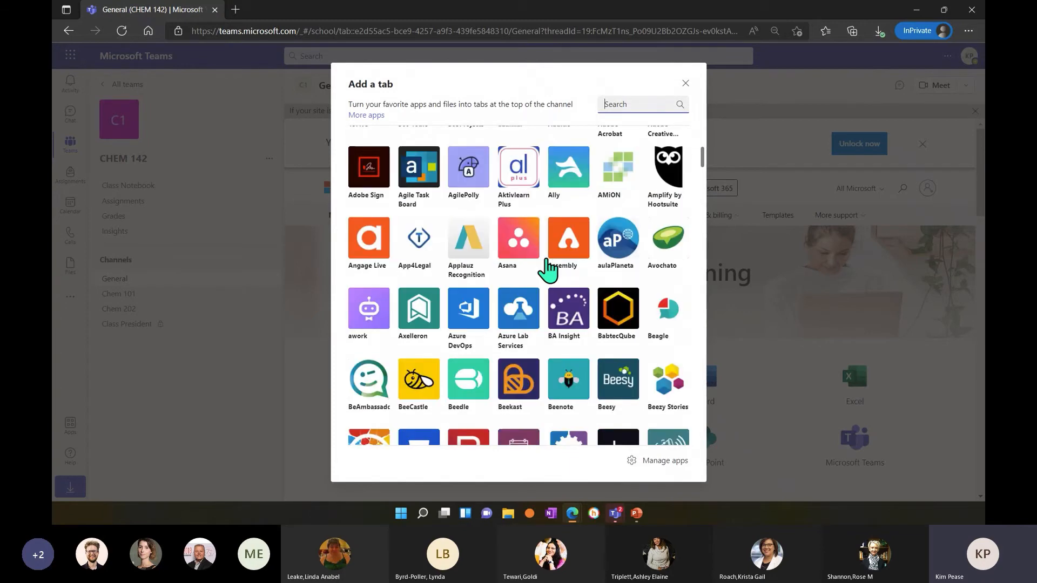
{"action": "scroll", "coordinate": [547, 269], "scroll_direction": "down", "scroll_amount": 10}
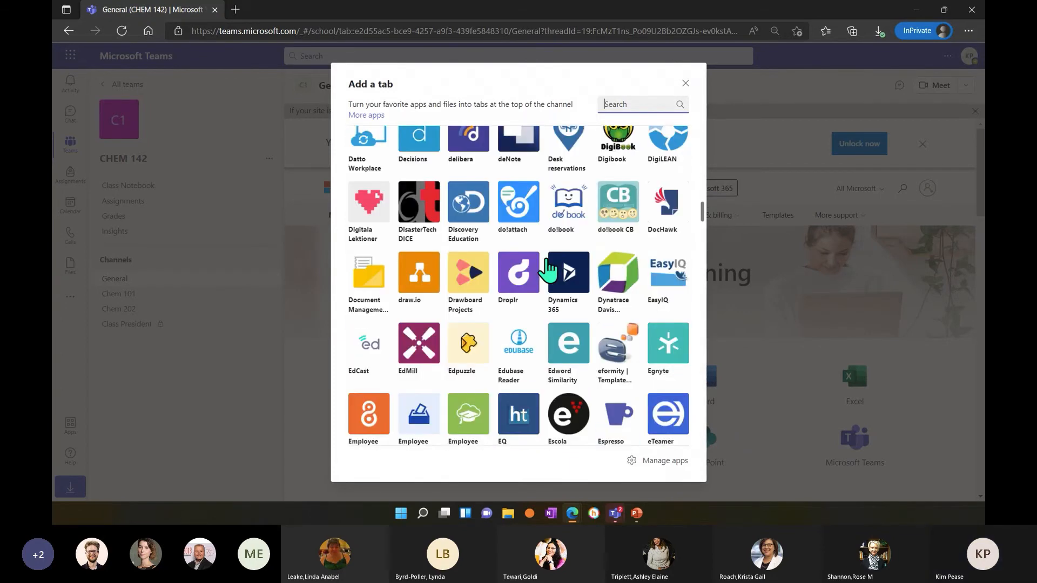
{"action": "scroll", "coordinate": [547, 268], "scroll_direction": "down", "scroll_amount": 15}
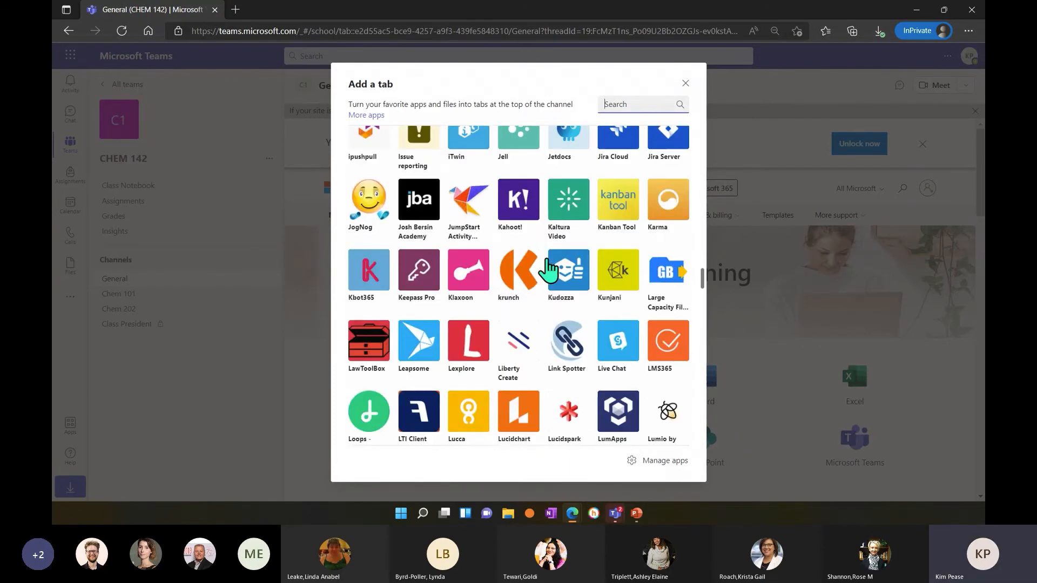
{"action": "scroll", "coordinate": [548, 269], "scroll_direction": "down", "scroll_amount": 15}
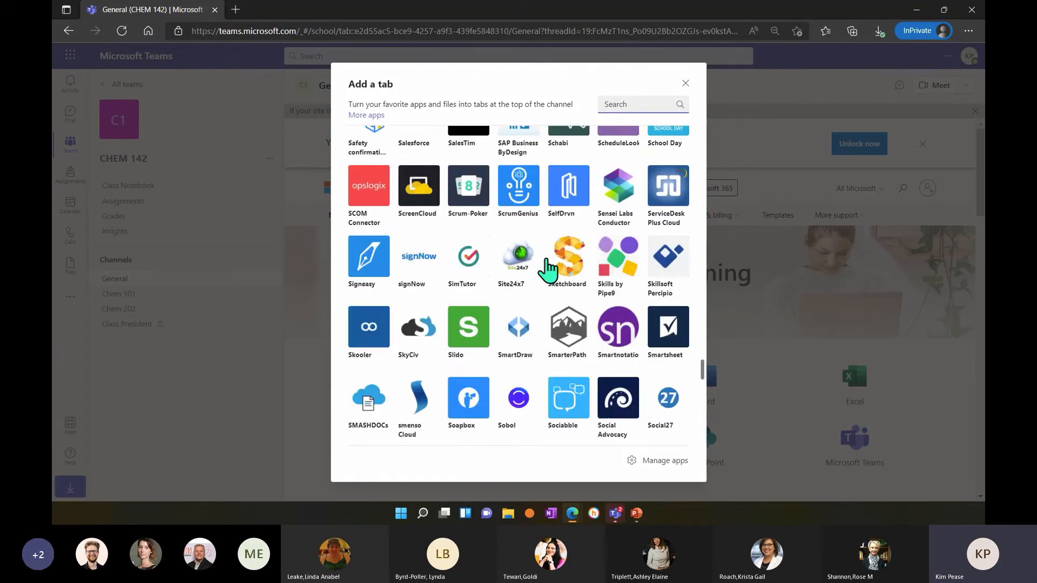
{"action": "scroll", "coordinate": [548, 268], "scroll_direction": "down", "scroll_amount": 10}
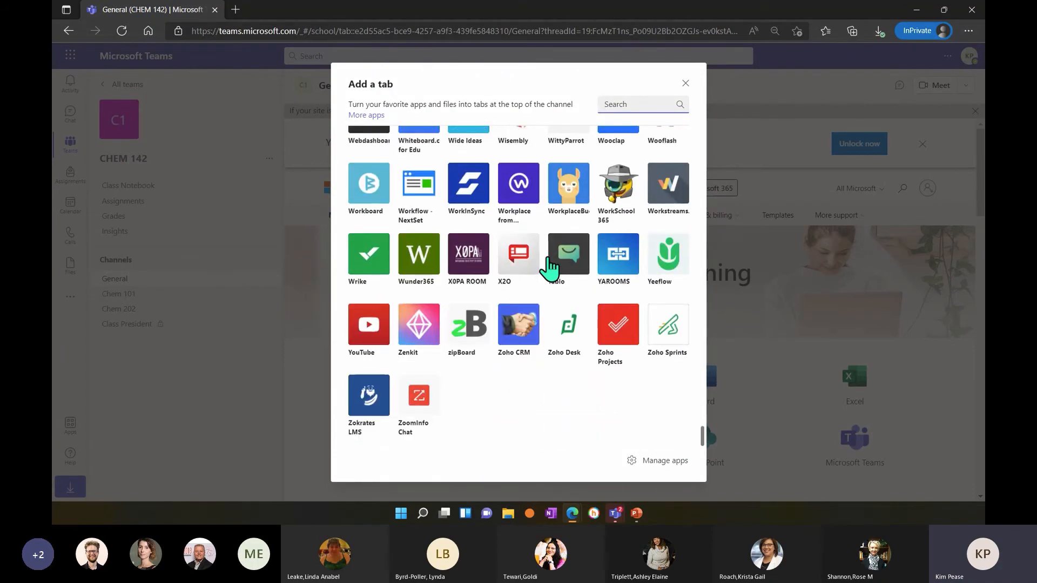
{"action": "scroll", "coordinate": [549, 268], "scroll_direction": "up", "scroll_amount": 20}
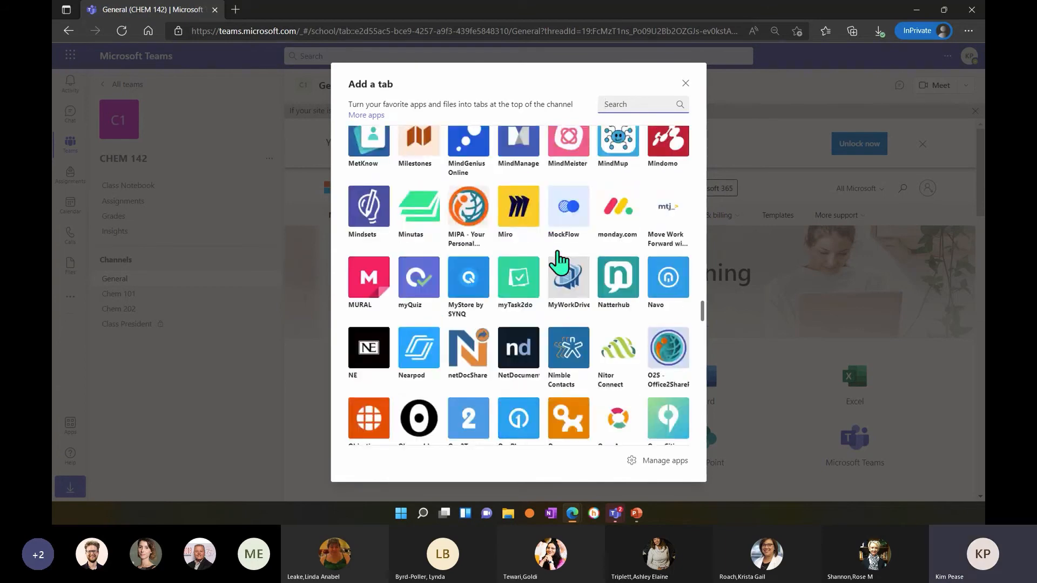
{"action": "scroll", "coordinate": [607, 248], "scroll_direction": "up", "scroll_amount": 6}
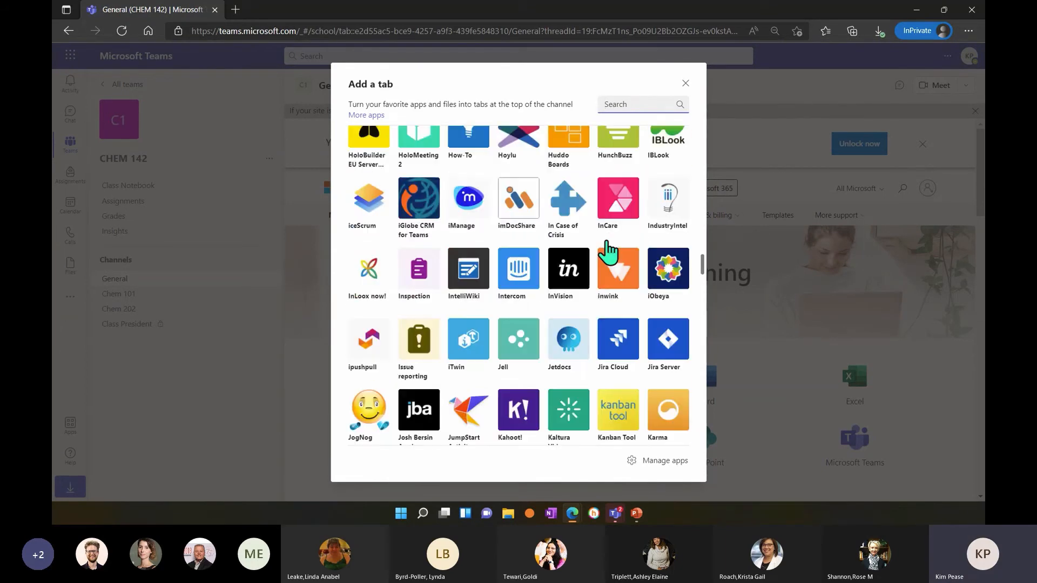
{"action": "scroll", "coordinate": [608, 251], "scroll_direction": "up", "scroll_amount": 10}
{"action": "scroll", "coordinate": [611, 250], "scroll_direction": "up", "scroll_amount": 5}
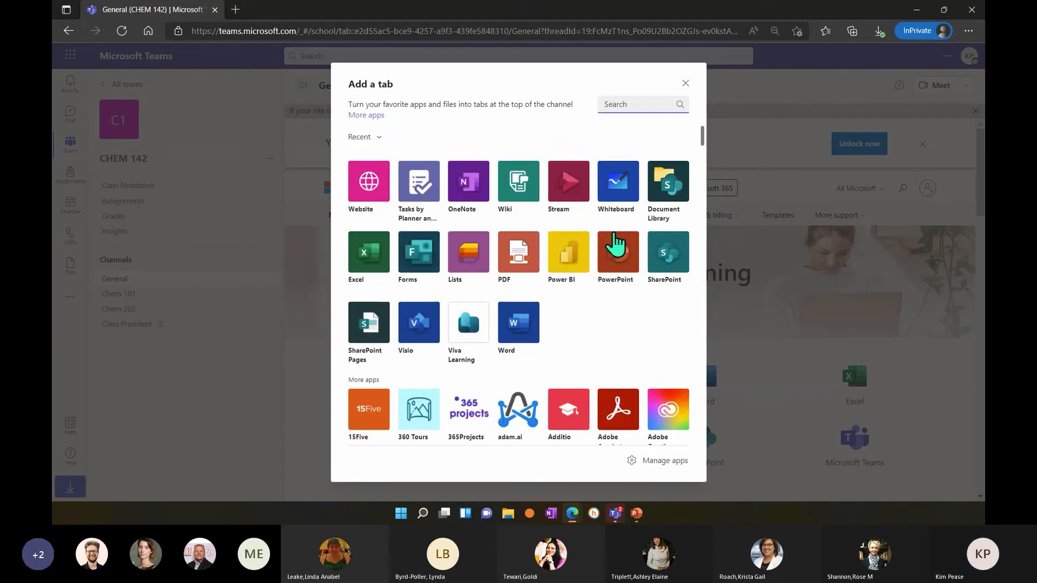
{"action": "left_click", "coordinate": [685, 84]}
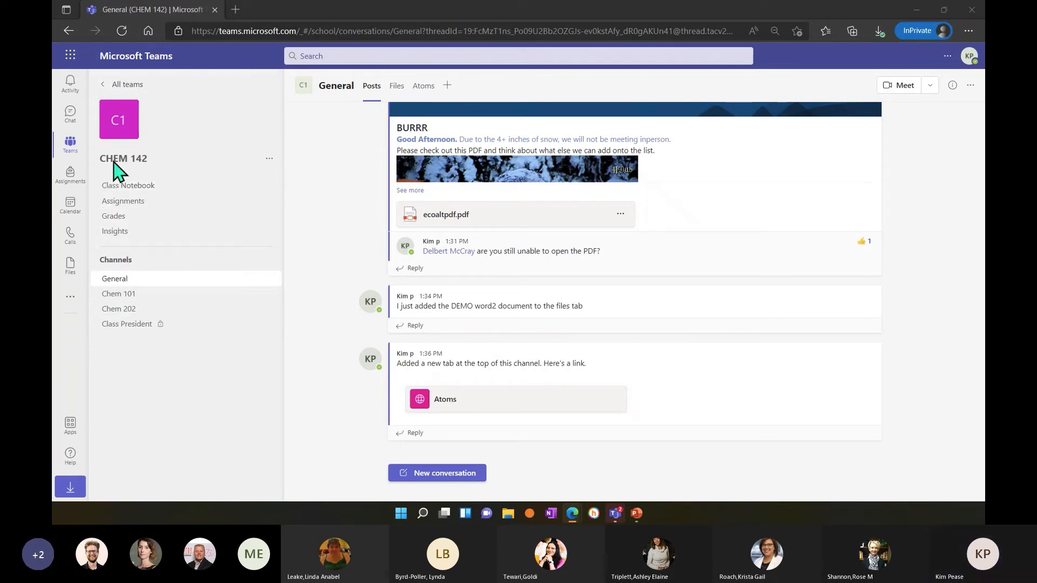
Start setting up a blank OneNote Class Notebook for CHEM 142 and proceed past the overview to the student sections.
{"action": "left_click", "coordinate": [155, 192]}
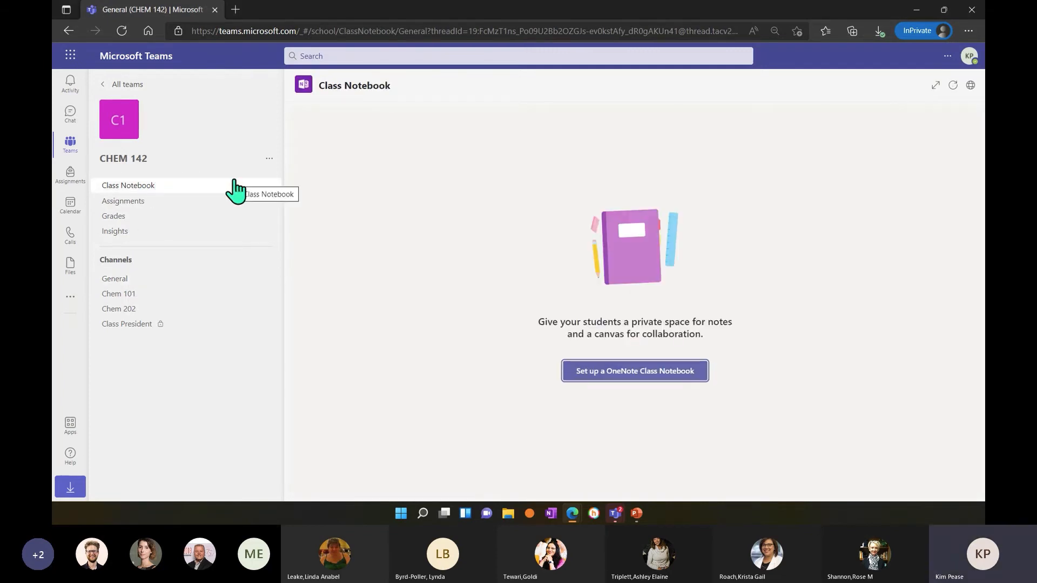
{"action": "left_click", "coordinate": [604, 373]}
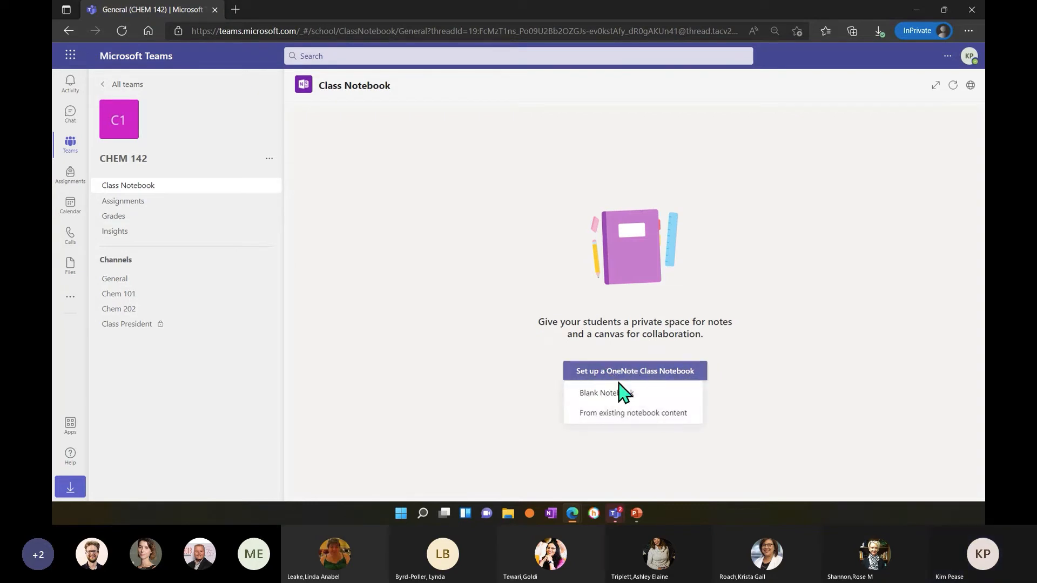
{"action": "left_click", "coordinate": [606, 391]}
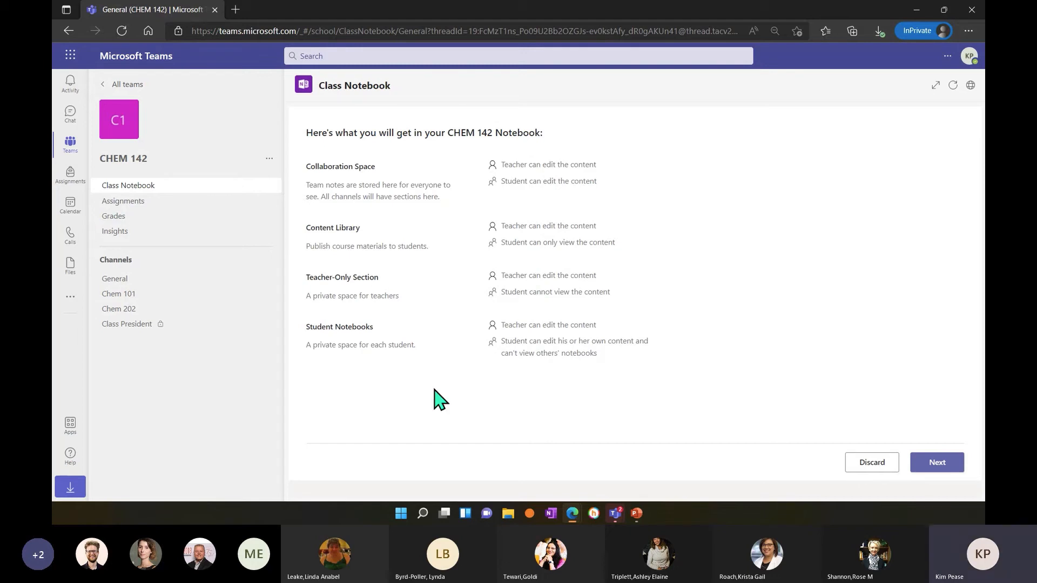
{"action": "left_click", "coordinate": [939, 463]}
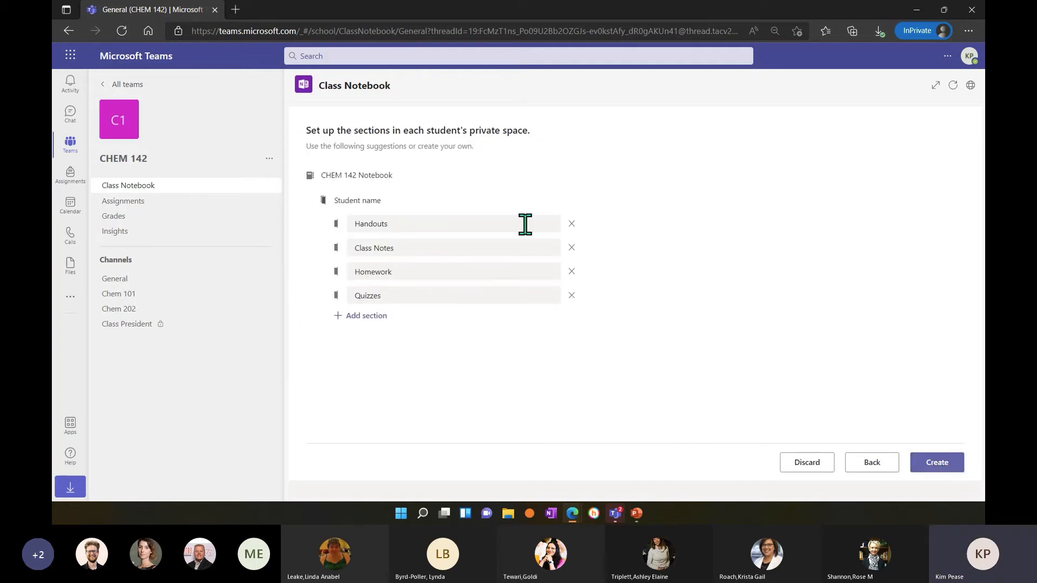
Rename the Handouts section in each student's private space as Worksheets.
{"action": "left_click", "coordinate": [391, 225]}
{"action": "left_click", "coordinate": [370, 203]}
{"action": "left_click", "coordinate": [397, 223]}
{"action": "left_click_drag", "start_coordinate": [394, 225], "coordinate": [351, 223]}
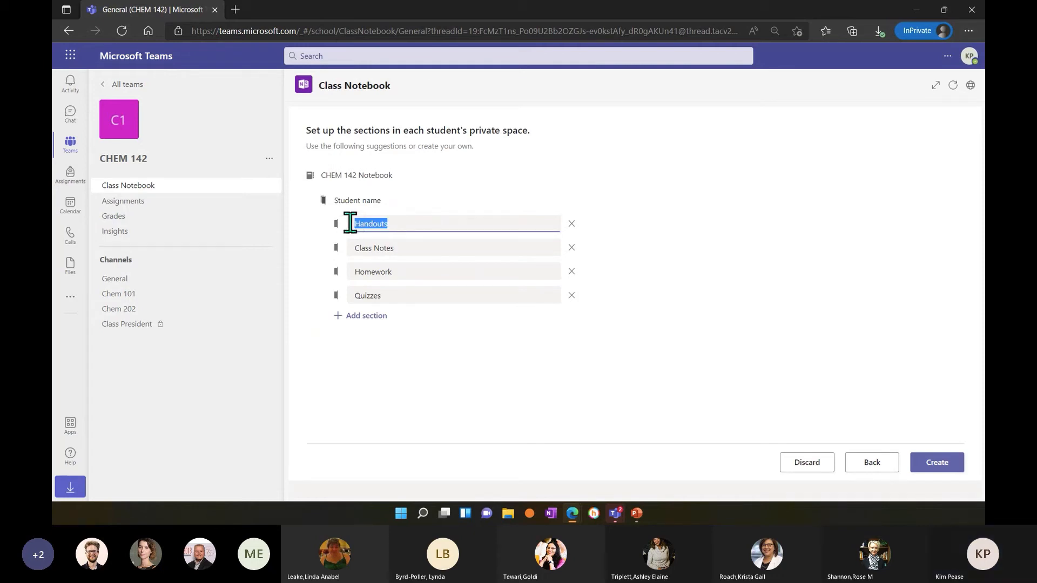
{"action": "type", "text": "Work"}
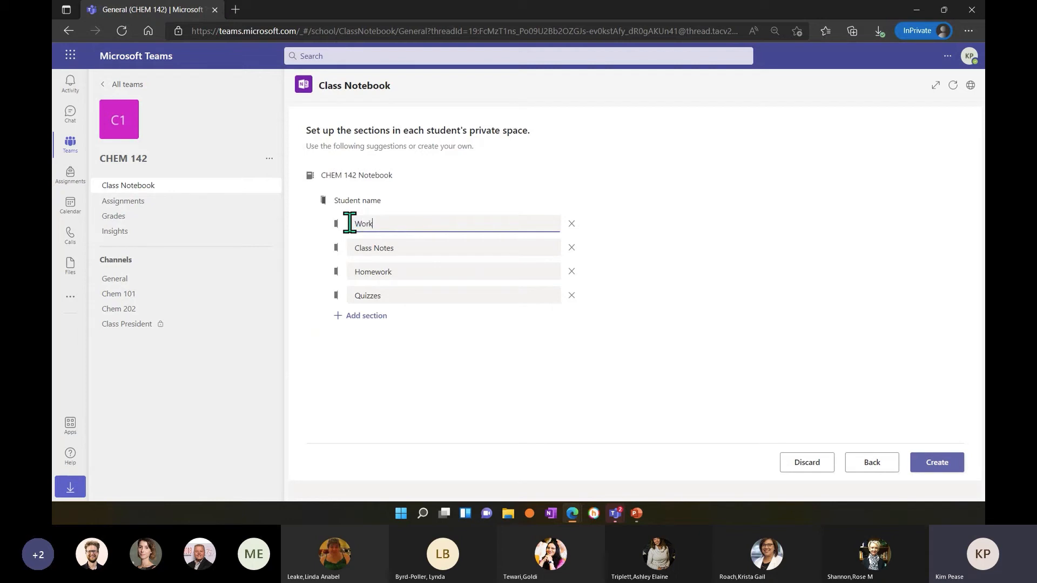
{"action": "type", "text": "sheets"}
Rename the Class Notes section as Notes and the Homework section as Take Home.
{"action": "left_click", "coordinate": [391, 249]}
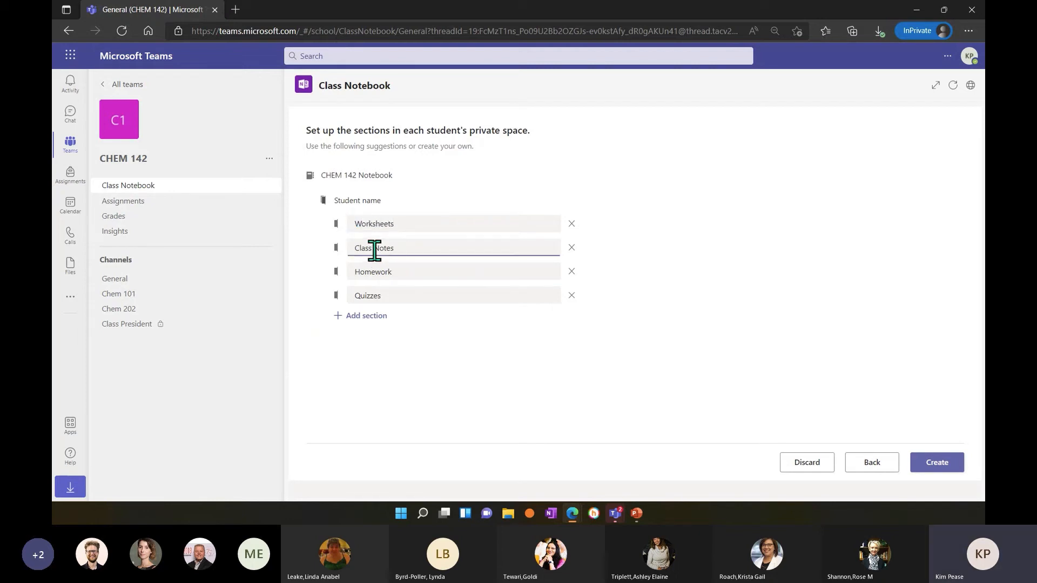
{"action": "left_click_drag", "start_coordinate": [374, 249], "coordinate": [351, 249]}
{"action": "key", "text": "BackSpace"}
{"action": "left_click_drag", "start_coordinate": [410, 271], "coordinate": [360, 271]}
{"action": "type", "text": "Table"}
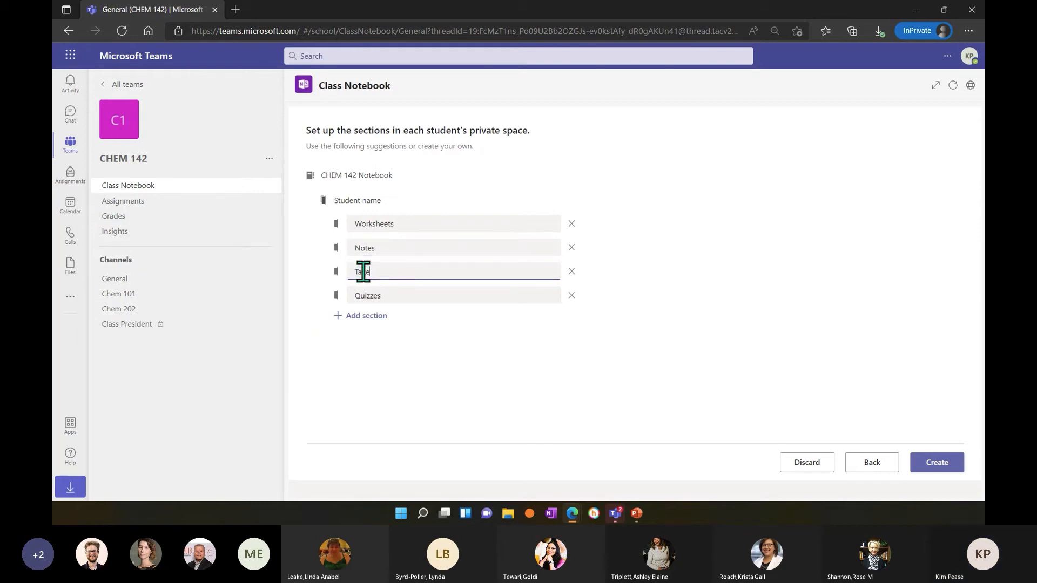
{"action": "type", "text": "Home"}
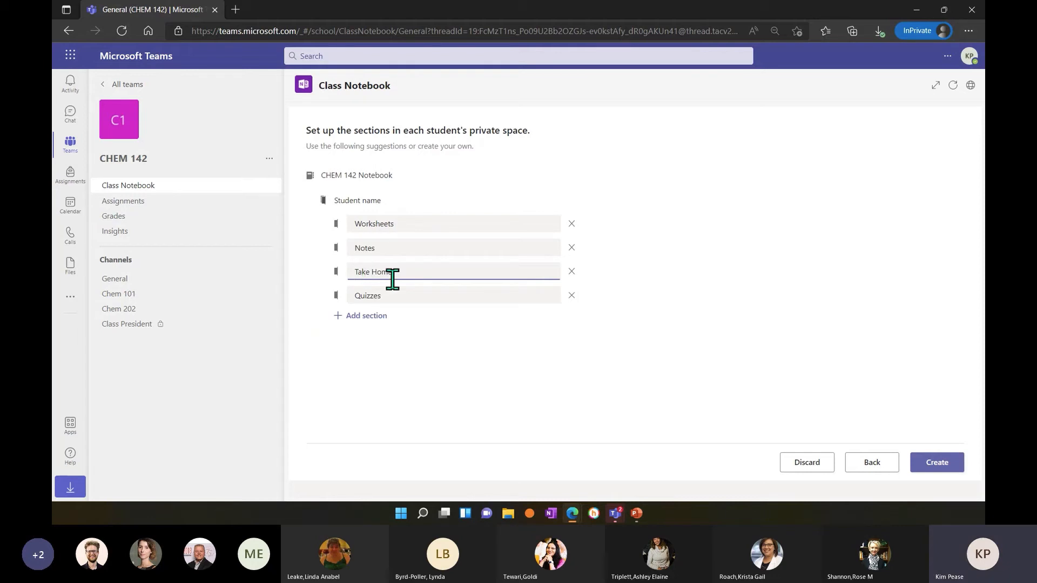
Rename the Quizzes section as Extra Credit.
{"action": "left_click", "coordinate": [391, 296]}
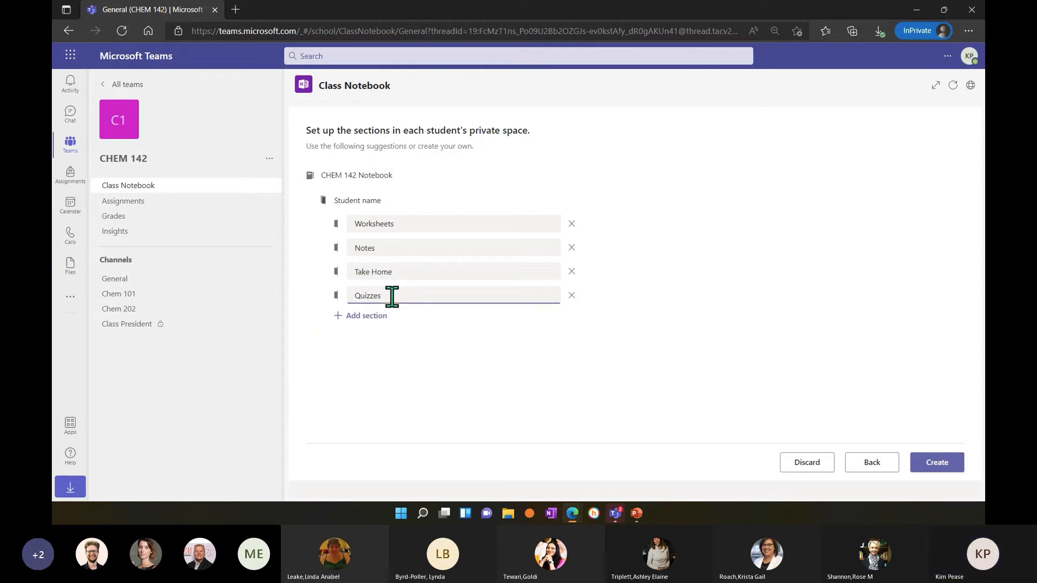
{"action": "left_click_drag", "start_coordinate": [392, 296], "coordinate": [336, 298]}
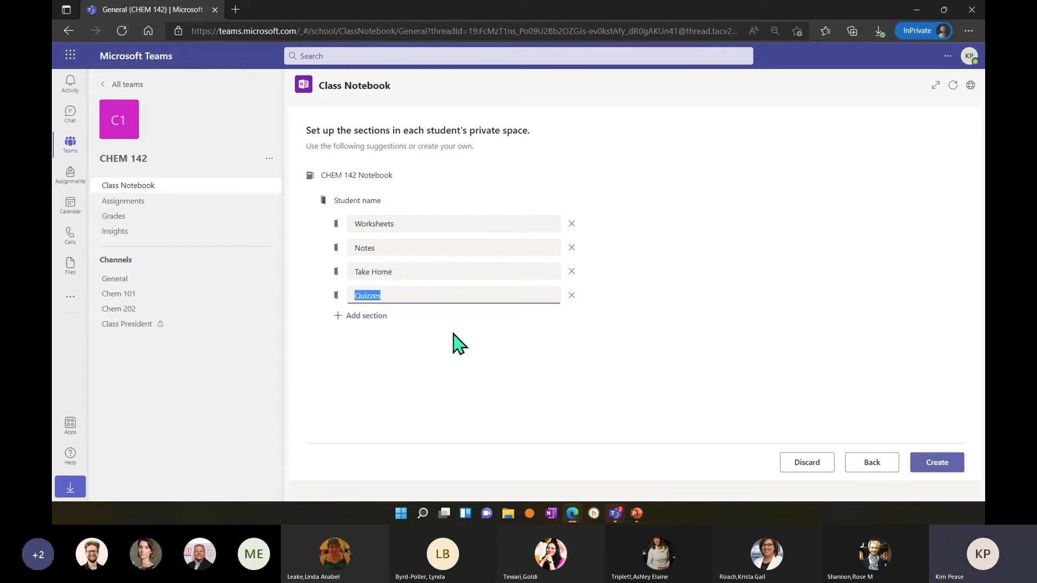
{"action": "key", "text": "BackSpace"}
{"action": "type", "text": "Extr"}
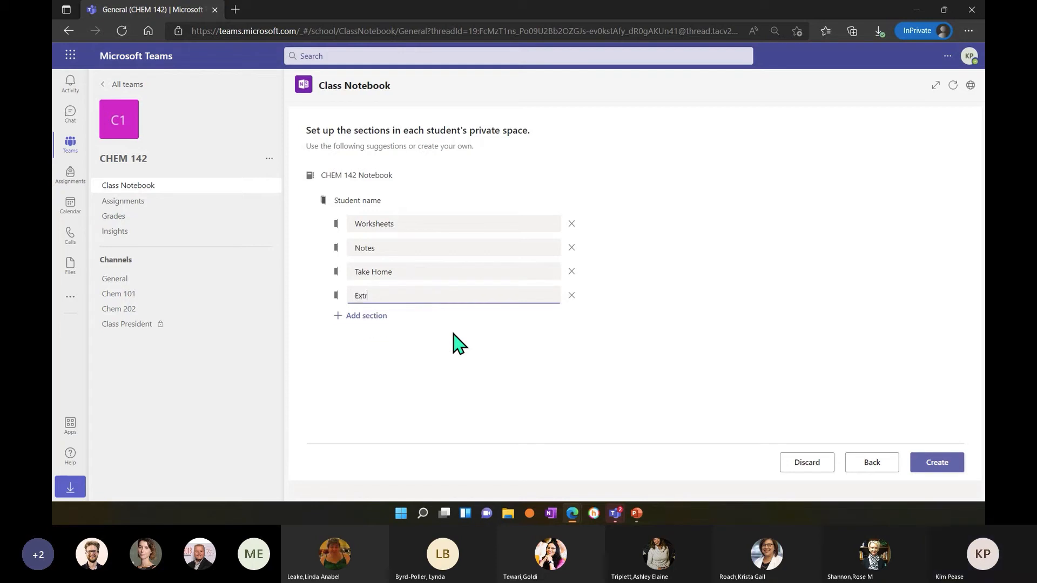
{"action": "type", "text": "a Credit"}
Add a fifth section to the students' private space and remove it again.
{"action": "left_click", "coordinate": [366, 316]}
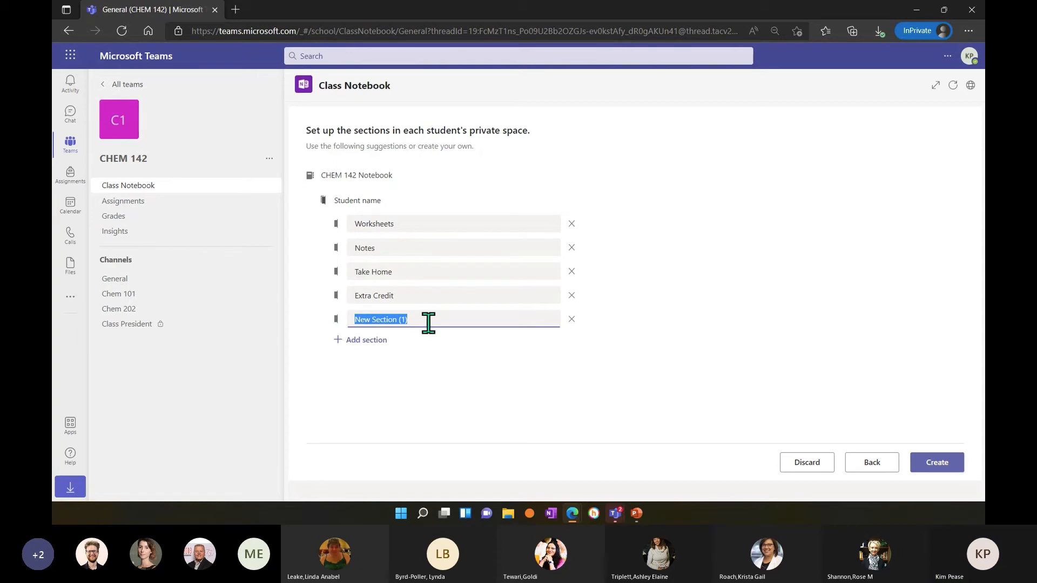
{"action": "left_click", "coordinate": [421, 339]}
{"action": "left_click_drag", "start_coordinate": [415, 320], "coordinate": [346, 319]}
{"action": "left_click", "coordinate": [564, 319]}
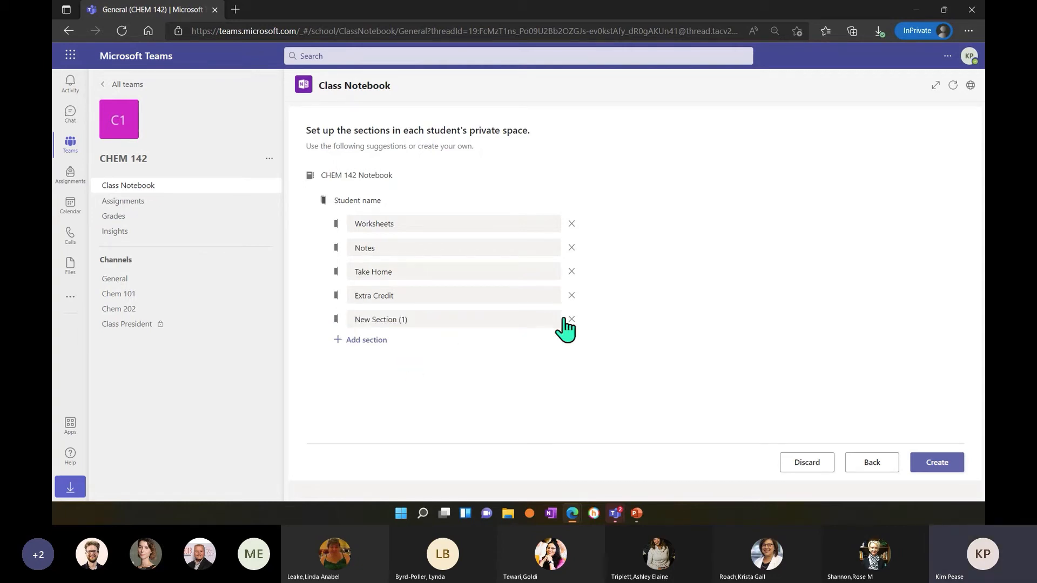
{"action": "left_click", "coordinate": [571, 320]}
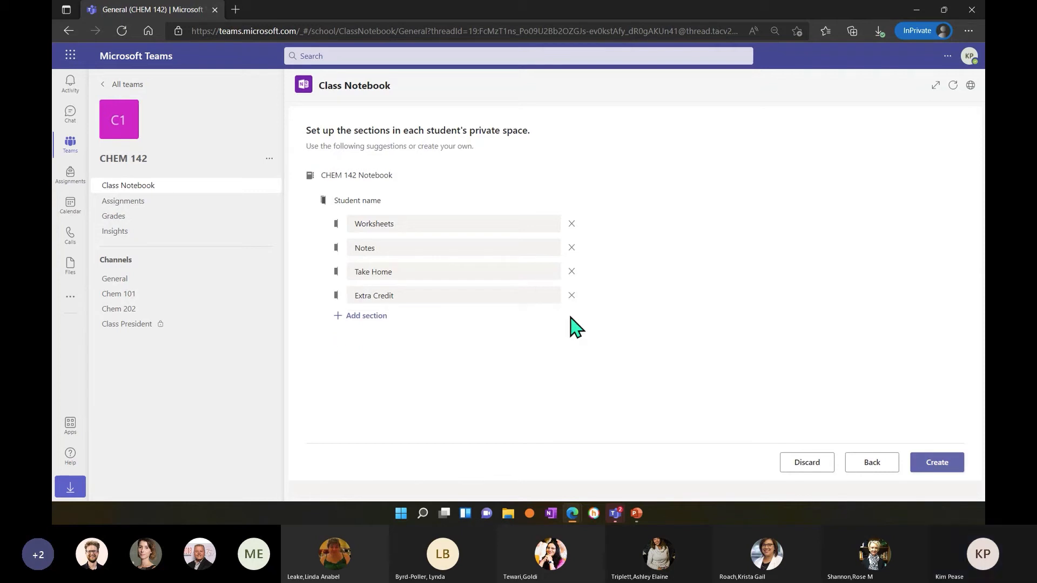
Remove the Take Home section and create the class notebook, dismissing the privacy notice.
{"action": "left_click", "coordinate": [571, 272]}
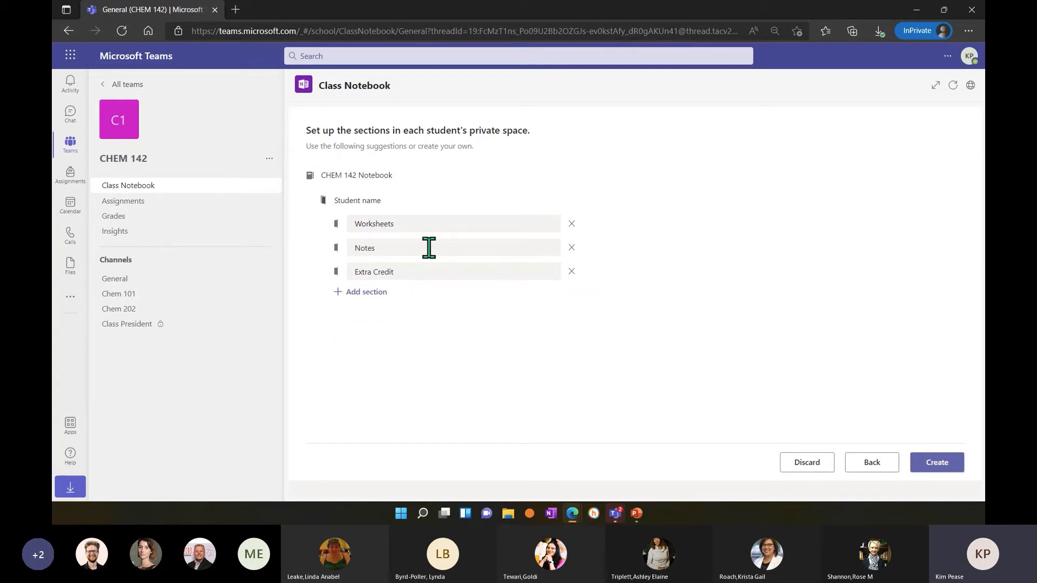
{"action": "left_click", "coordinate": [933, 470]}
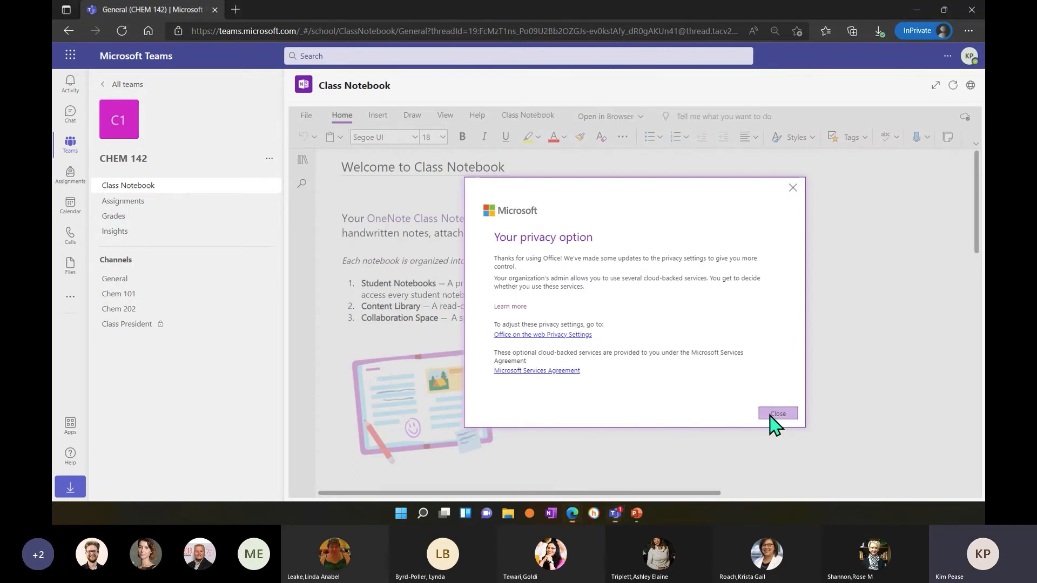
{"action": "left_click", "coordinate": [777, 414]}
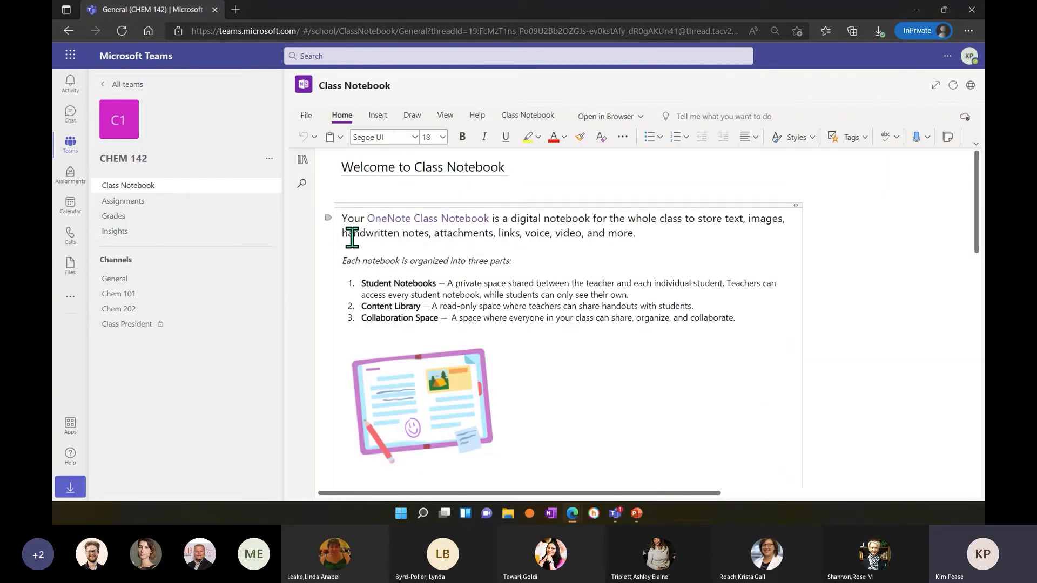
Review the notebook's Welcome page and expand its Collaboration Space, Content Library, Teacher Only and first student section groups.
{"action": "left_click", "coordinate": [749, 317]}
{"action": "scroll", "coordinate": [702, 324], "scroll_direction": "down", "scroll_amount": 3}
{"action": "scroll", "coordinate": [622, 345], "scroll_direction": "down", "scroll_amount": 3}
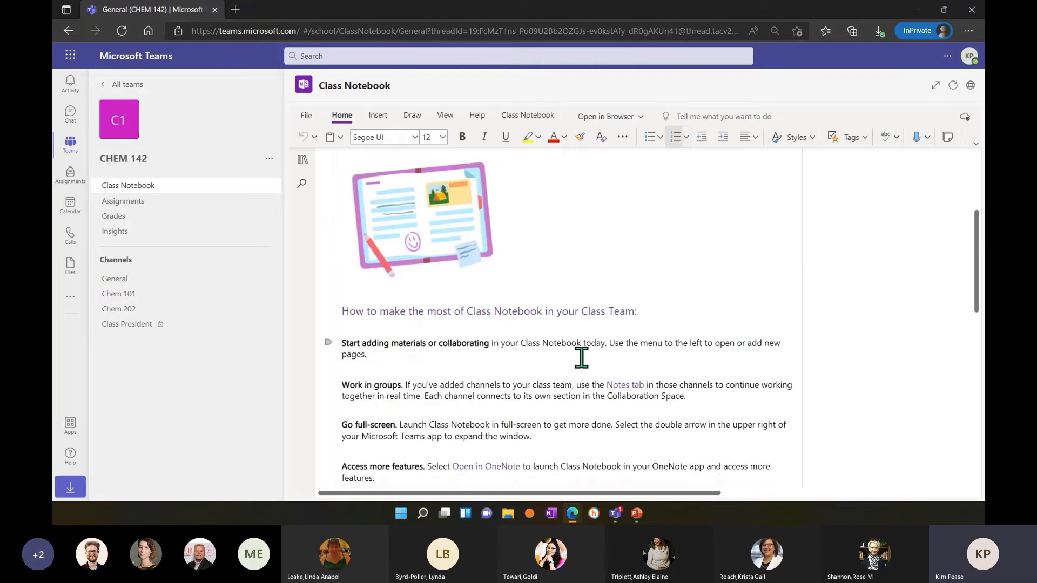
{"action": "scroll", "coordinate": [530, 340], "scroll_direction": "up", "scroll_amount": 5}
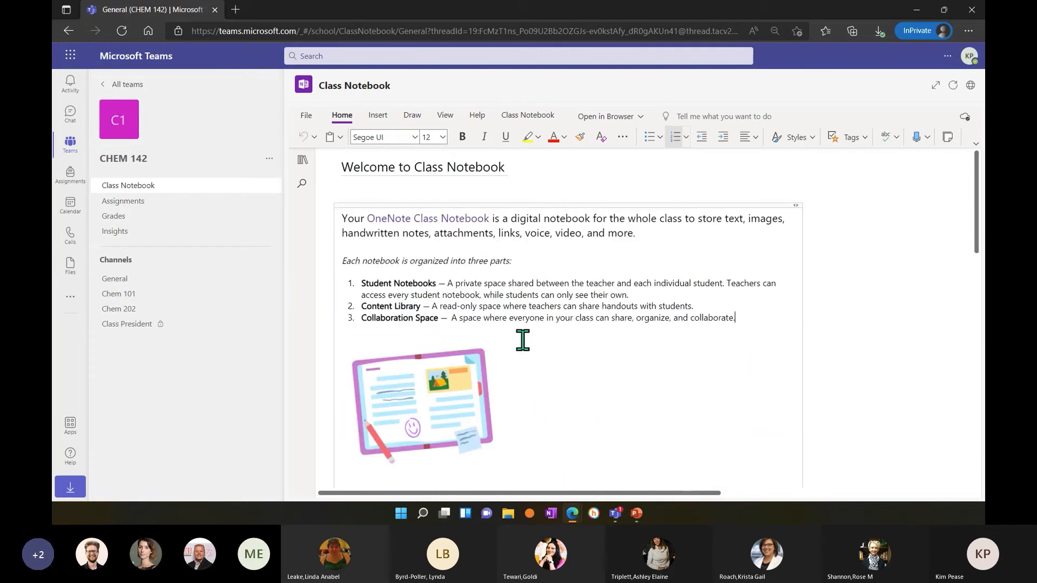
{"action": "left_click", "coordinate": [304, 163]}
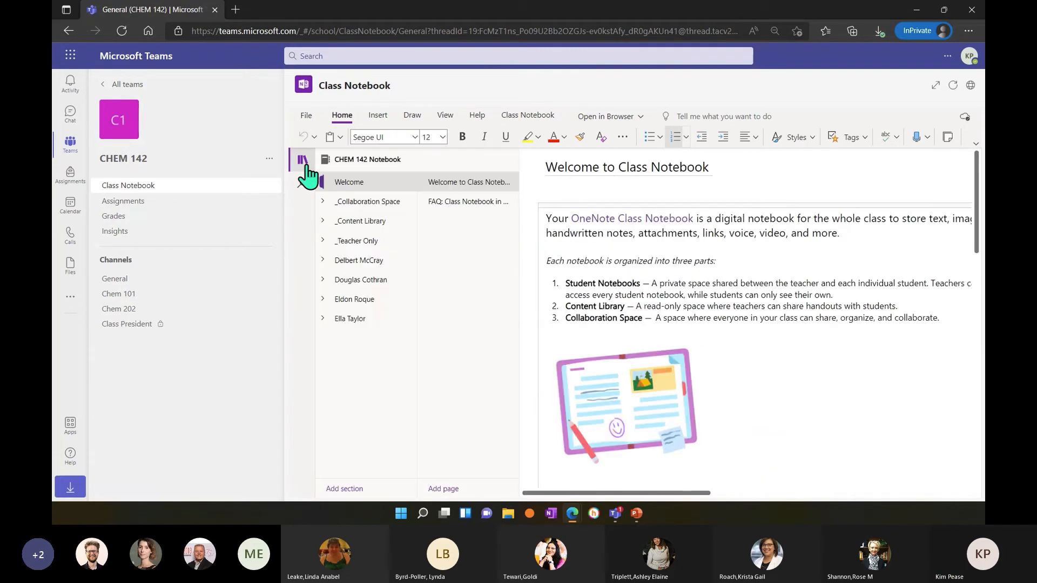
{"action": "left_click", "coordinate": [372, 203]}
{"action": "left_click", "coordinate": [368, 223]}
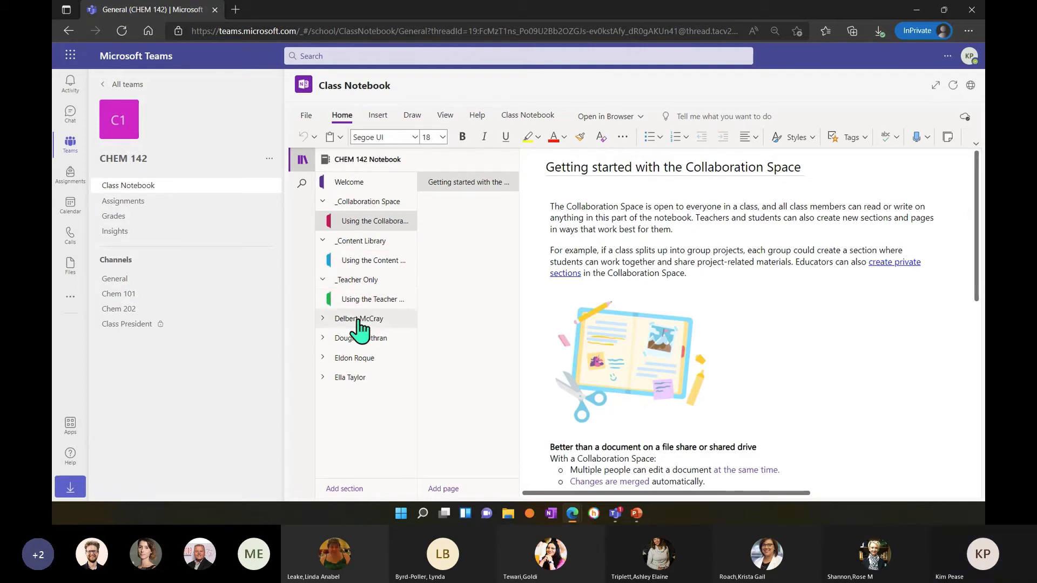
{"action": "left_click", "coordinate": [359, 319]}
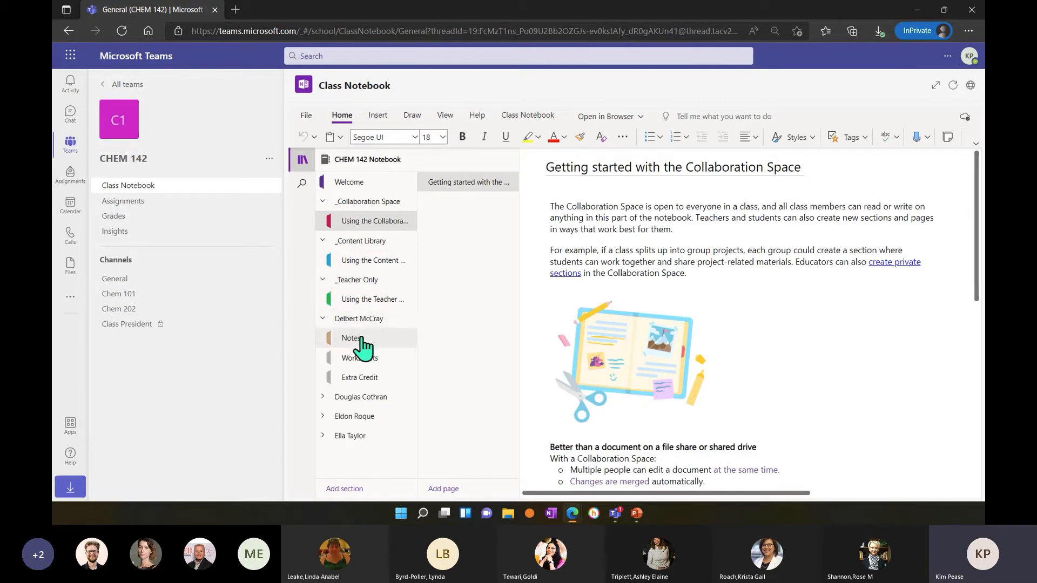
Open the Notes section in the first student's section group and look at its blank page.
{"action": "left_click", "coordinate": [377, 338]}
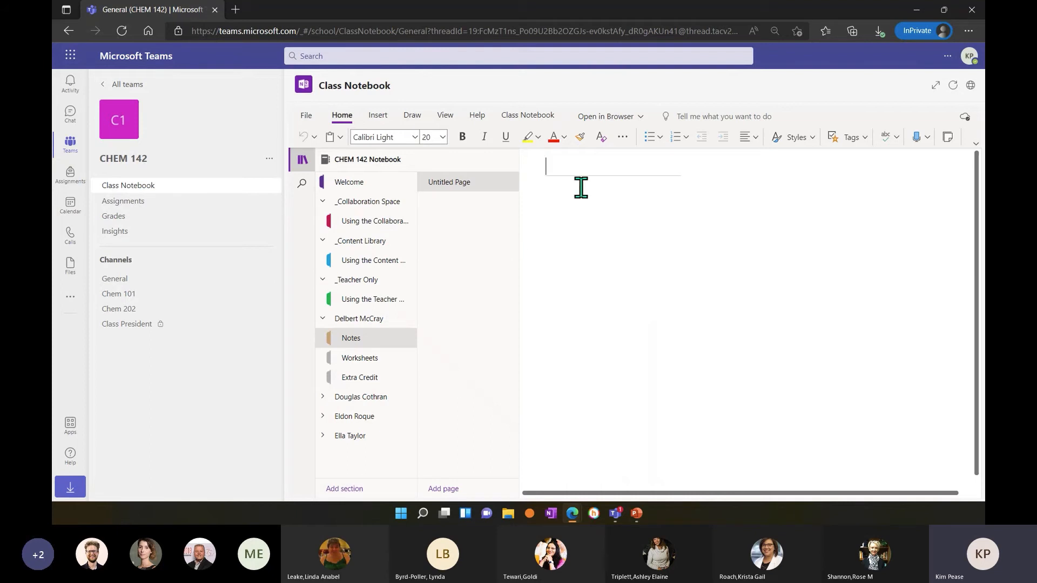
{"action": "left_click", "coordinate": [590, 162]}
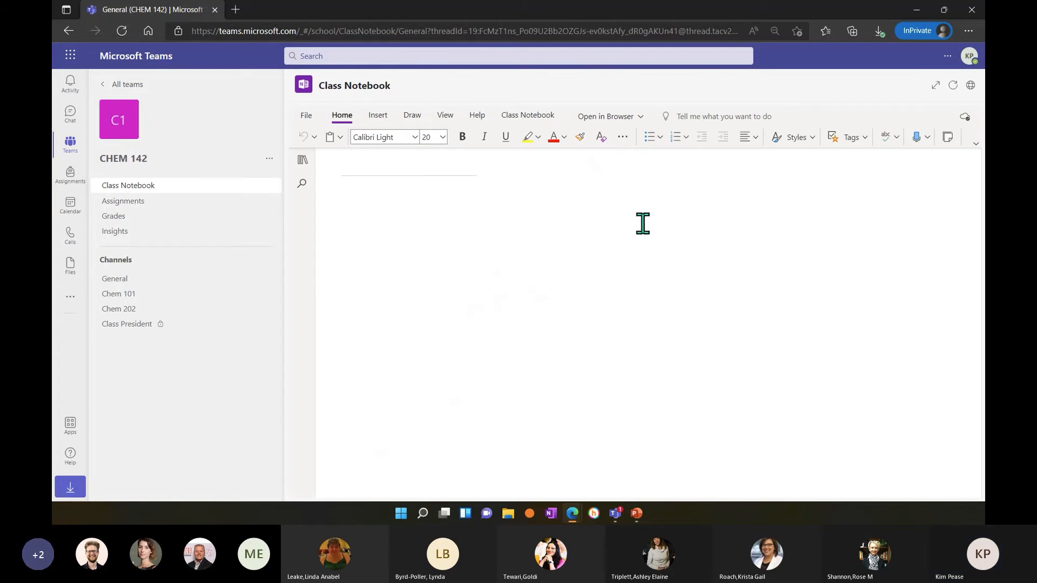
Start a new assignment for the CHEM 142 class, skip through the feature tips and title it PowerPoint.
{"action": "left_click", "coordinate": [156, 208]}
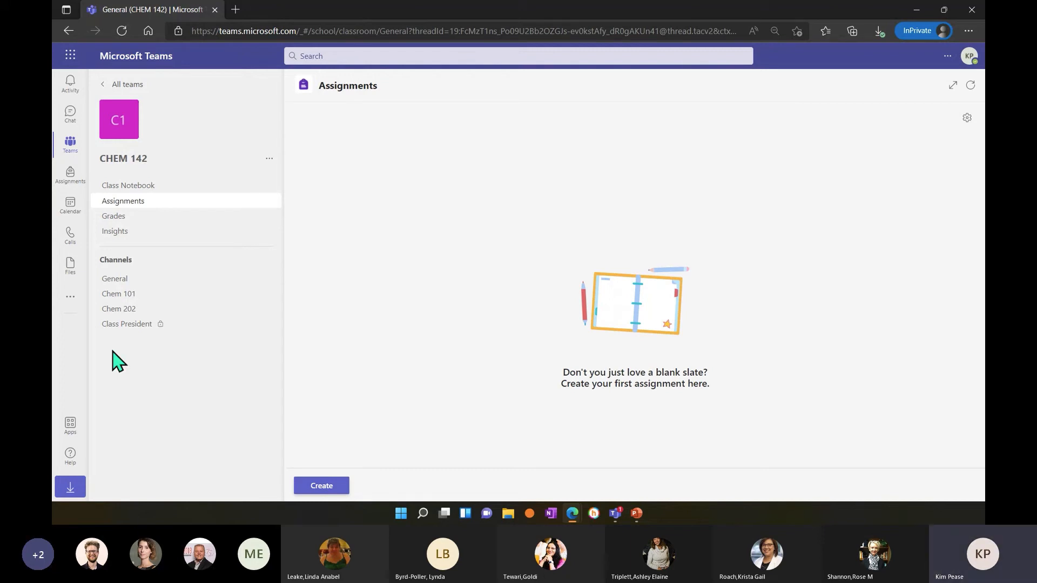
{"action": "left_click", "coordinate": [331, 494]}
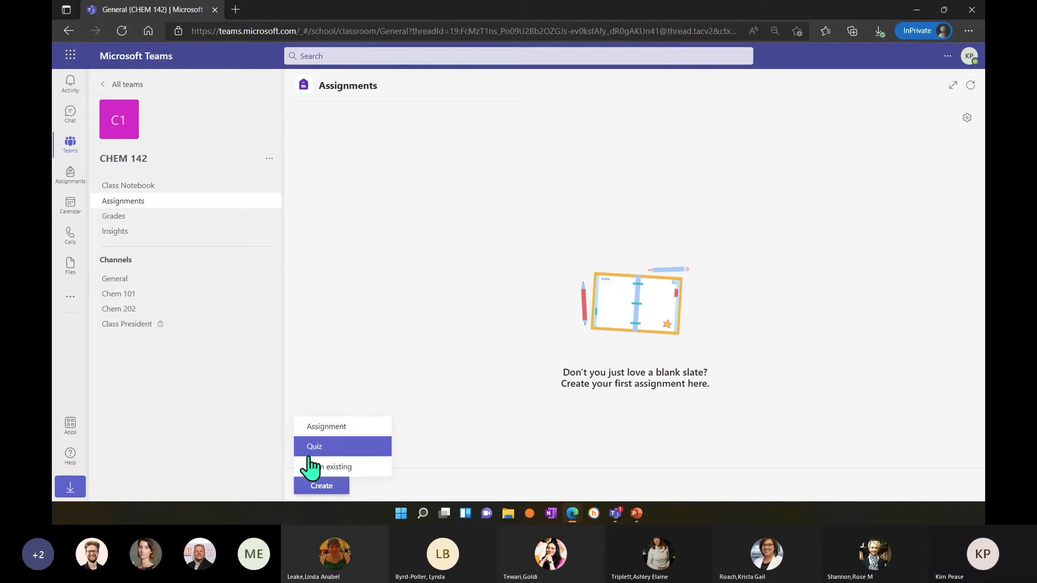
{"action": "left_click", "coordinate": [331, 447]}
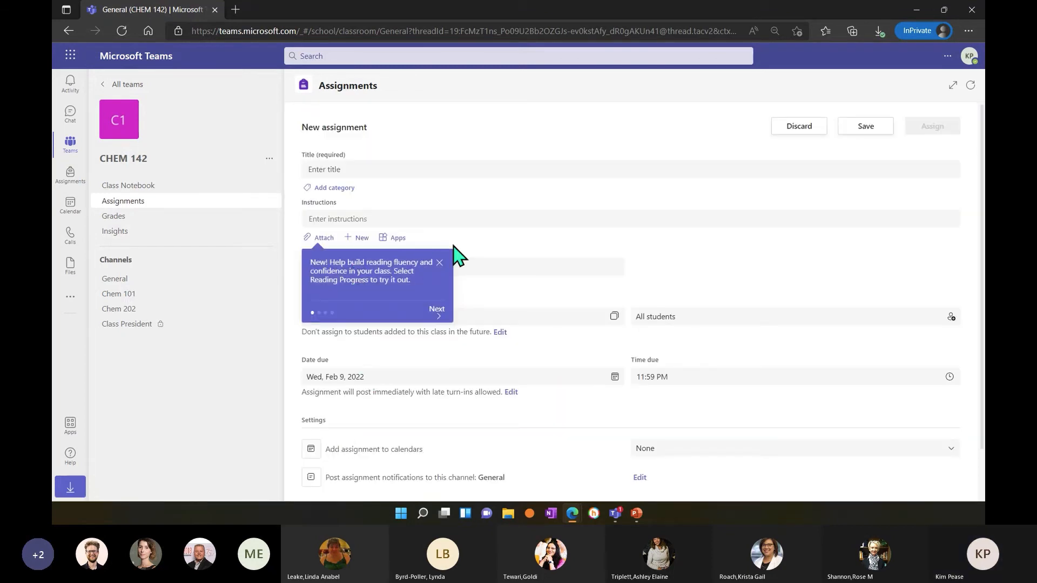
{"action": "left_click", "coordinate": [373, 171]}
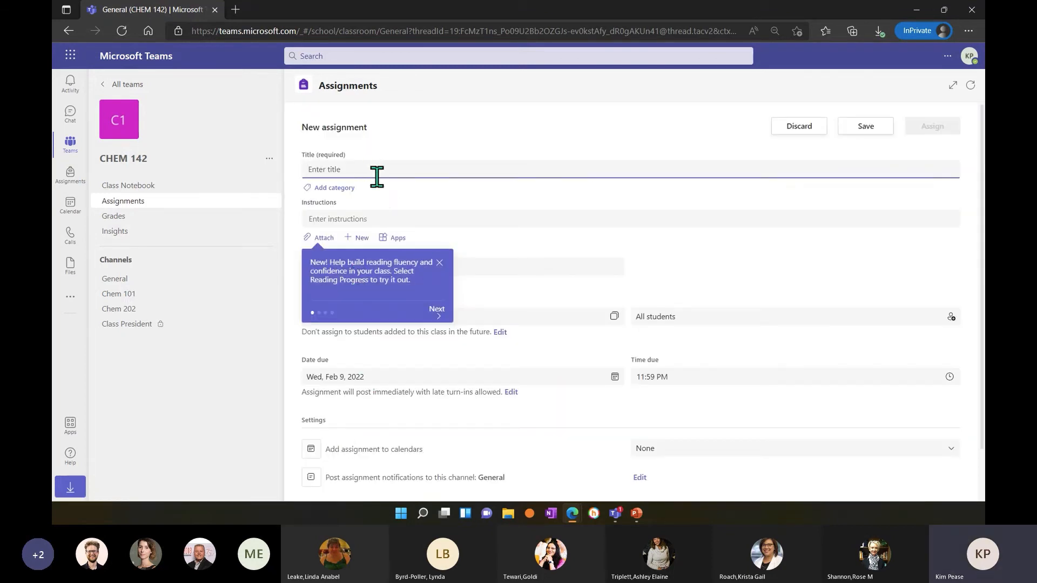
{"action": "left_click", "coordinate": [437, 314]}
{"action": "left_click", "coordinate": [446, 316]}
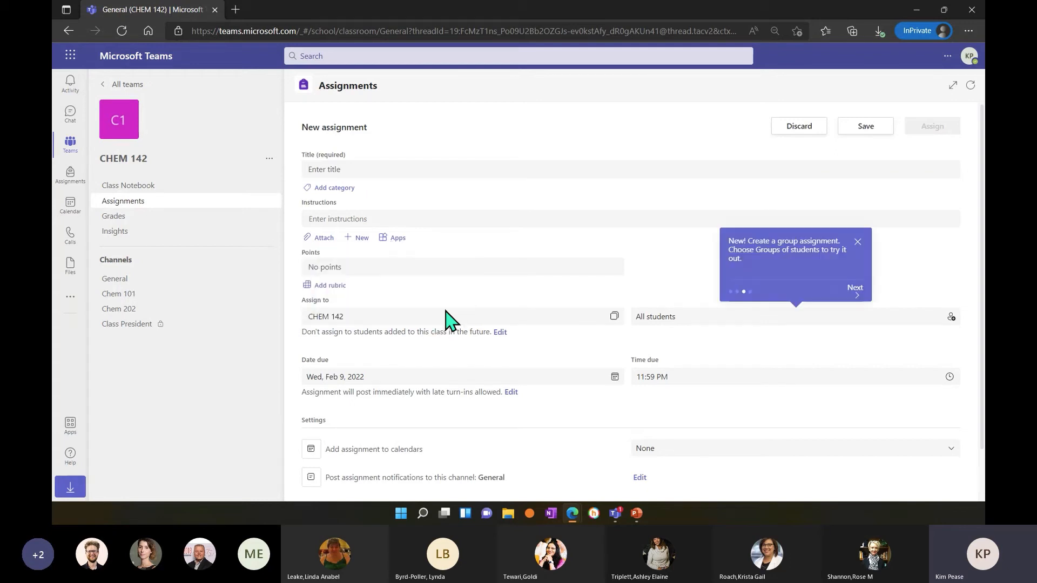
{"action": "left_click", "coordinate": [384, 166]}
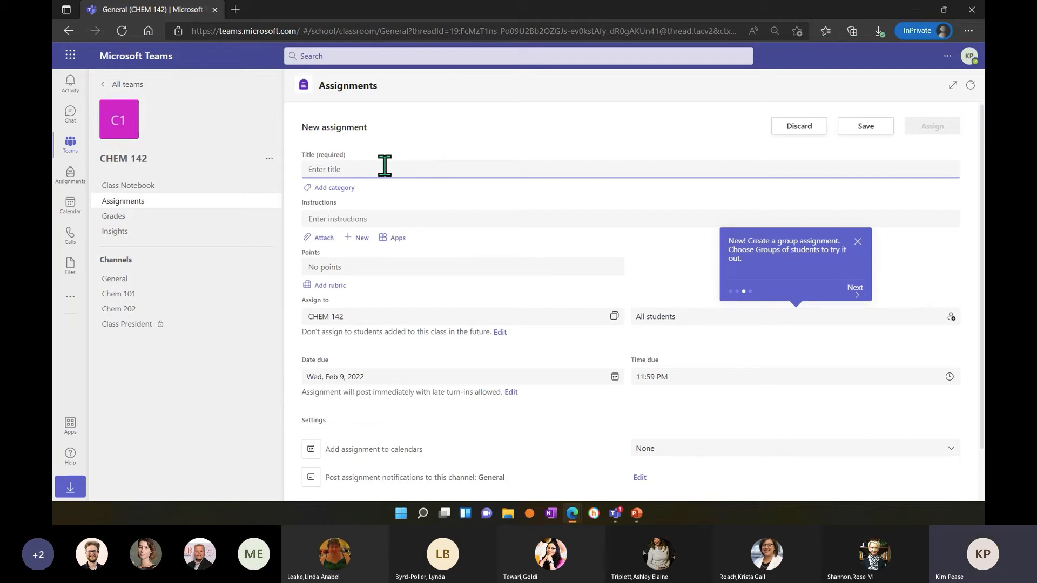
{"action": "type", "text": "PowerPoint"}
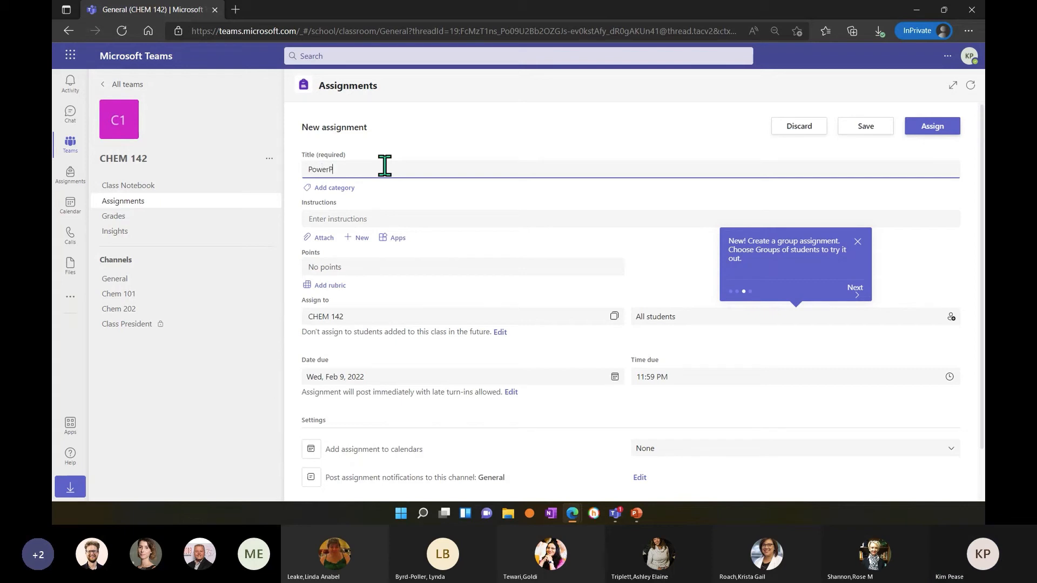
Dismiss the group assignment tip and enter the instructions "Create a PowerPoint to explain why sustainibility is good".
{"action": "left_click", "coordinate": [384, 216]}
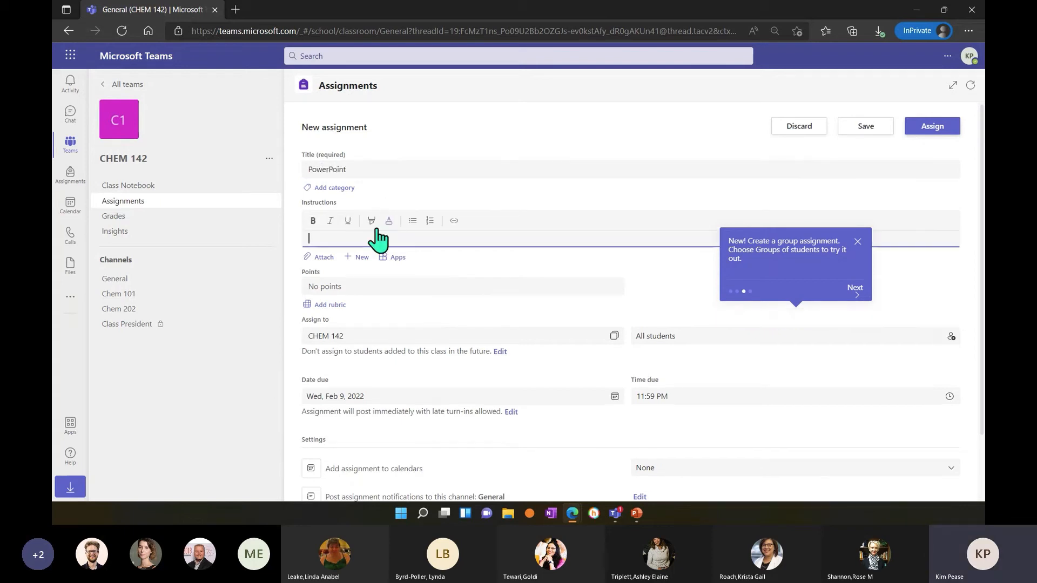
{"action": "left_click", "coordinate": [857, 241]}
{"action": "left_click", "coordinate": [497, 223]}
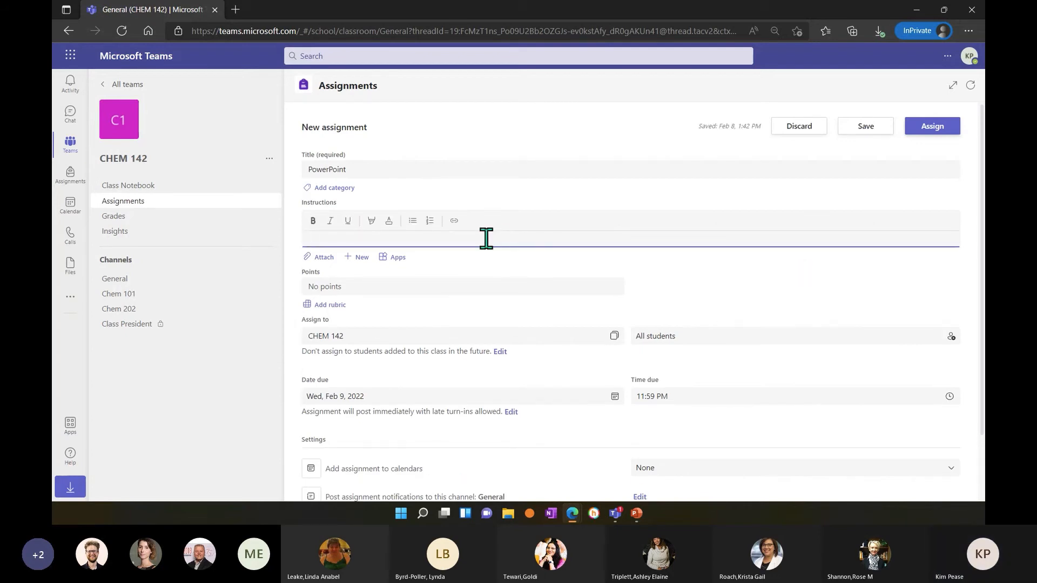
{"action": "type", "text": "Create a"}
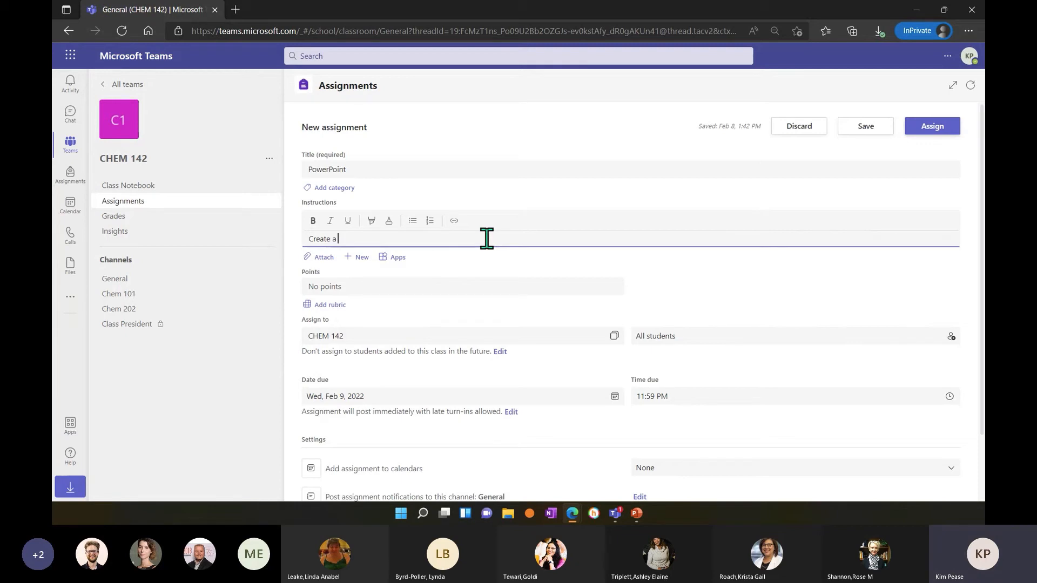
{"action": "type", "text": " pOwerPoint"}
{"action": "left_click", "coordinate": [351, 240]}
{"action": "key", "text": "BackSpace"}
{"action": "key", "text": "BackSpace"}
{"action": "type", "text": "Po"}
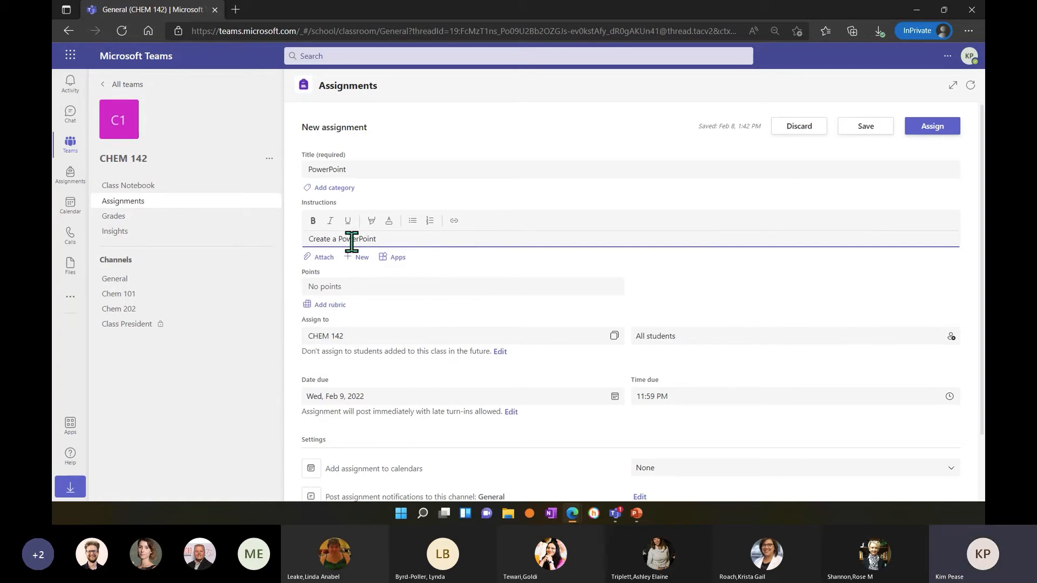
{"action": "left_click", "coordinate": [393, 244]}
{"action": "type", "text": "to explain why"}
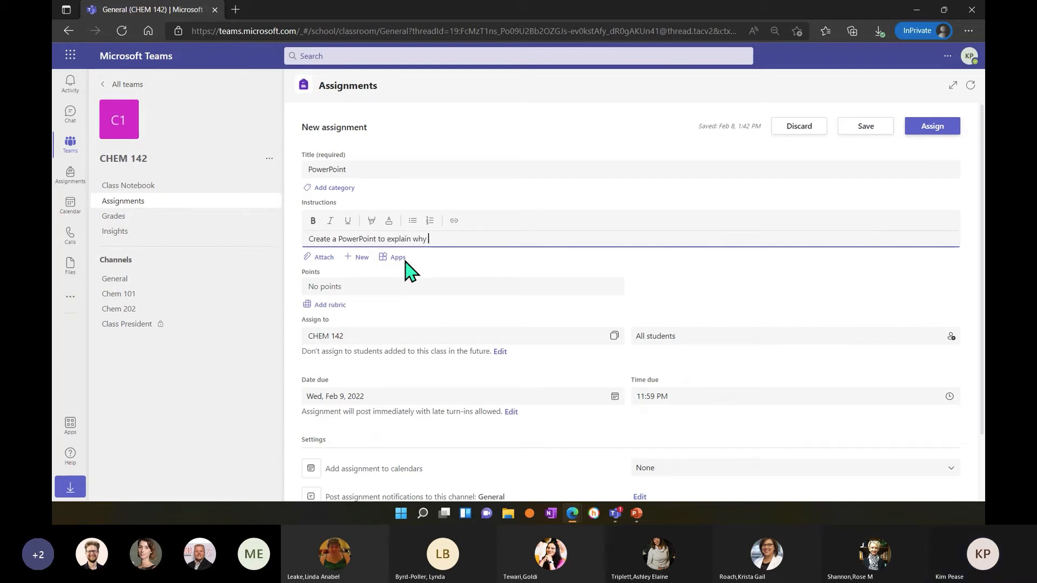
{"action": "type", "text": " sustain"}
{"action": "type", "text": "ibi"}
{"action": "type", "text": "lity is good"}
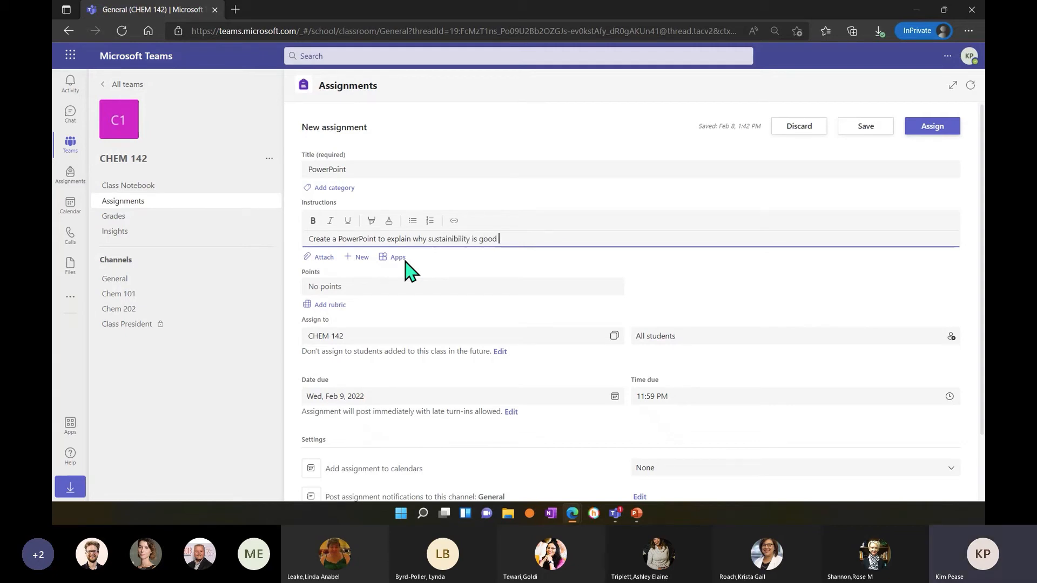
Attach the DemoPPAccessible presentation from this device's Demo Documents > Demo Doc folder to the assignment.
{"action": "left_click", "coordinate": [319, 267]}
{"action": "left_click", "coordinate": [318, 237]}
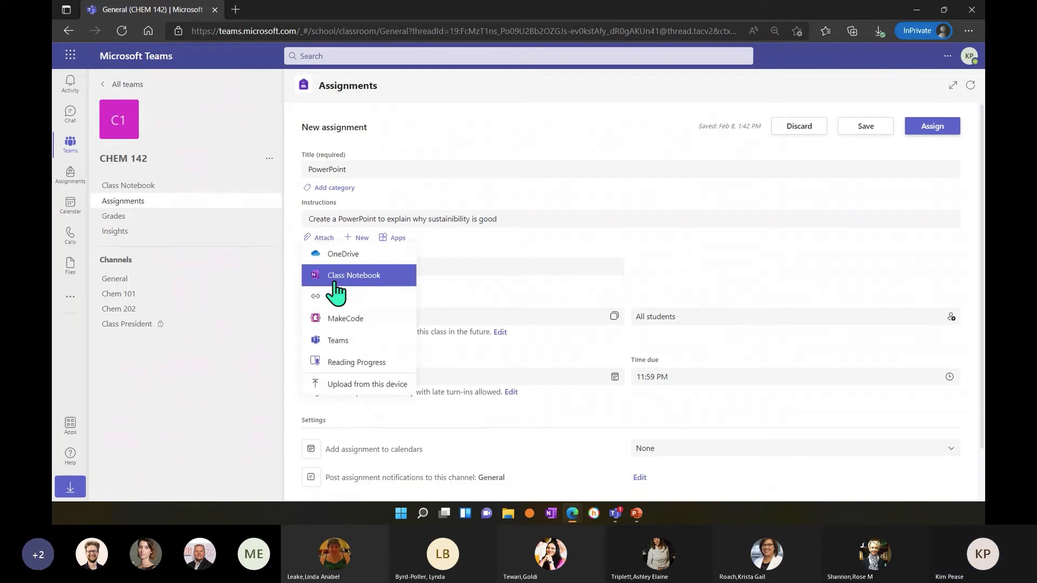
{"action": "left_click", "coordinate": [357, 385]}
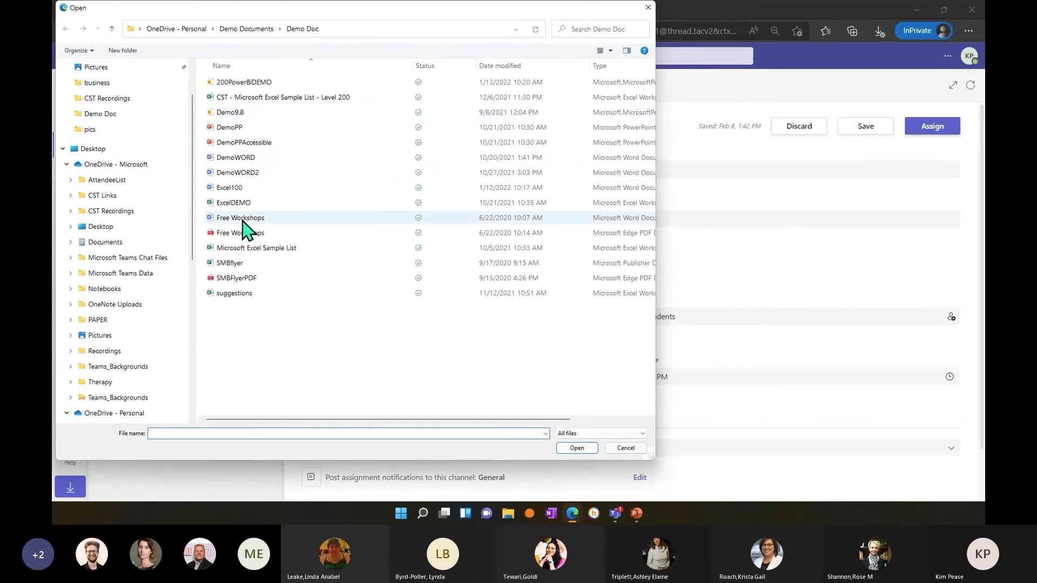
{"action": "scroll", "coordinate": [111, 324], "scroll_direction": "down", "scroll_amount": 3}
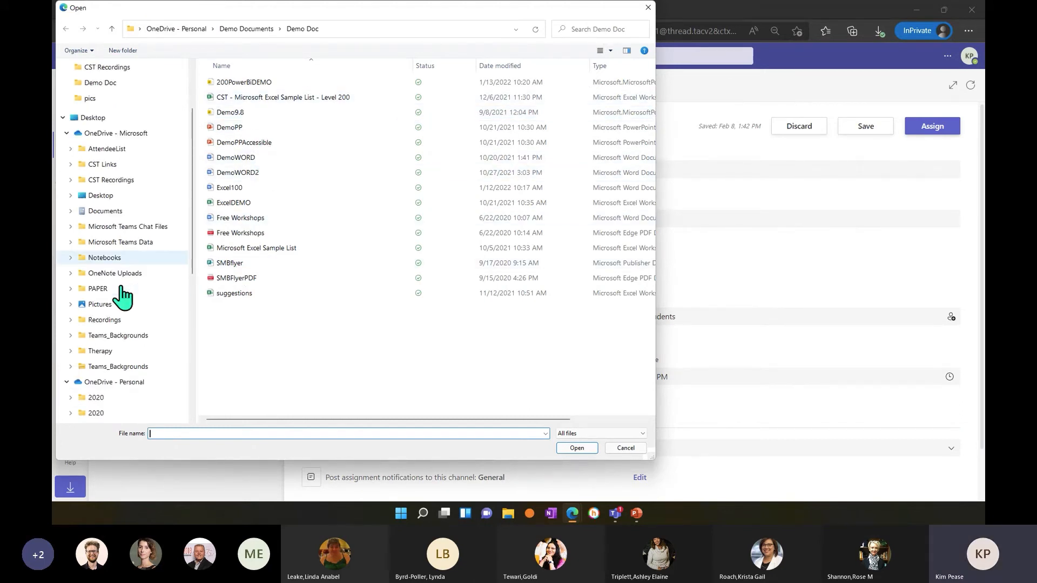
{"action": "scroll", "coordinate": [105, 341], "scroll_direction": "down", "scroll_amount": 1}
{"action": "left_click", "coordinate": [112, 381]}
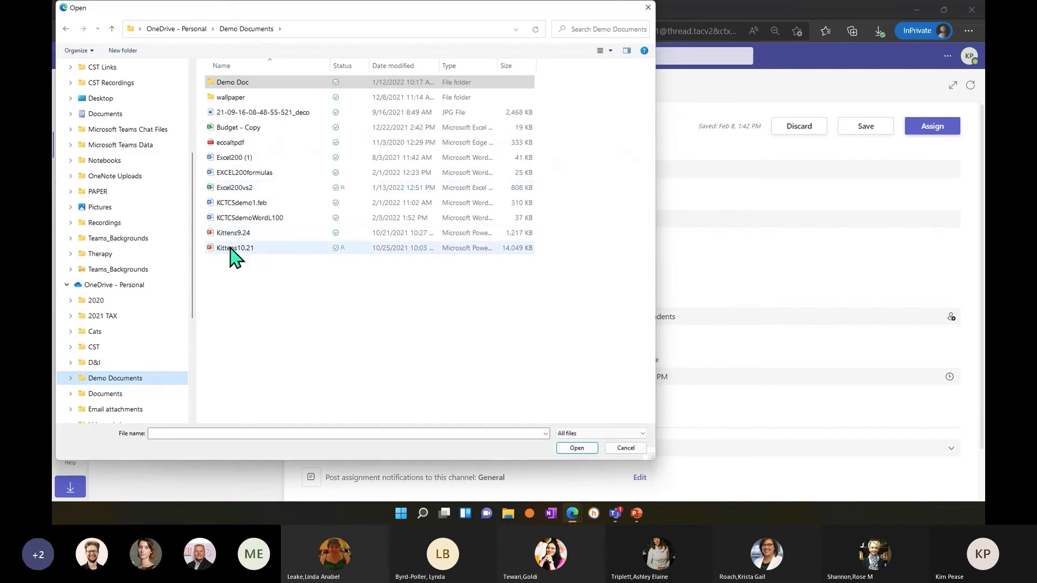
{"action": "double_click", "coordinate": [237, 85]}
{"action": "left_click", "coordinate": [247, 142]}
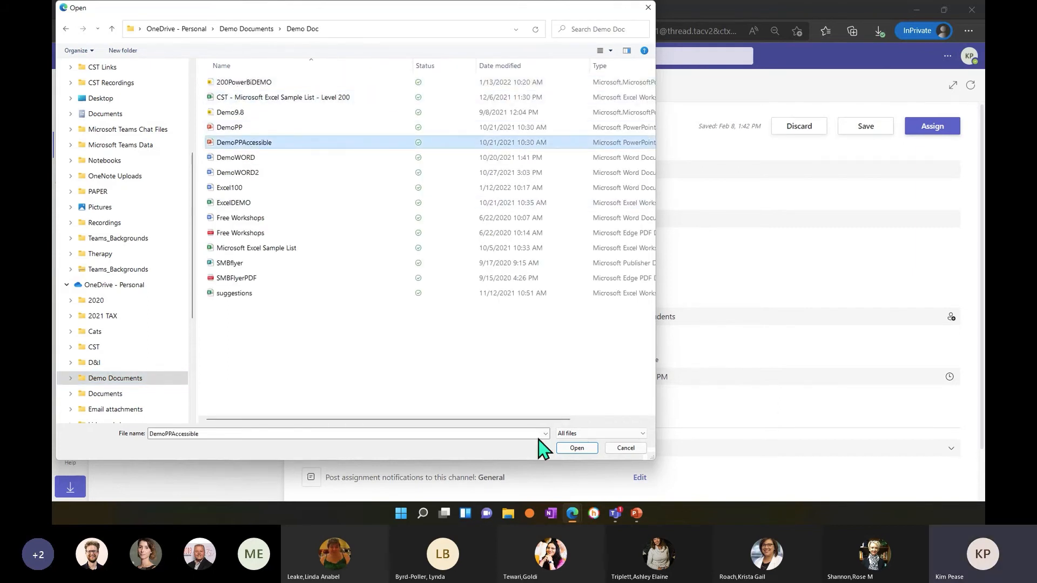
{"action": "left_click", "coordinate": [575, 448]}
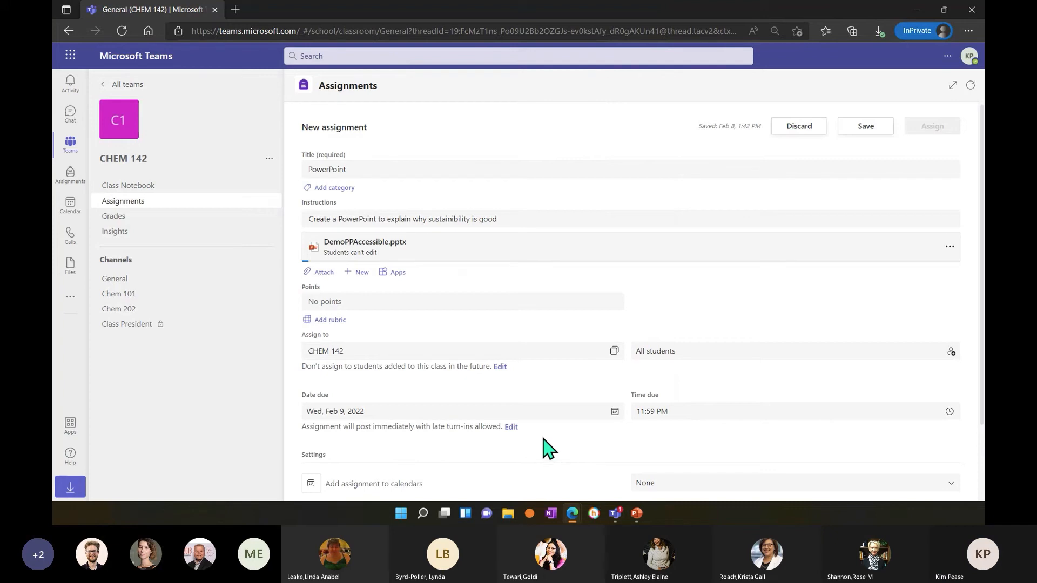
Add "Here is an example." to the end of the instructions and set the assignment's points to 100.
{"action": "left_click", "coordinate": [564, 221]}
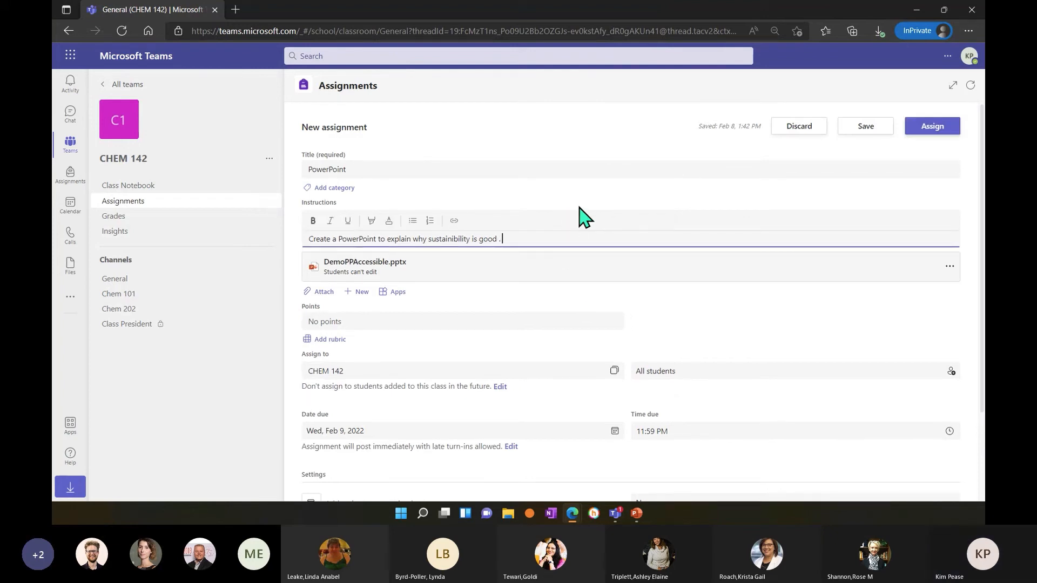
{"action": "type", "text": "is an"}
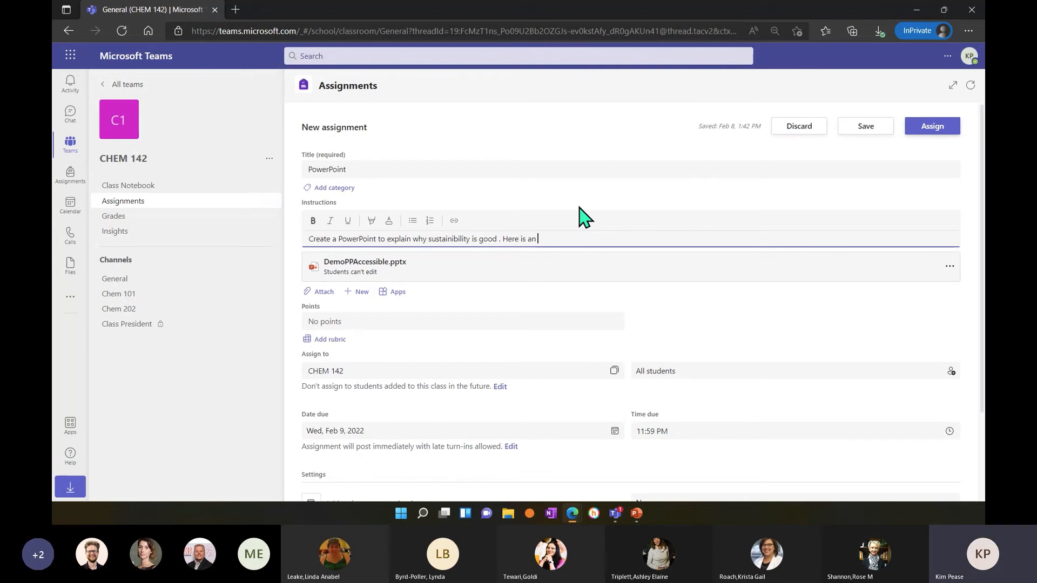
{"action": "type", "text": " exap"}
{"action": "left_click", "coordinate": [362, 320]}
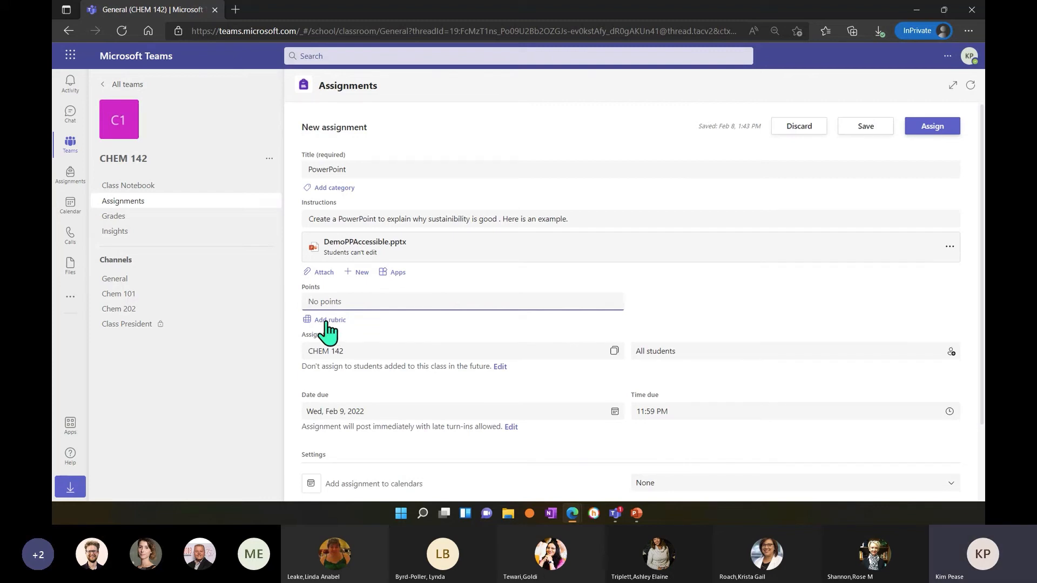
{"action": "type", "text": "100"}
Check which other classes the assignment can be given to, keeping only CHEM 142.
{"action": "left_click", "coordinate": [385, 354]}
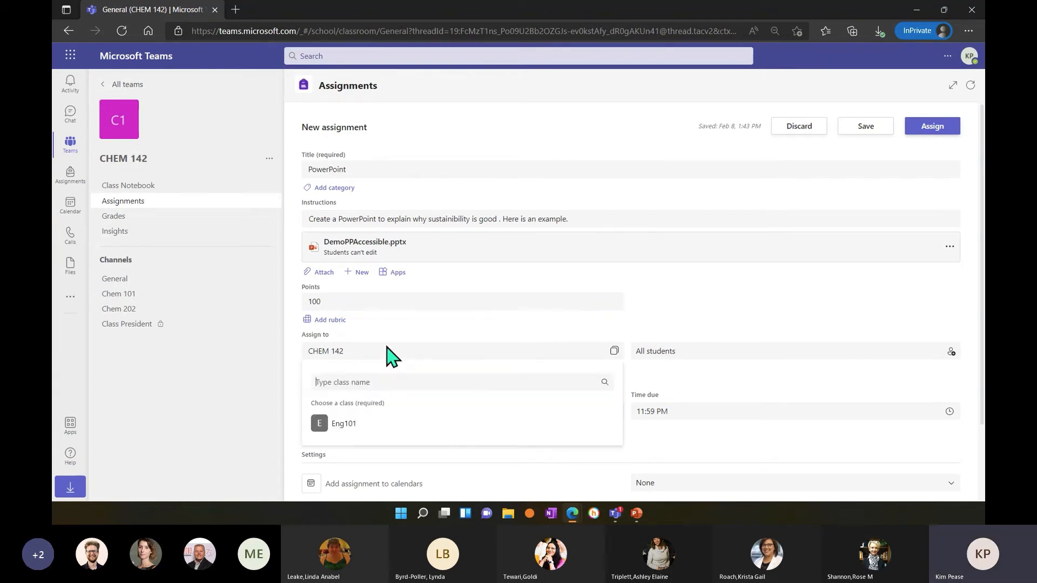
{"action": "left_click", "coordinate": [440, 335]}
{"action": "left_click", "coordinate": [408, 357]}
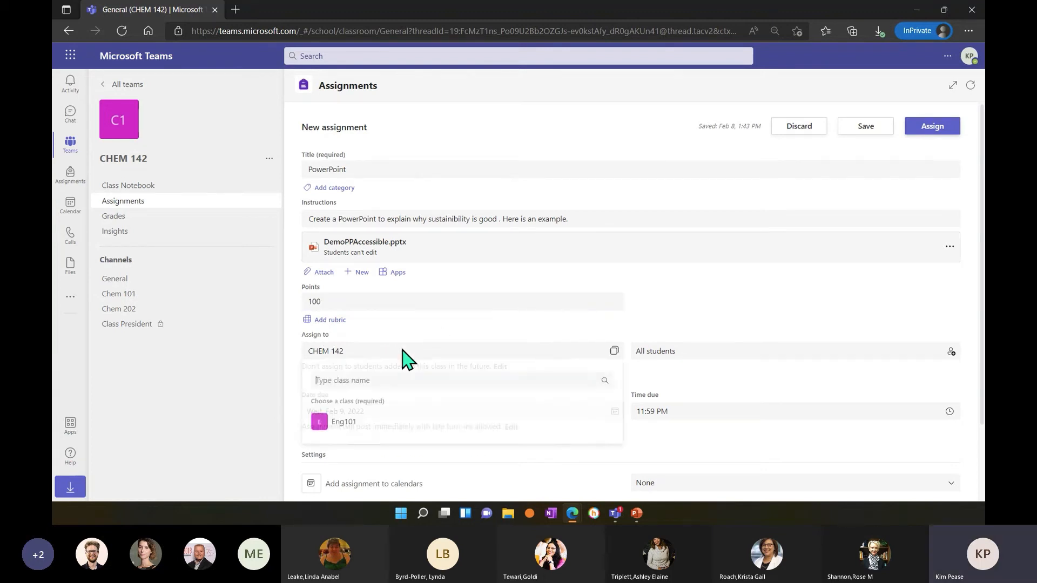
{"action": "scroll", "coordinate": [354, 430], "scroll_direction": "down", "scroll_amount": 2}
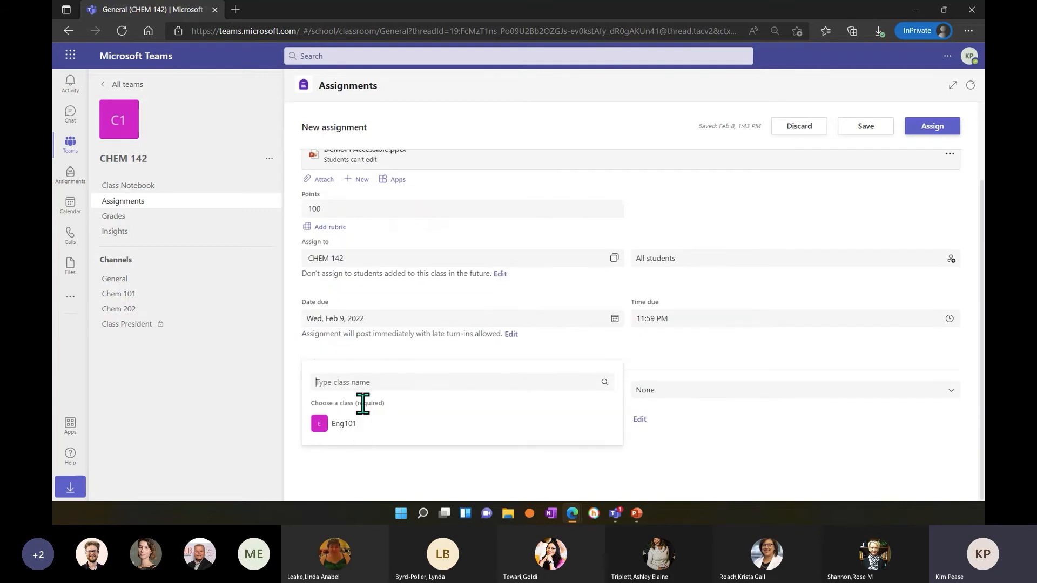
{"action": "left_click", "coordinate": [364, 258]}
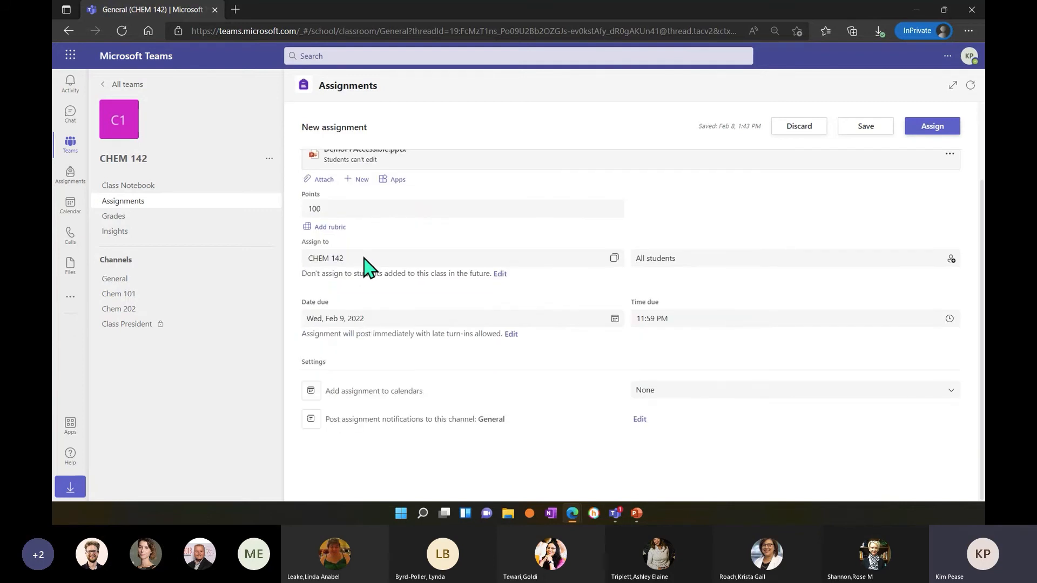
{"action": "left_click", "coordinate": [364, 259]}
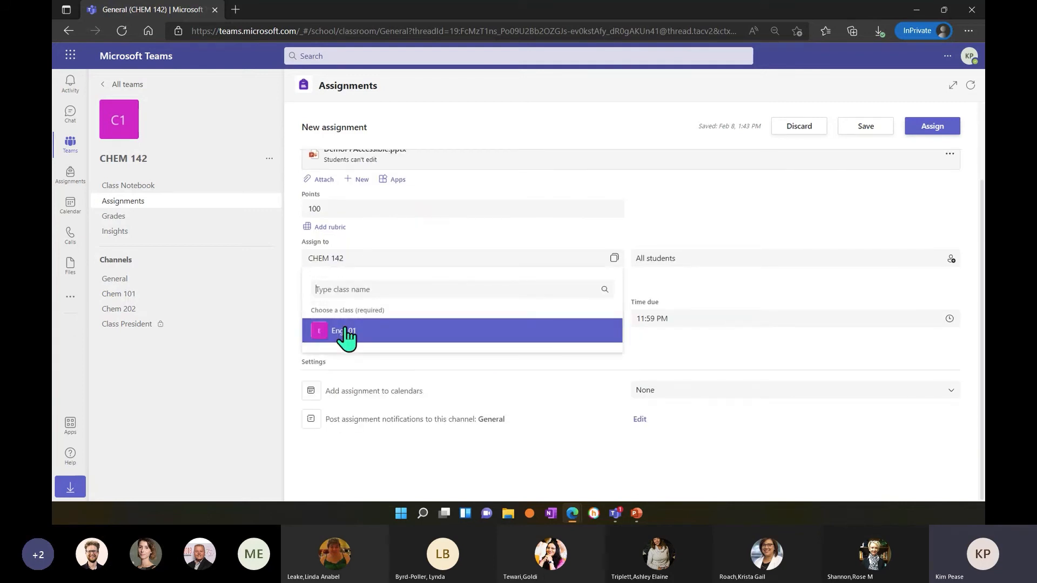
{"action": "left_click", "coordinate": [481, 257]}
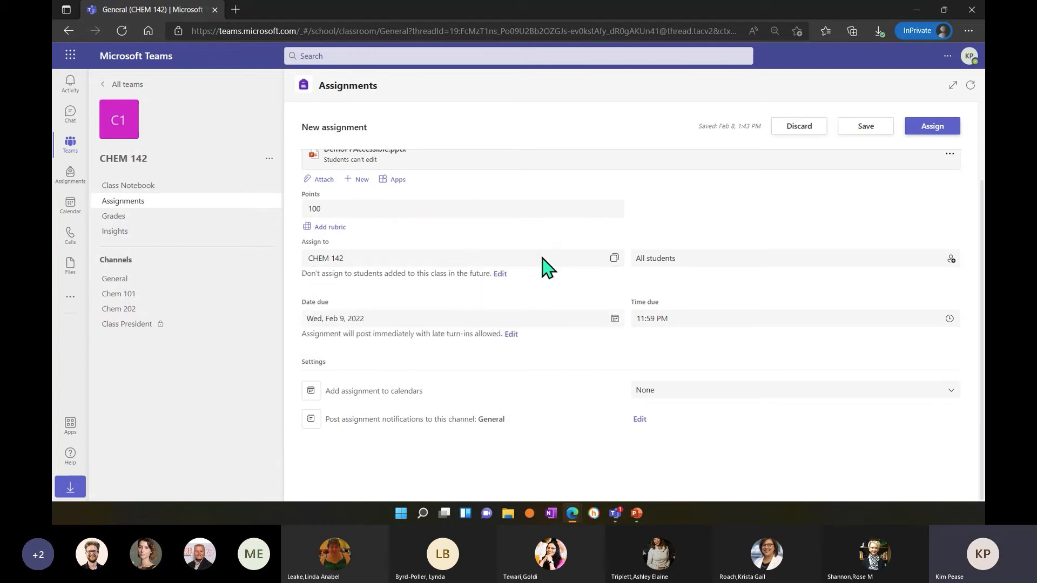
Keep the assignment addressed to All students and set its due date to Thu, Feb 17, 2022.
{"action": "left_click", "coordinate": [667, 261]}
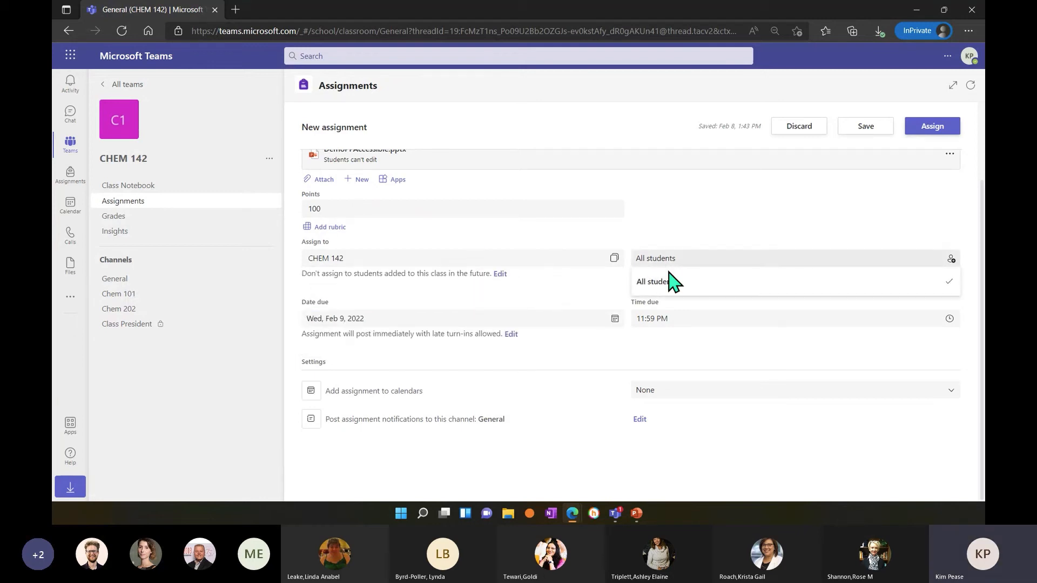
{"action": "left_click", "coordinate": [677, 283]}
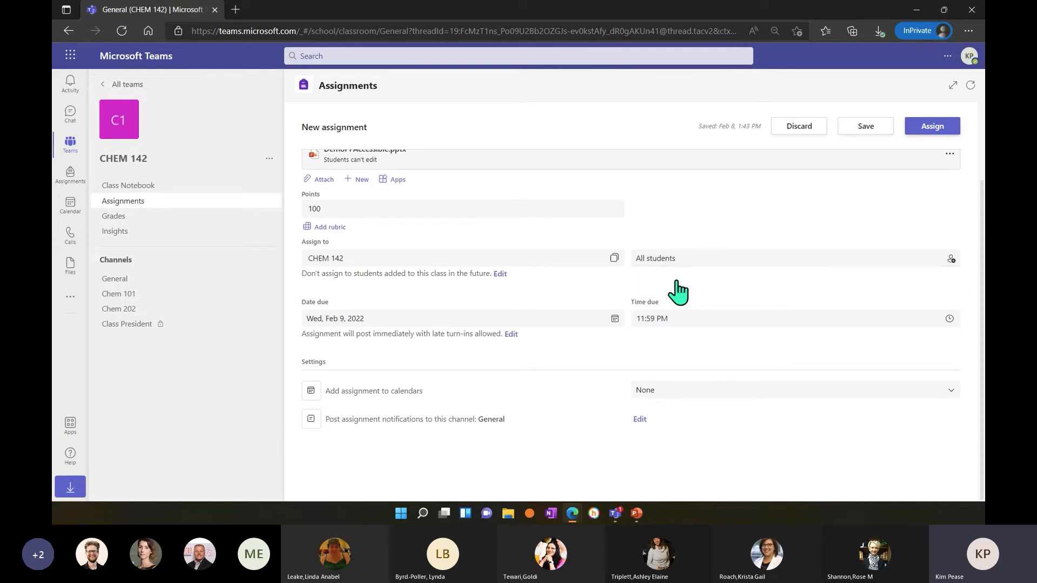
{"action": "left_click", "coordinate": [505, 323]}
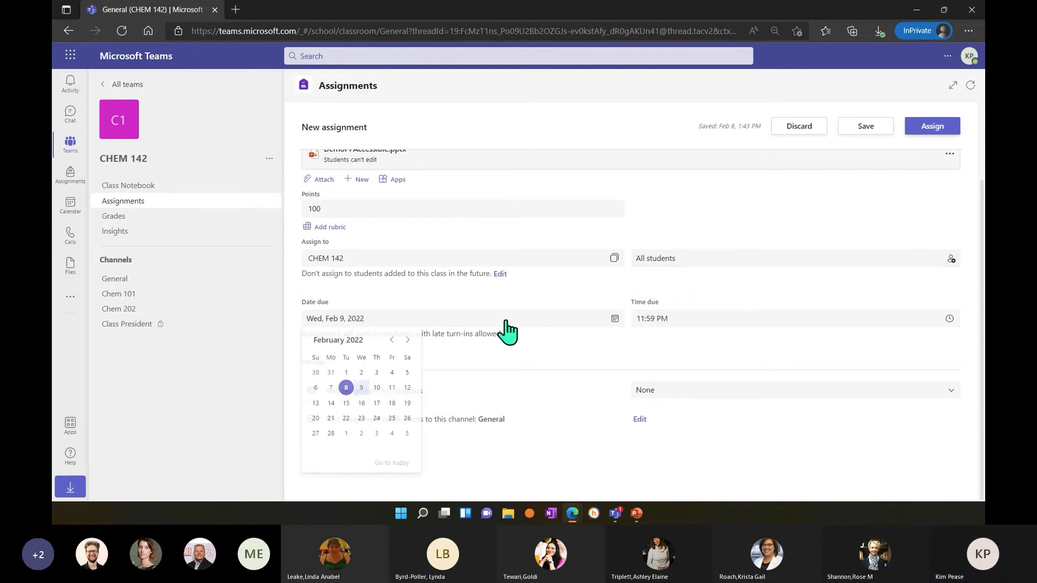
{"action": "left_click", "coordinate": [377, 405]}
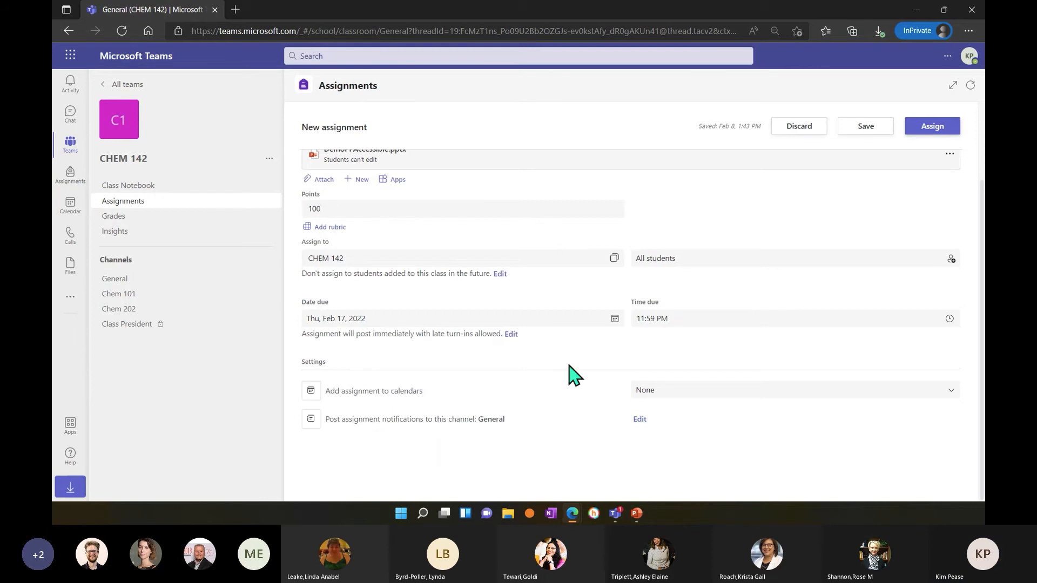
Set the PowerPoint assignment's due time to 10:00 AM.
{"action": "left_click", "coordinate": [695, 321]}
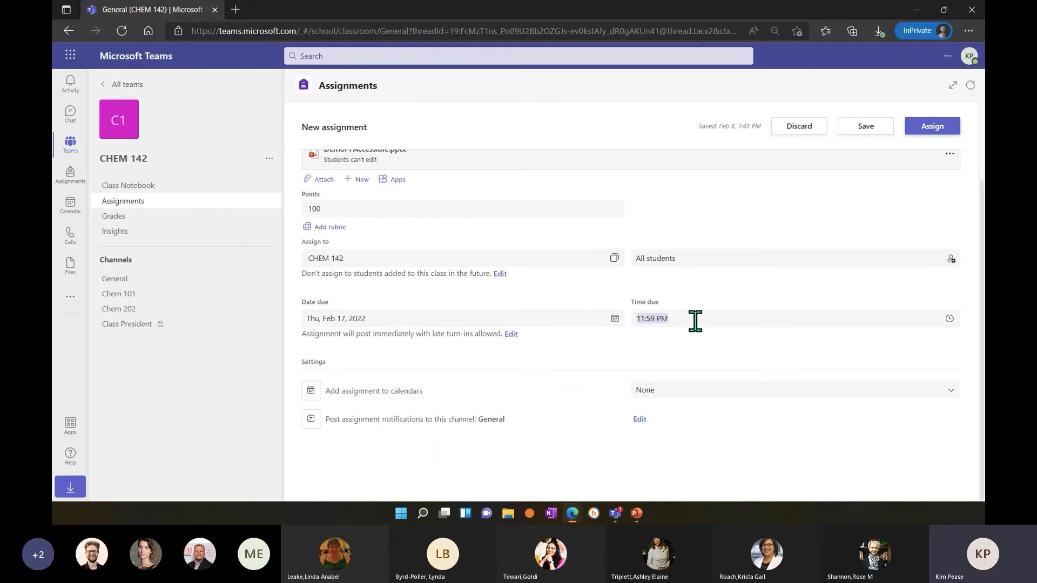
{"action": "left_click", "coordinate": [949, 319]}
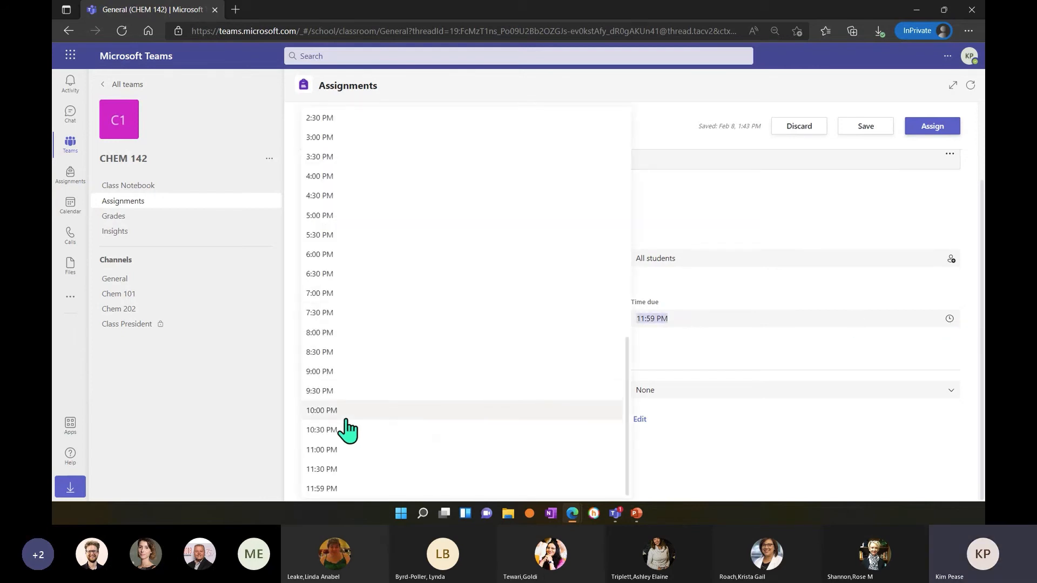
{"action": "scroll", "coordinate": [365, 405], "scroll_direction": "up", "scroll_amount": 10}
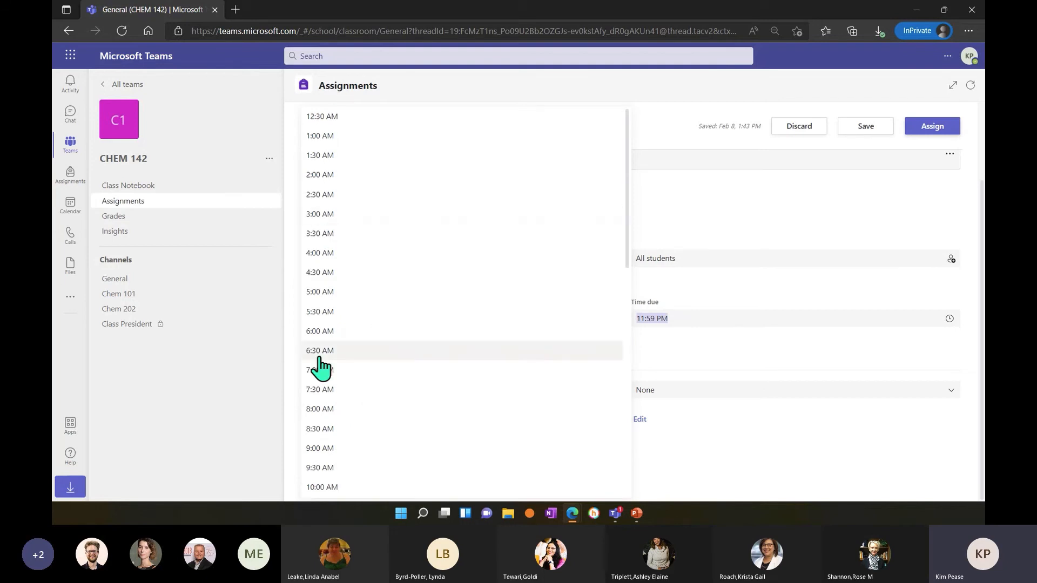
{"action": "scroll", "coordinate": [338, 432], "scroll_direction": "down", "scroll_amount": 3}
{"action": "left_click", "coordinate": [332, 389]}
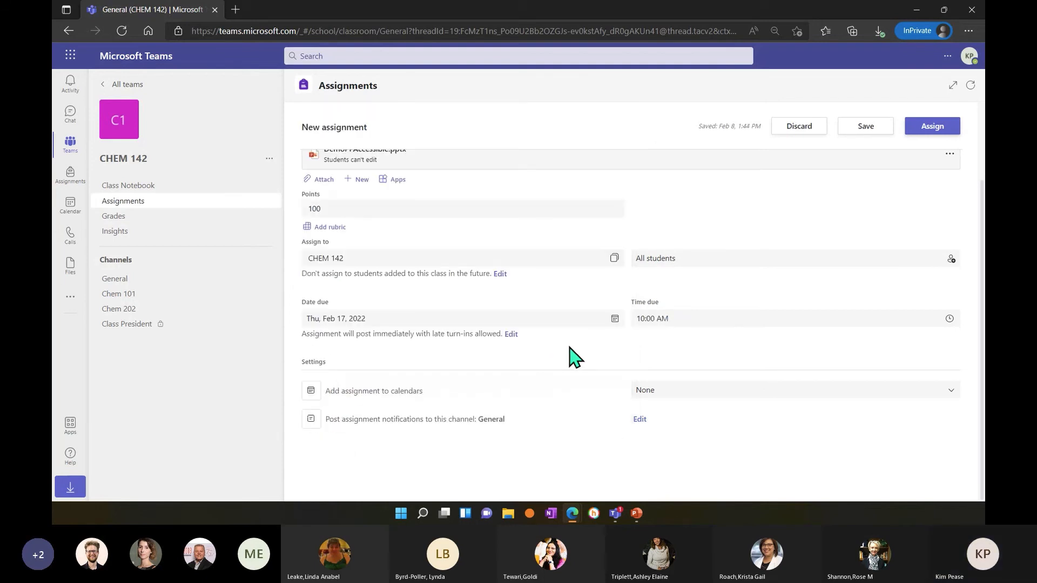
Keep the recipients at All students and the calendar option at None, and assign the PowerPoint assignment to CHEM 142.
{"action": "left_click", "coordinate": [953, 260]}
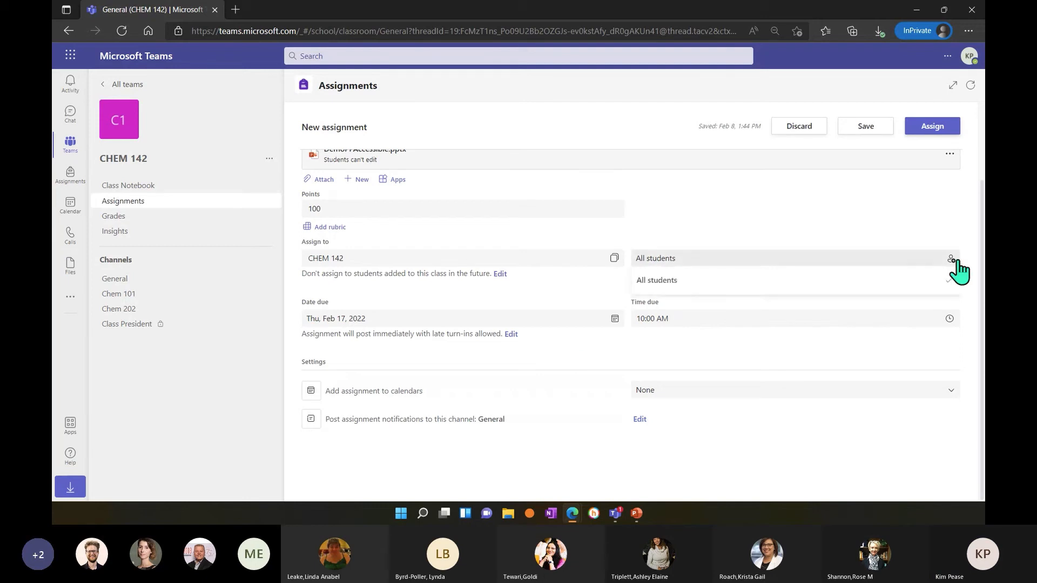
{"action": "left_click", "coordinate": [950, 283]}
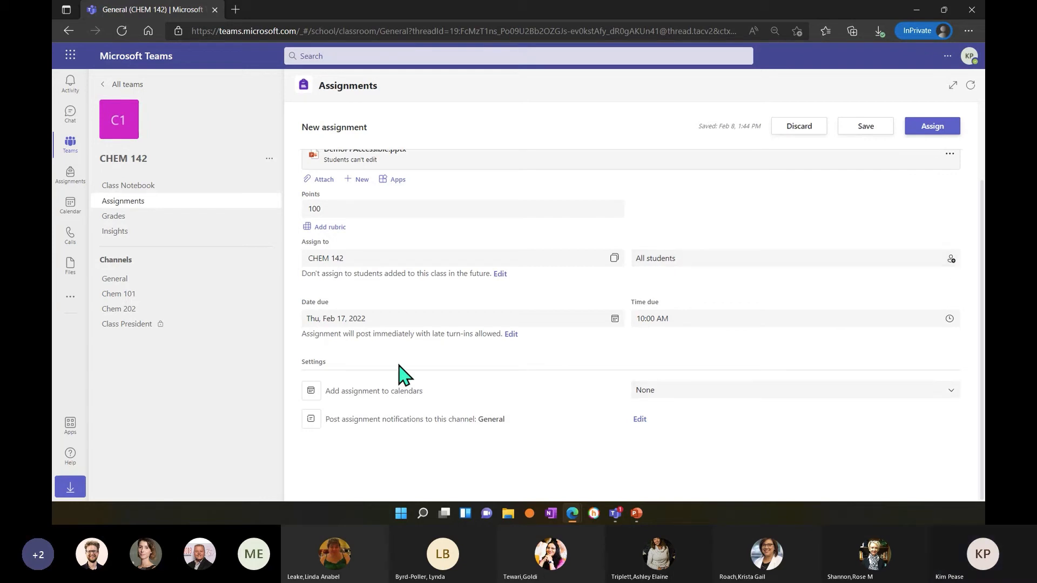
{"action": "left_click", "coordinate": [658, 391]}
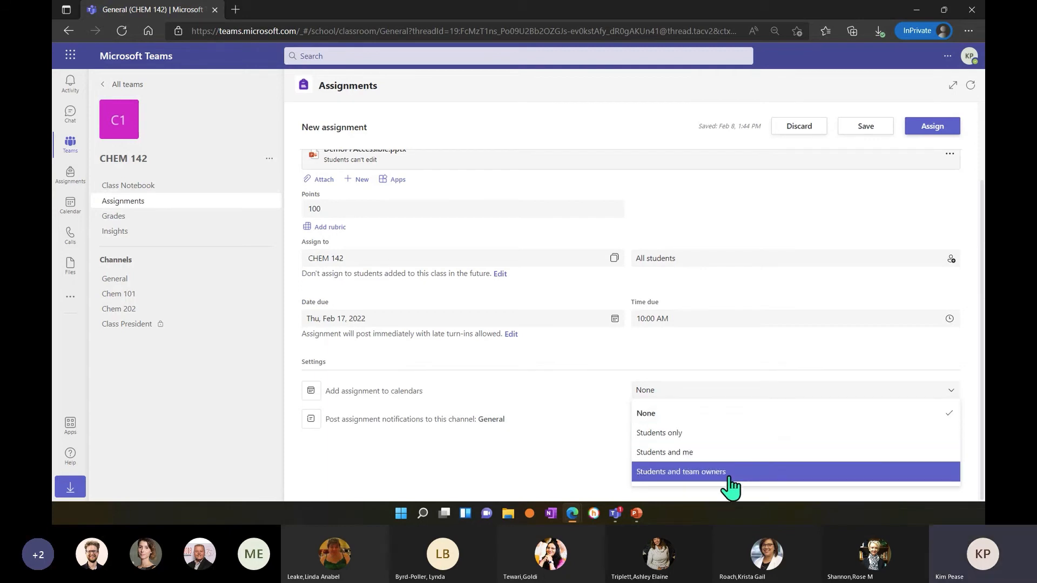
{"action": "left_click", "coordinate": [571, 402]}
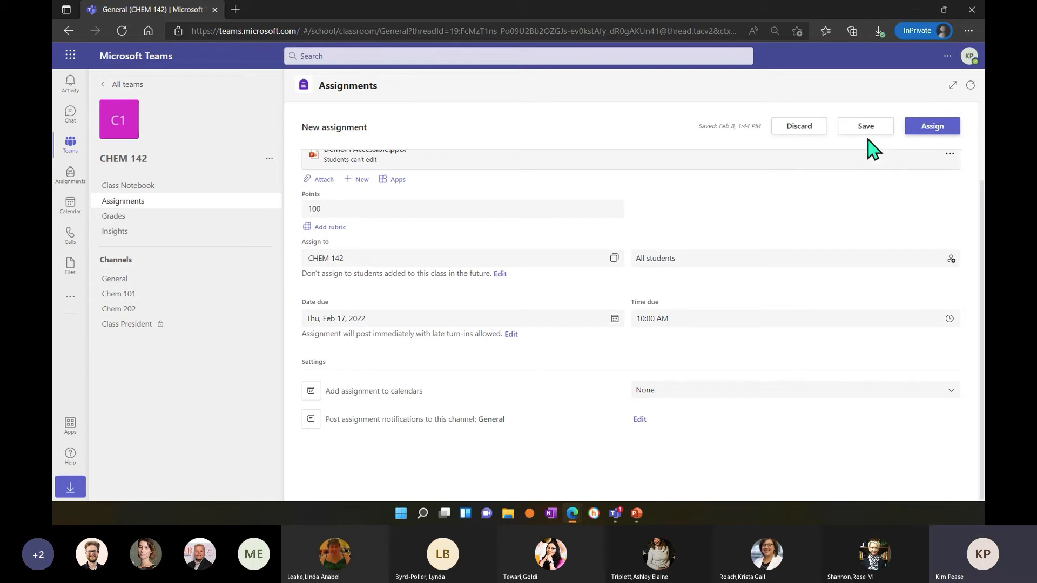
{"action": "left_click", "coordinate": [934, 128]}
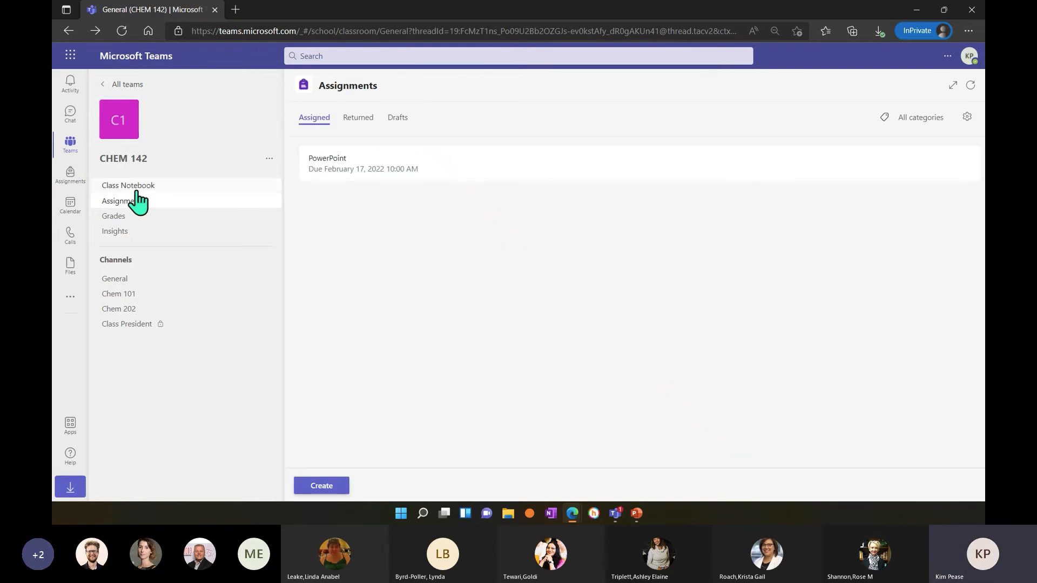
Review the PowerPoint assignment's To return and Returned lists, and check the class's Returned and Drafts assignments.
{"action": "left_click", "coordinate": [424, 171]}
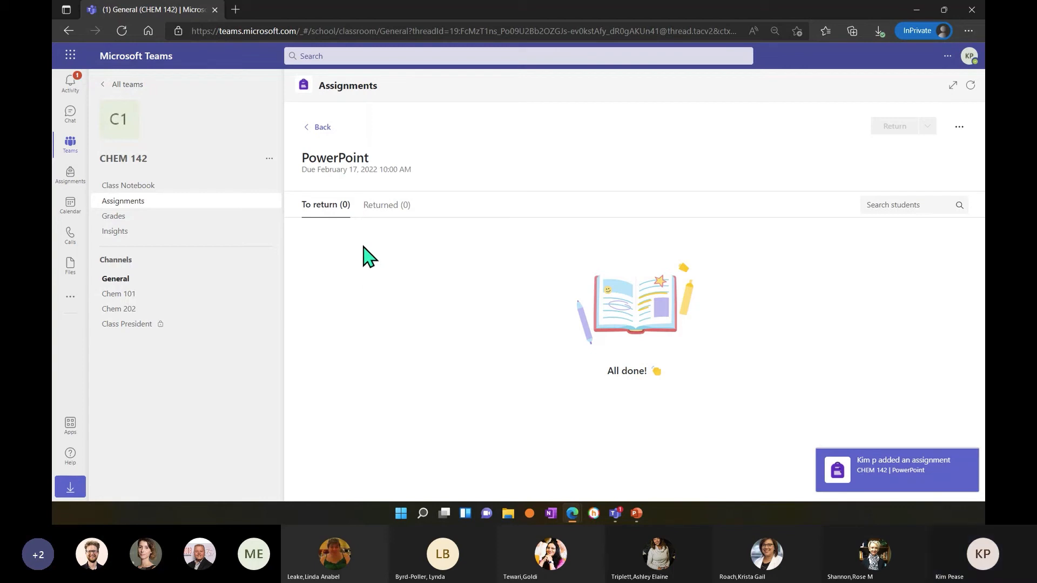
{"action": "left_click", "coordinate": [381, 207]}
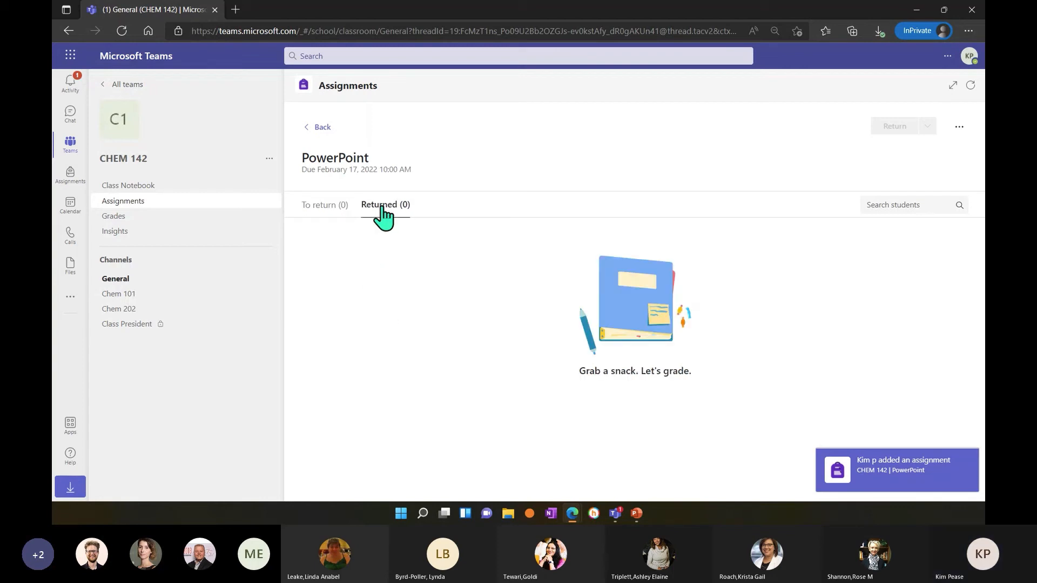
{"action": "left_click", "coordinate": [322, 128]}
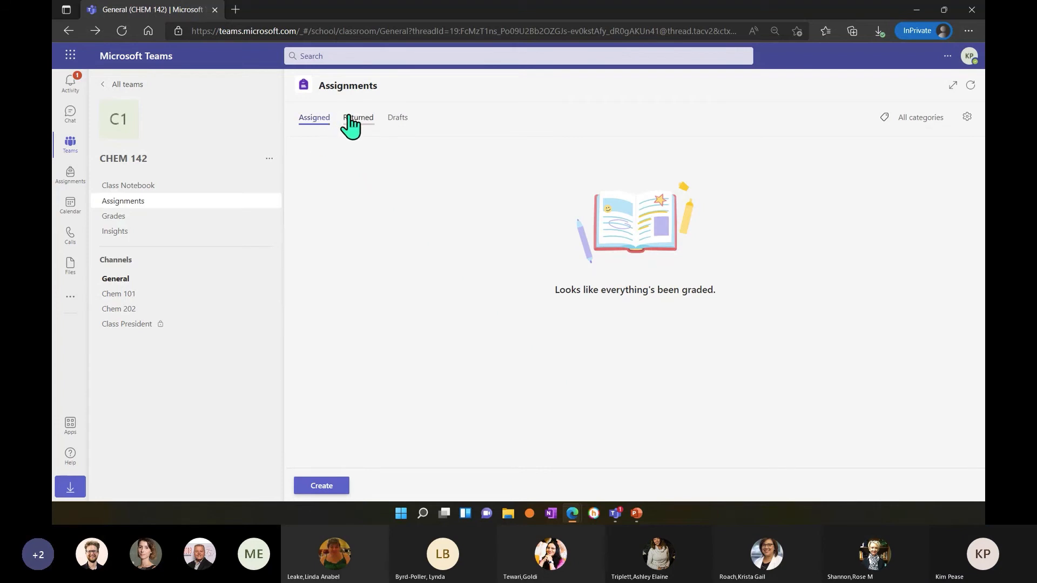
{"action": "left_click", "coordinate": [350, 117]}
{"action": "left_click", "coordinate": [389, 119]}
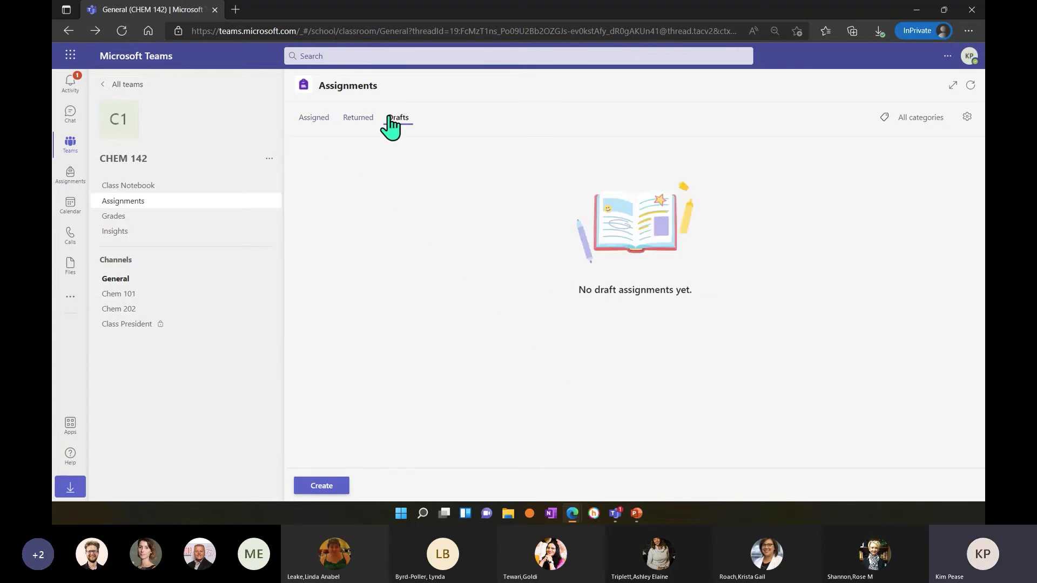
{"action": "left_click", "coordinate": [328, 120]}
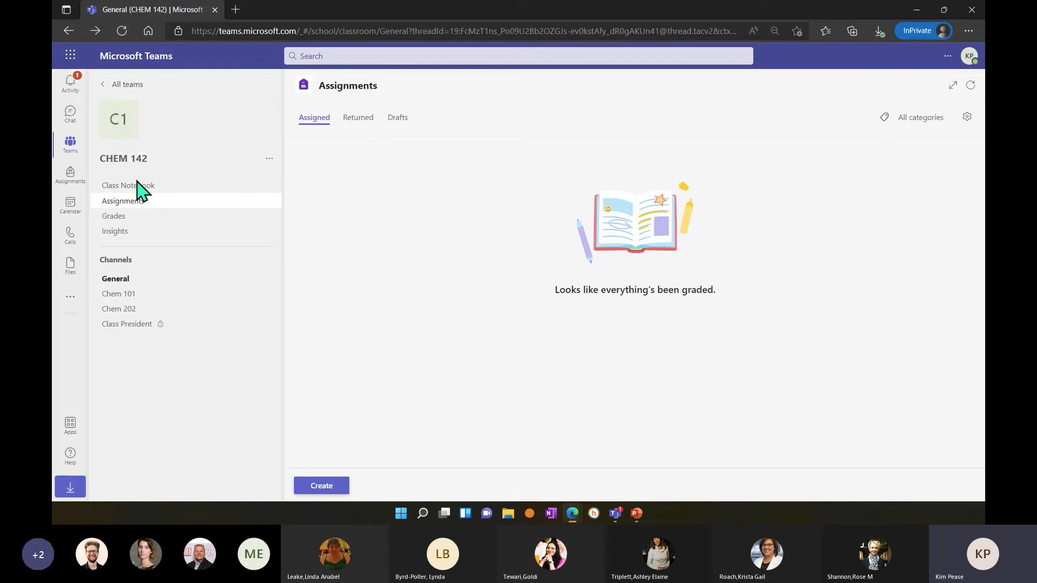
Check the CHEM 142 gradebook, including one student's grade record and the submission page for the viewed PowerPoint assignment.
{"action": "left_click", "coordinate": [125, 217]}
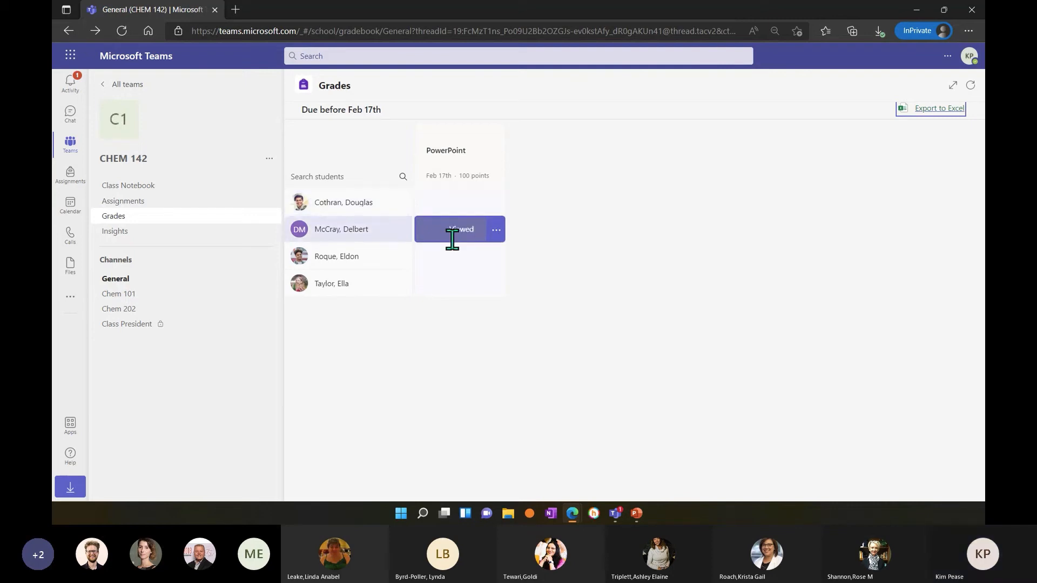
{"action": "left_click", "coordinate": [460, 229]}
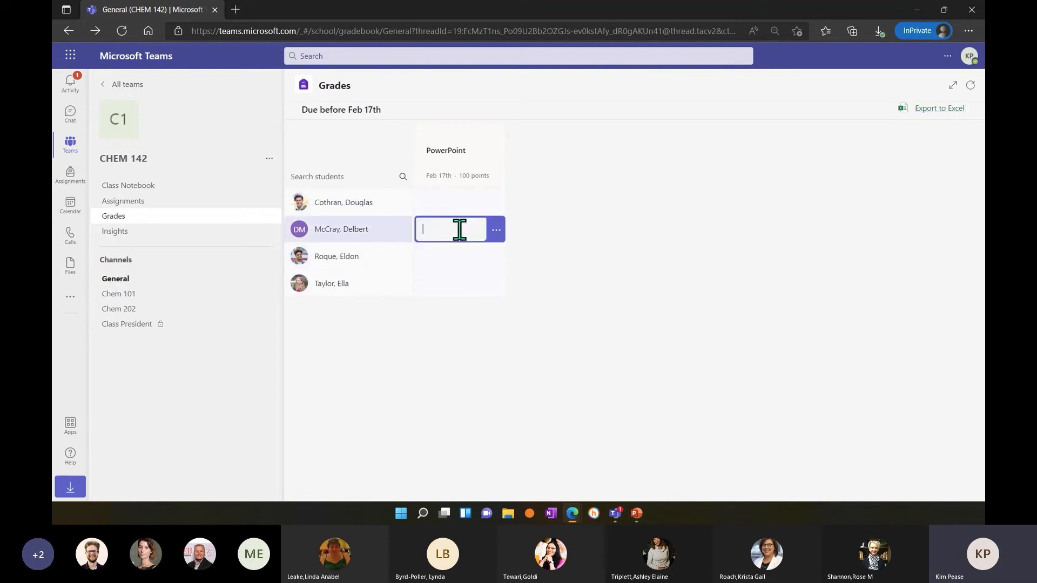
{"action": "left_click", "coordinate": [382, 232]}
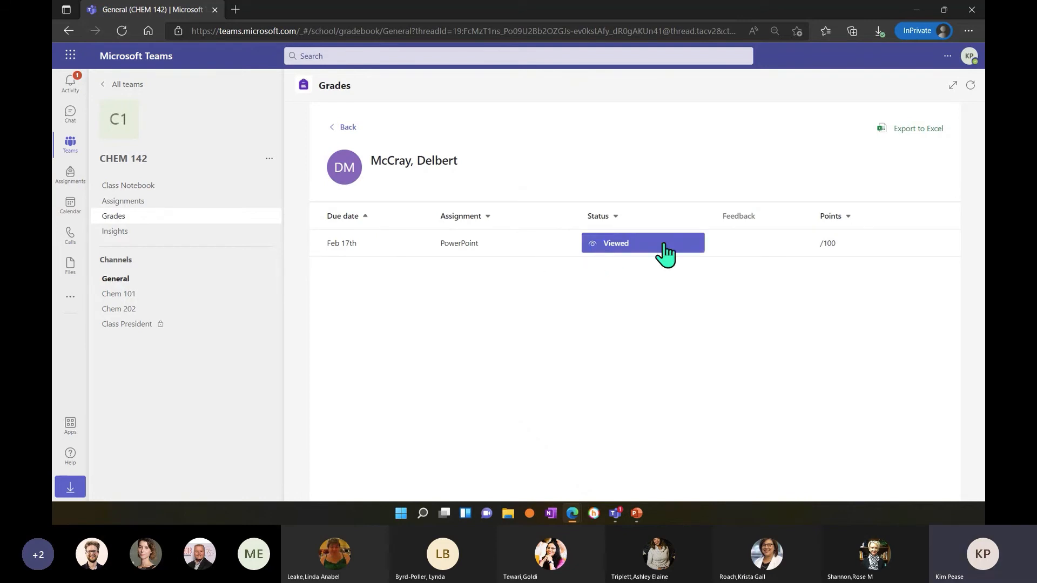
{"action": "left_click", "coordinate": [621, 252]}
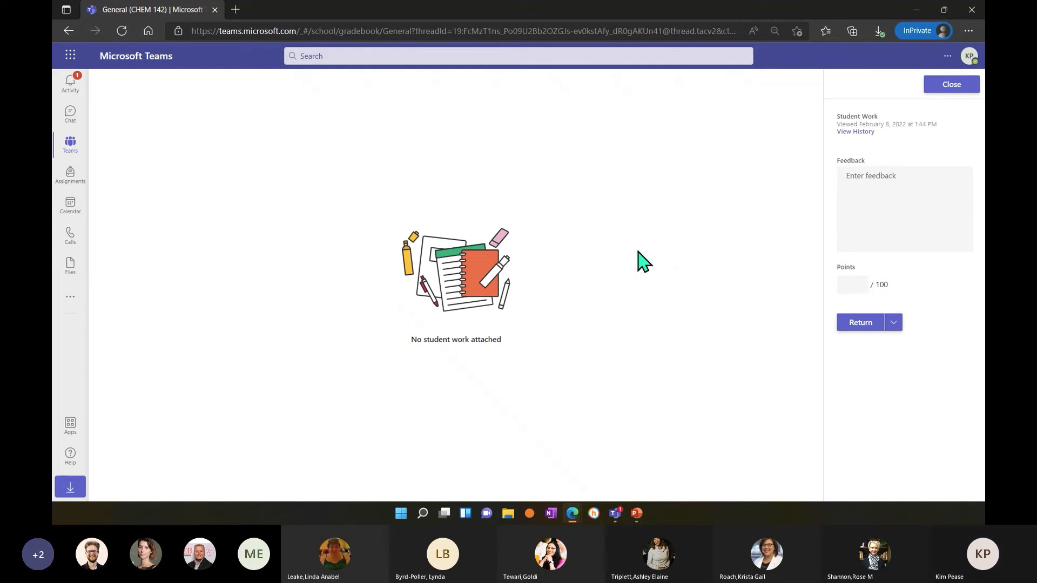
{"action": "left_click", "coordinate": [963, 85]}
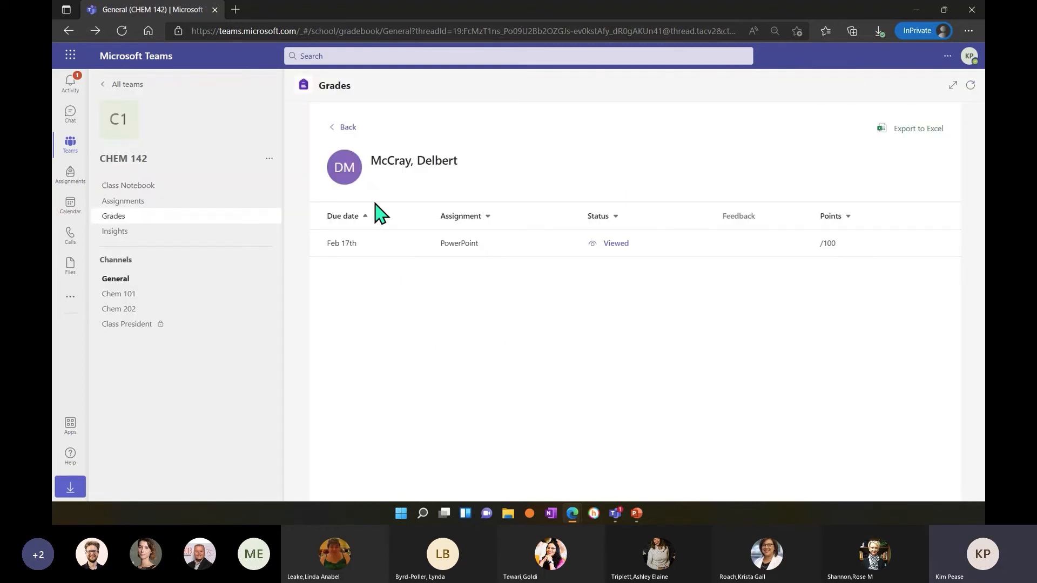
{"action": "left_click", "coordinate": [340, 130]}
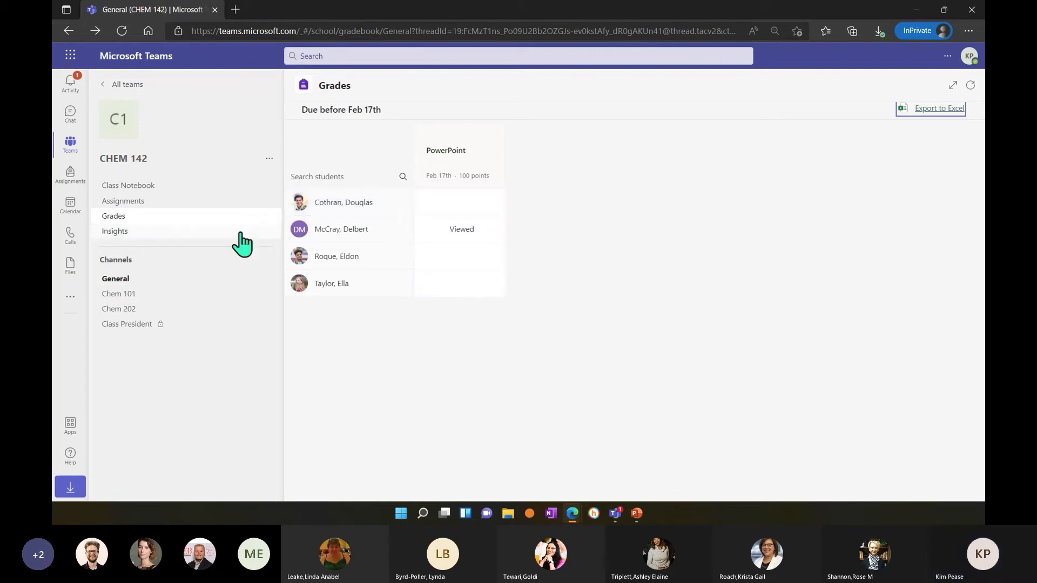
Examine the Insights dashboards of CHEM 142 and Eng101, and view Eng101's Assignments page.
{"action": "left_click", "coordinate": [139, 233]}
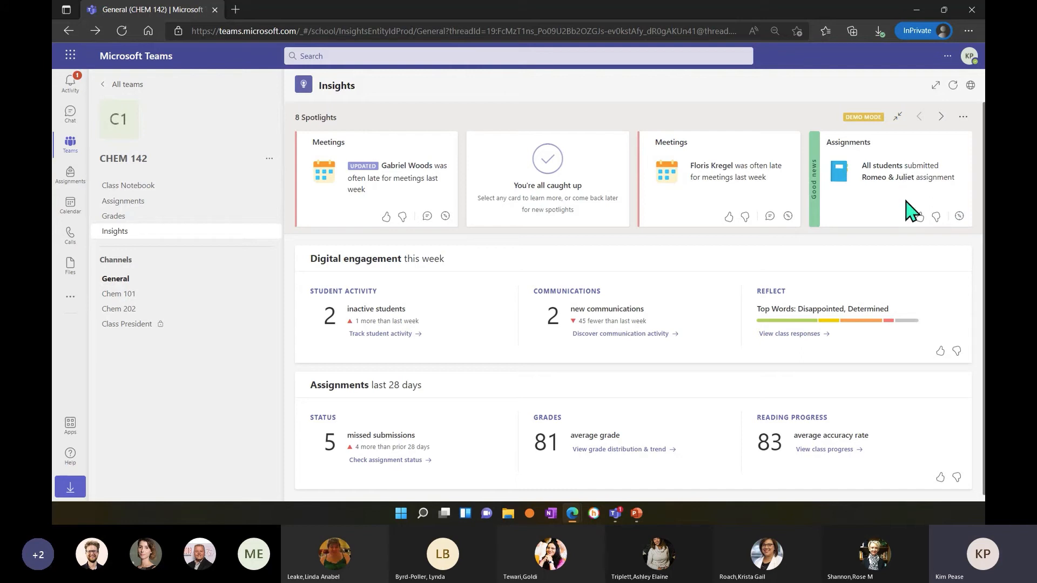
{"action": "scroll", "coordinate": [492, 251], "scroll_direction": "down", "scroll_amount": 1}
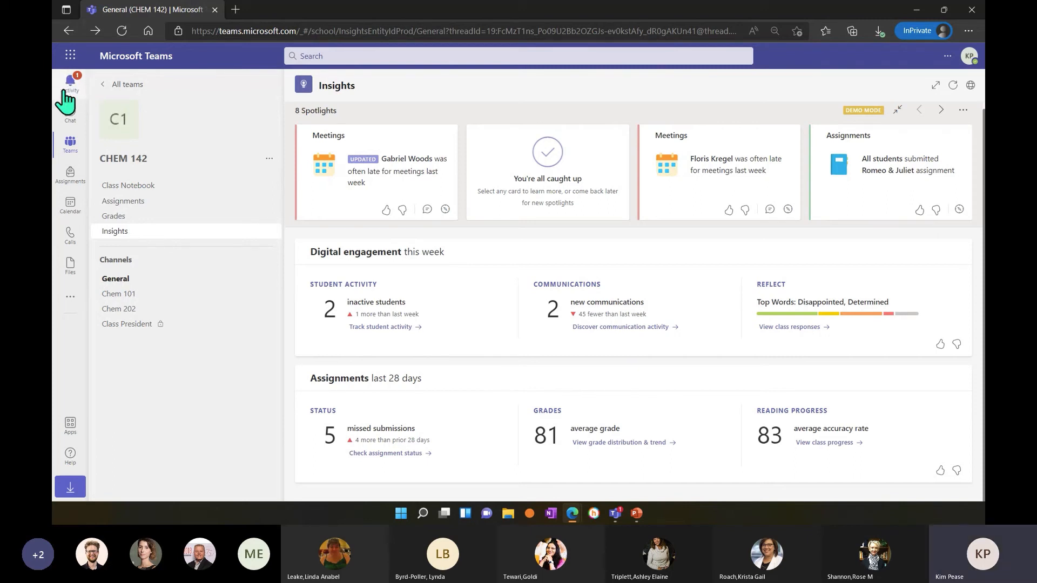
{"action": "left_click", "coordinate": [108, 86]}
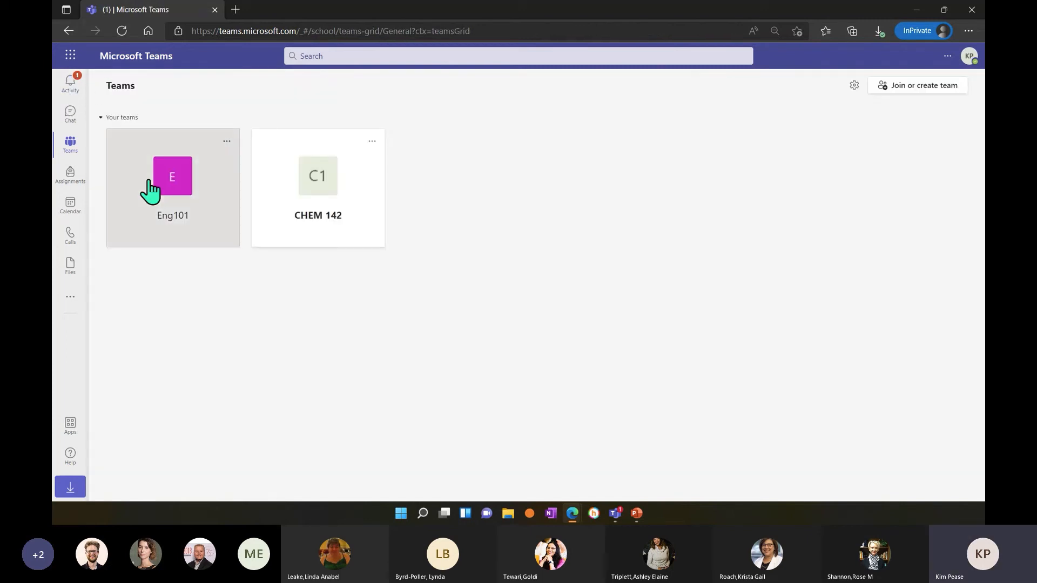
{"action": "left_click", "coordinate": [150, 184]}
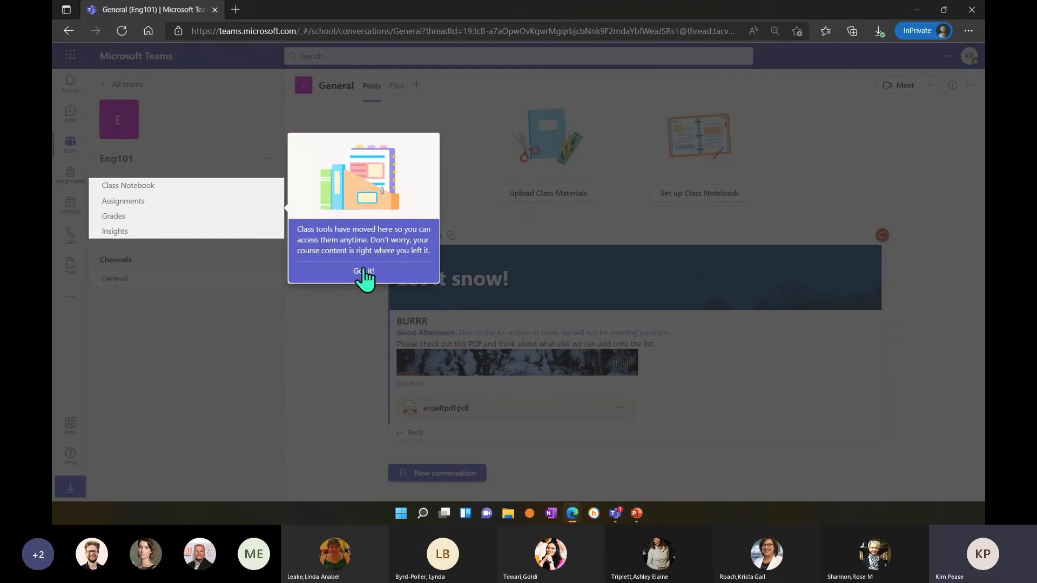
{"action": "left_click", "coordinate": [363, 271]}
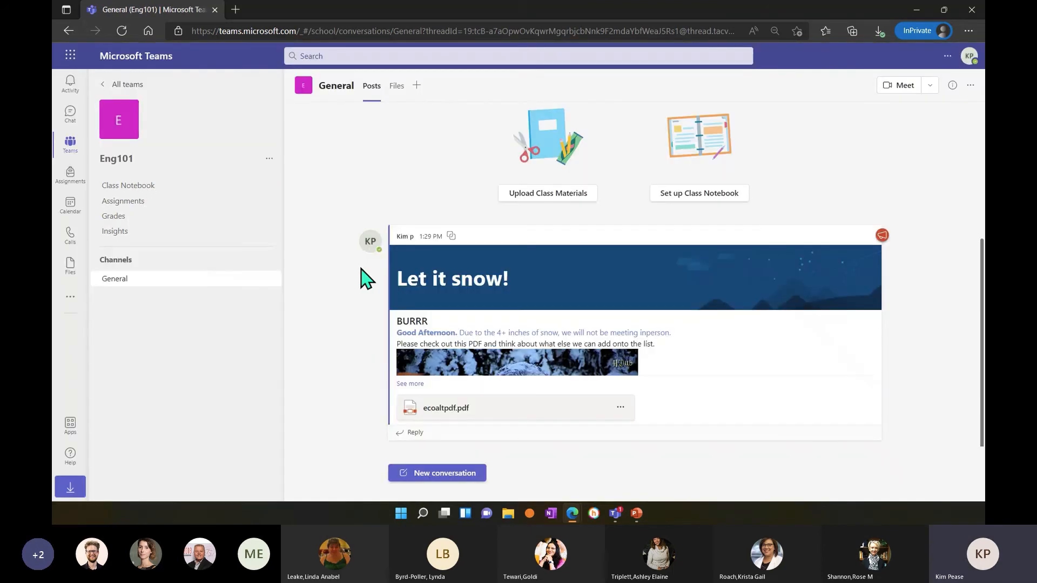
{"action": "left_click", "coordinate": [114, 233]}
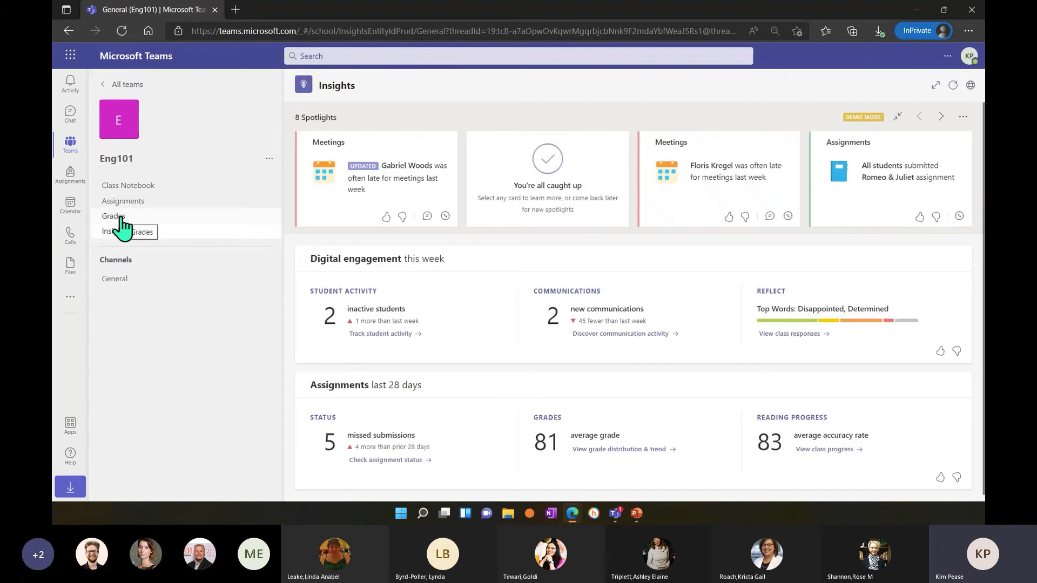
{"action": "left_click", "coordinate": [124, 206]}
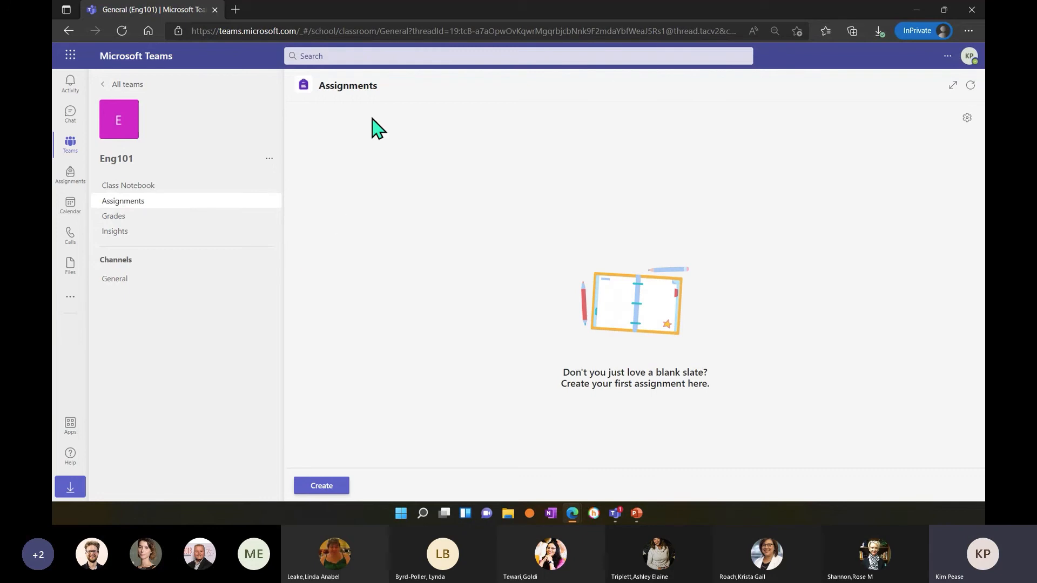
Return to CHEM 142's General channel and view the automatic post for the PowerPoint assignment and its reaction.
{"action": "left_click", "coordinate": [104, 88]}
{"action": "left_click", "coordinate": [361, 230]}
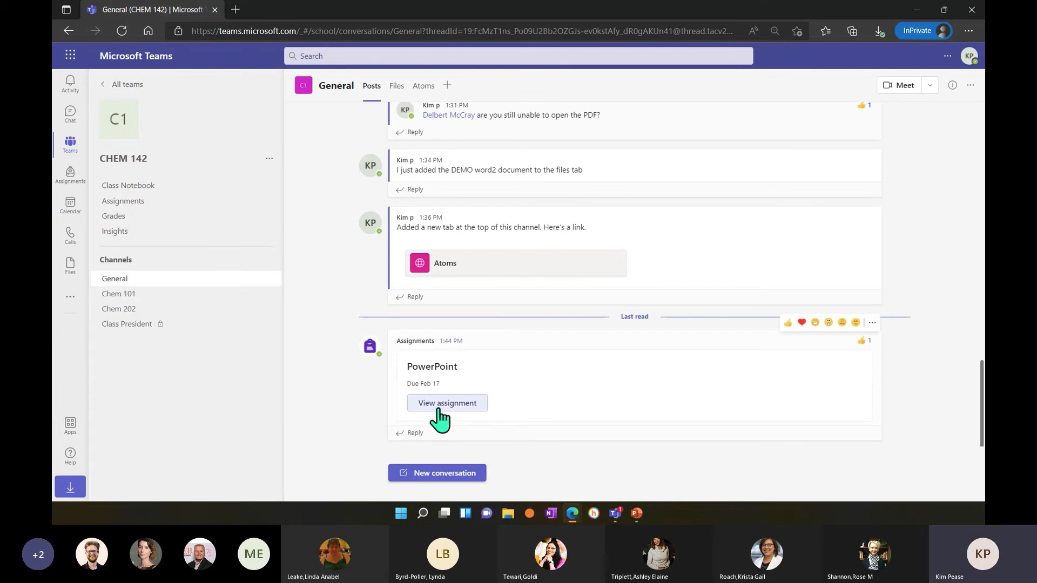
{"action": "mouse_move", "coordinate": [863, 351]}
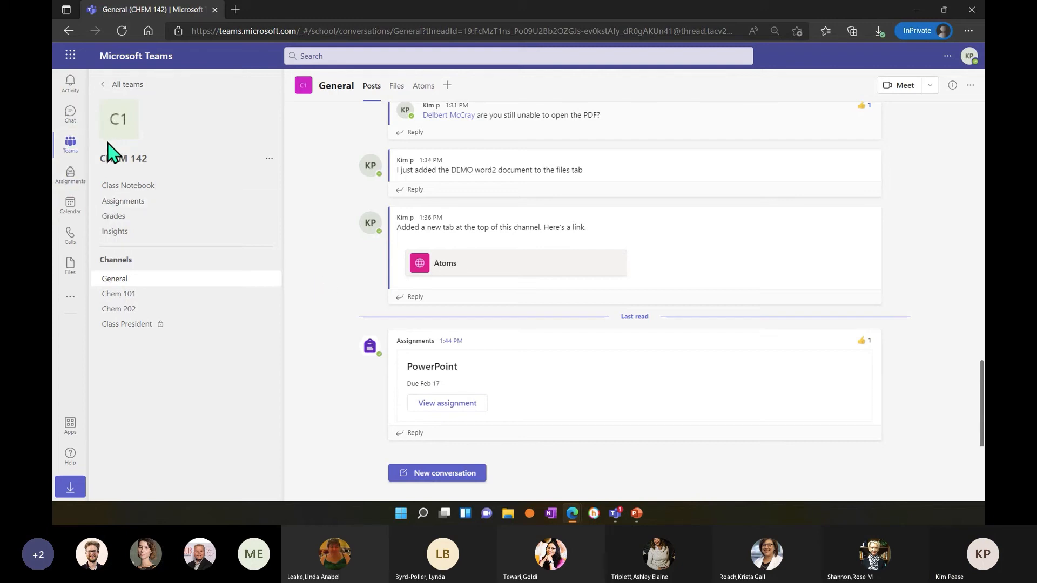
Start a quiz assignment for the Eng101 class and create a new Forms quiz for it.
{"action": "left_click", "coordinate": [71, 179]}
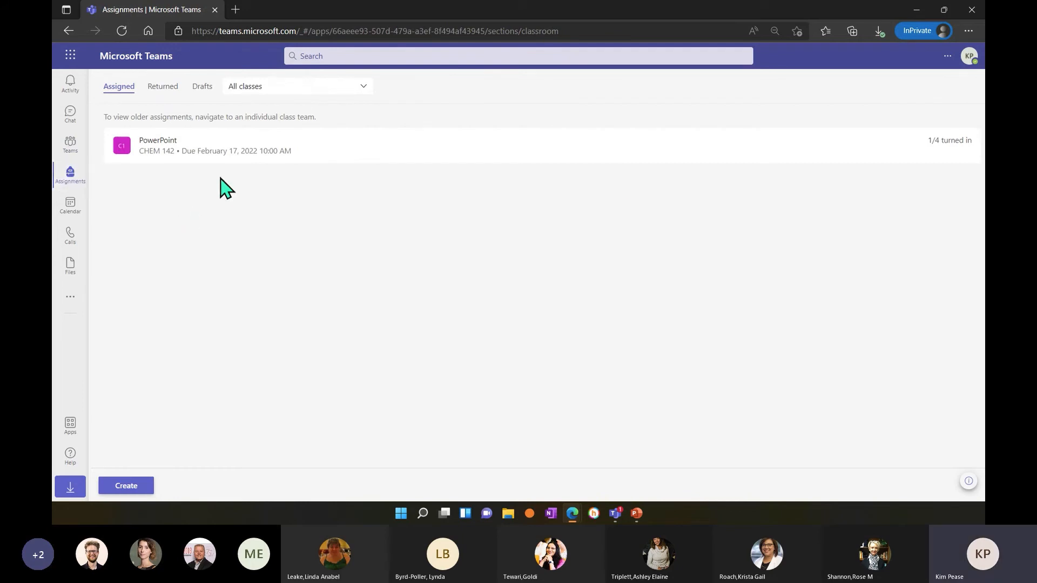
{"action": "left_click", "coordinate": [133, 485]}
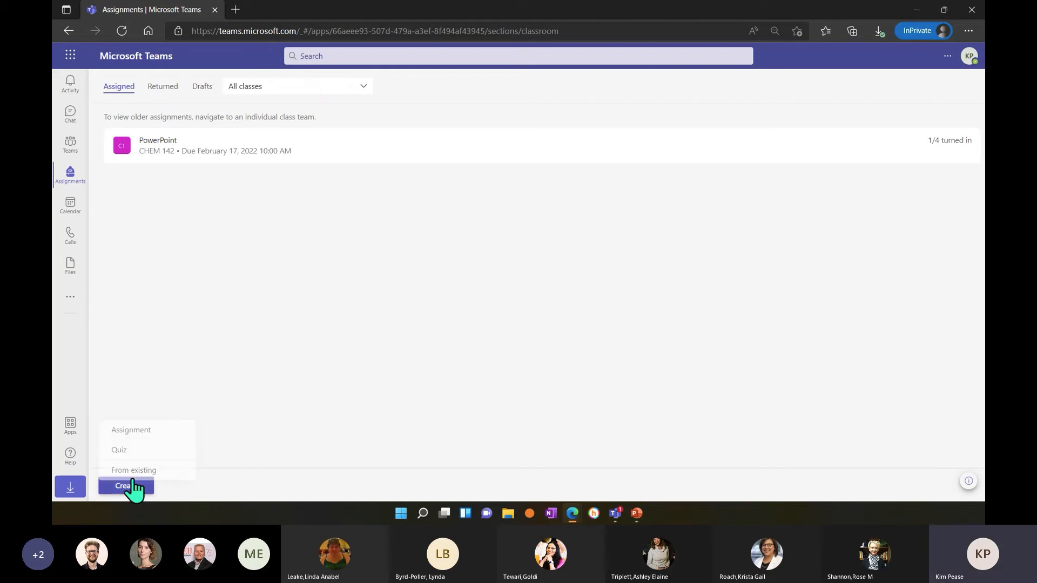
{"action": "left_click", "coordinate": [129, 447]}
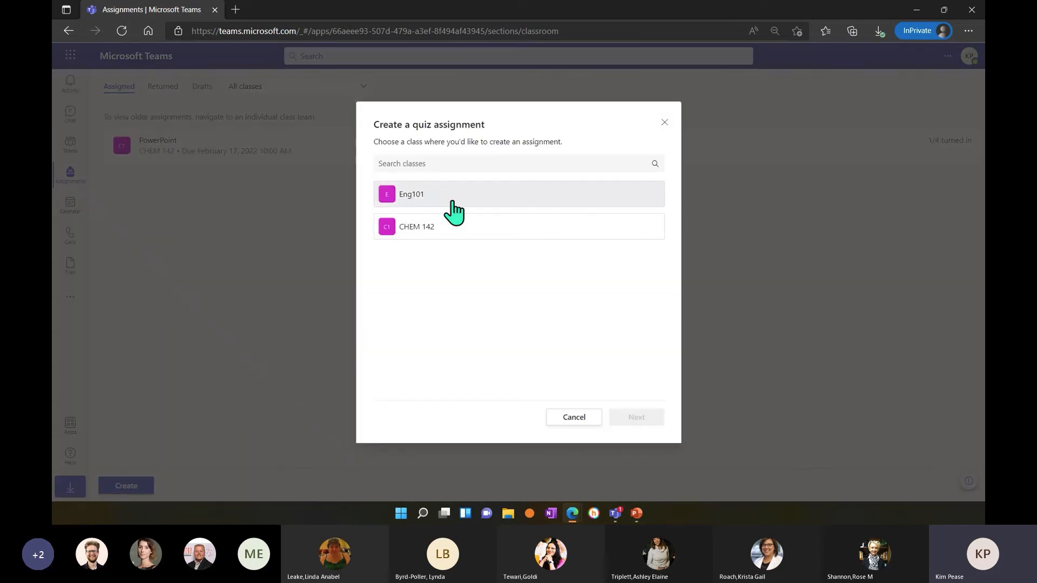
{"action": "left_click", "coordinate": [449, 201]}
{"action": "left_click", "coordinate": [627, 419]}
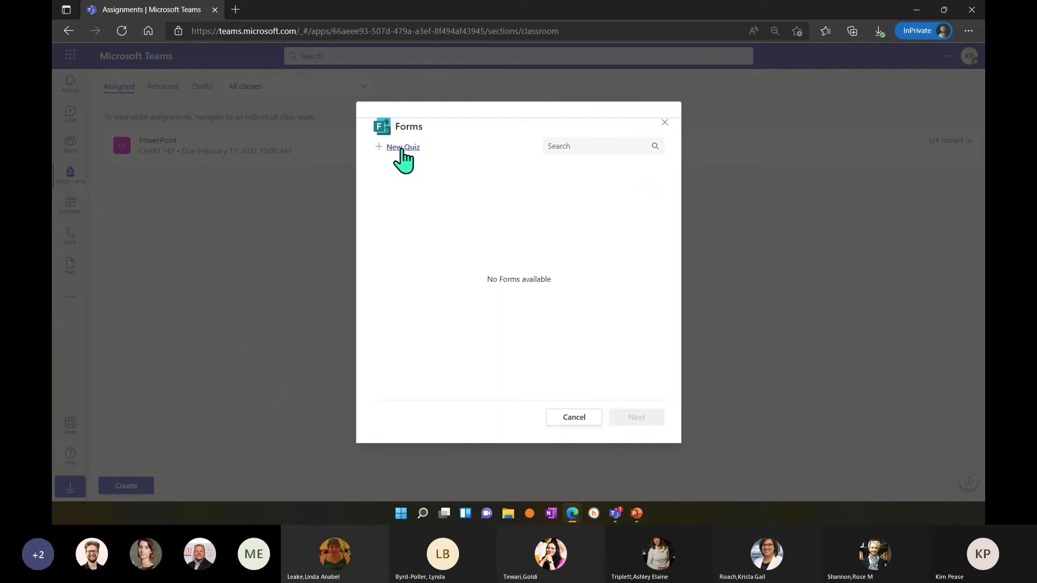
{"action": "left_click", "coordinate": [402, 148]}
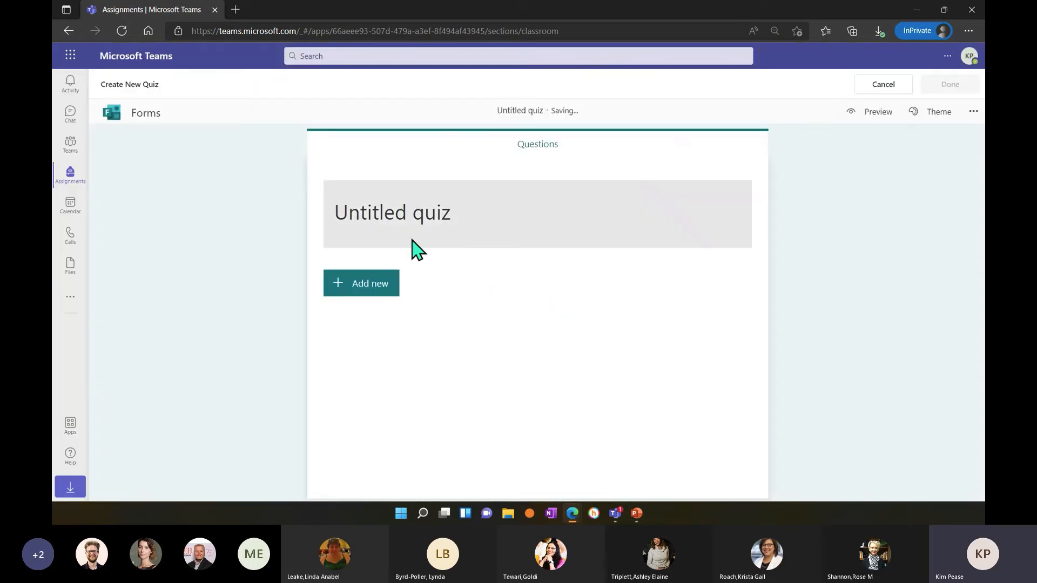
Title the new quiz "Snow Day Quiz", leaving its description blank.
{"action": "left_click", "coordinate": [426, 218]}
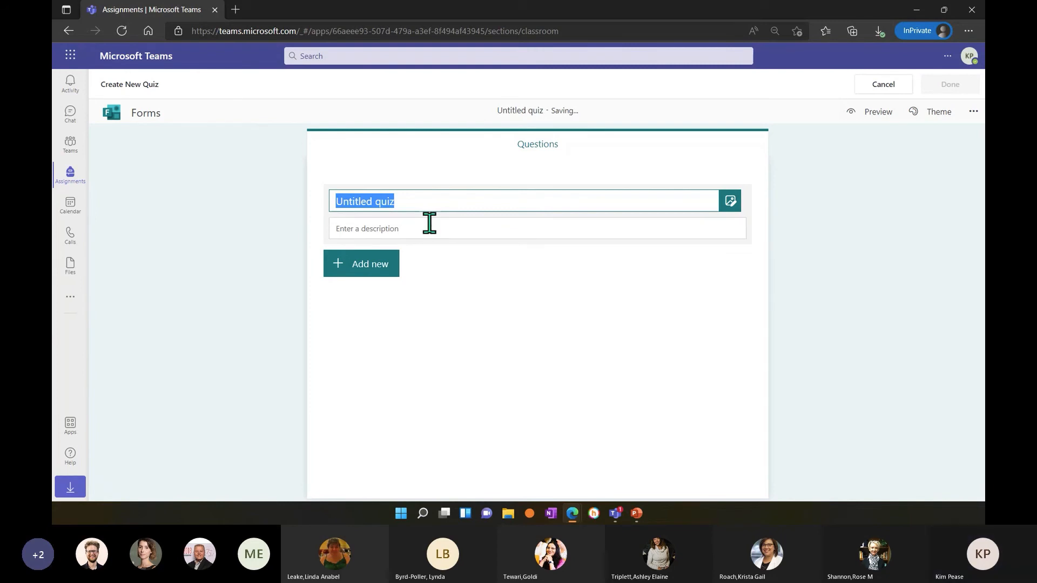
{"action": "type", "text": "SNowday"}
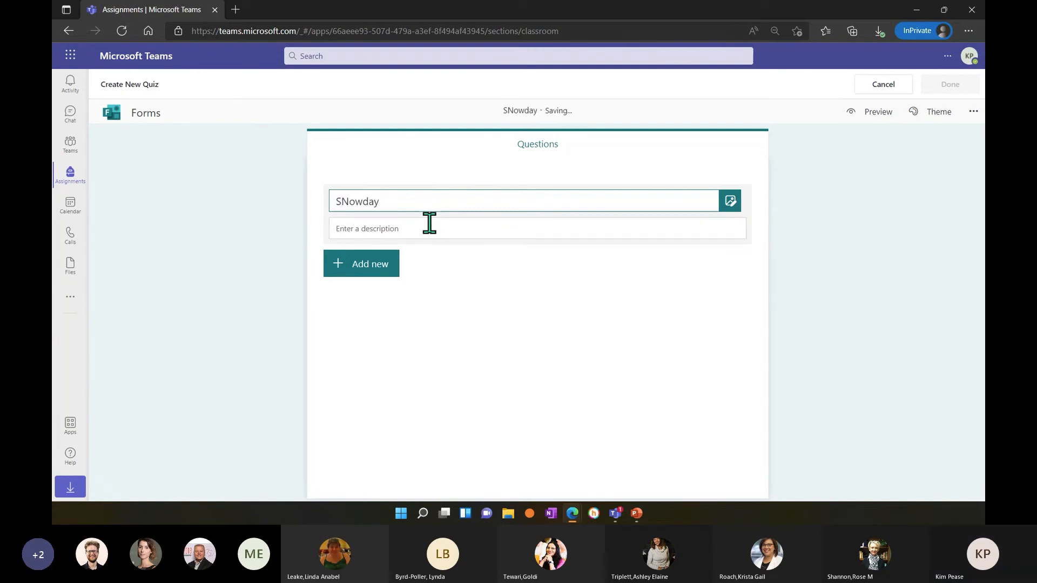
{"action": "key", "text": "BackSpace"}
{"action": "key", "text": "BackSpace"}
{"action": "key", "text": "BackSpace"}
{"action": "key", "text": "BackSpace"}
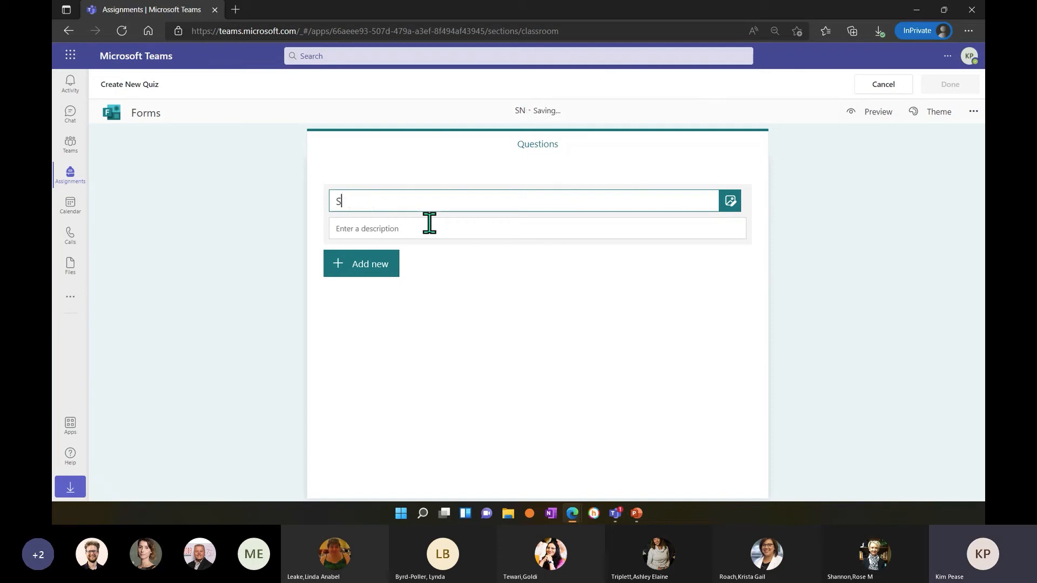
{"action": "type", "text": "now Day"}
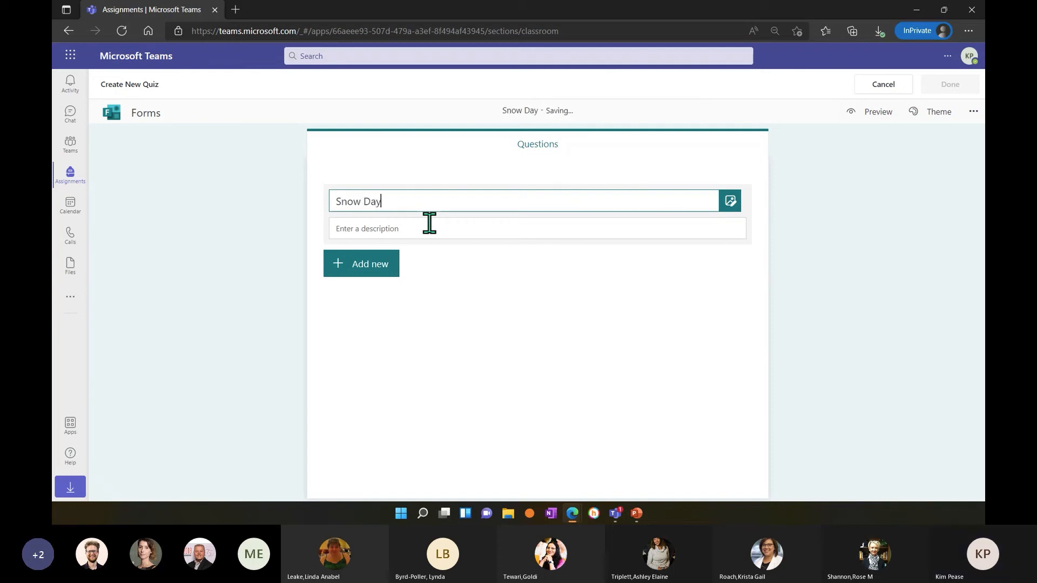
{"action": "type", "text": " Qui"}
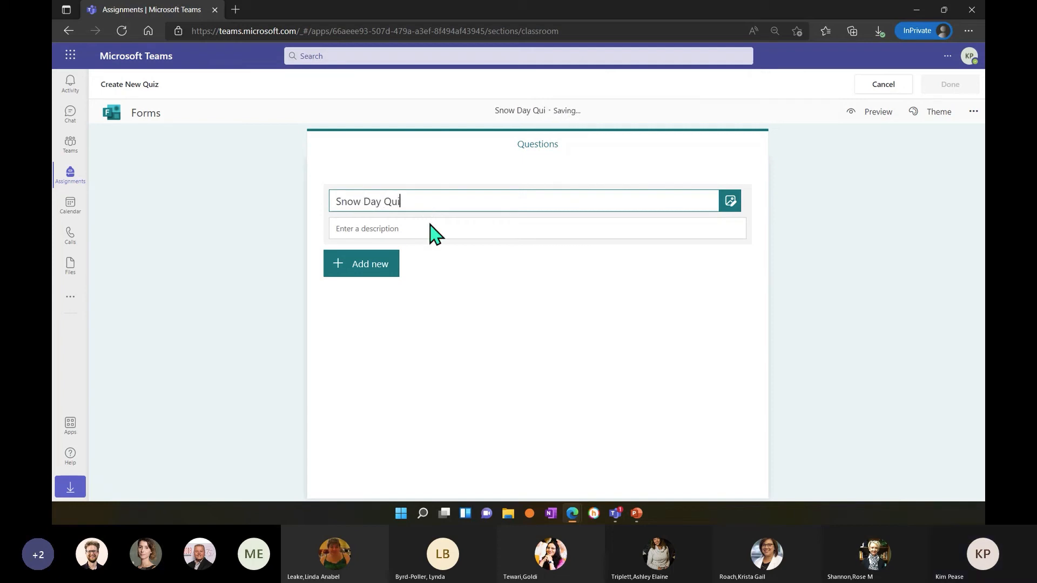
{"action": "type", "text": "z"}
{"action": "left_click", "coordinate": [430, 229]}
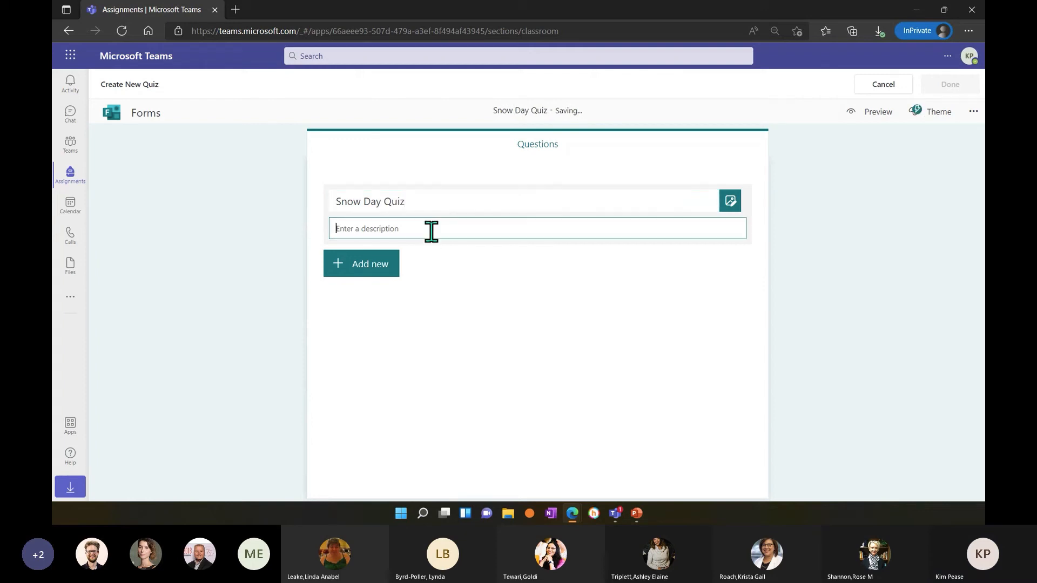
Add a Choice question to the quiz reading "How much snow did we get?".
{"action": "left_click", "coordinate": [395, 271]}
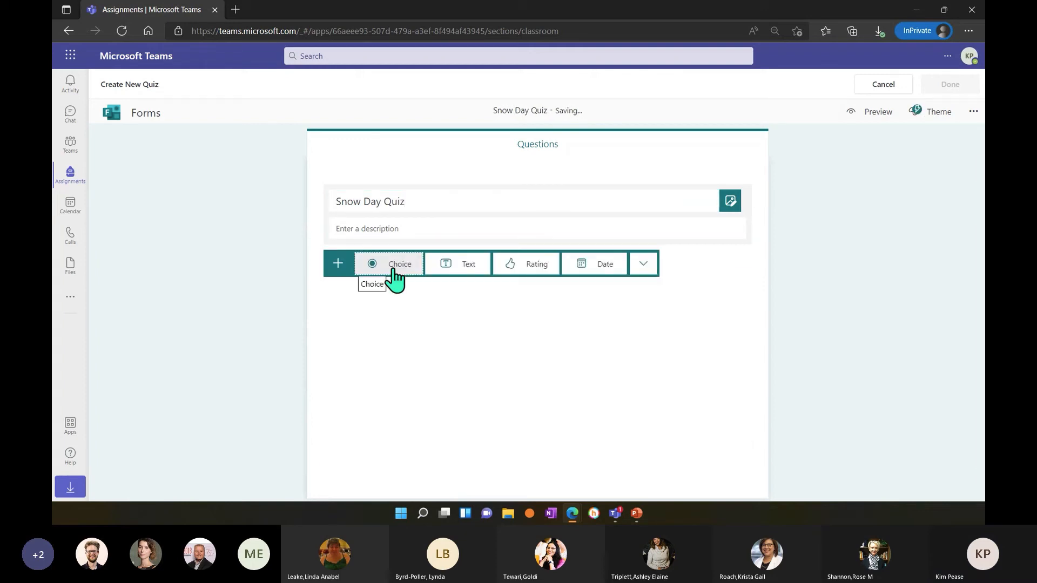
{"action": "left_click", "coordinate": [394, 271]}
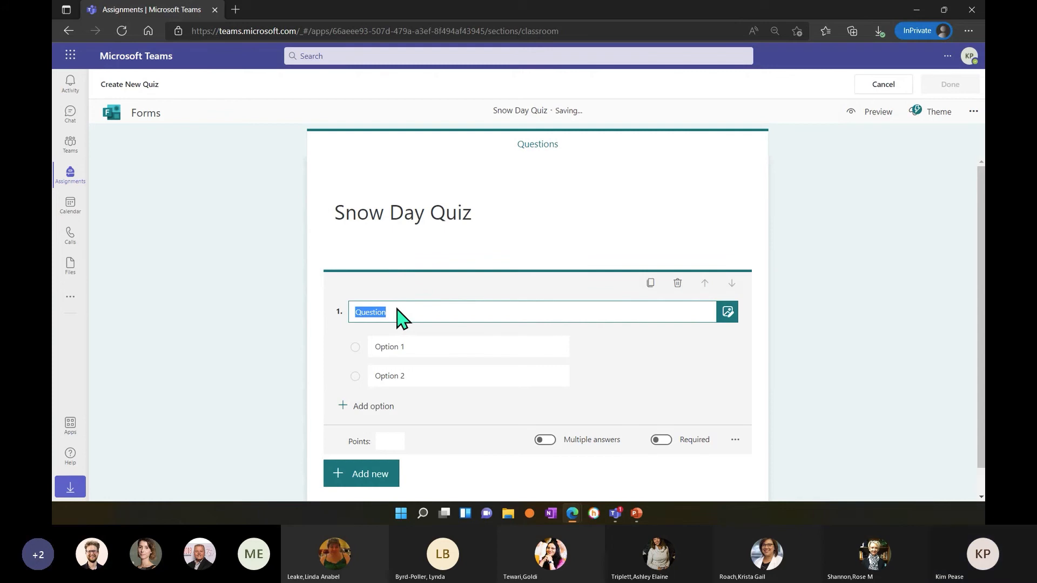
{"action": "key", "text": "BackSpace"}
{"action": "type", "text": "How much sno"}
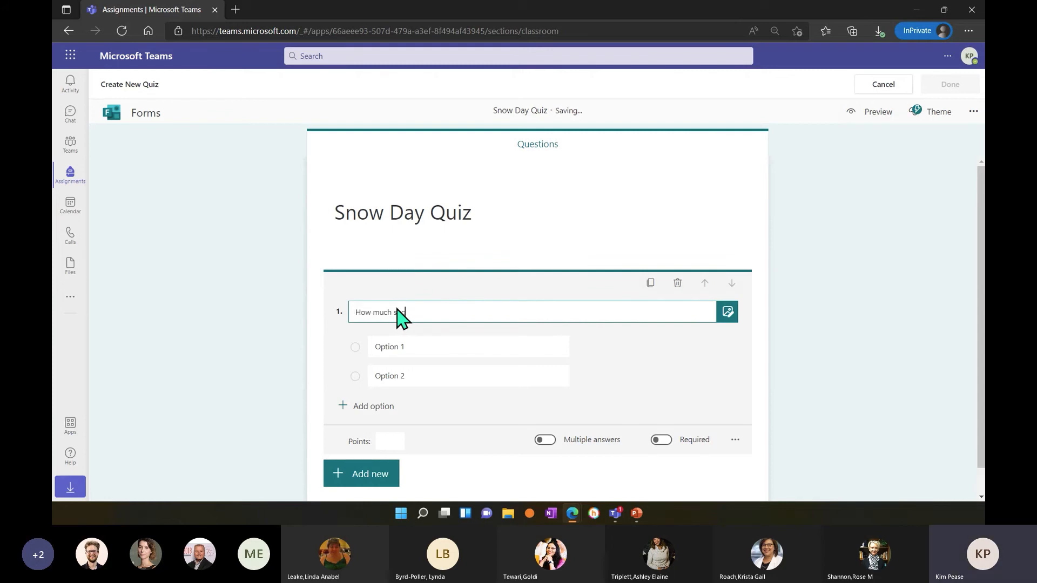
{"action": "type", "text": "w did we get?"}
Give the snow question five answer options: 2", 3", 4", 5"+ and "None.".
{"action": "left_click", "coordinate": [407, 346]}
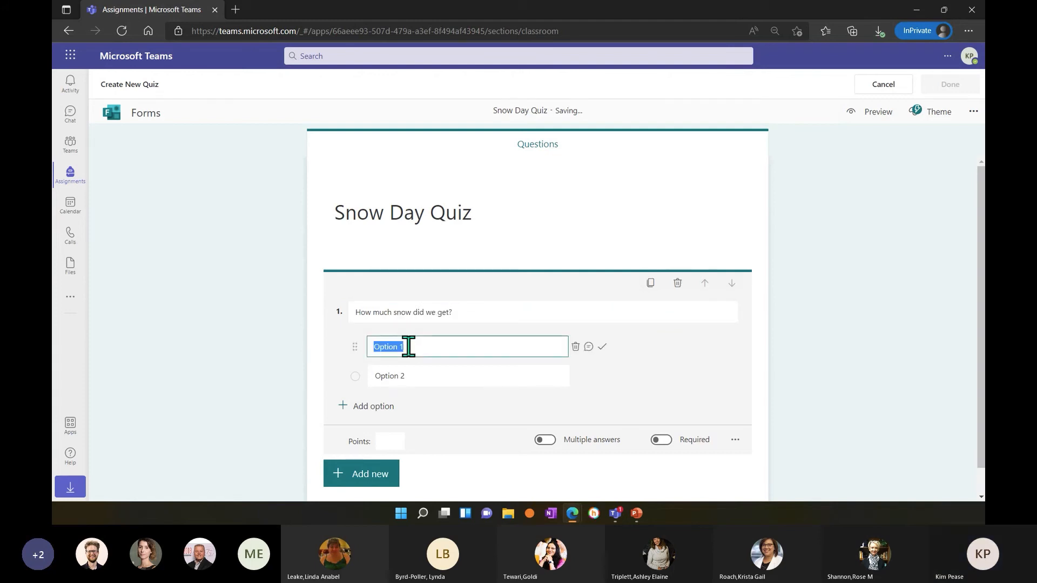
{"action": "type", "text": "2"}
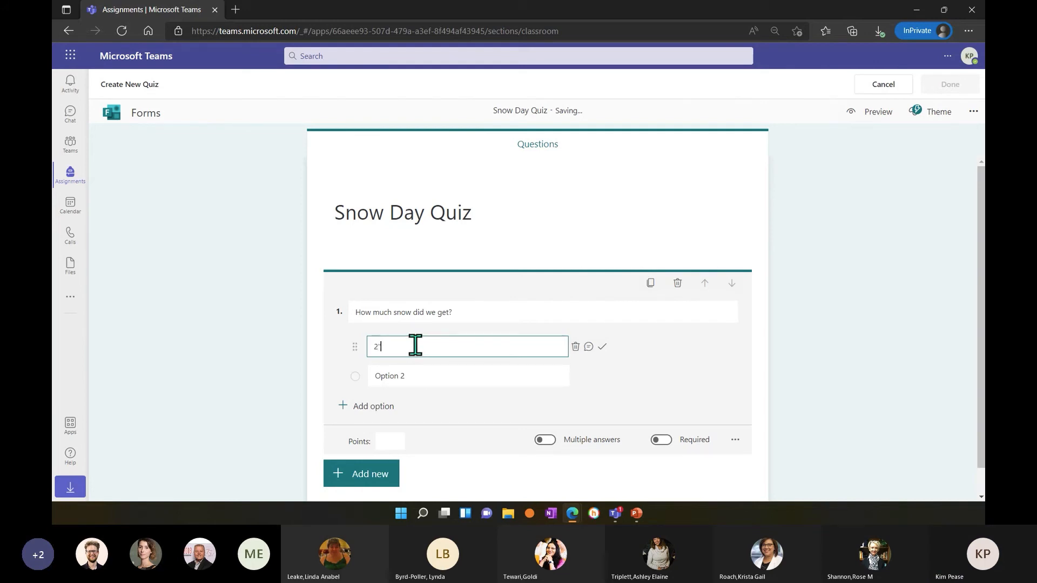
{"action": "left_click", "coordinate": [417, 373]}
{"action": "type", "text": "3"}
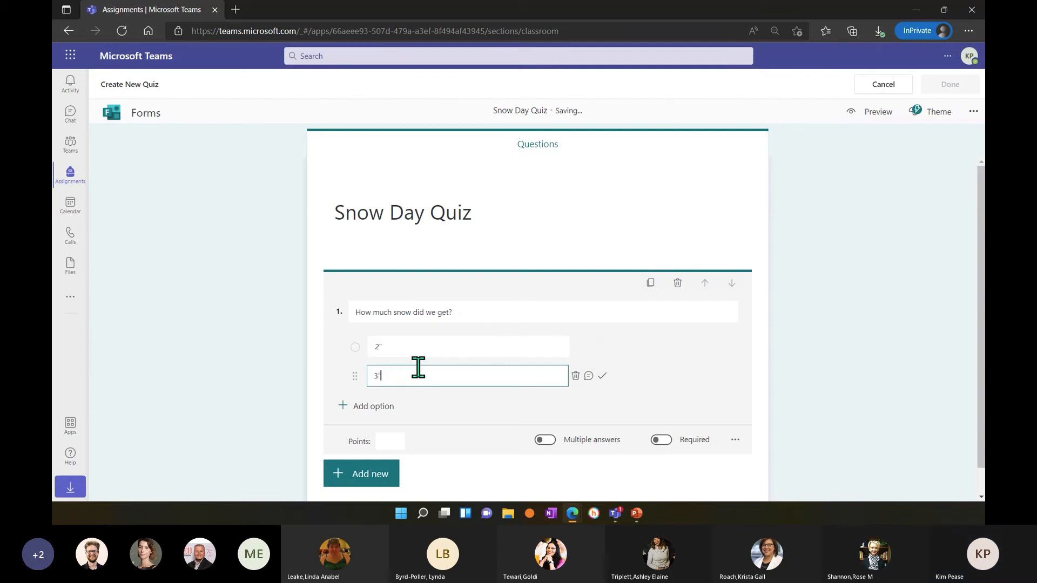
{"action": "type", "text": "\""}
{"action": "left_click", "coordinate": [370, 409]}
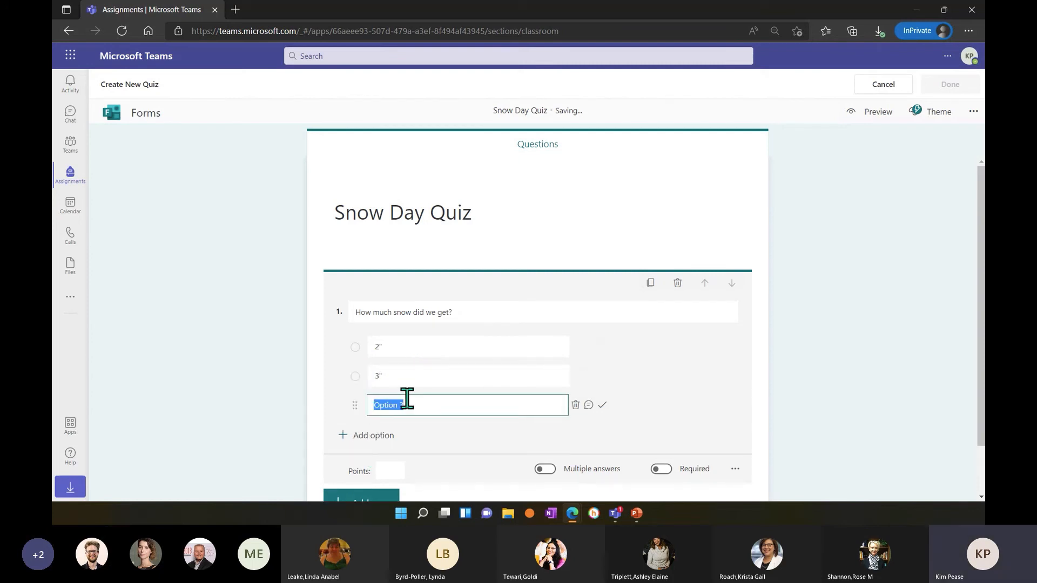
{"action": "type", "text": "4\""}
{"action": "left_click", "coordinate": [387, 437]}
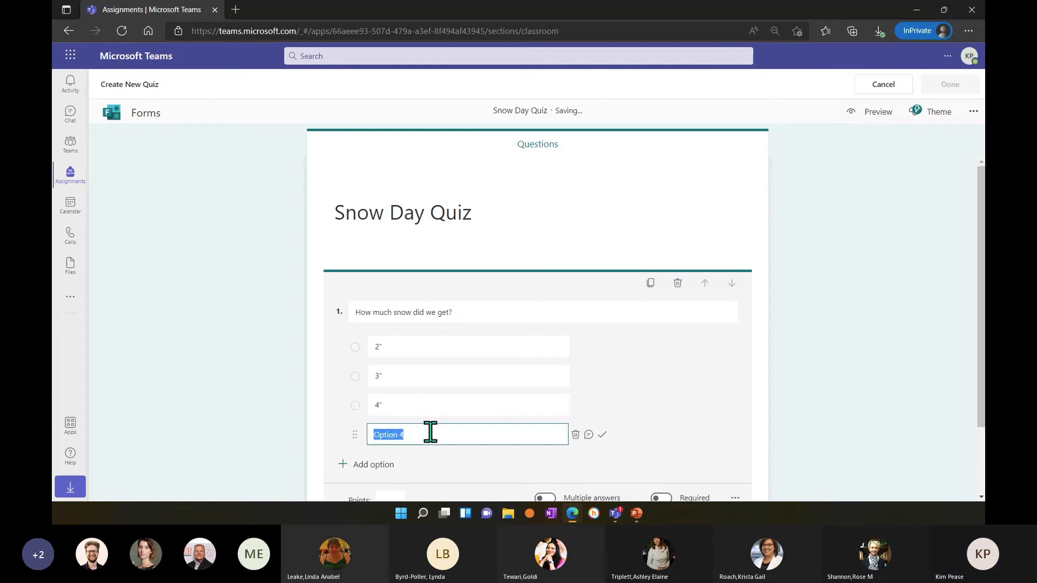
{"action": "type", "text": "5\"+"}
{"action": "left_click", "coordinate": [381, 466]}
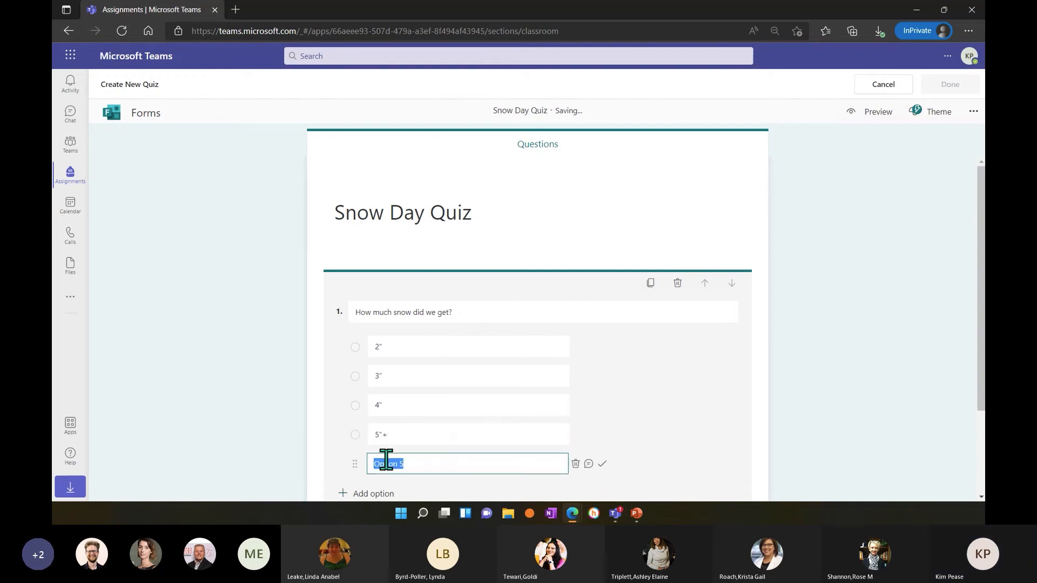
{"action": "type", "text": "None"}
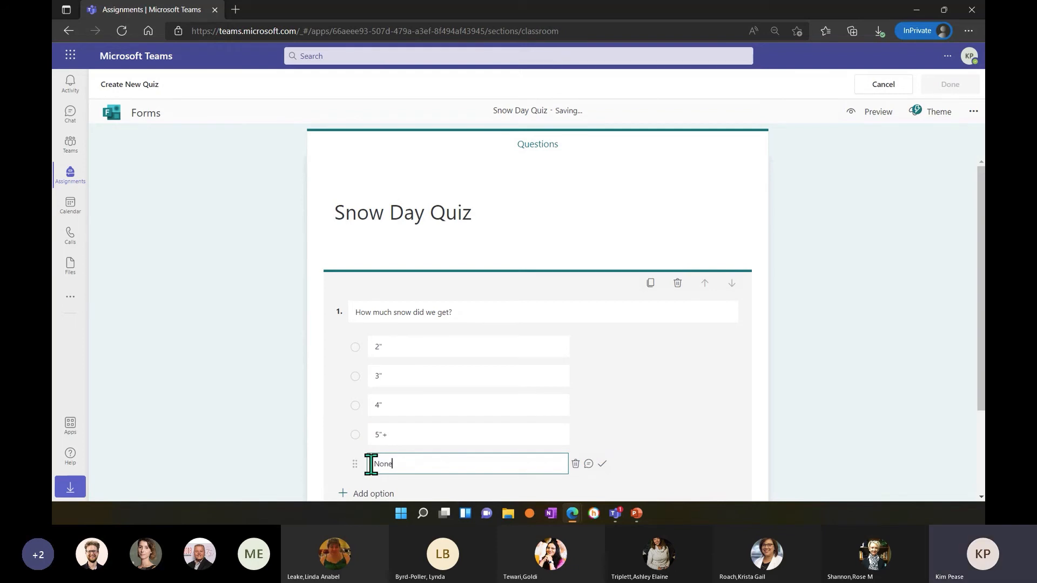
{"action": "type", "text": "."}
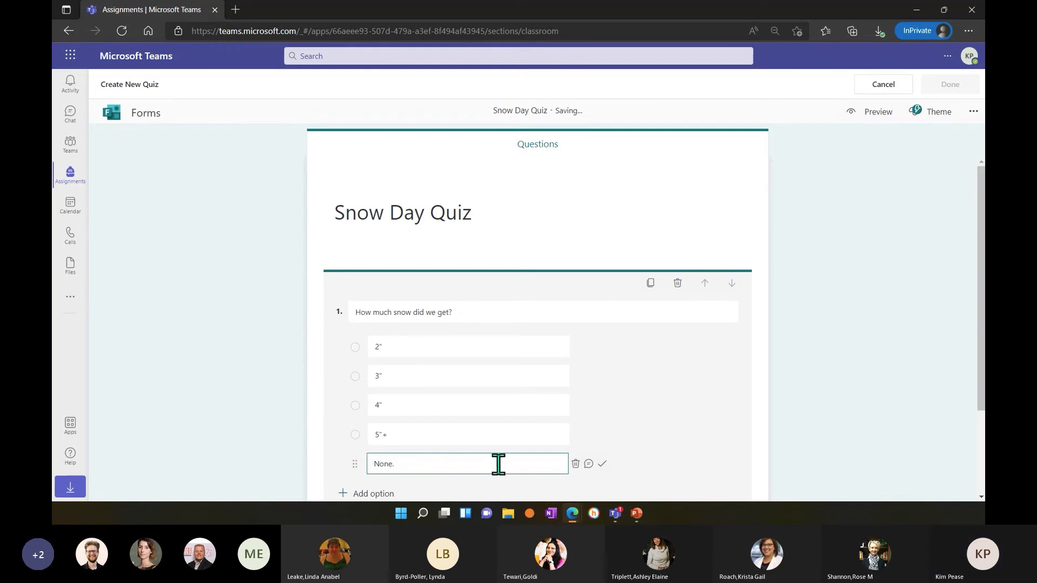
Make the snow question required and set its points to 10.
{"action": "scroll", "coordinate": [497, 463], "scroll_direction": "down", "scroll_amount": 2}
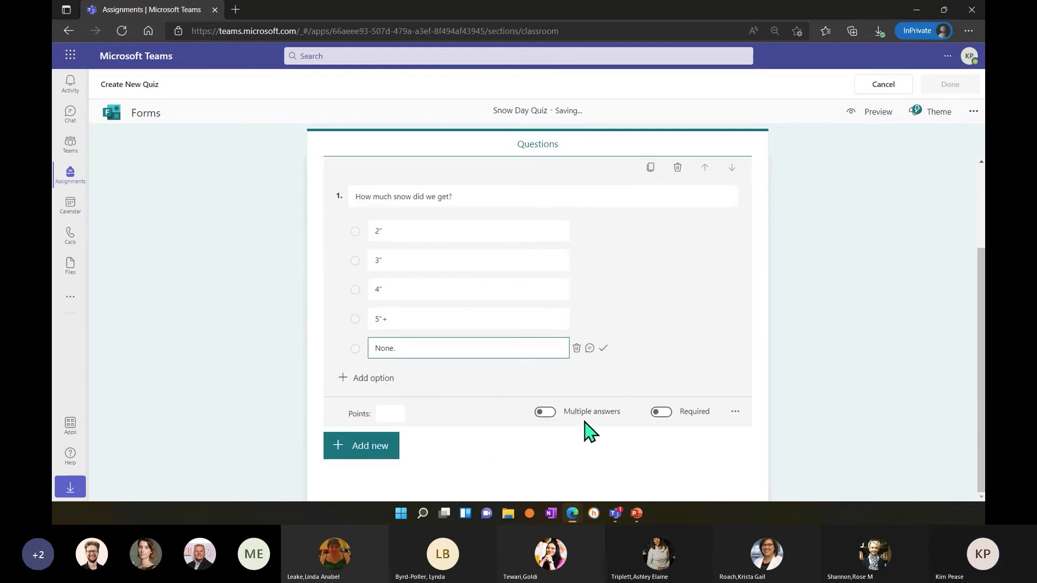
{"action": "scroll", "coordinate": [663, 414], "scroll_direction": "up", "scroll_amount": 2}
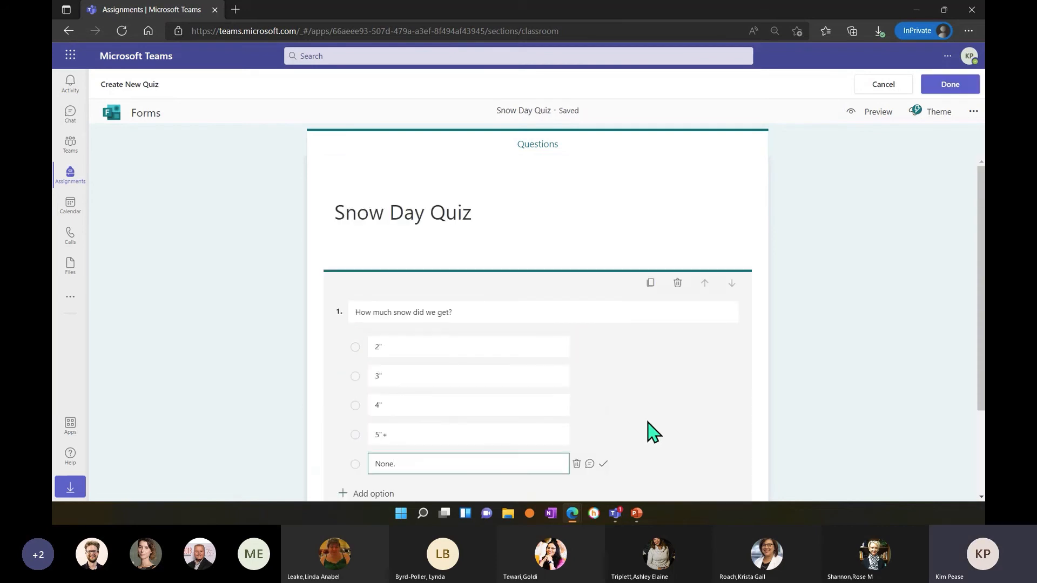
{"action": "scroll", "coordinate": [650, 422], "scroll_direction": "down", "scroll_amount": 2}
{"action": "scroll", "coordinate": [670, 427], "scroll_direction": "up", "scroll_amount": 2}
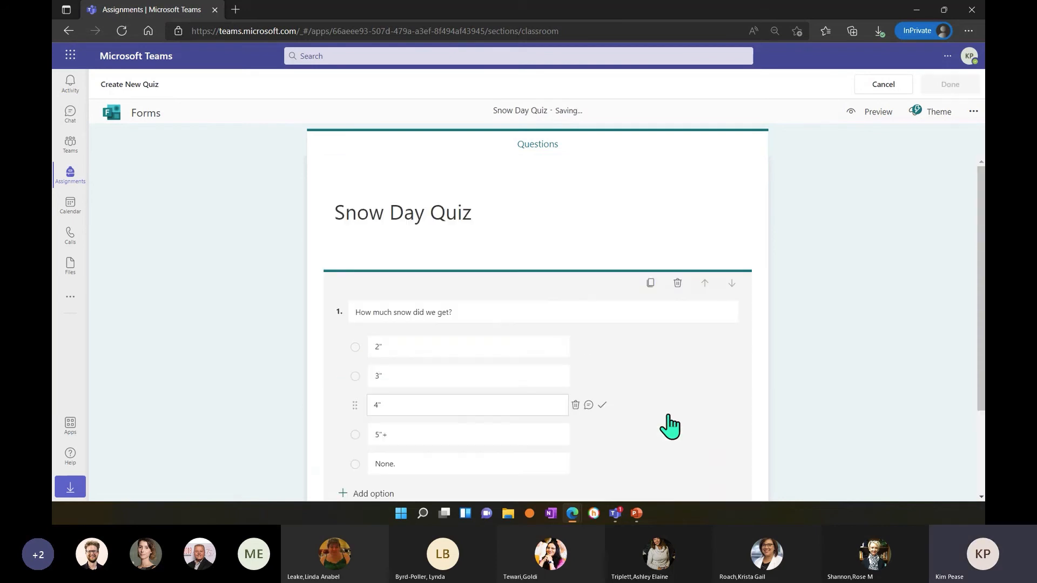
{"action": "scroll", "coordinate": [670, 427], "scroll_direction": "down", "scroll_amount": 2}
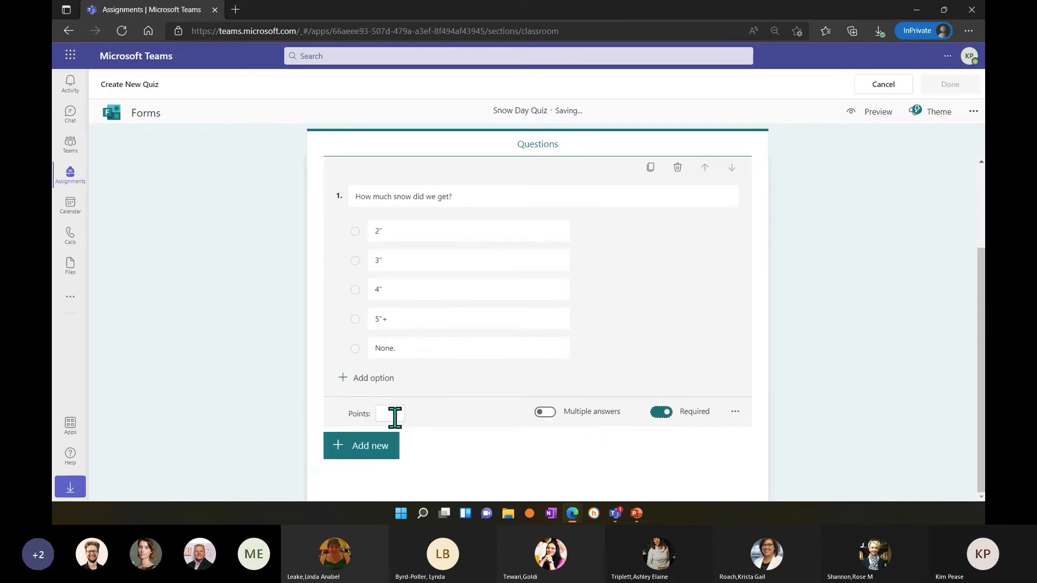
{"action": "scroll", "coordinate": [424, 430], "scroll_direction": "up", "scroll_amount": 2}
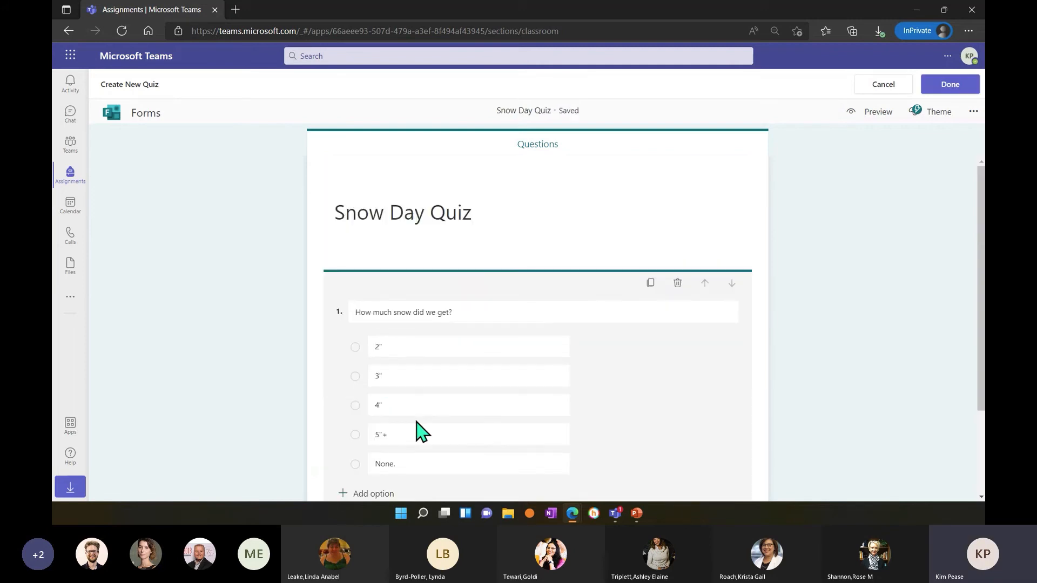
{"action": "scroll", "coordinate": [421, 431], "scroll_direction": "down", "scroll_amount": 2}
{"action": "type", "text": "10"}
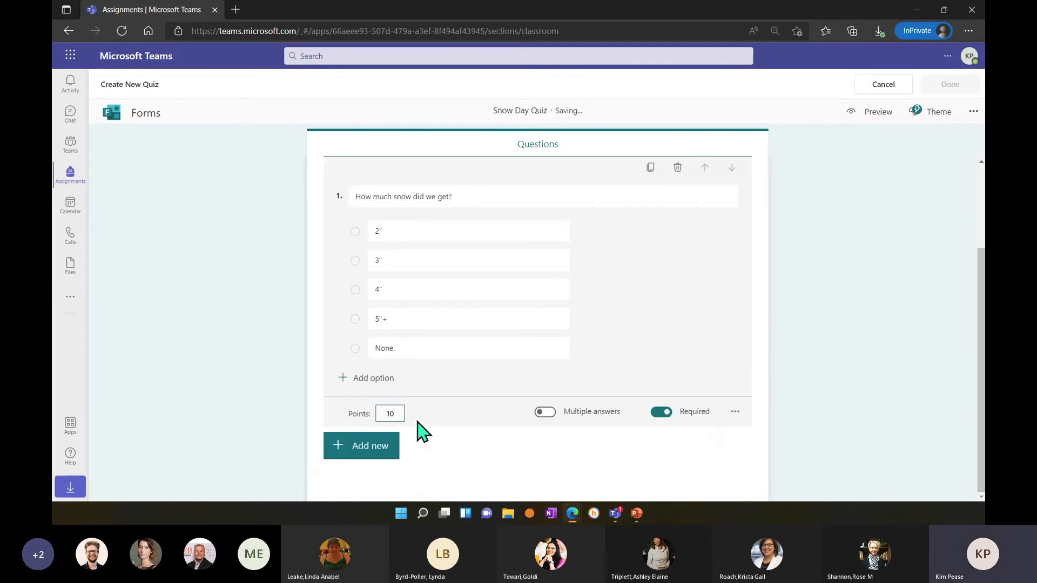
Add a Text question "What is today's date?" with 08 Feb 2022 as its correct answer.
{"action": "left_click", "coordinate": [394, 451]}
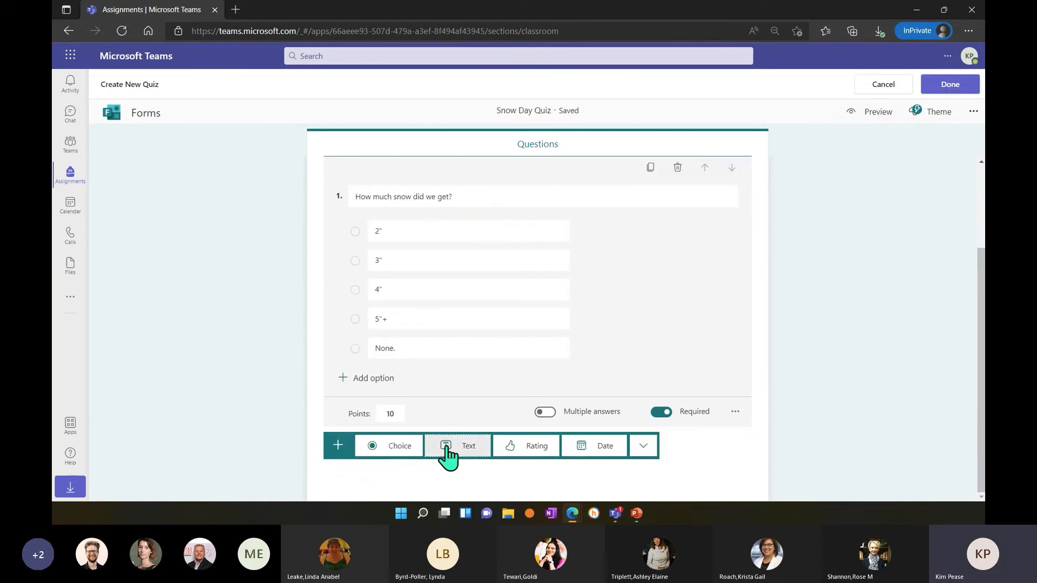
{"action": "left_click", "coordinate": [447, 447]}
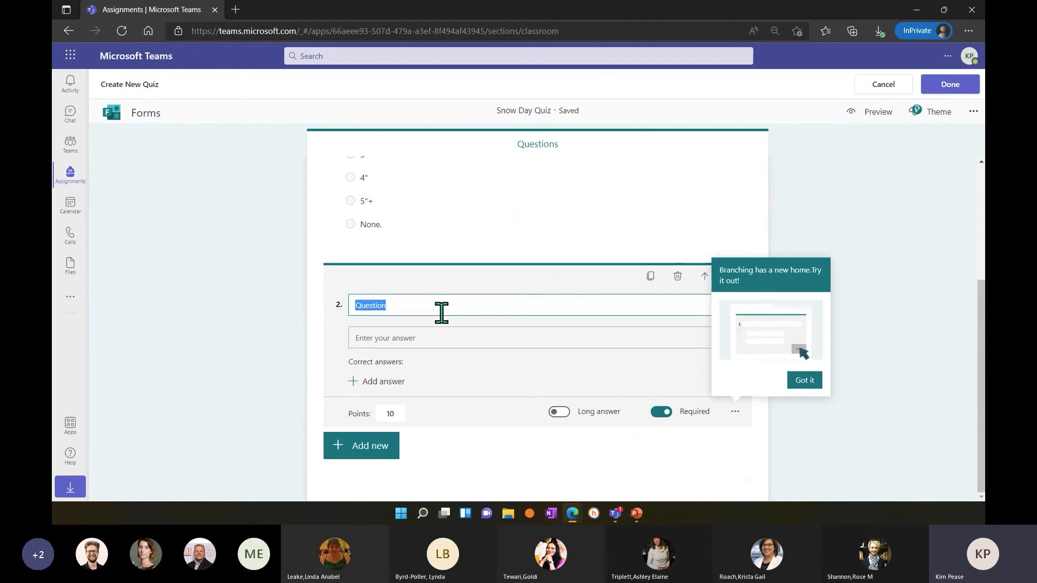
{"action": "type", "text": "What is"}
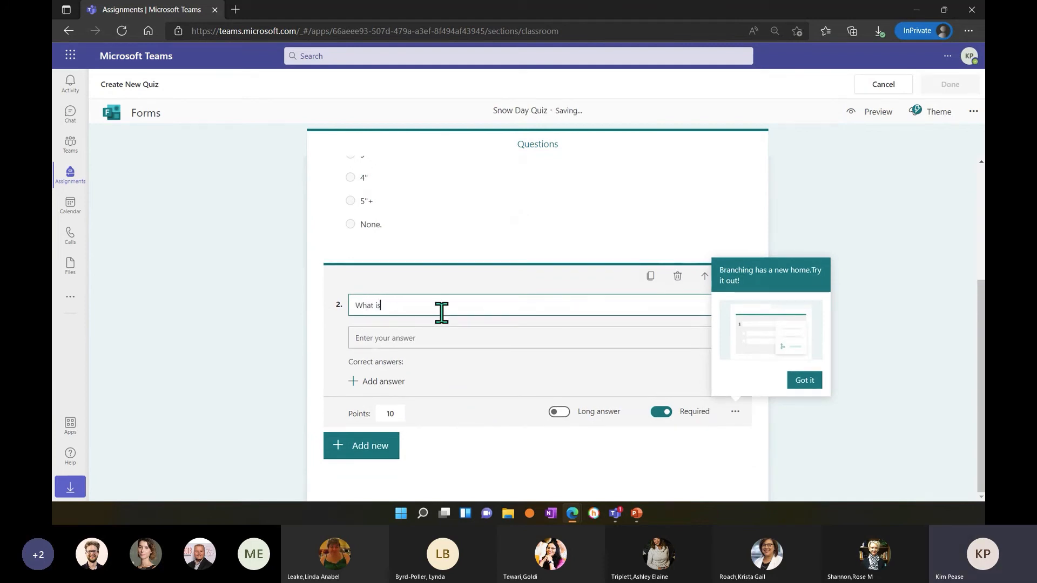
{"action": "type", "text": " today's date?"}
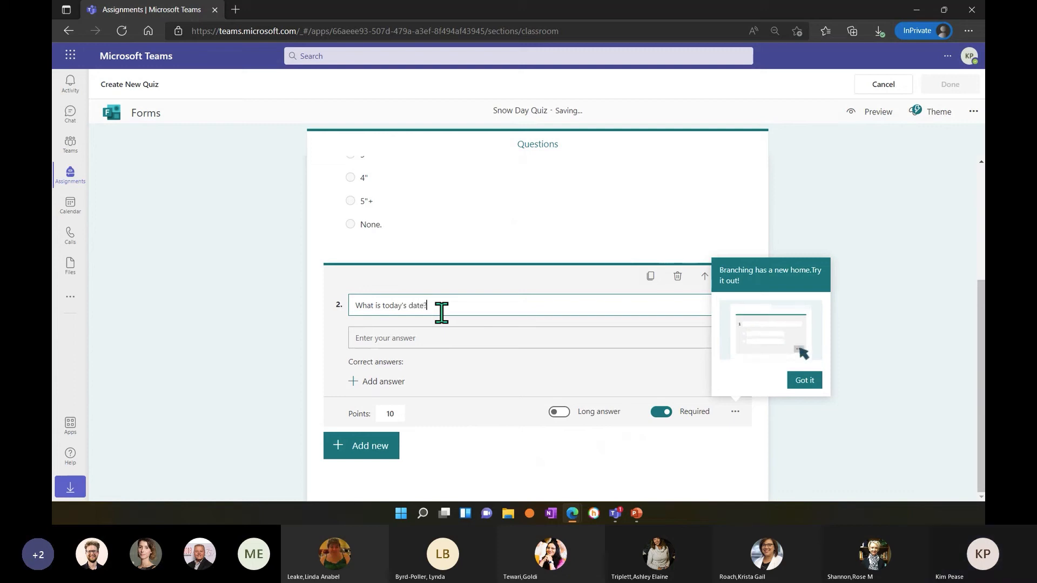
{"action": "left_click", "coordinate": [397, 381]}
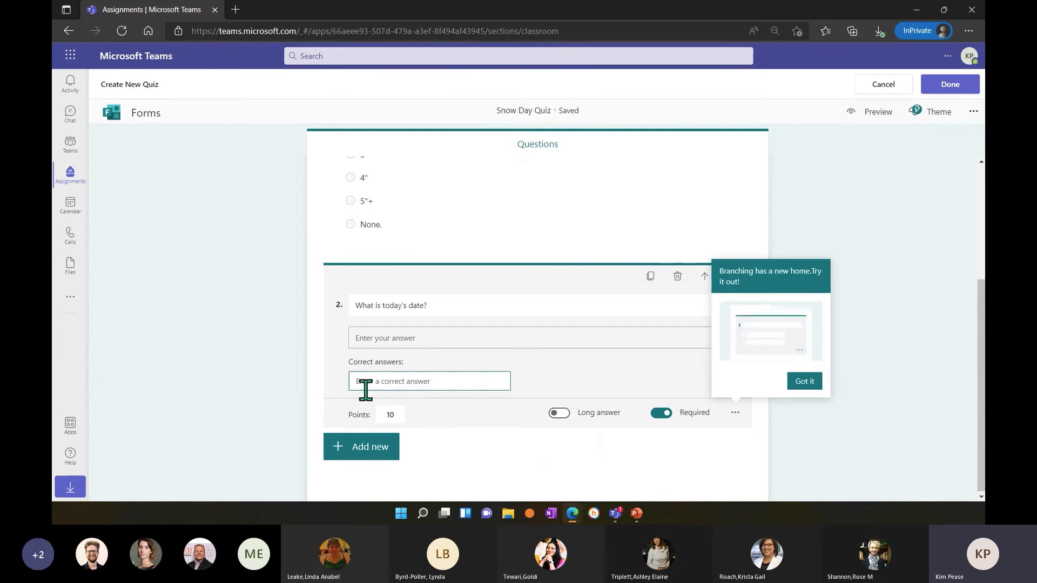
{"action": "type", "text": "0"}
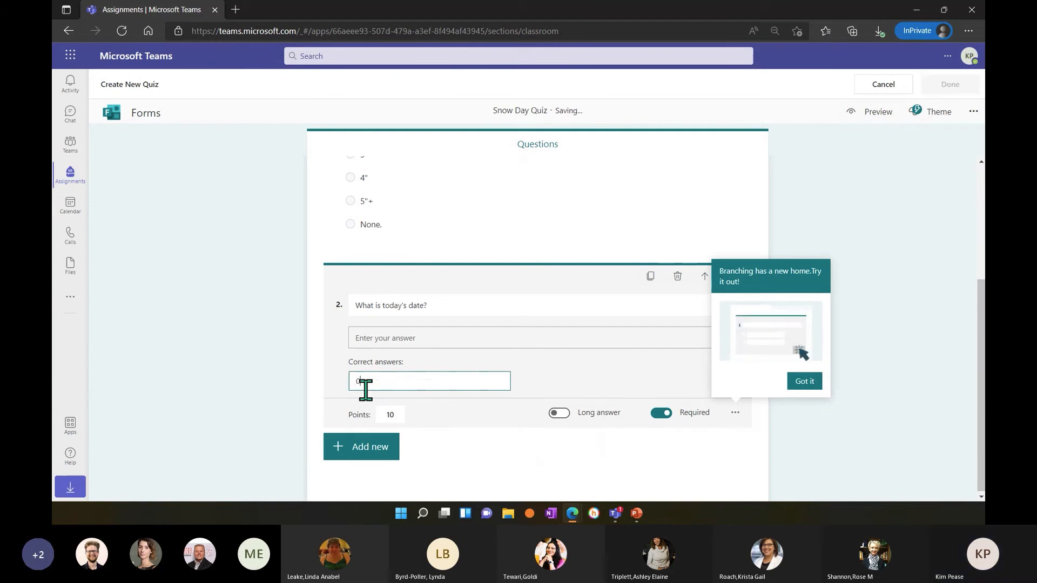
{"action": "type", "text": "8 Feb 2022"}
Add a Rating question to the quiz reading "How great was your snowday?".
{"action": "left_click", "coordinate": [382, 454]}
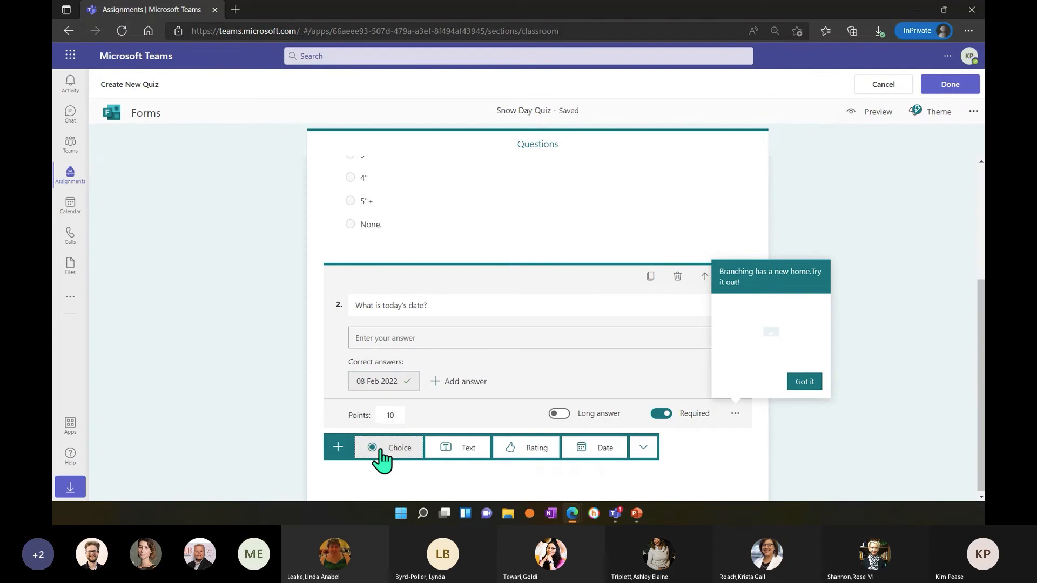
{"action": "left_click", "coordinate": [516, 454]}
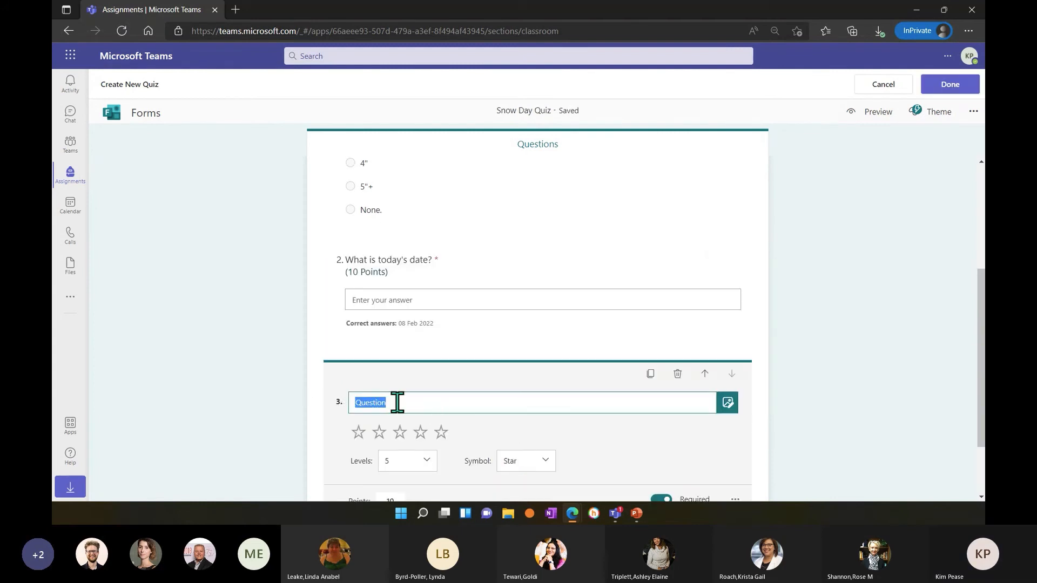
{"action": "type", "text": "How great was your"}
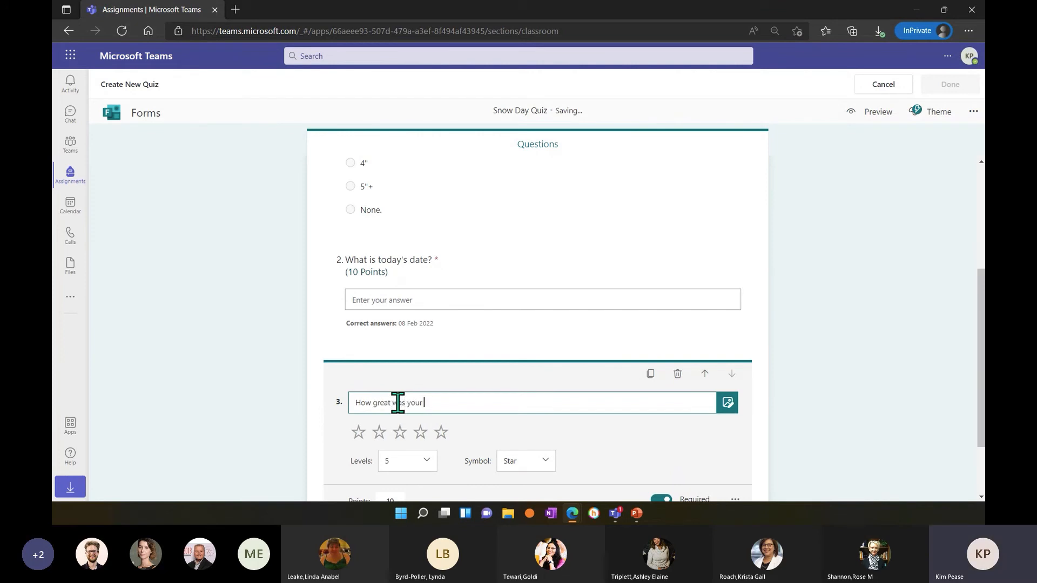
{"action": "type", "text": " snowday?"}
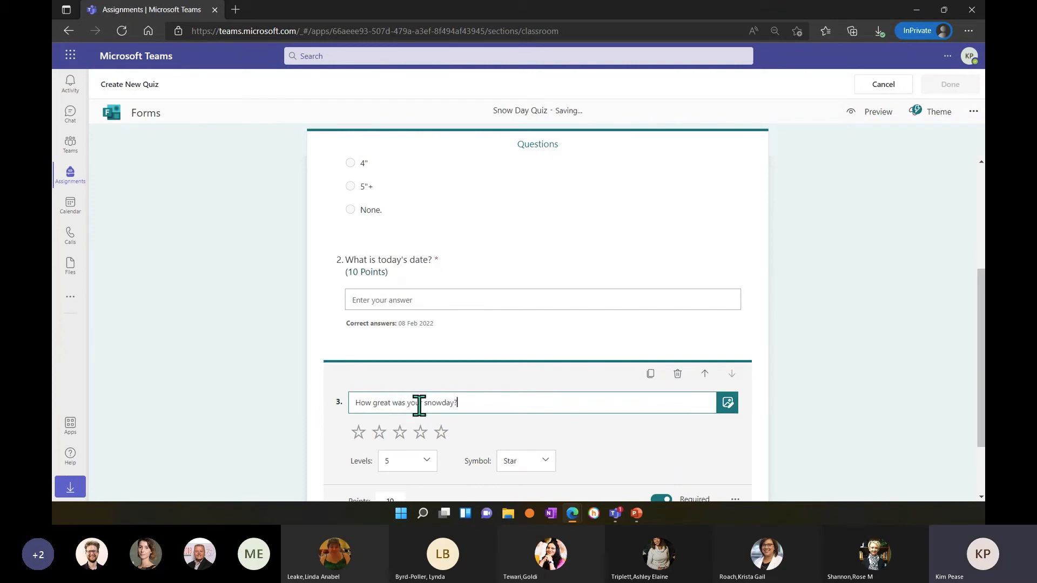
Try the Number symbol for the snowday rating question, then return it to Star.
{"action": "left_click", "coordinate": [542, 465]}
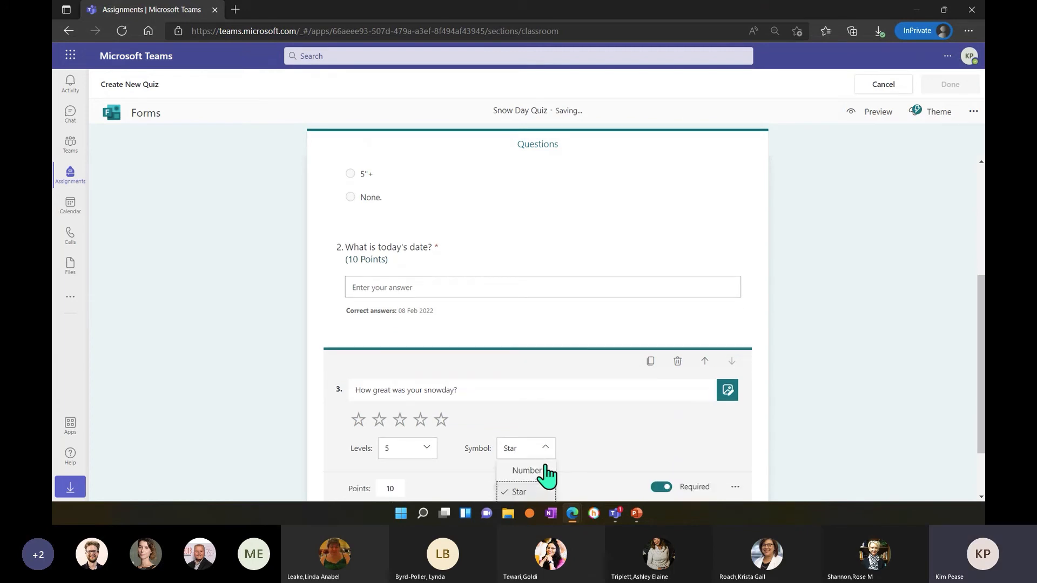
{"action": "scroll", "coordinate": [547, 478], "scroll_direction": "down", "scroll_amount": 2}
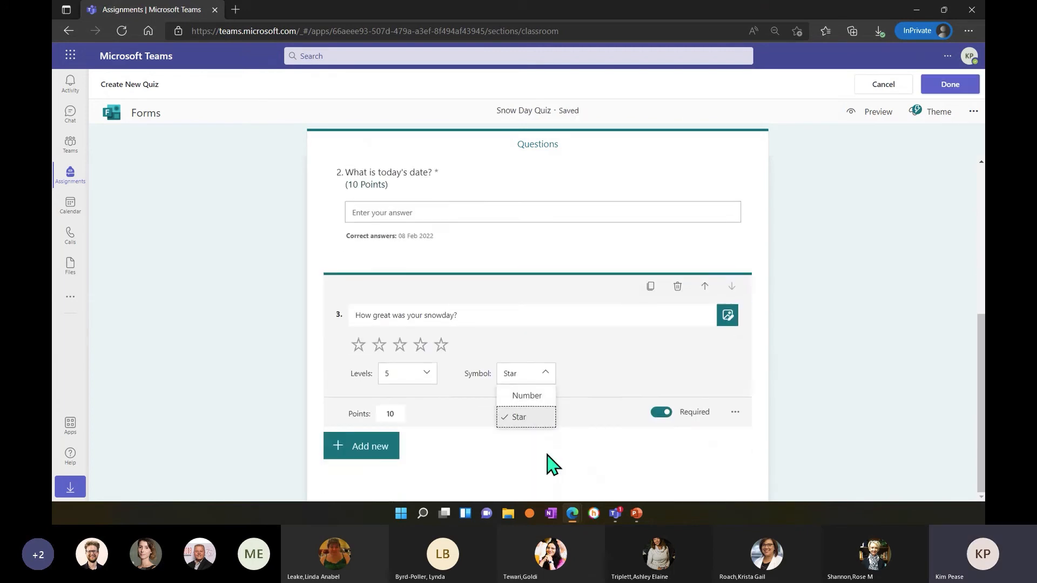
{"action": "left_click", "coordinate": [551, 400]}
{"action": "left_click", "coordinate": [550, 397]}
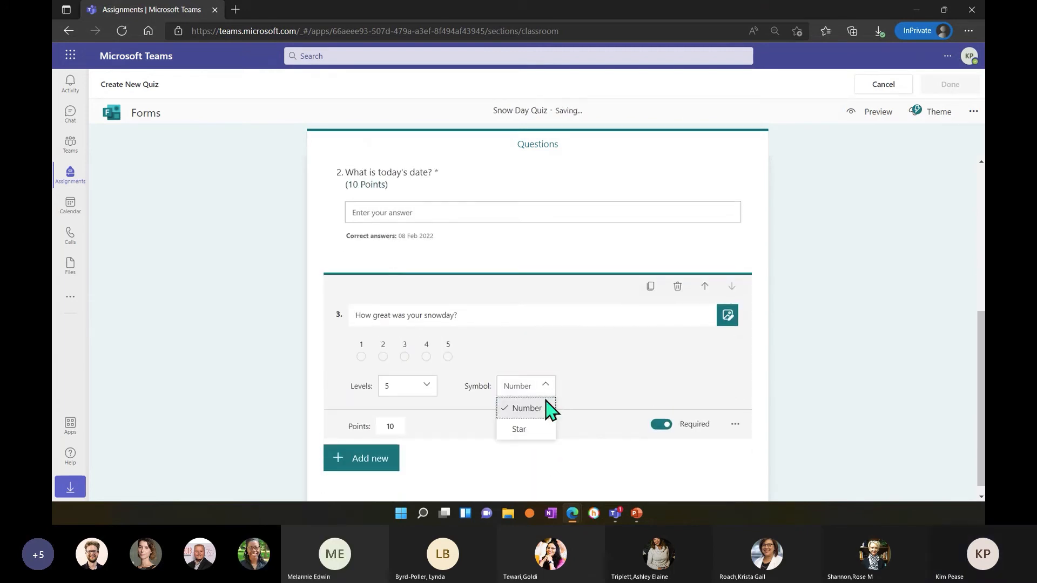
{"action": "left_click", "coordinate": [534, 430]}
Add a Date question to the quiz reading "When is the PowerPoint Assignment due?".
{"action": "left_click", "coordinate": [362, 461]}
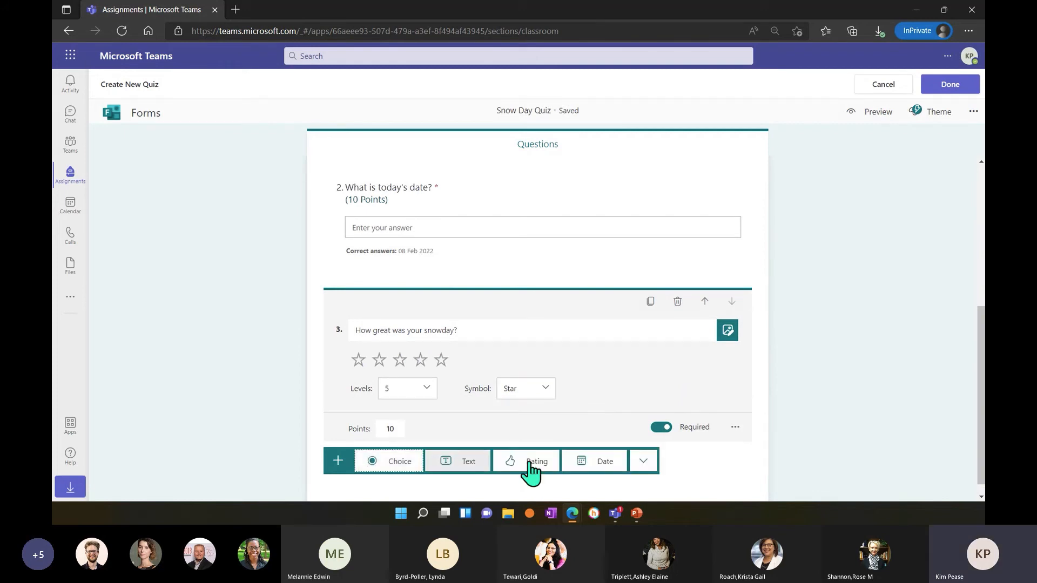
{"action": "left_click", "coordinate": [579, 469]}
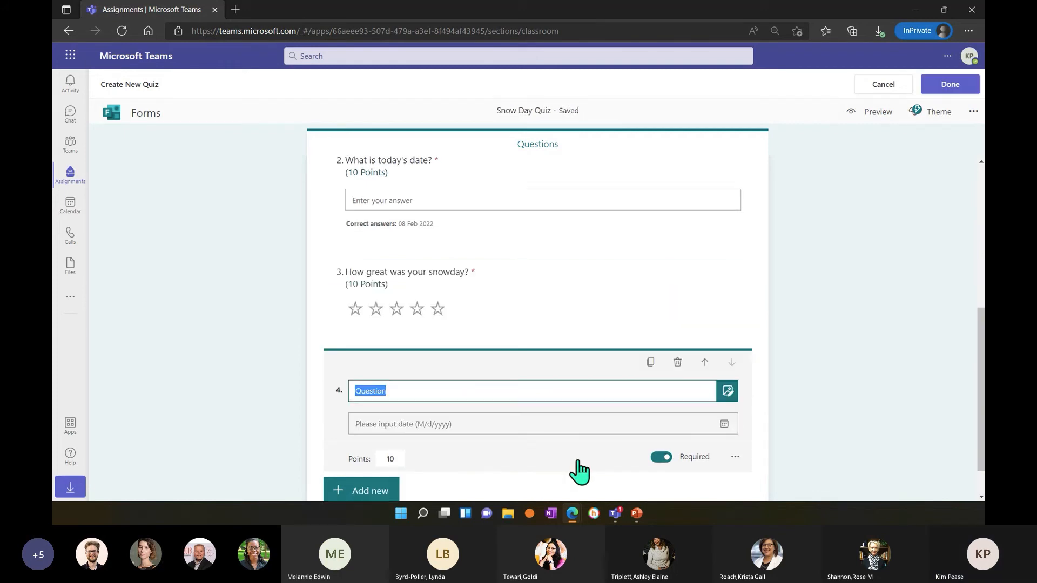
{"action": "left_click", "coordinate": [395, 390]}
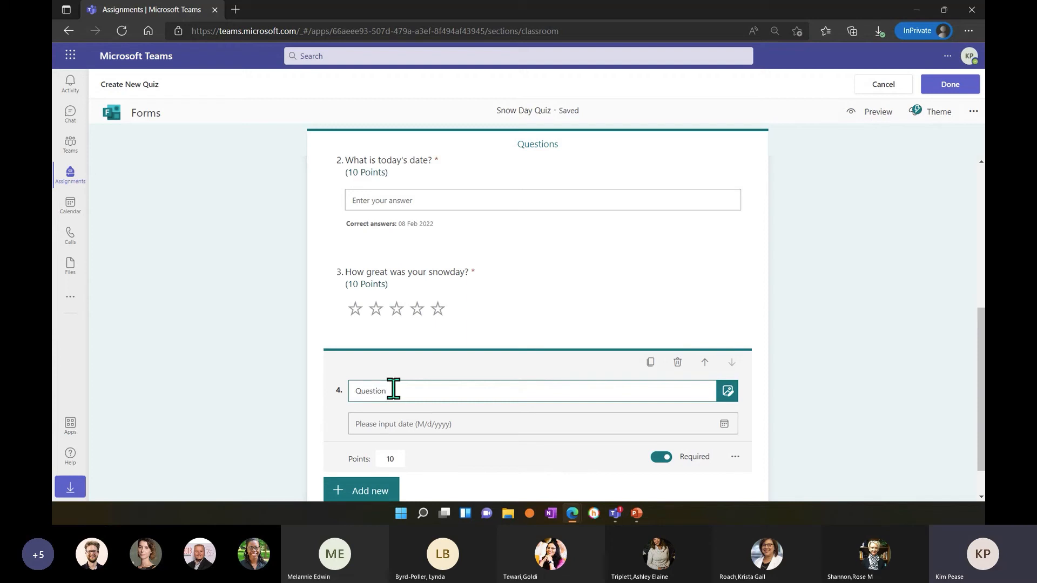
{"action": "left_click_drag", "start_coordinate": [393, 389], "coordinate": [348, 394]}
{"action": "type", "text": "W"}
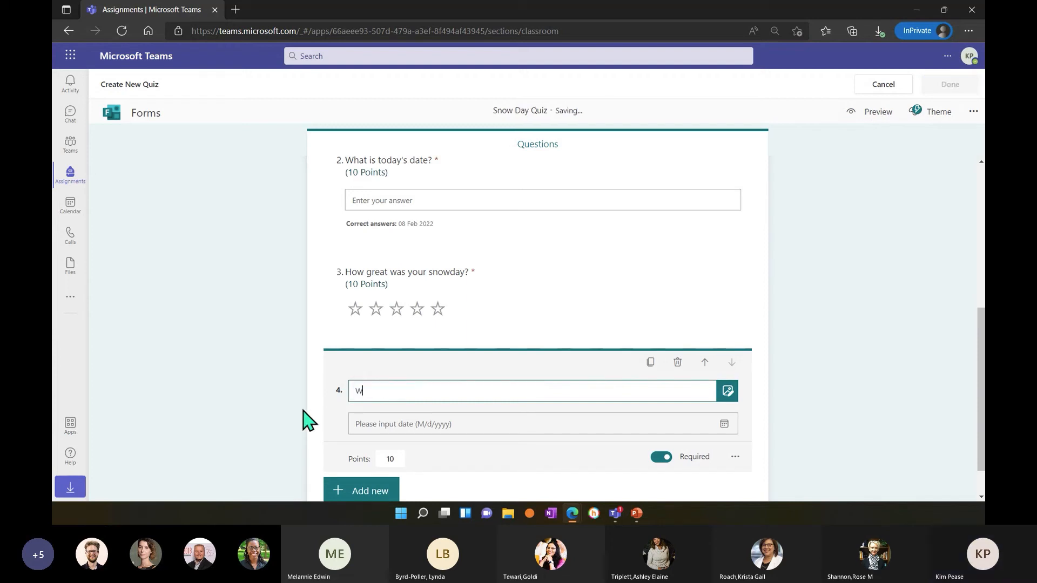
{"action": "type", "text": "hen "}
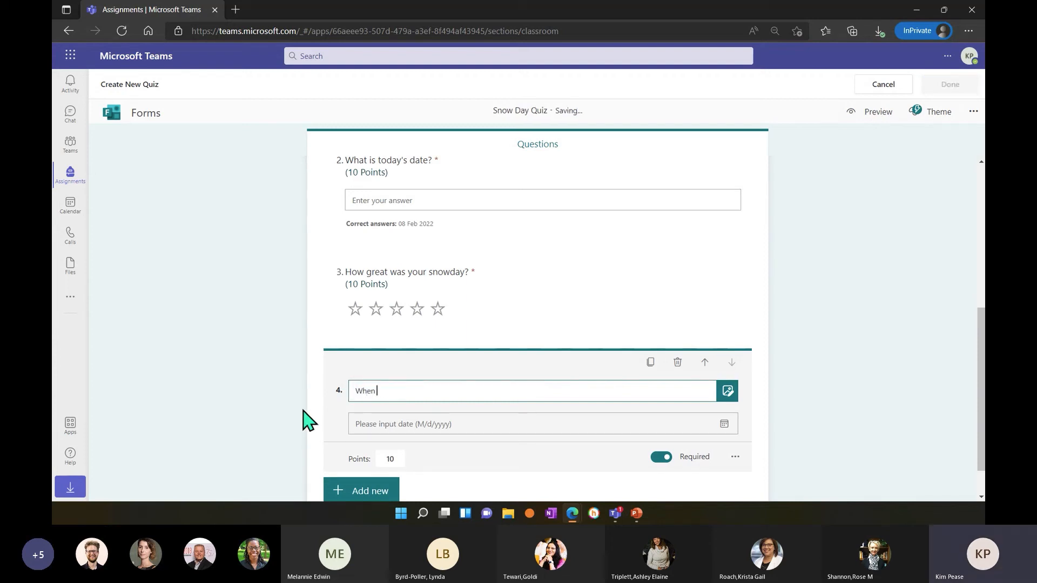
{"action": "type", "text": "is the Power"}
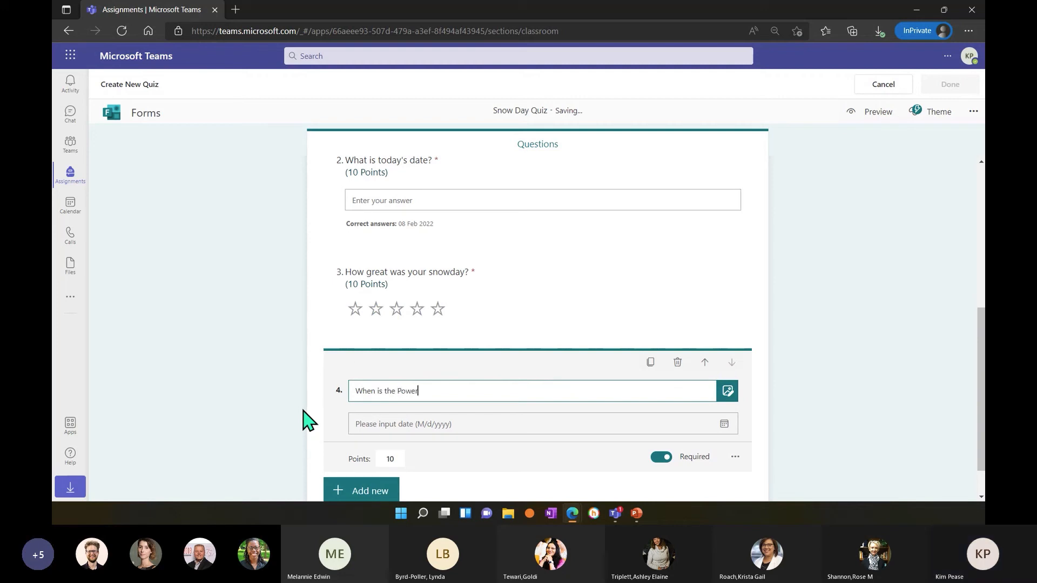
{"action": "type", "text": "Point Assignment D"}
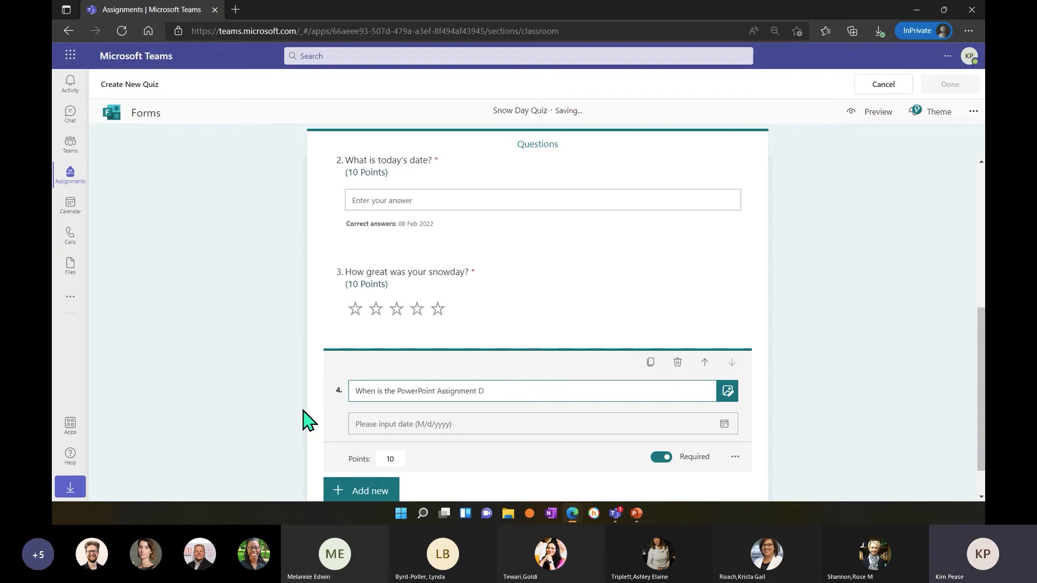
{"action": "key", "text": "BackSpace"}
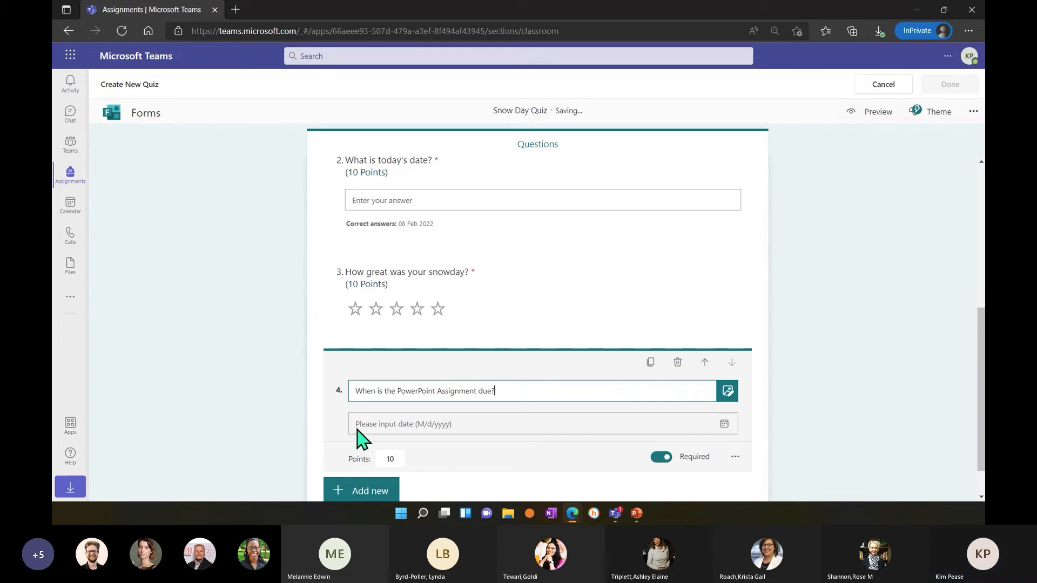
{"action": "left_click", "coordinate": [381, 436]}
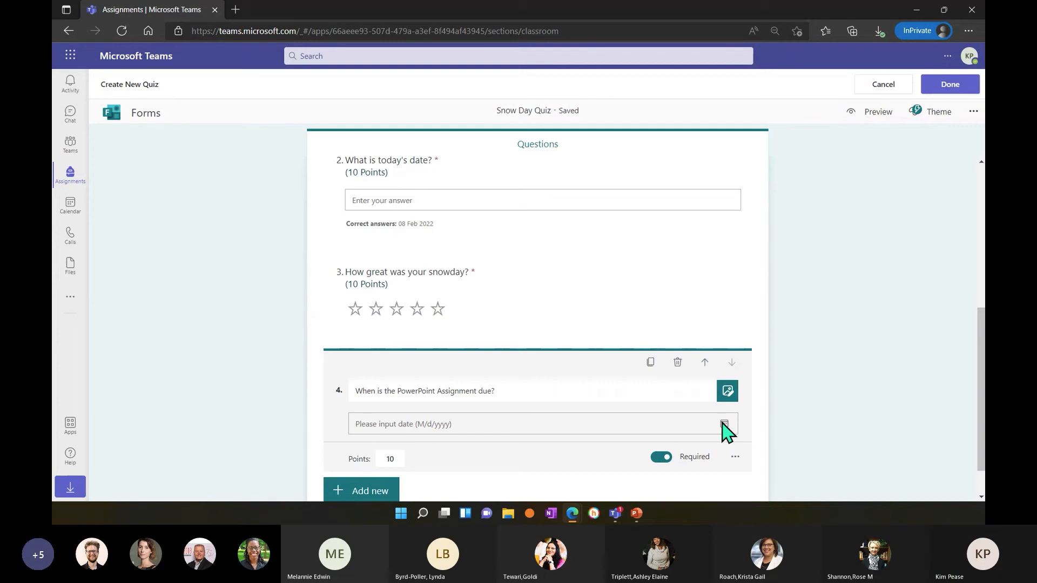
Insert the round PowerPoint logo into the due-date question from a Bing image search for "powerpoint".
{"action": "scroll", "coordinate": [724, 429], "scroll_direction": "down", "scroll_amount": 1}
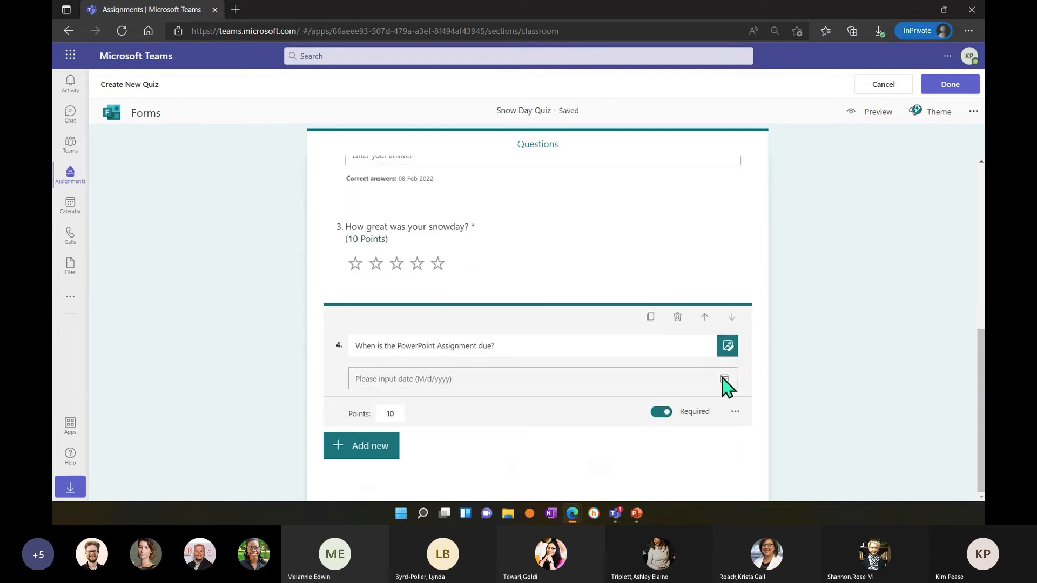
{"action": "left_click", "coordinate": [540, 345]}
{"action": "left_click", "coordinate": [728, 346]}
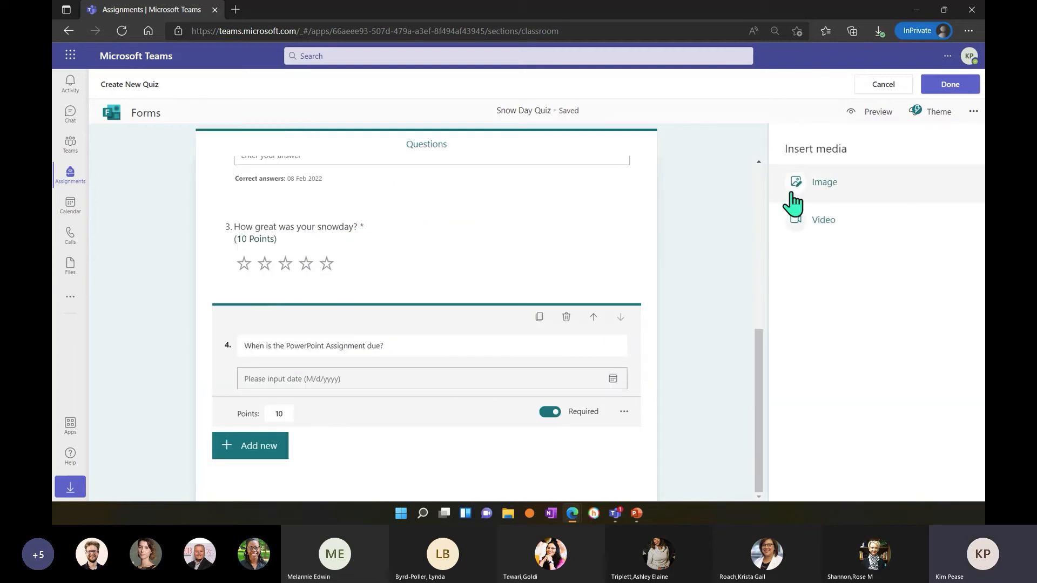
{"action": "left_click", "coordinate": [796, 187]}
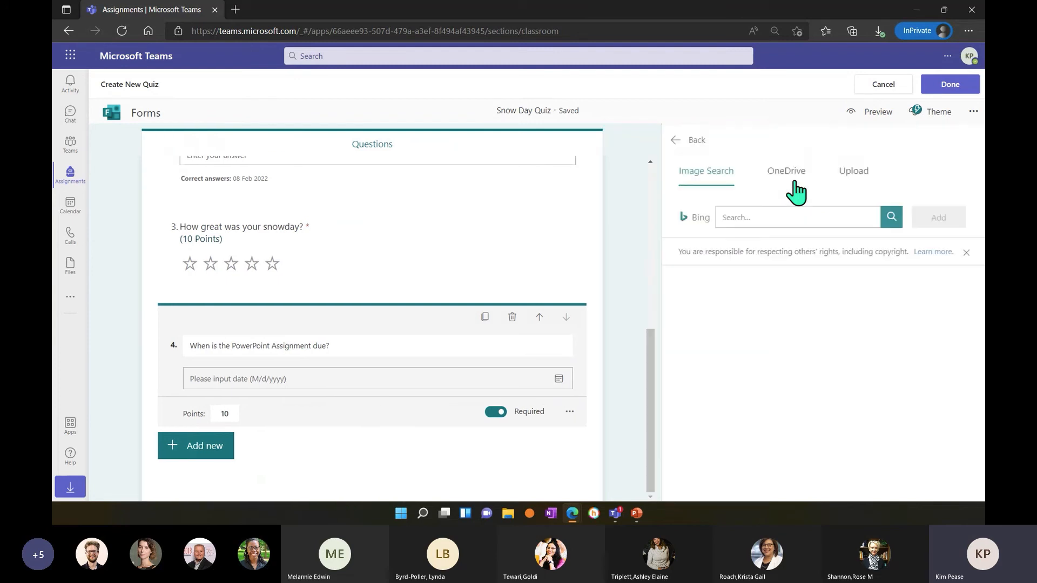
{"action": "left_click", "coordinate": [778, 213]}
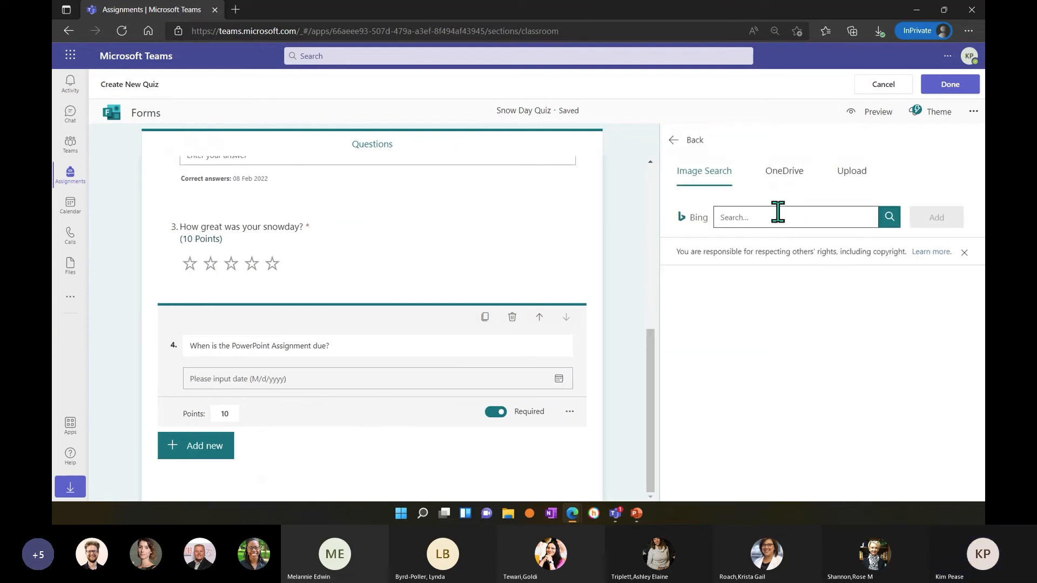
{"action": "type", "text": "powerpoint"}
{"action": "key", "text": "Return"}
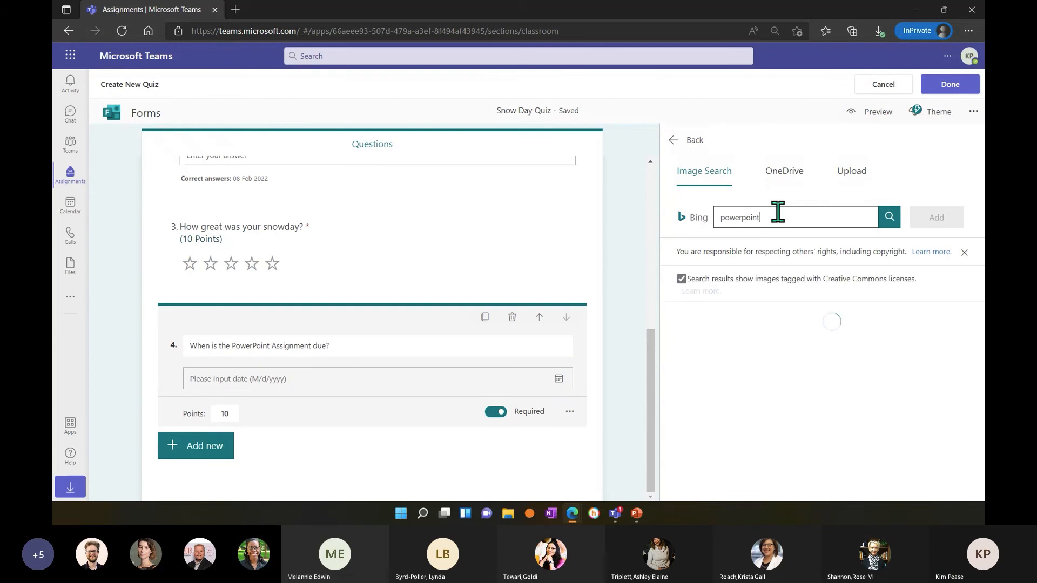
{"action": "left_click", "coordinate": [736, 331]}
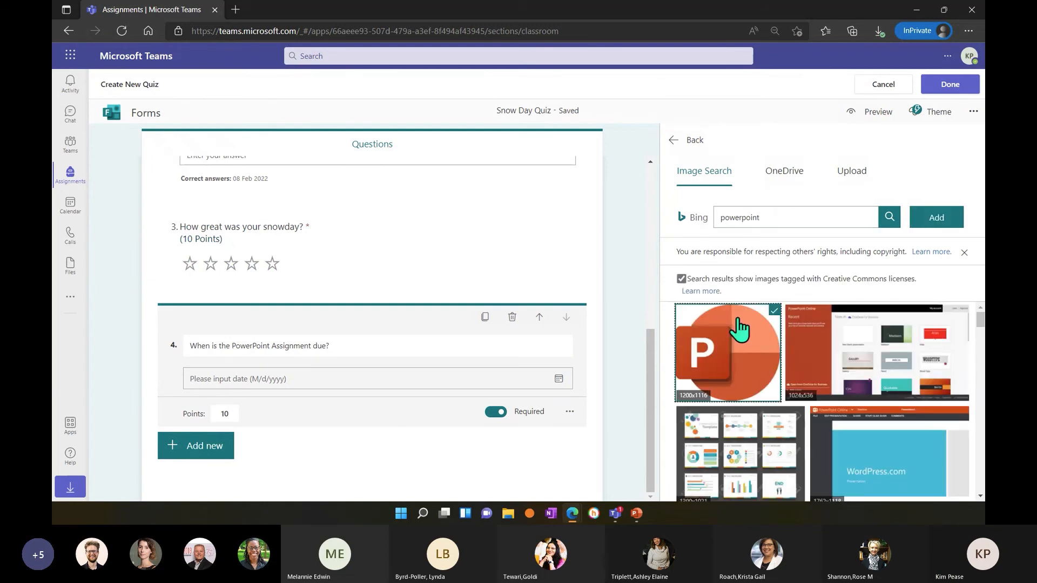
{"action": "left_click", "coordinate": [936, 217]}
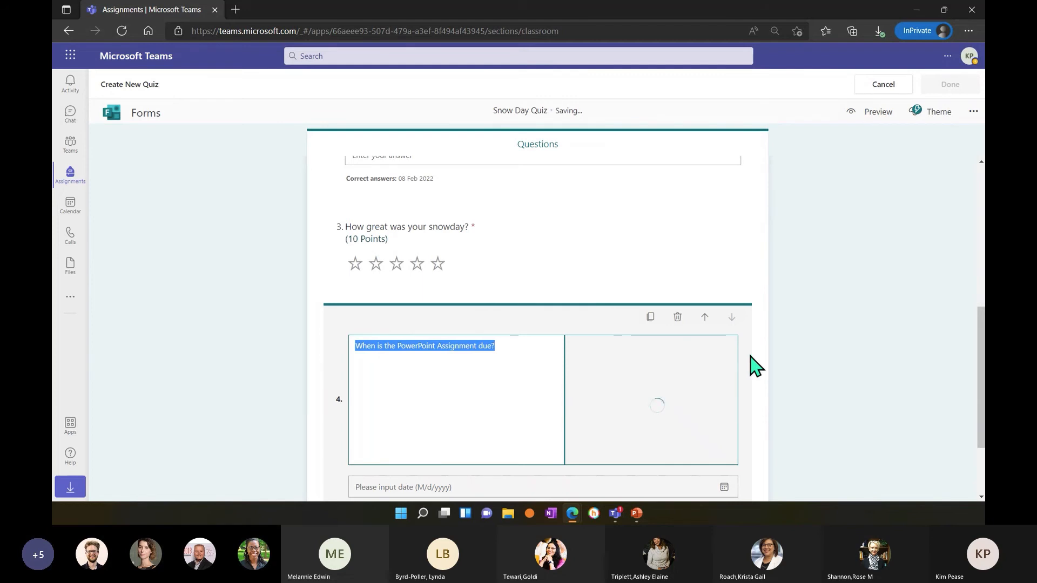
{"action": "scroll", "coordinate": [751, 361], "scroll_direction": "down", "scroll_amount": 2}
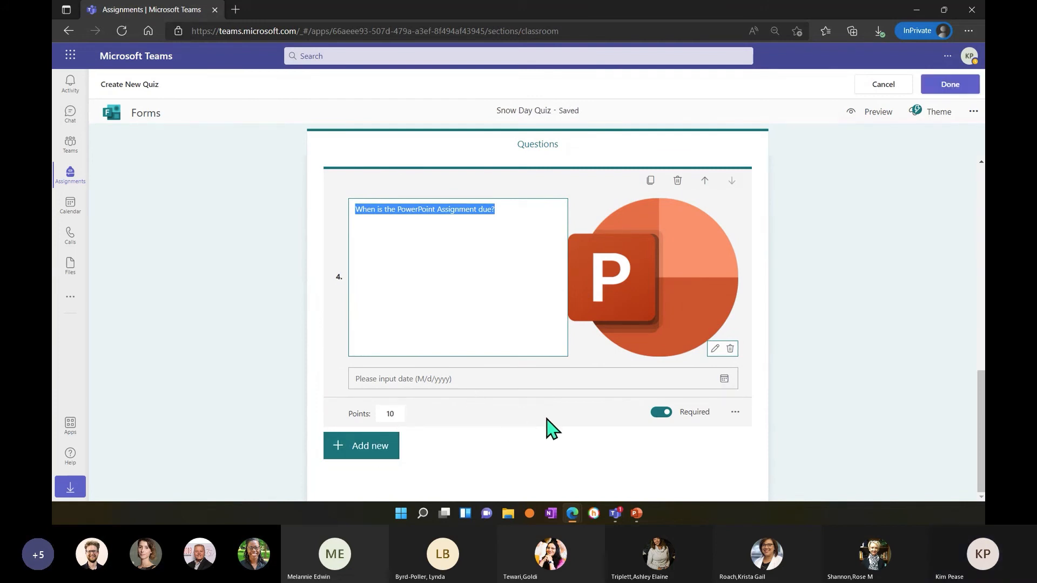
Preview the quiz in the mobile and computer layouts, review its questions, and return to editing.
{"action": "scroll", "coordinate": [581, 442], "scroll_direction": "up", "scroll_amount": 1}
{"action": "scroll", "coordinate": [579, 433], "scroll_direction": "up", "scroll_amount": 2}
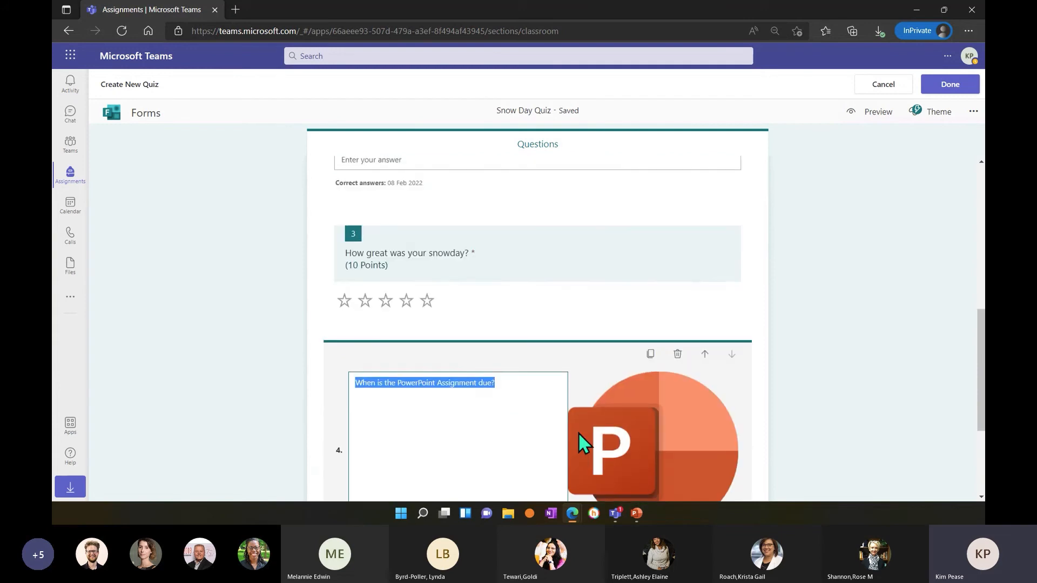
{"action": "left_click", "coordinate": [868, 122]}
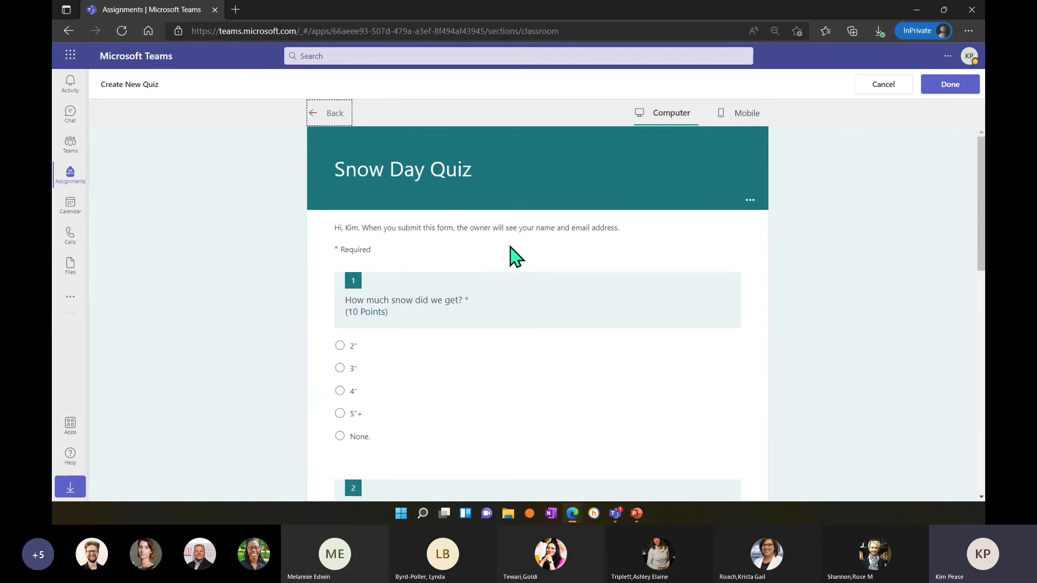
{"action": "left_click", "coordinate": [743, 116]}
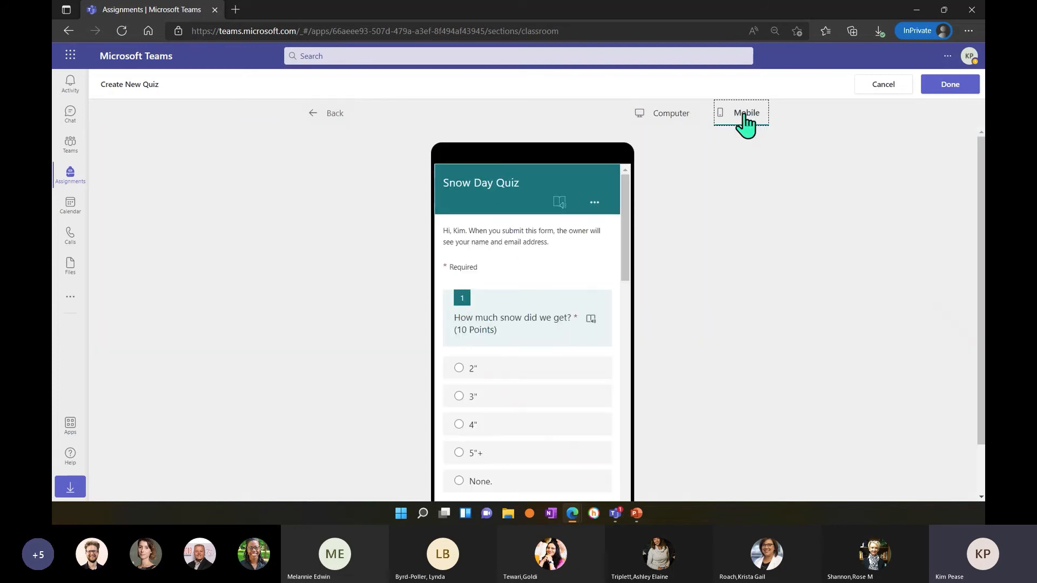
{"action": "left_click", "coordinate": [682, 128]}
{"action": "scroll", "coordinate": [643, 230], "scroll_direction": "down", "scroll_amount": 1}
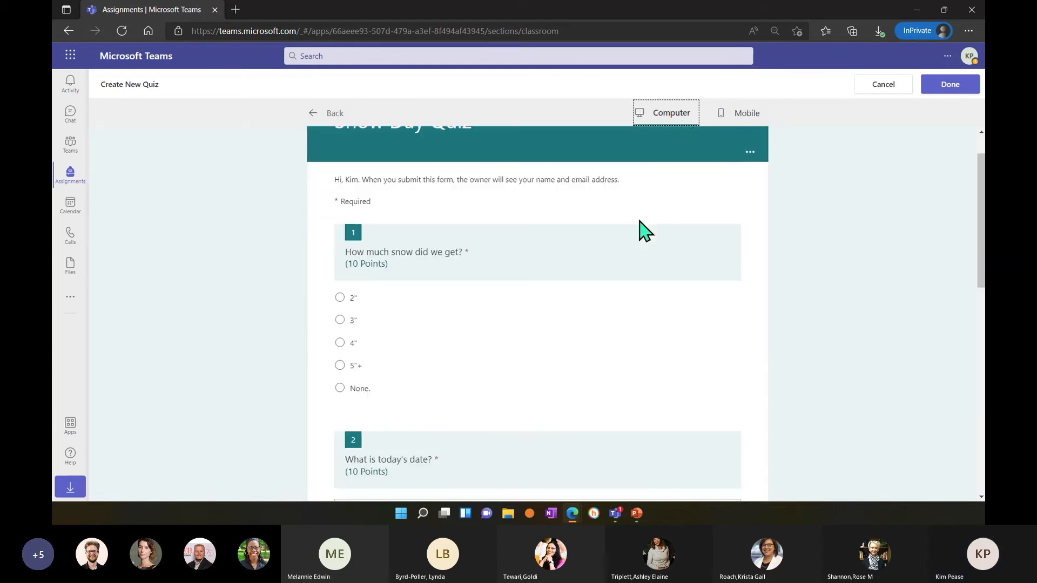
{"action": "scroll", "coordinate": [643, 231], "scroll_direction": "down", "scroll_amount": 10}
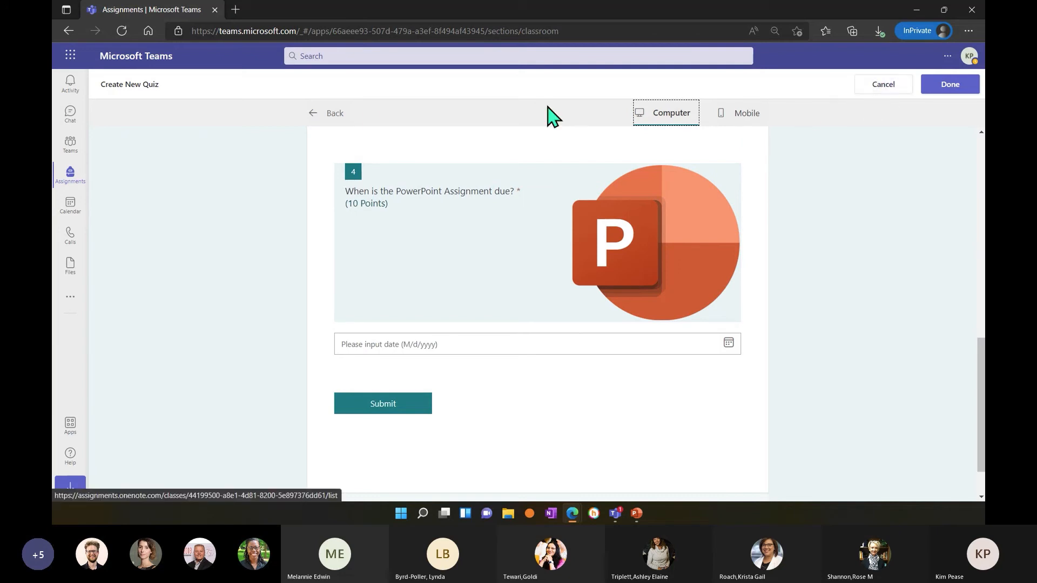
{"action": "left_click", "coordinate": [332, 113]}
Try the classroom chairs, clouds over hills and ocean themes on the quiz, and settle on the snowboarder theme.
{"action": "left_click", "coordinate": [938, 120]}
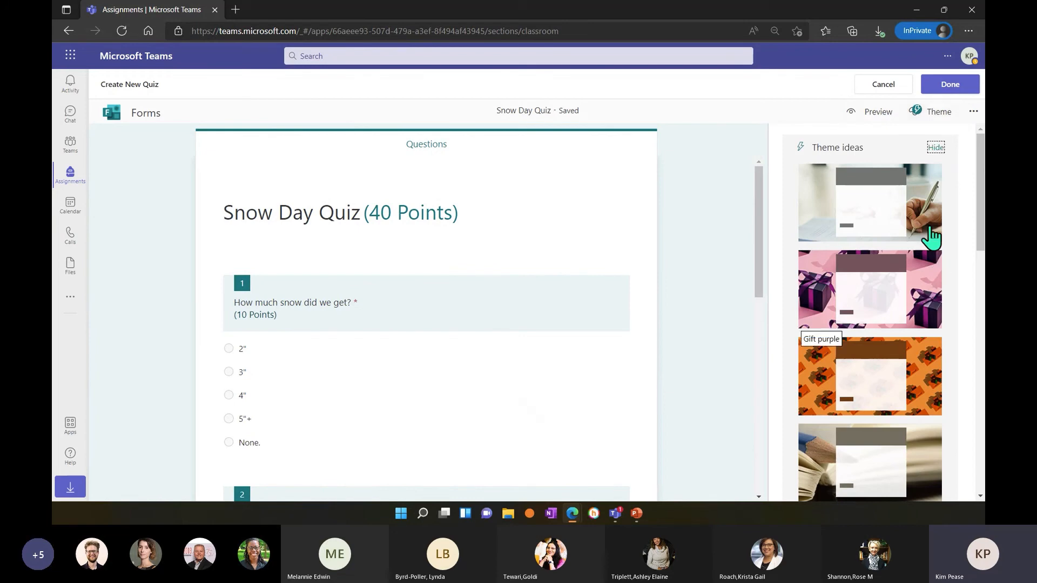
{"action": "scroll", "coordinate": [922, 277], "scroll_direction": "down", "scroll_amount": 5}
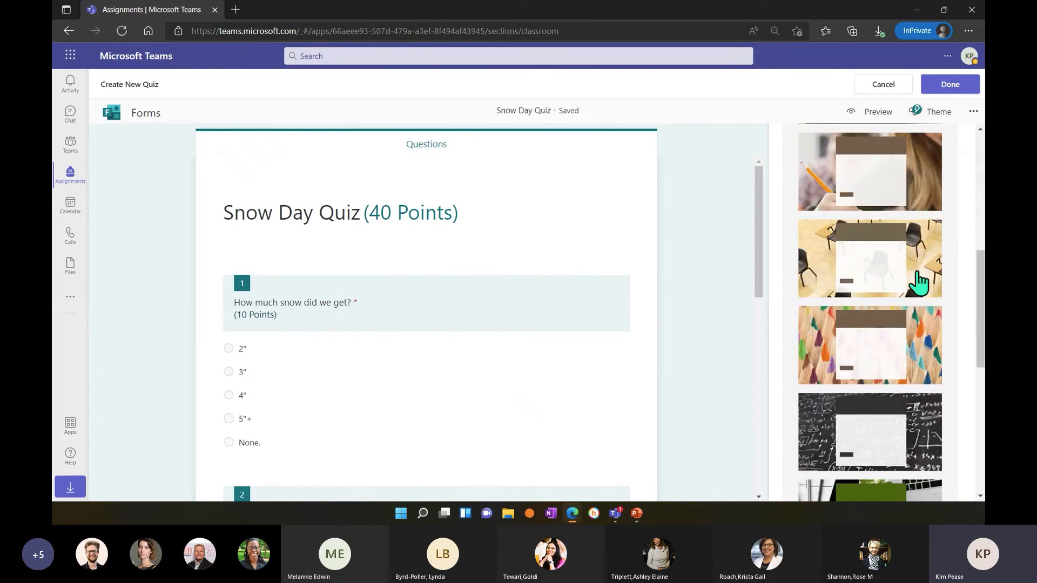
{"action": "left_click", "coordinate": [918, 282]}
{"action": "scroll", "coordinate": [917, 284], "scroll_direction": "down", "scroll_amount": 10}
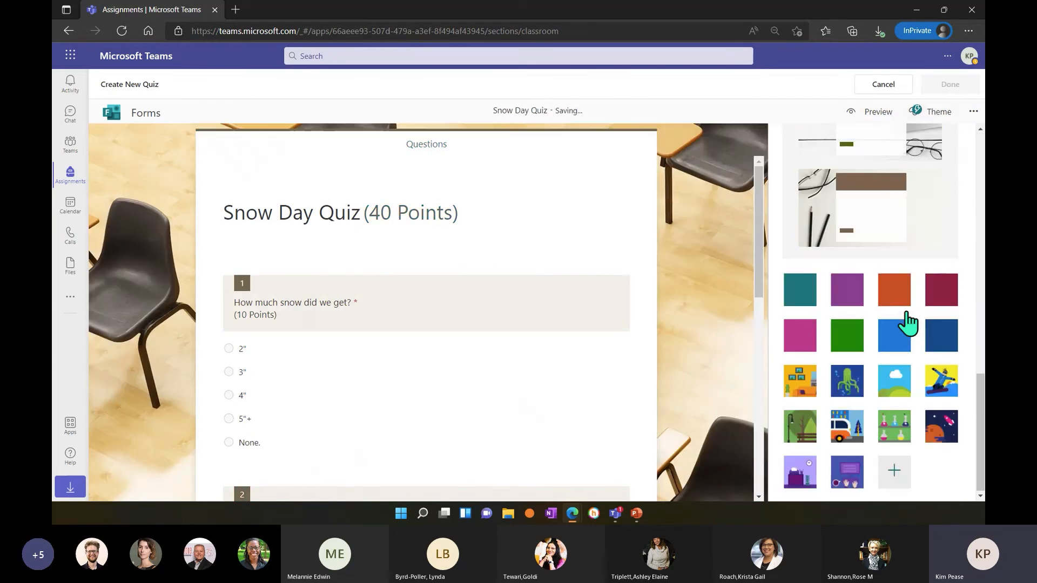
{"action": "left_click", "coordinate": [897, 387]}
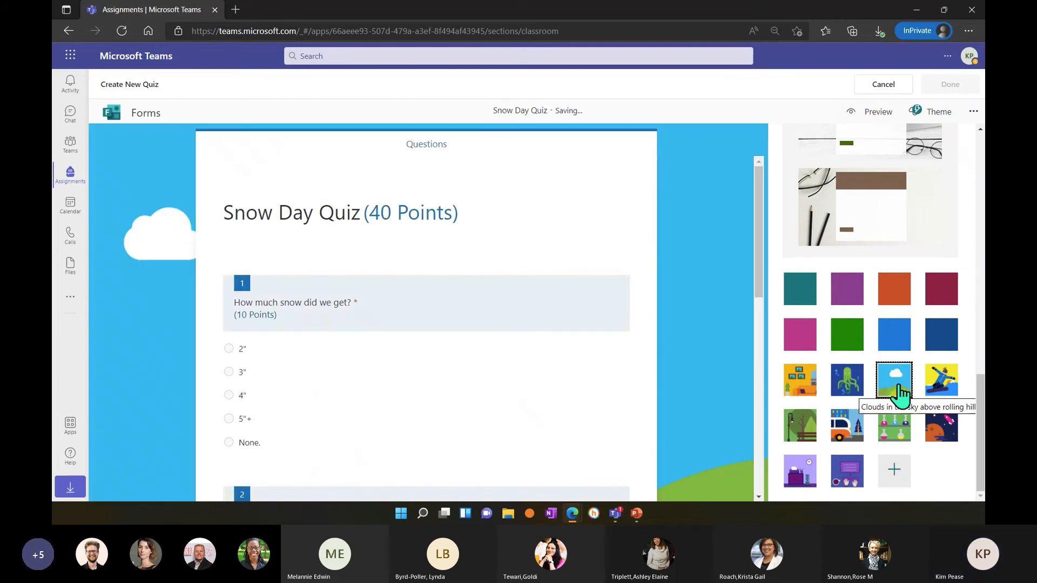
{"action": "left_click", "coordinate": [864, 387]}
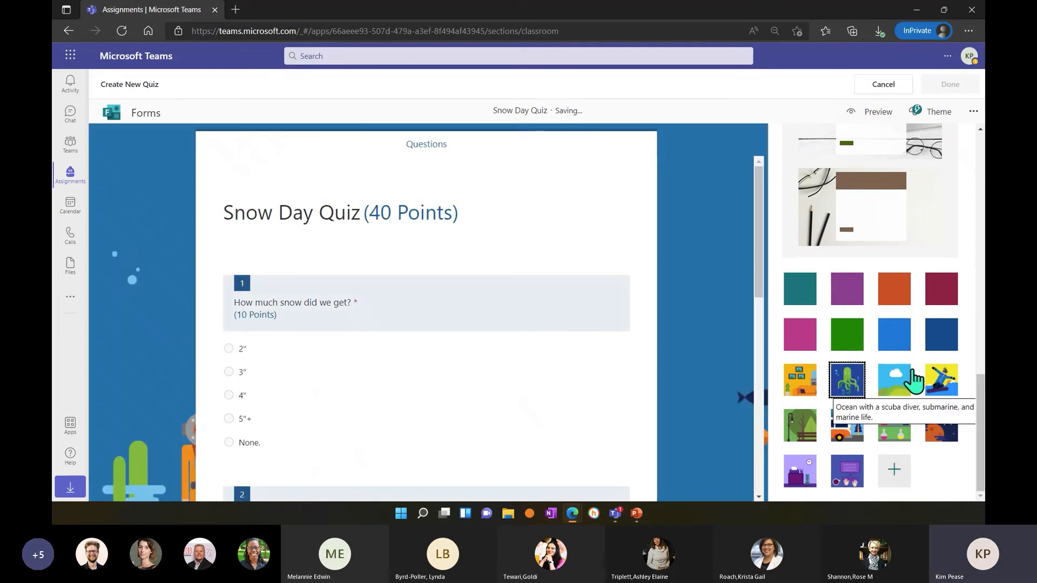
{"action": "left_click", "coordinate": [941, 380]}
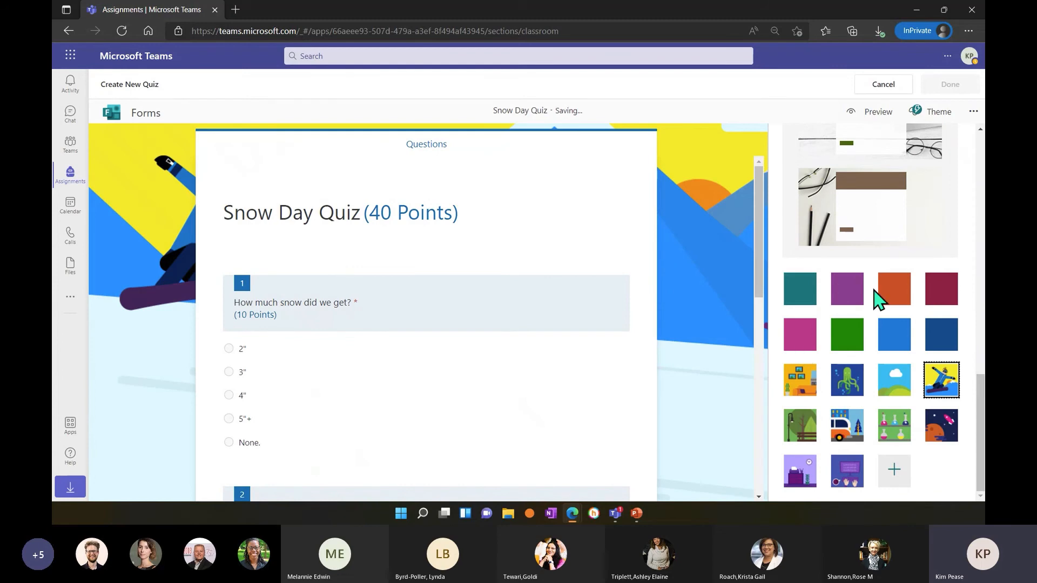
Collapse the theme ideas, finish editing the Snow Day Quiz and assign it to all students in Eng101.
{"action": "scroll", "coordinate": [880, 298], "scroll_direction": "up", "scroll_amount": 10}
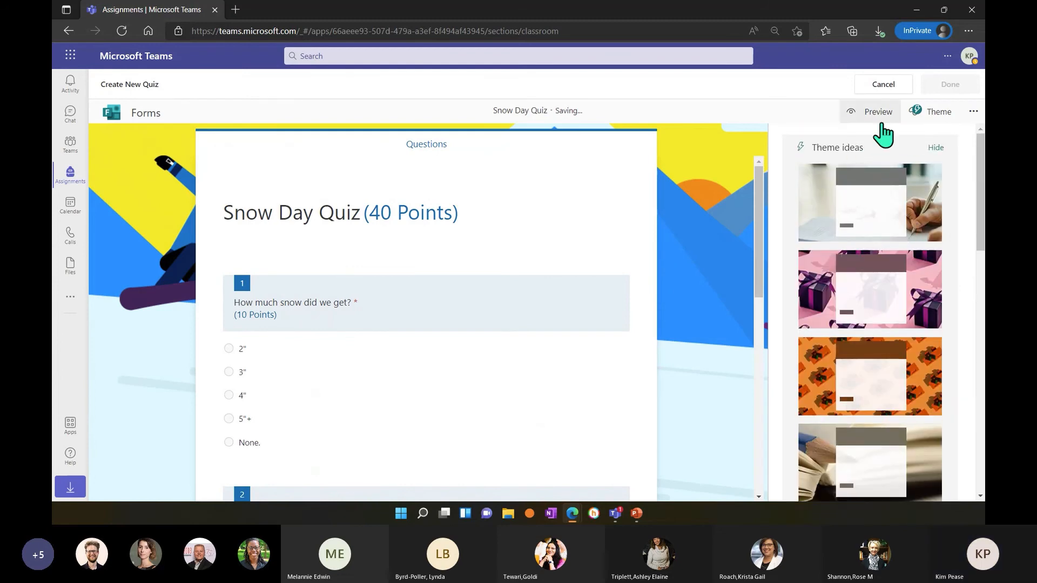
{"action": "left_click", "coordinate": [935, 149]}
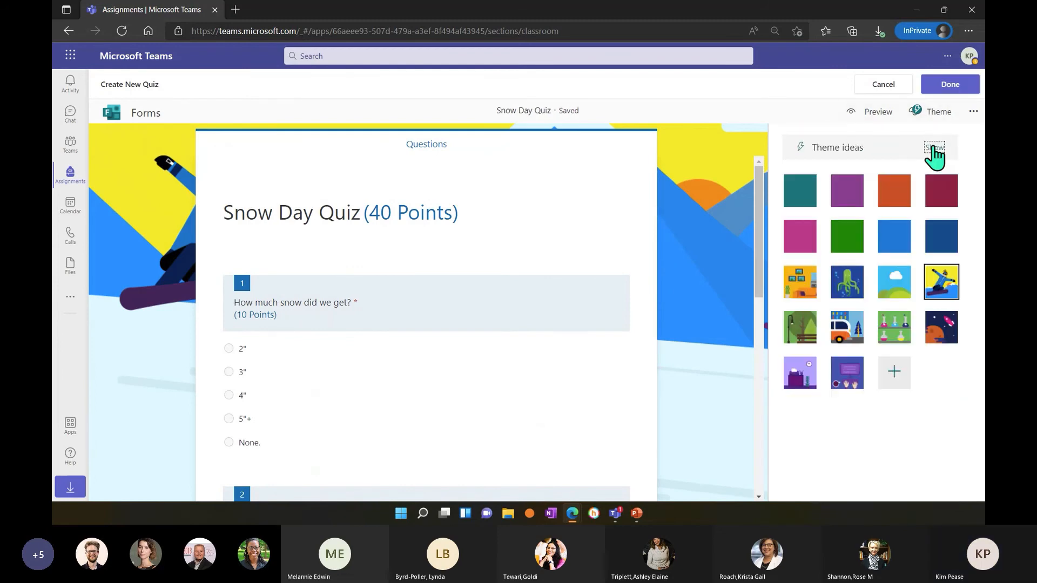
{"action": "left_click", "coordinate": [945, 87]}
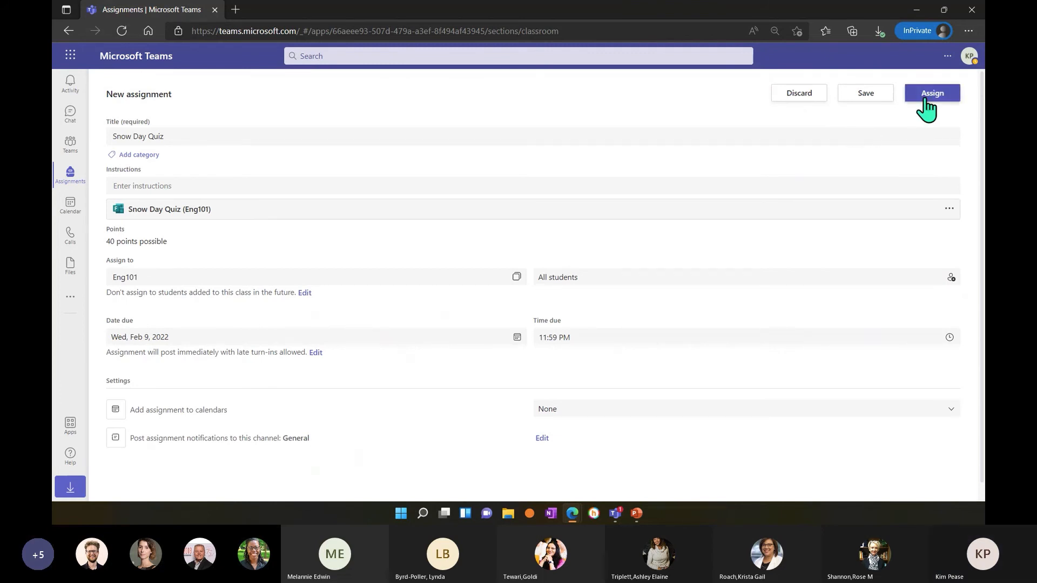
{"action": "left_click", "coordinate": [926, 98]}
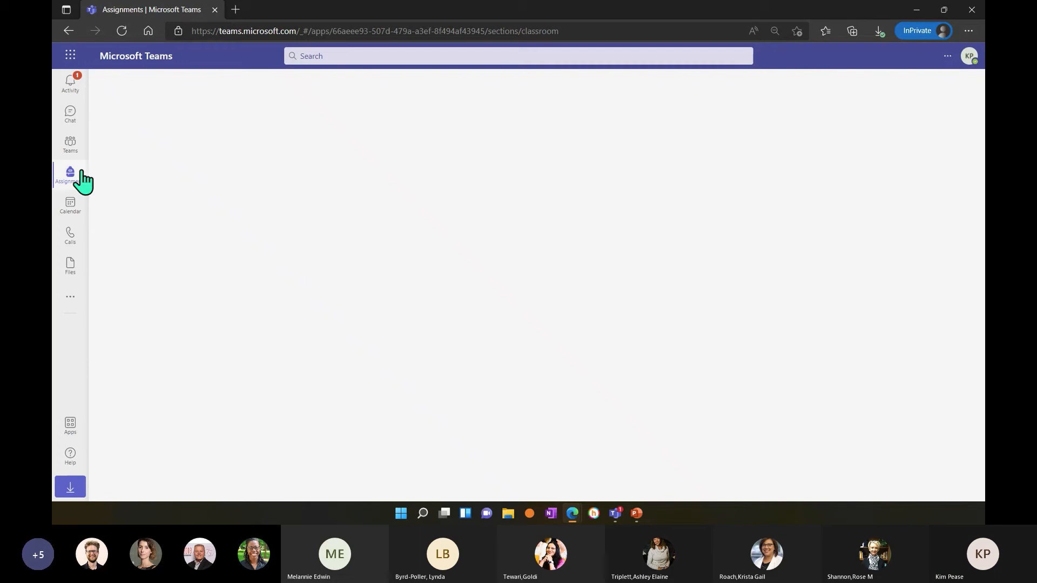
Check the Snow Day Quiz post in the Eng101 team's General channel and open the chat area.
{"action": "left_click", "coordinate": [66, 149]}
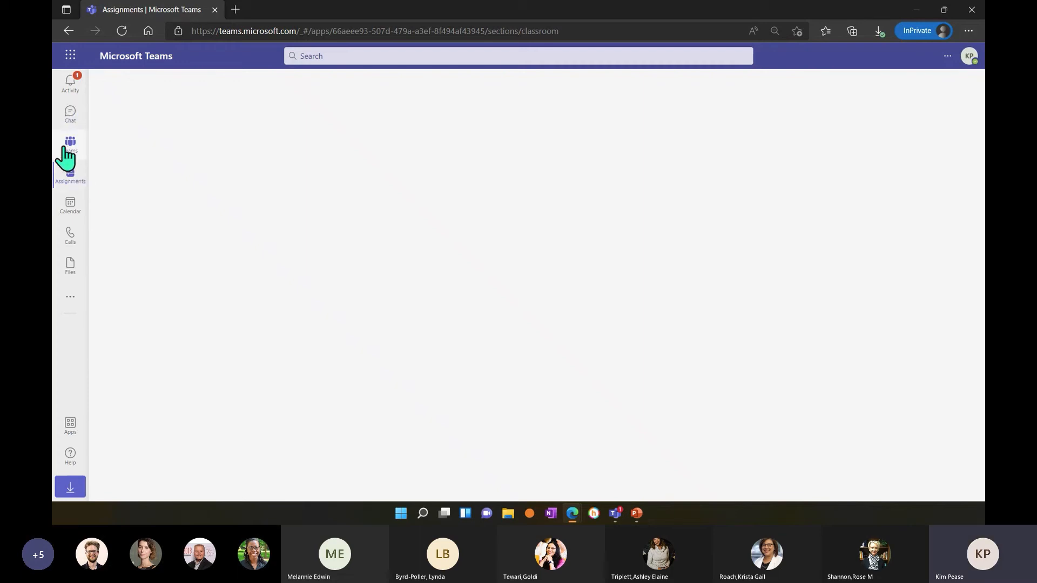
{"action": "left_click", "coordinate": [102, 85]}
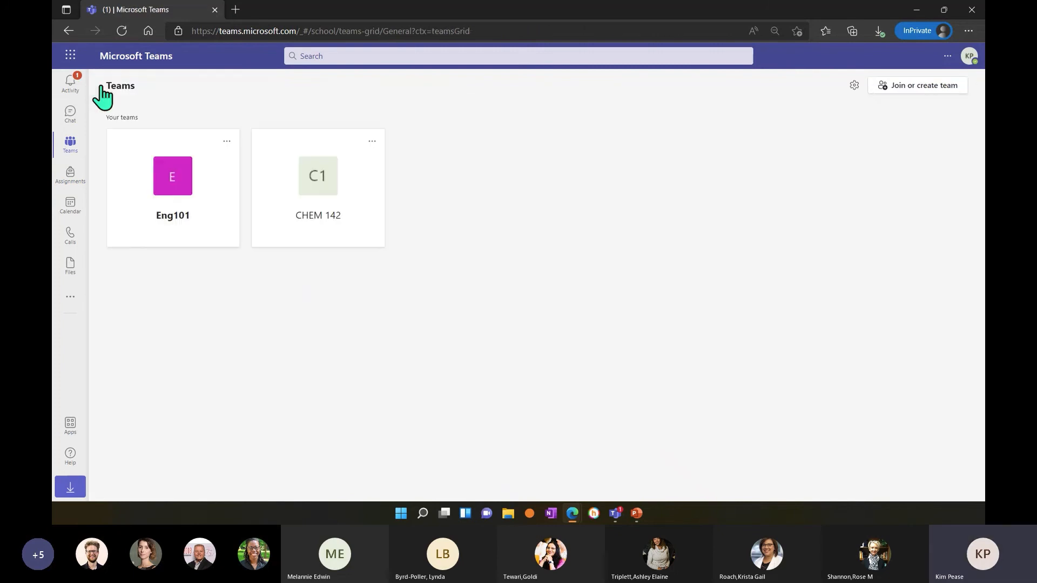
{"action": "left_click", "coordinate": [169, 189]}
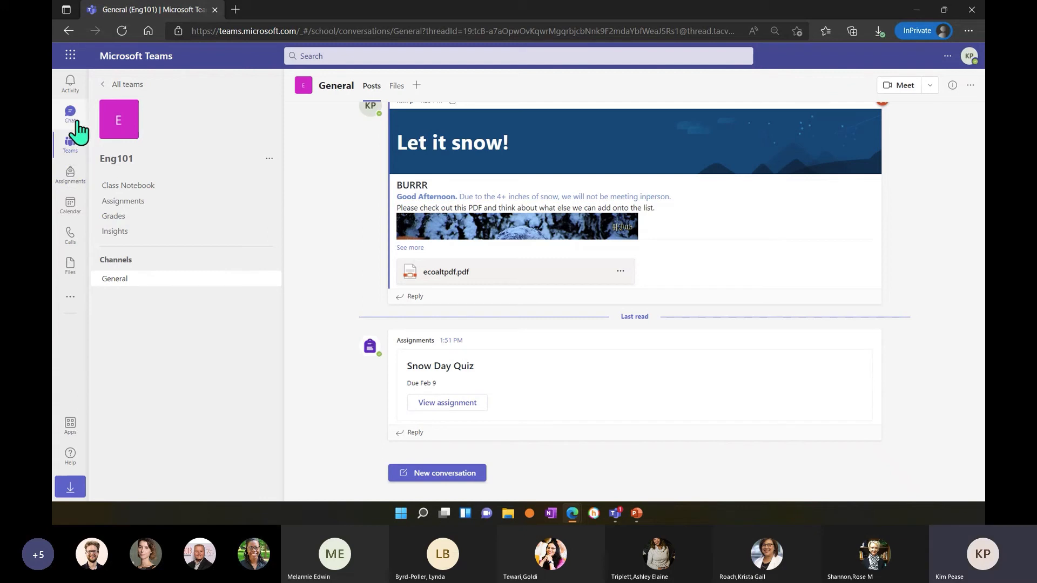
{"action": "left_click", "coordinate": [68, 120]}
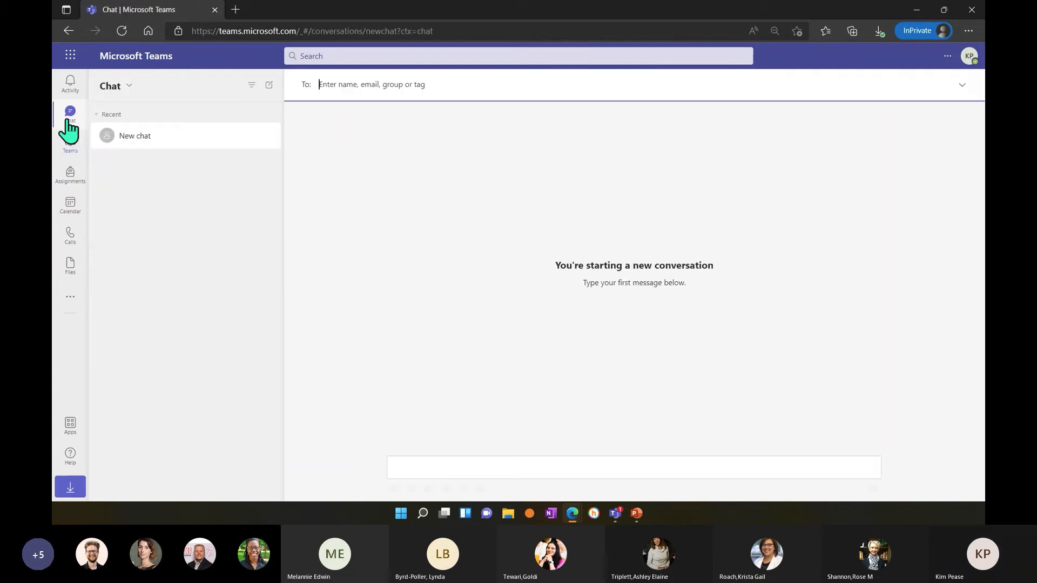
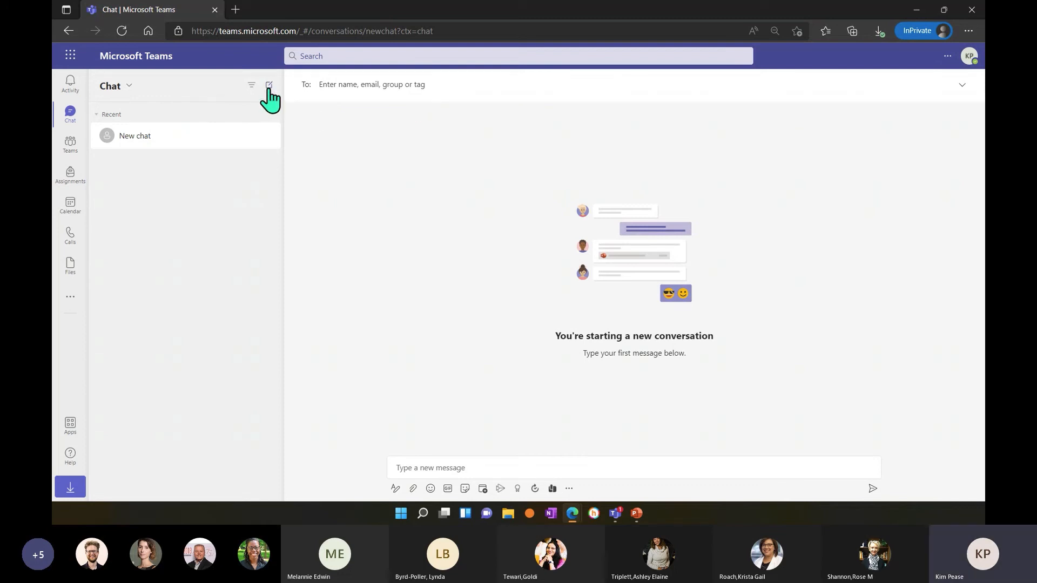
Address the new chat to two students, finding each by the first letters of their name.
{"action": "type", "text": "del"}
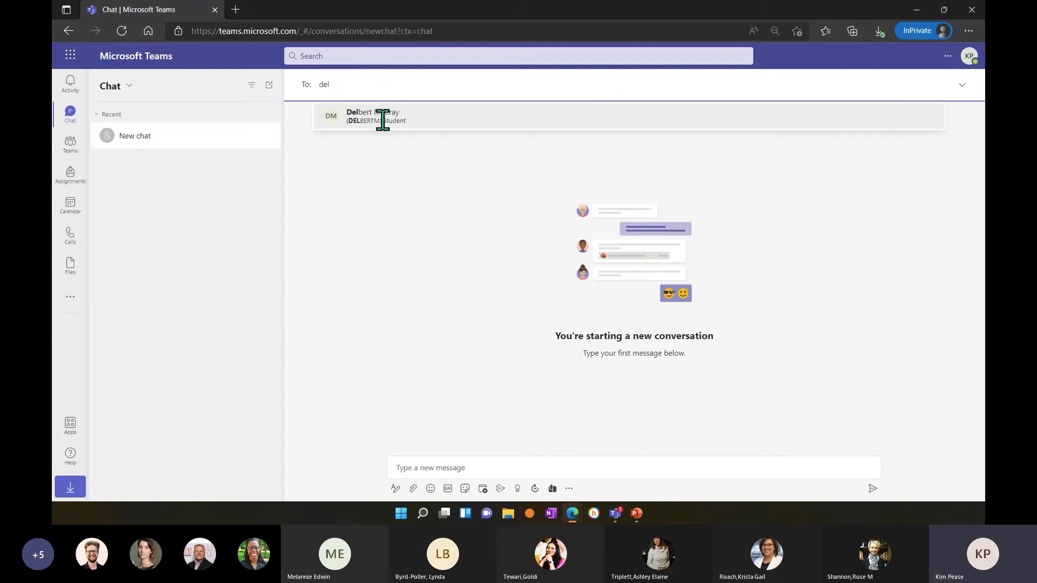
{"action": "left_click", "coordinate": [382, 116]}
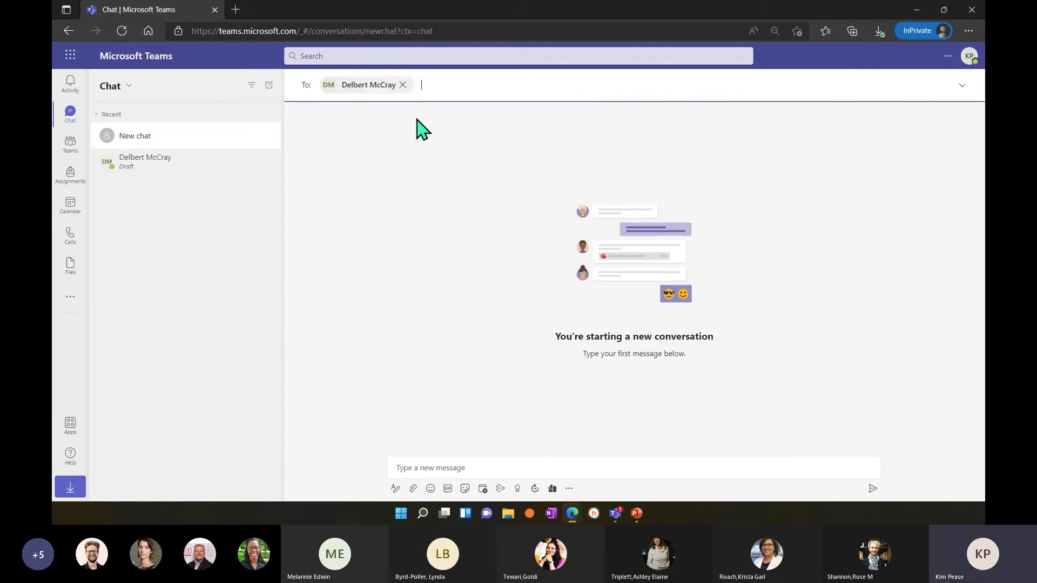
{"action": "type", "text": "ann"}
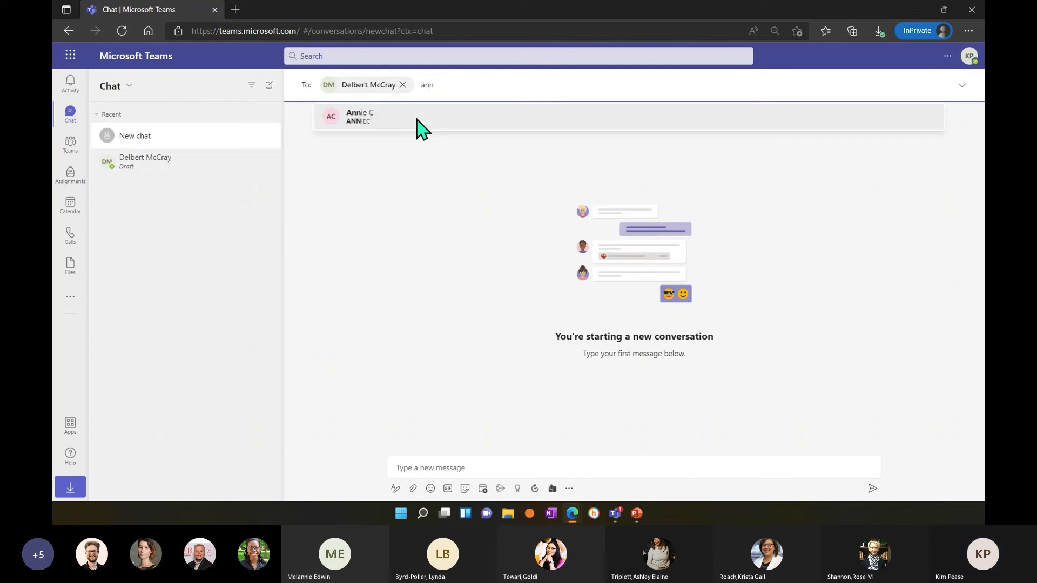
{"action": "left_click", "coordinate": [385, 122]}
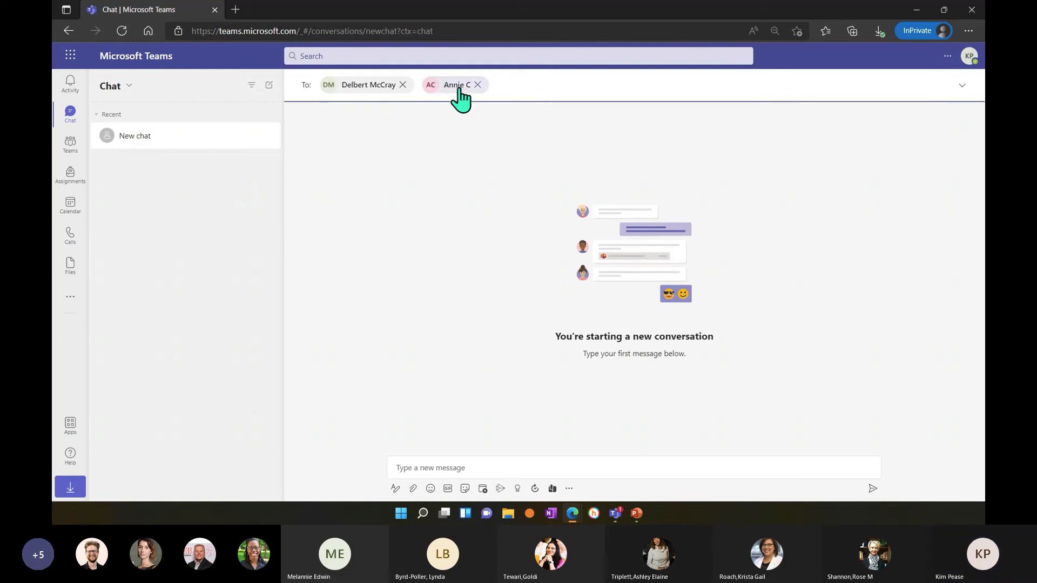
{"action": "mouse_move", "coordinate": [462, 89]}
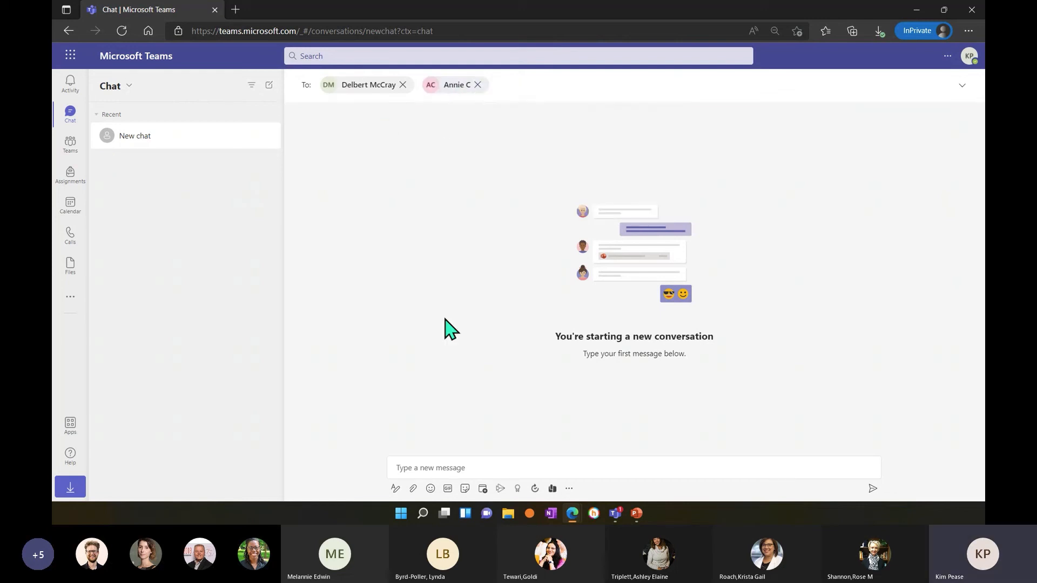
Send the group the message "Hey, I've noticed you keep having internet issues.".
{"action": "left_click", "coordinate": [432, 461]}
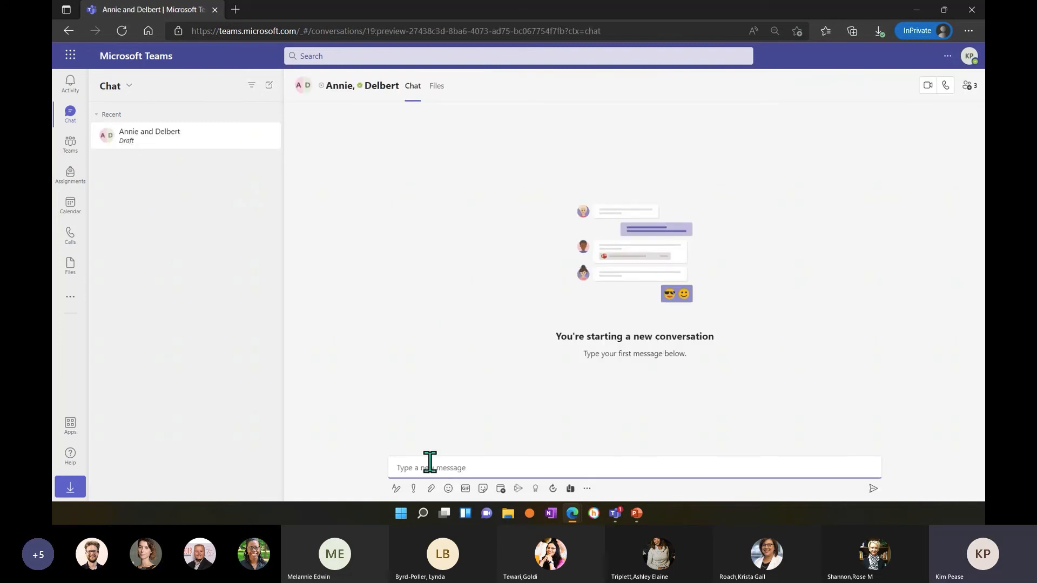
{"action": "type", "text": "Hey, I've noticed "}
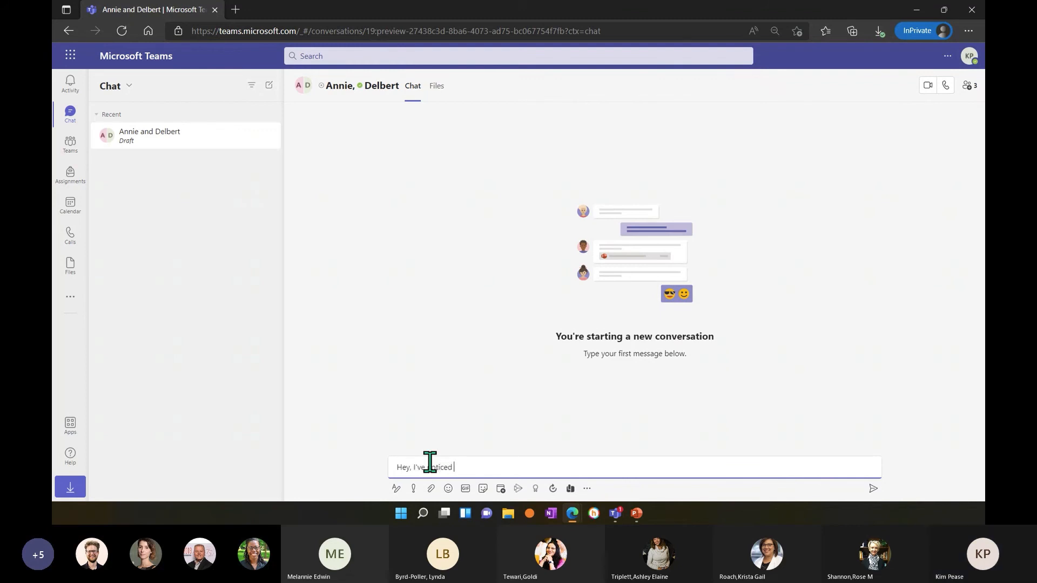
{"action": "type", "text": "you keep hav"}
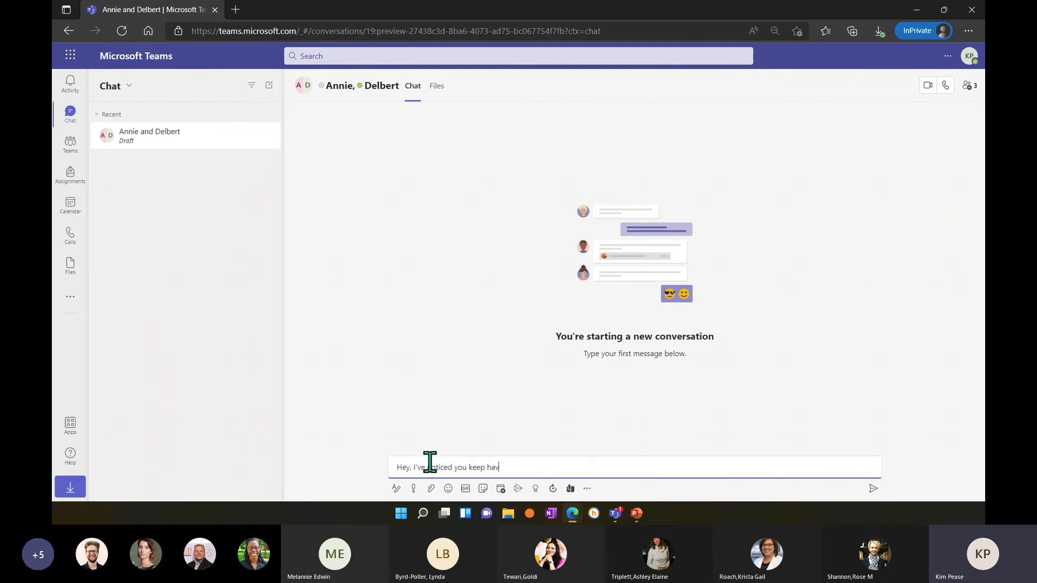
{"action": "type", "text": "ing internet issues."}
{"action": "key", "text": "Return"}
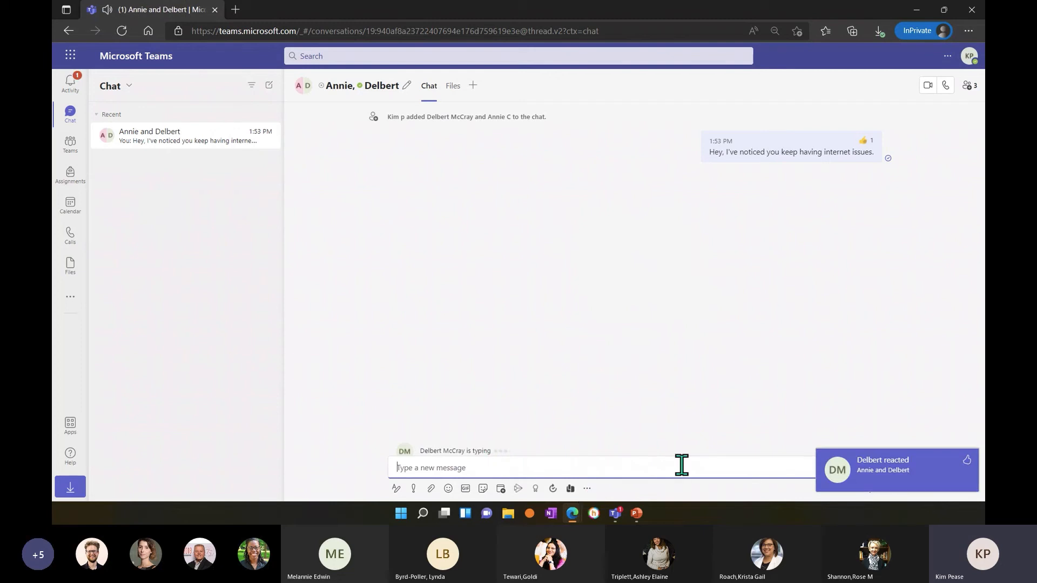
Review the reaction on the sent message and react to the student's "Yes" reply with the sad face.
{"action": "mouse_move", "coordinate": [863, 160]}
{"action": "mouse_move", "coordinate": [865, 141]}
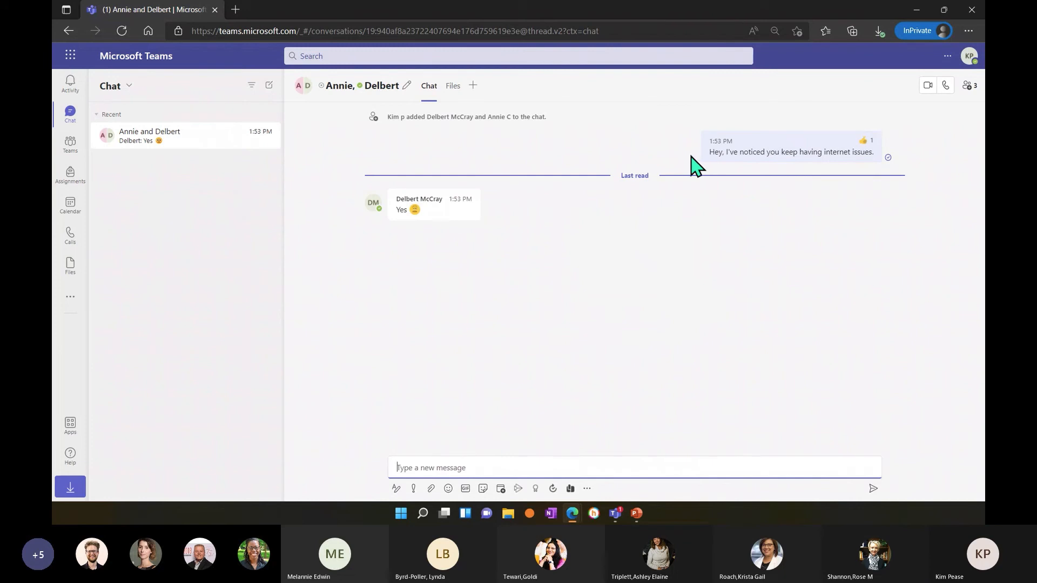
{"action": "left_click", "coordinate": [442, 179]}
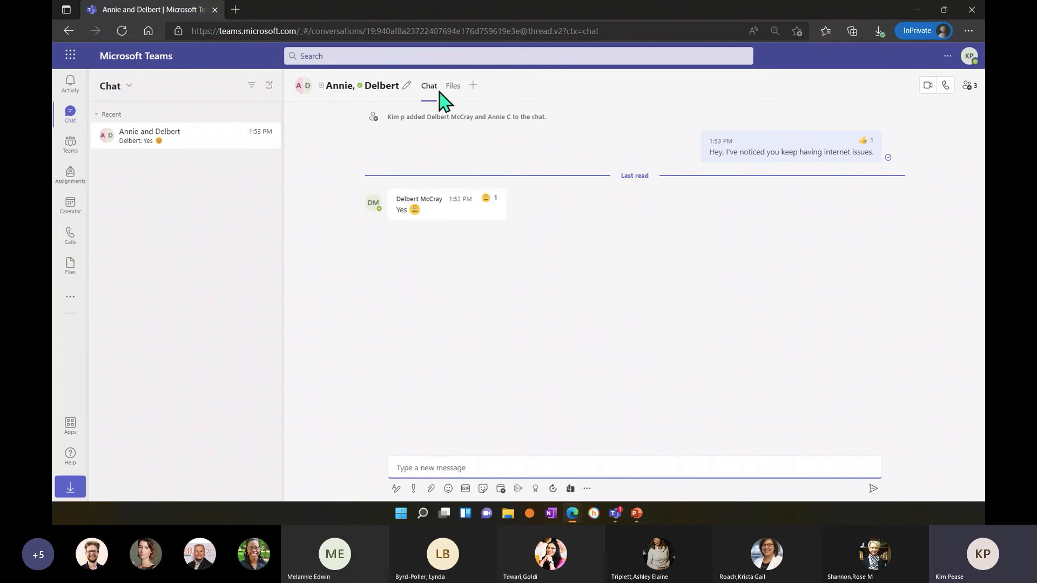
{"action": "mouse_move", "coordinate": [436, 208]}
{"action": "mouse_move", "coordinate": [491, 232]}
Send the group the message "When do you did they say it'll be fixed?".
{"action": "key", "text": "BackSpace"}
{"action": "key", "text": "BackSpace"}
{"action": "key", "text": "BackSpace"}
{"action": "key", "text": "BackSpace"}
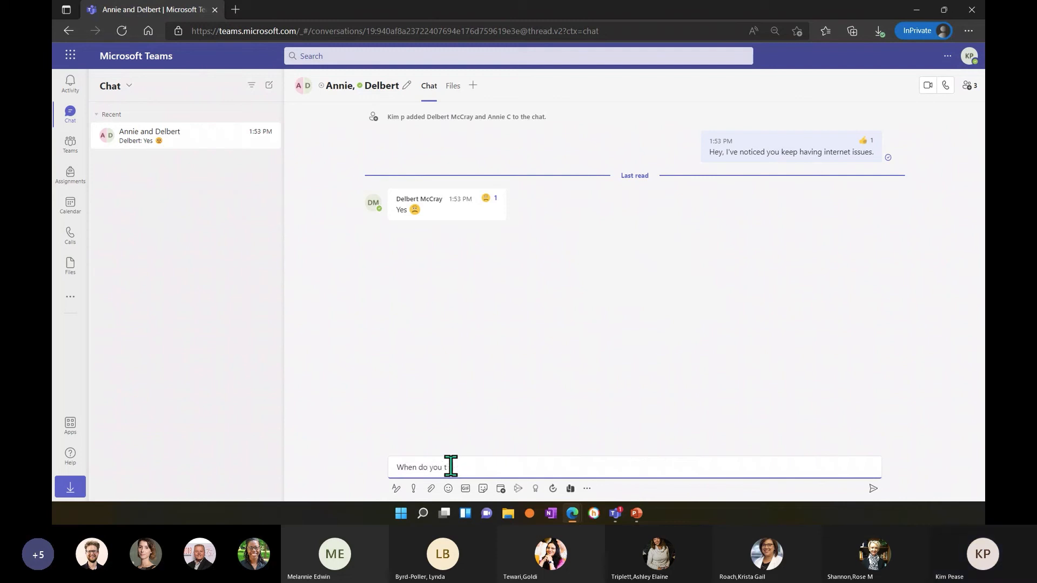
{"action": "type", "text": "did they sa"}
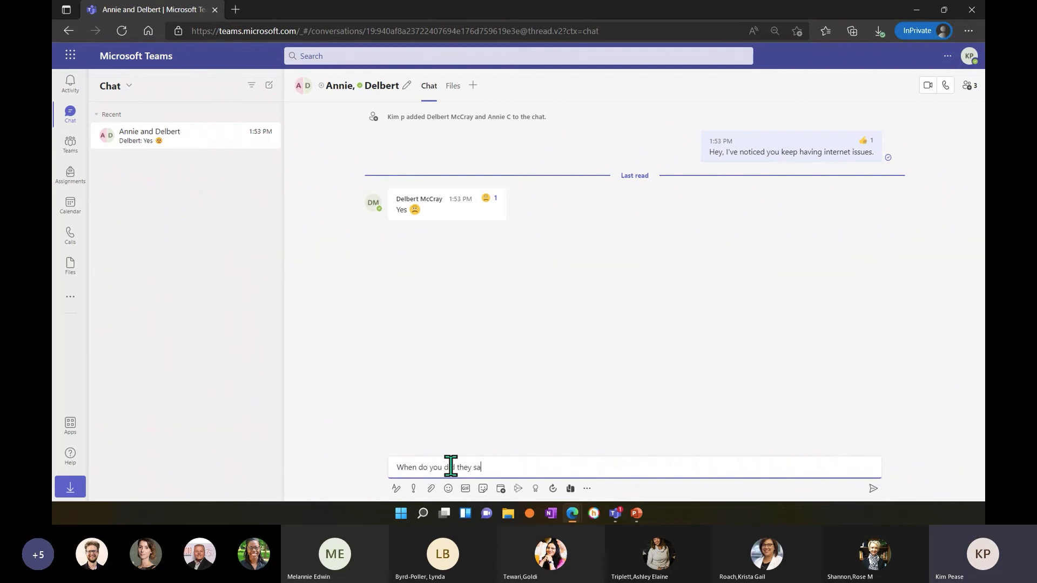
{"action": "type", "text": "y it'll b"}
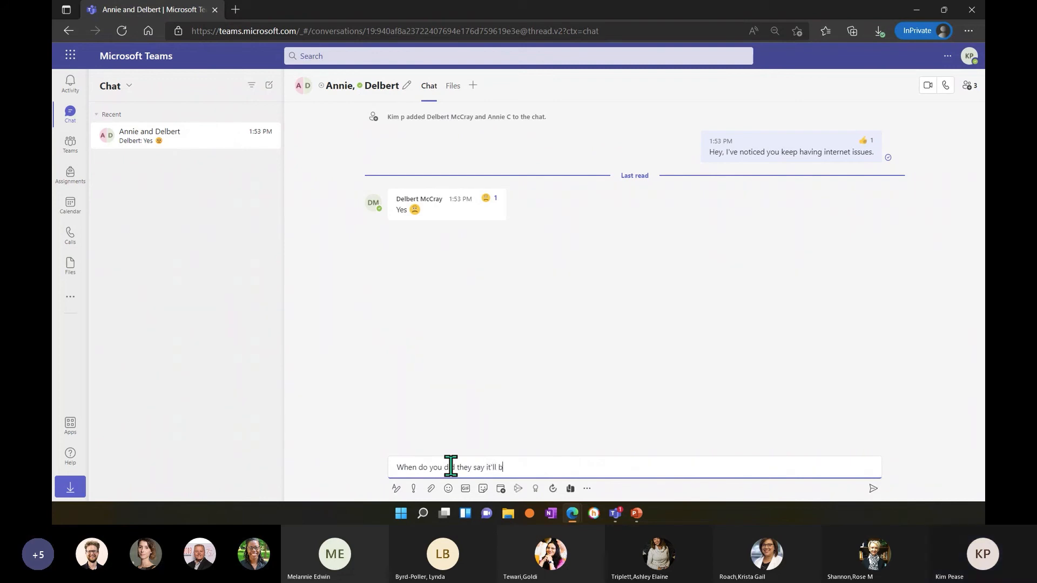
{"action": "type", "text": "e fixed?"}
{"action": "key", "text": "Return"}
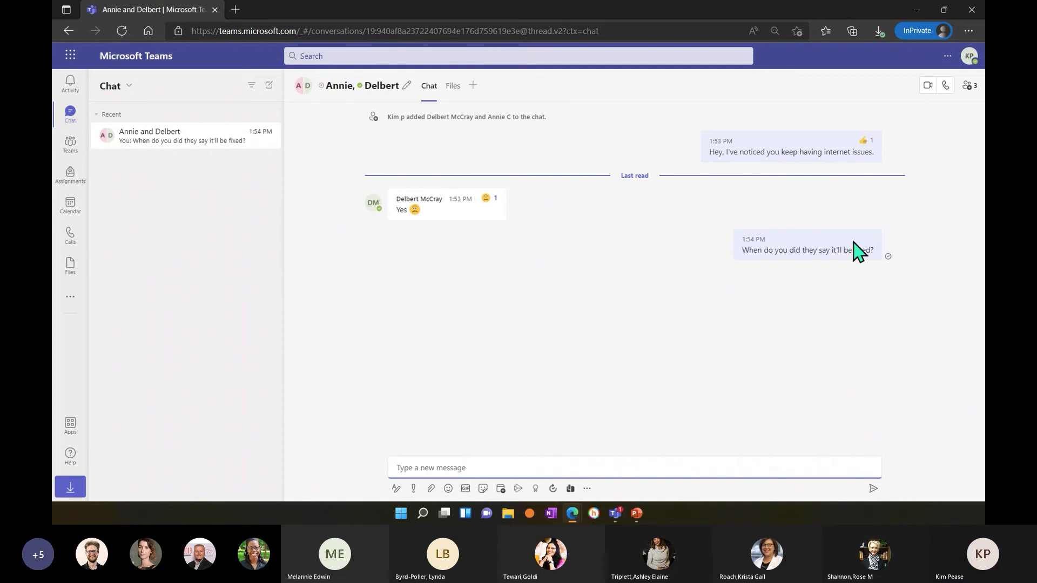
Edit the last sent message to read "When did they say it'll be fixed?" and save the change.
{"action": "left_click", "coordinate": [873, 220]}
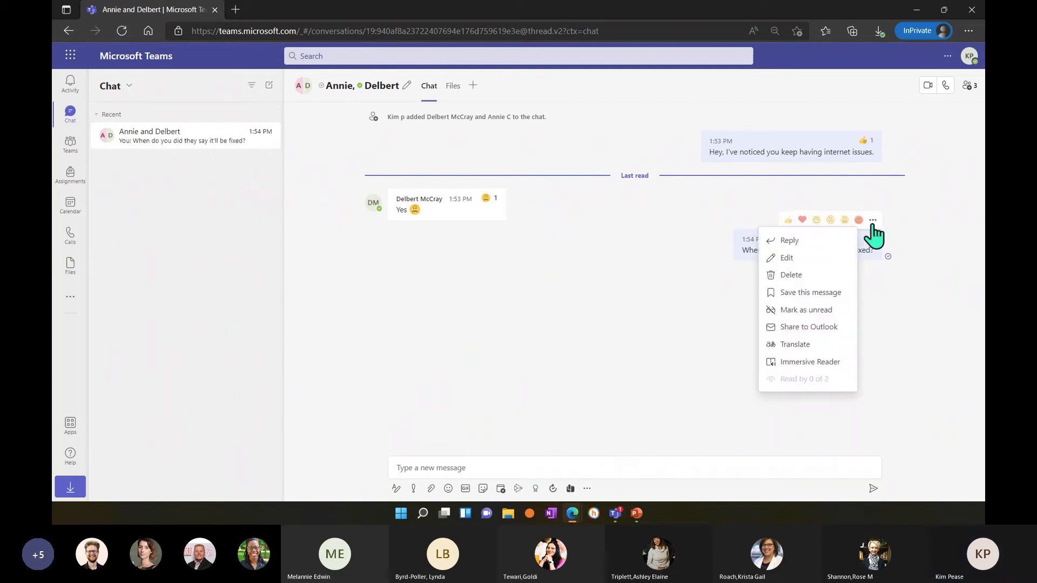
{"action": "left_click", "coordinate": [864, 296]}
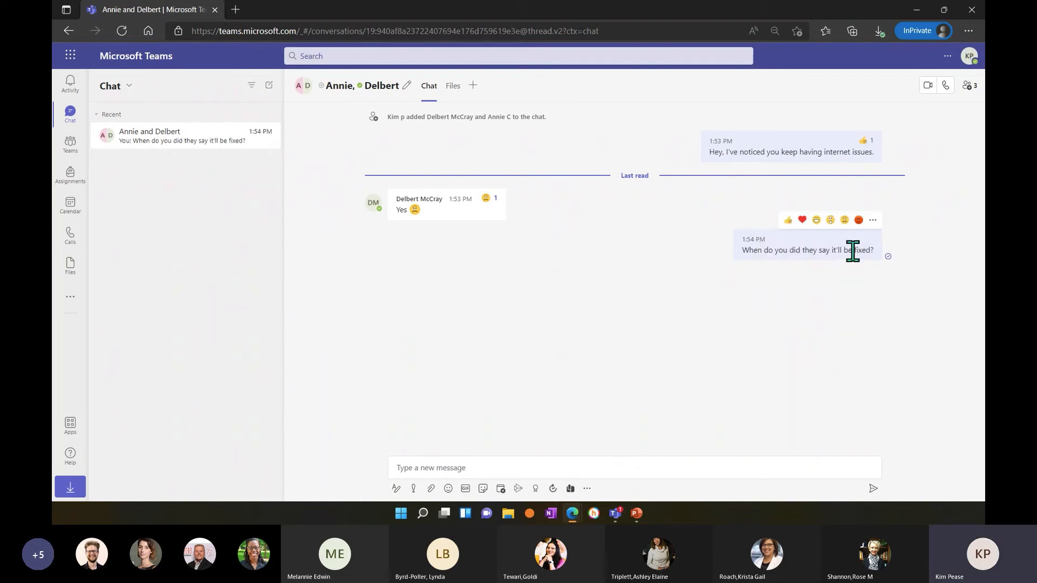
{"action": "left_click", "coordinate": [873, 220]}
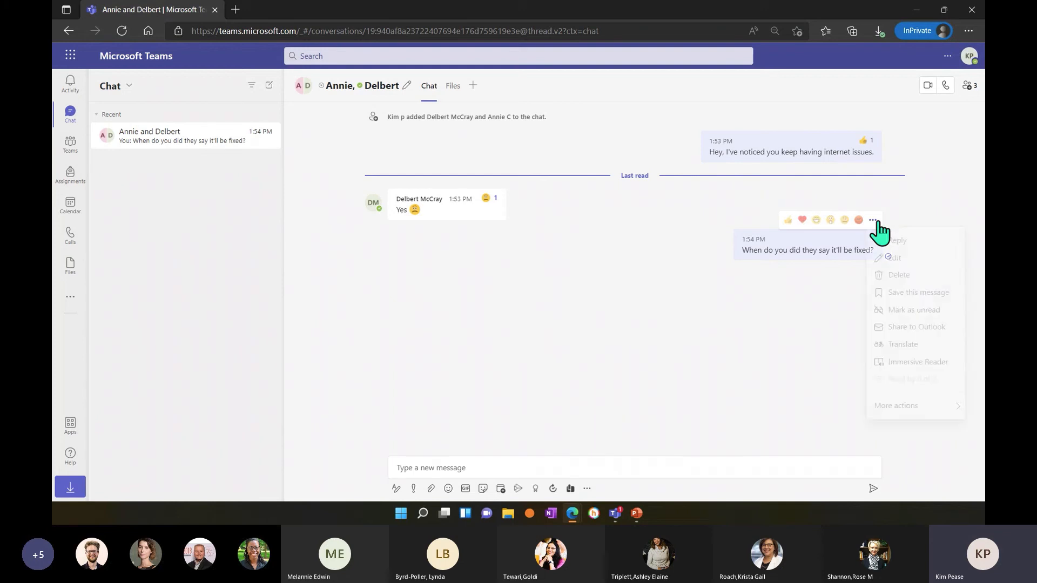
{"action": "left_click", "coordinate": [898, 262]}
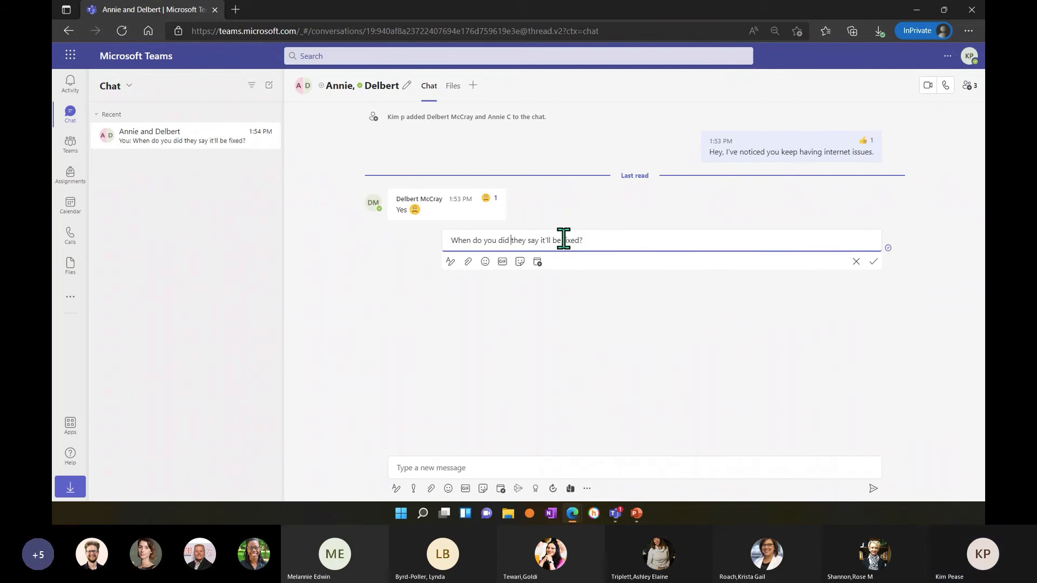
{"action": "key", "text": "BackSpace"}
{"action": "key", "text": "BackSpace"}
{"action": "key", "text": "BackSpace"}
{"action": "key", "text": "BackSpace"}
{"action": "key", "text": "BackSpace"}
{"action": "key", "text": "BackSpace"}
{"action": "key", "text": "BackSpace"}
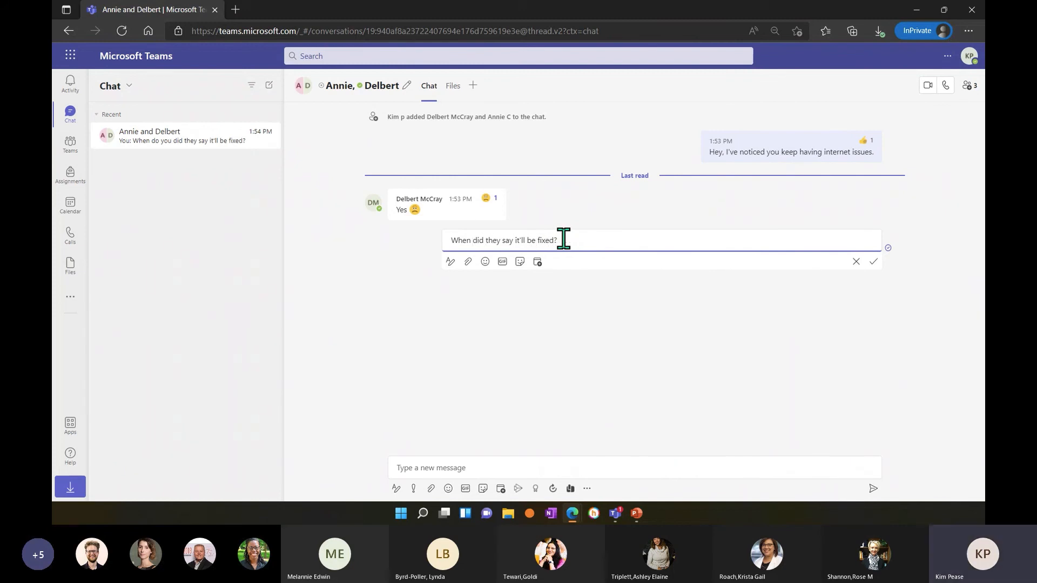
{"action": "key", "text": "Return"}
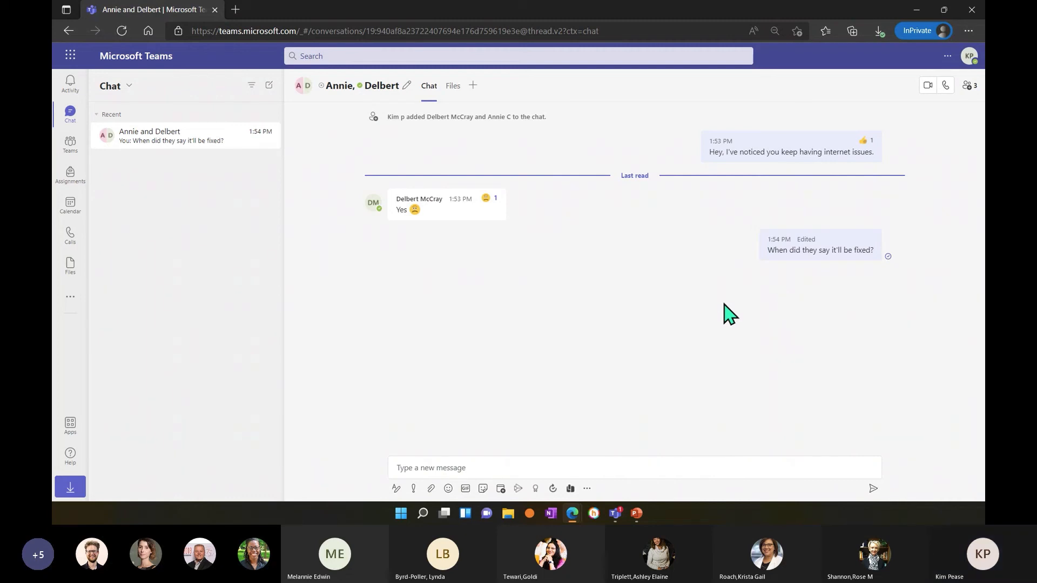
Search for one of the two students by first name and send the one-on-one message "Great job today!".
{"action": "left_click", "coordinate": [270, 86]}
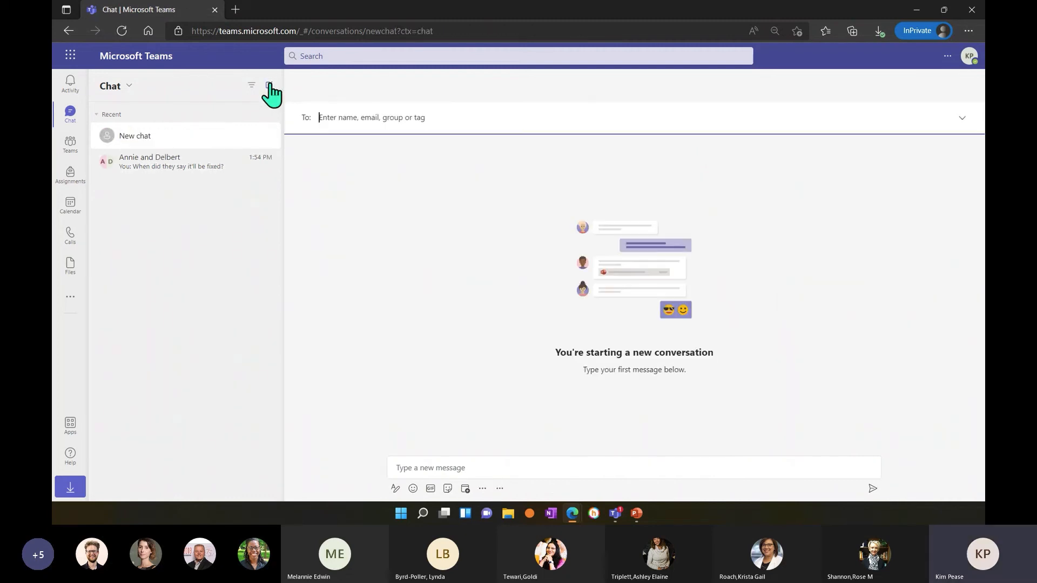
{"action": "left_click", "coordinate": [341, 54]}
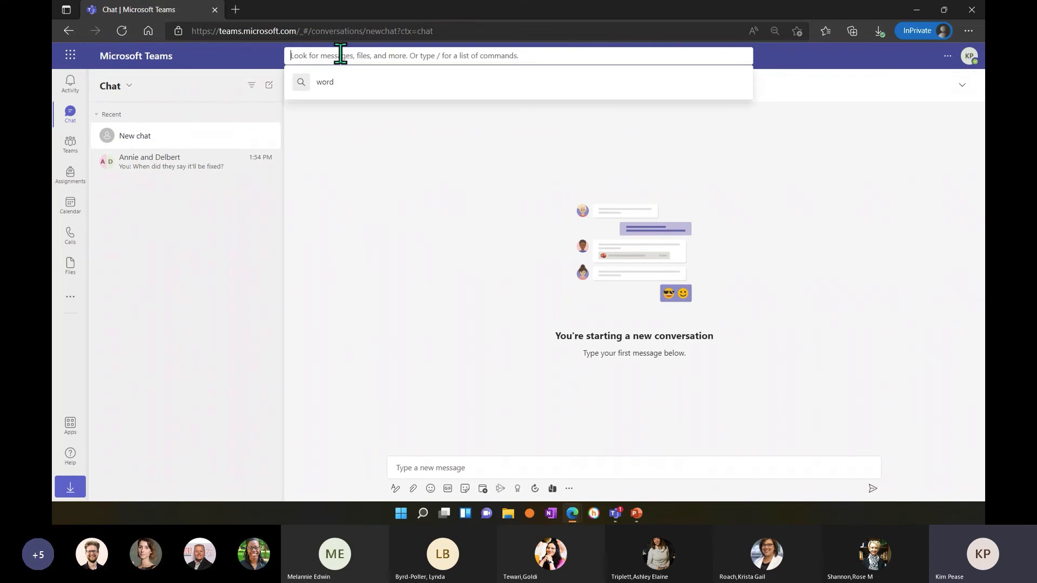
{"action": "type", "text": "ann"}
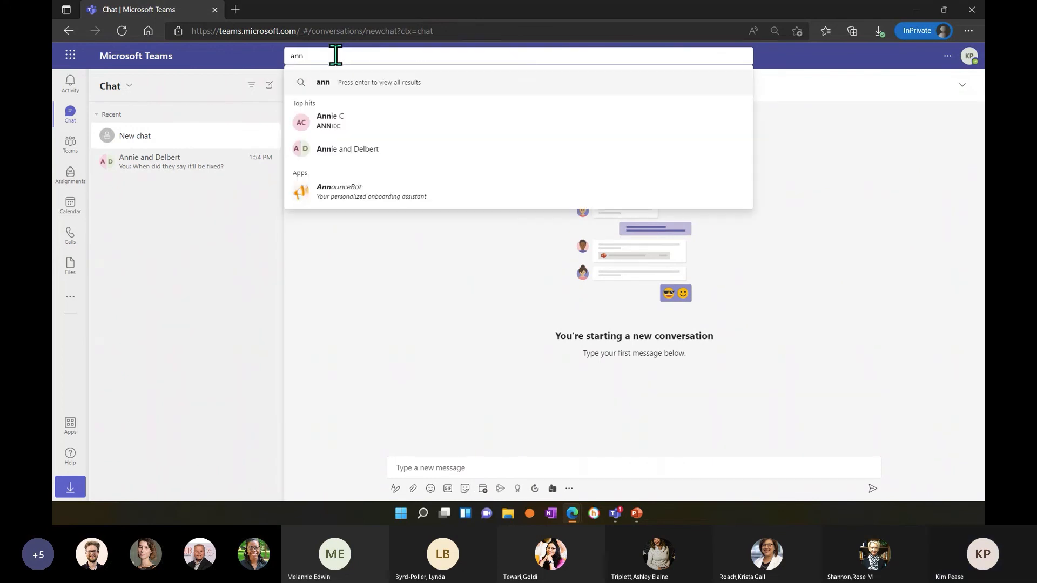
{"action": "left_click", "coordinate": [330, 120]}
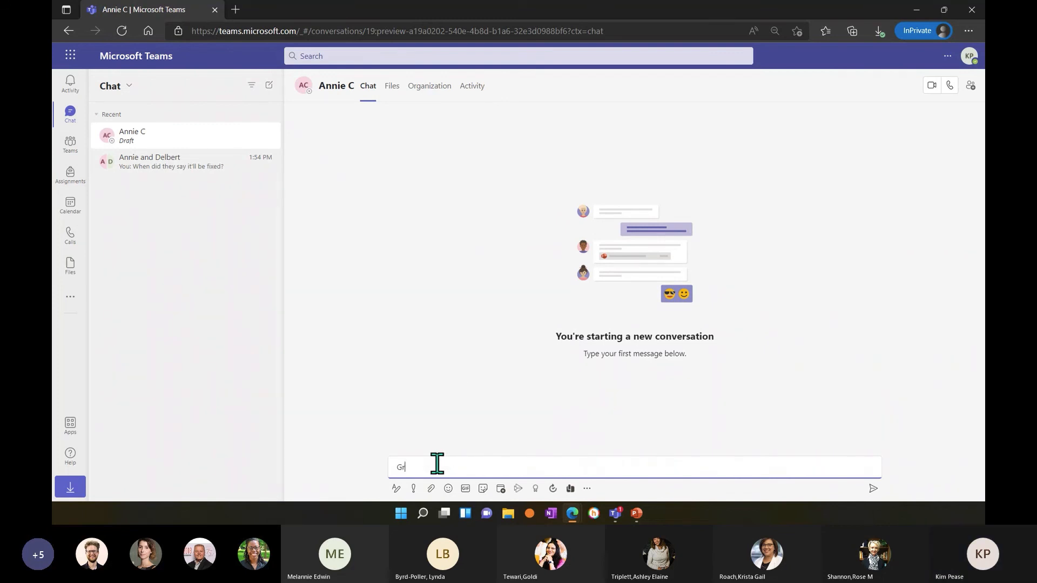
{"action": "type", "text": "Great job today!"}
{"action": "key", "text": "Return"}
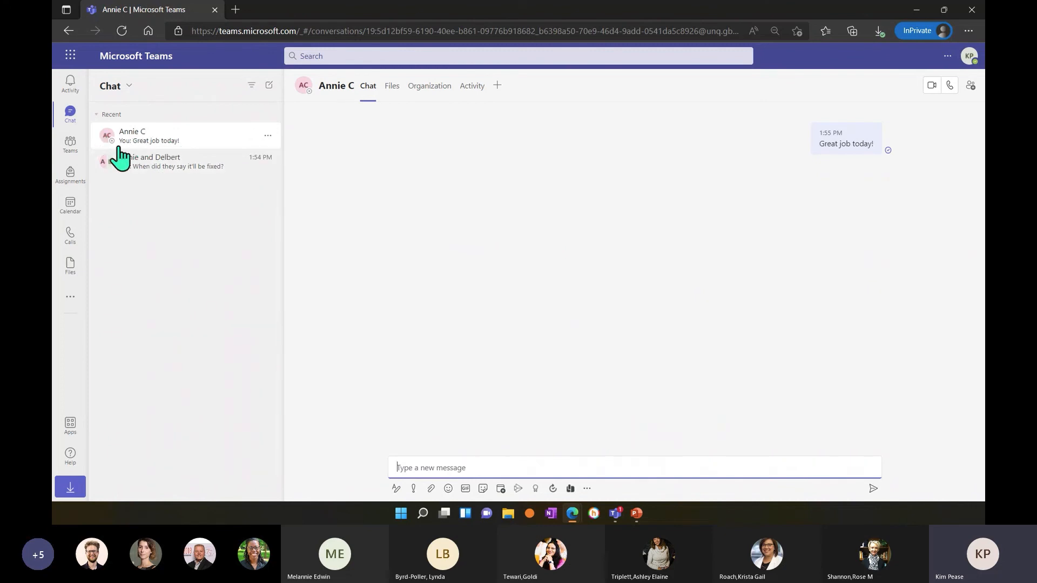
Look through the group chat and the one-on-one chat, finishing with the group chat open.
{"action": "left_click", "coordinate": [173, 171]}
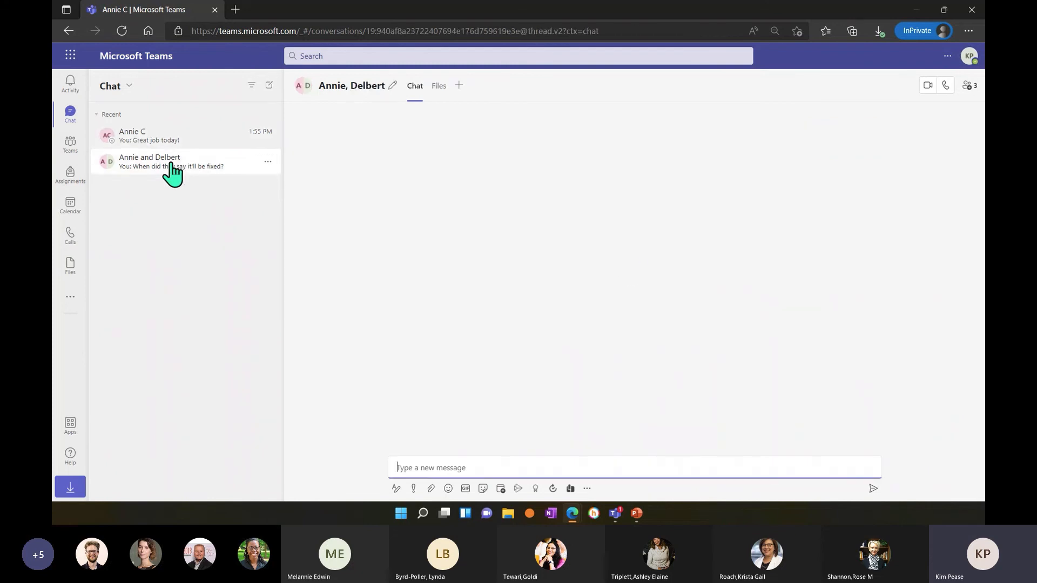
{"action": "left_click", "coordinate": [143, 142]}
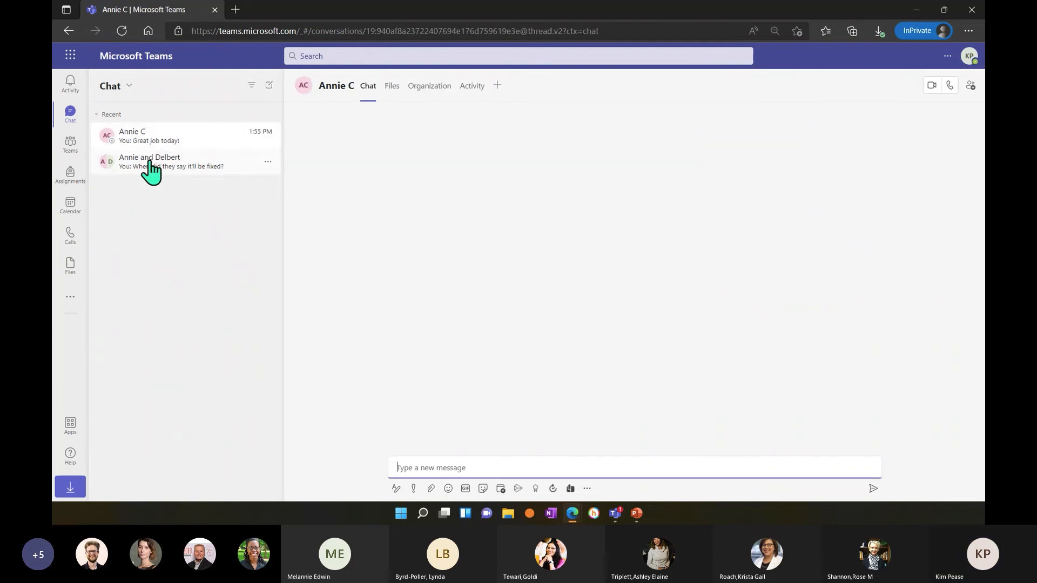
{"action": "left_click", "coordinate": [152, 171]}
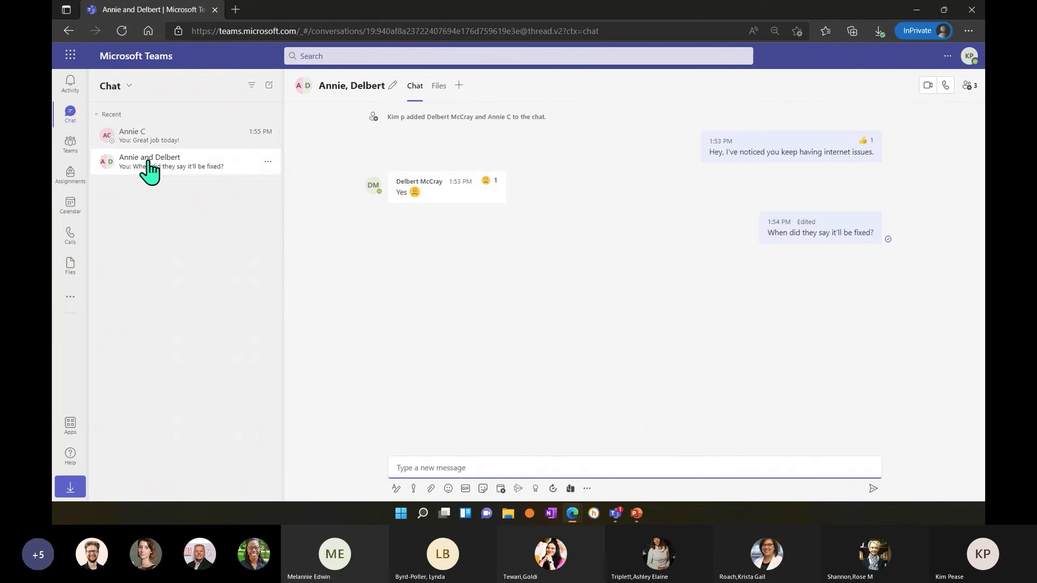
Check the group chat's options and pin the one-on-one chat to the chat list.
{"action": "left_click", "coordinate": [268, 162]}
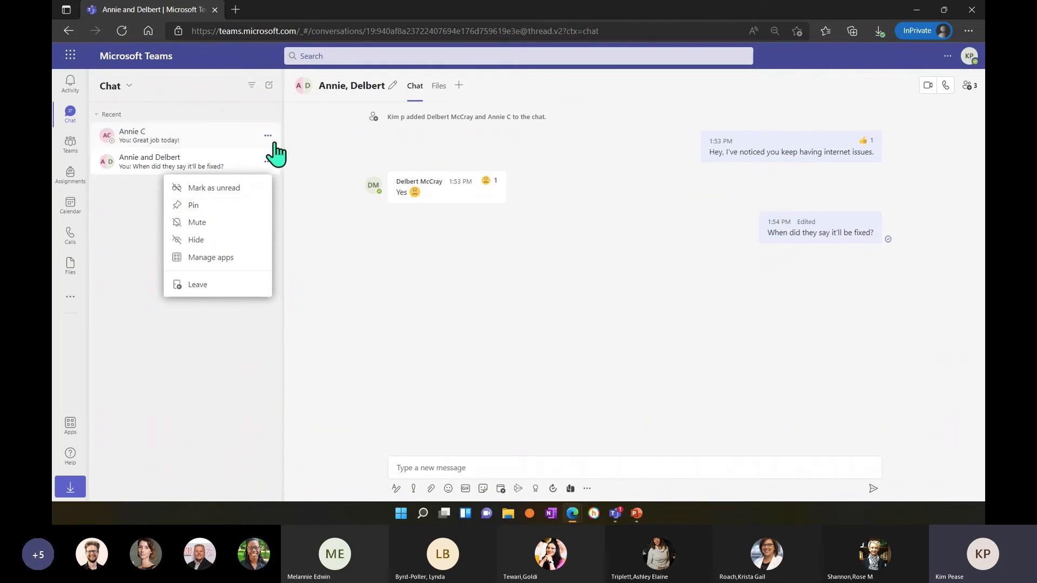
{"action": "left_click", "coordinate": [268, 139]}
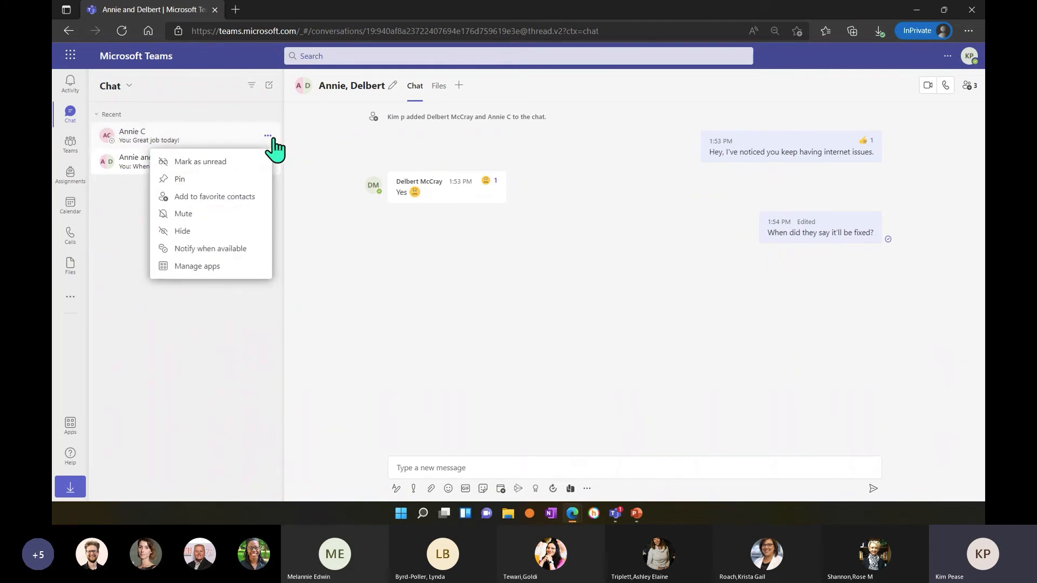
{"action": "left_click", "coordinate": [216, 182]}
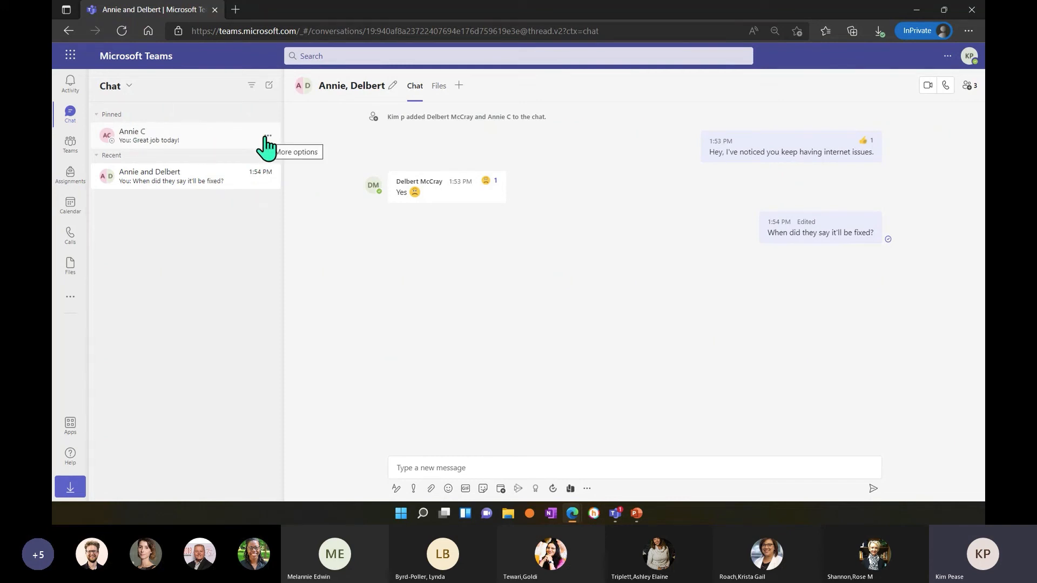
Mute the group chat and unmute it again.
{"action": "left_click", "coordinate": [268, 177]}
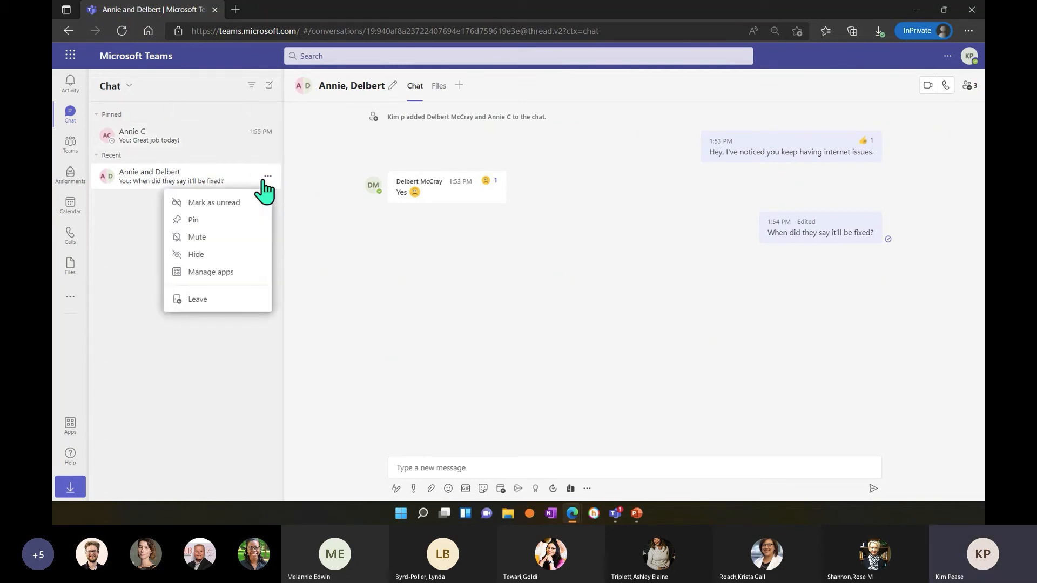
{"action": "left_click", "coordinate": [208, 238]}
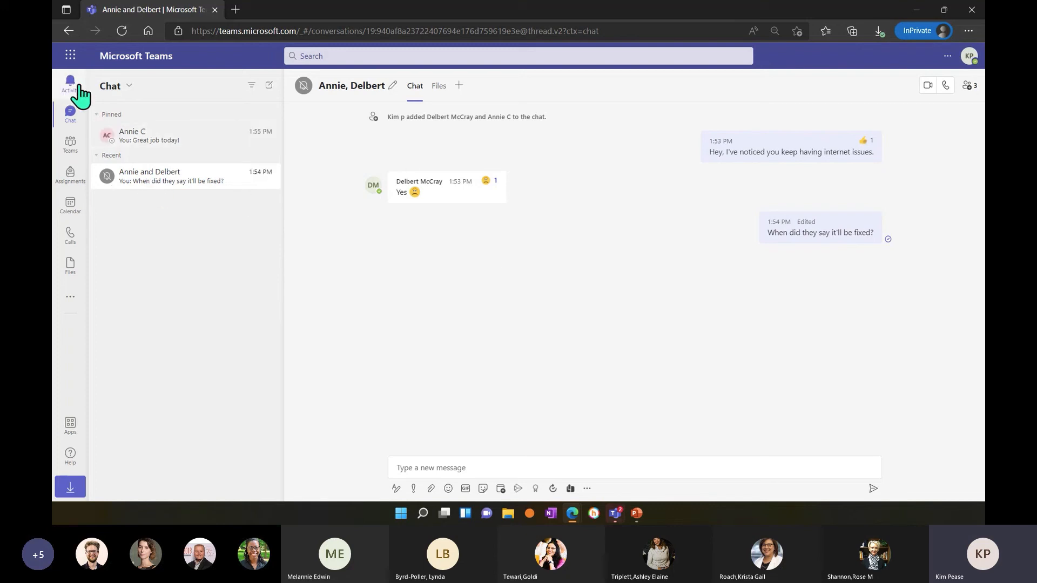
{"action": "left_click", "coordinate": [267, 177]}
{"action": "left_click", "coordinate": [223, 236]}
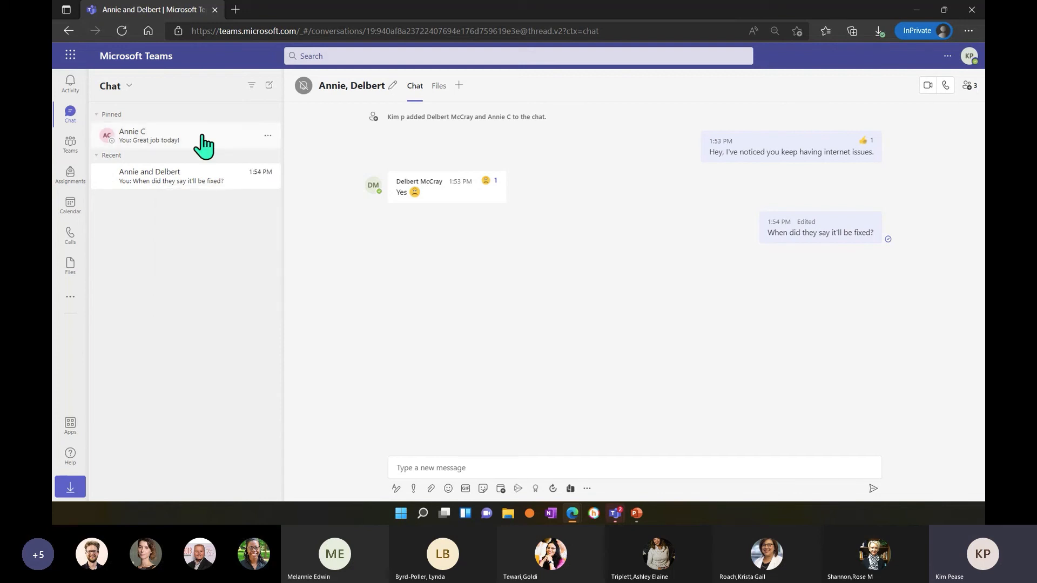
Mute the pinned one-on-one chat and unmute it again.
{"action": "left_click", "coordinate": [267, 135]}
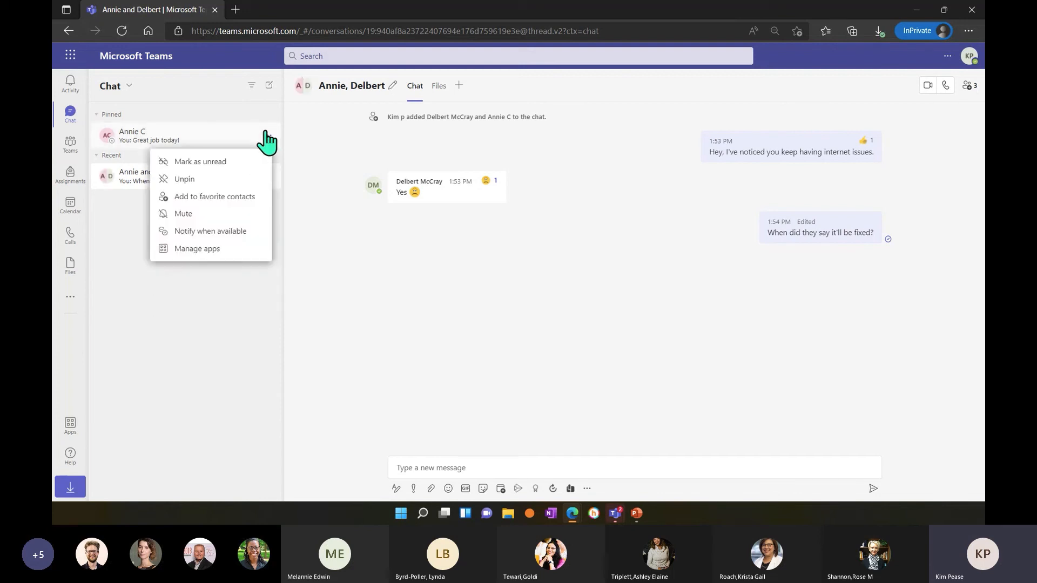
{"action": "left_click", "coordinate": [225, 213]}
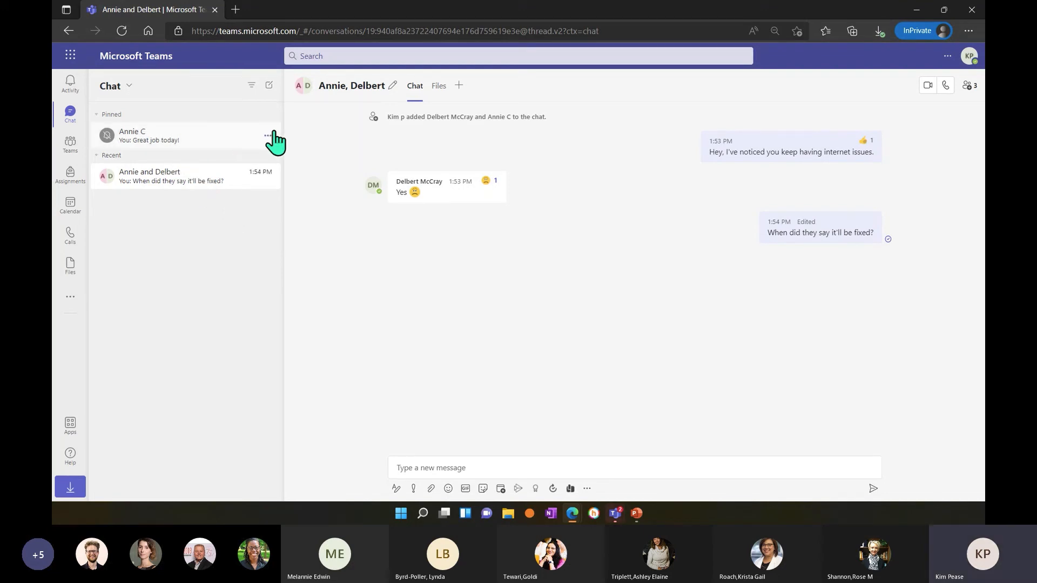
{"action": "left_click", "coordinate": [267, 136]}
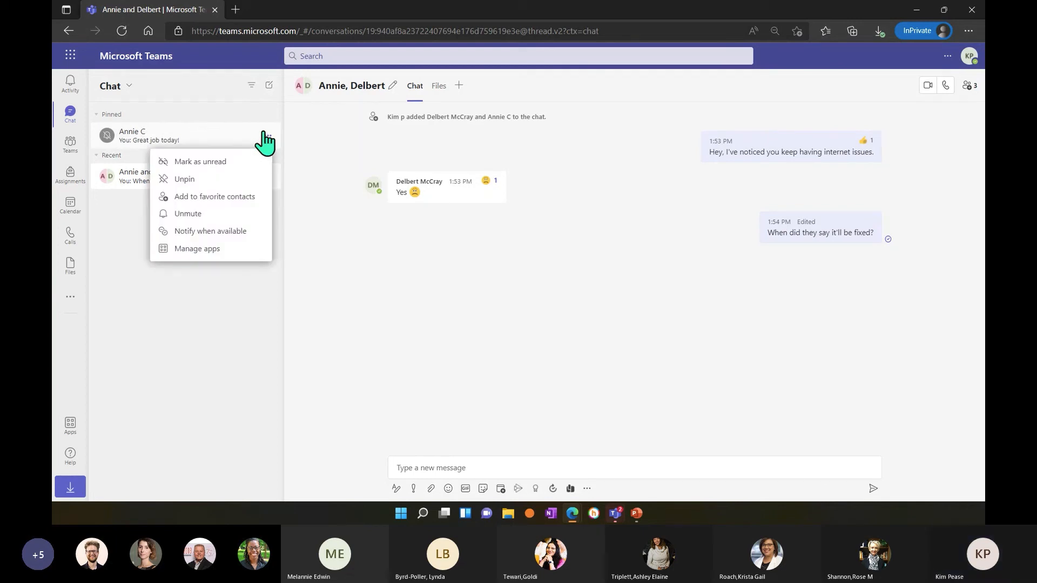
{"action": "left_click", "coordinate": [242, 214]}
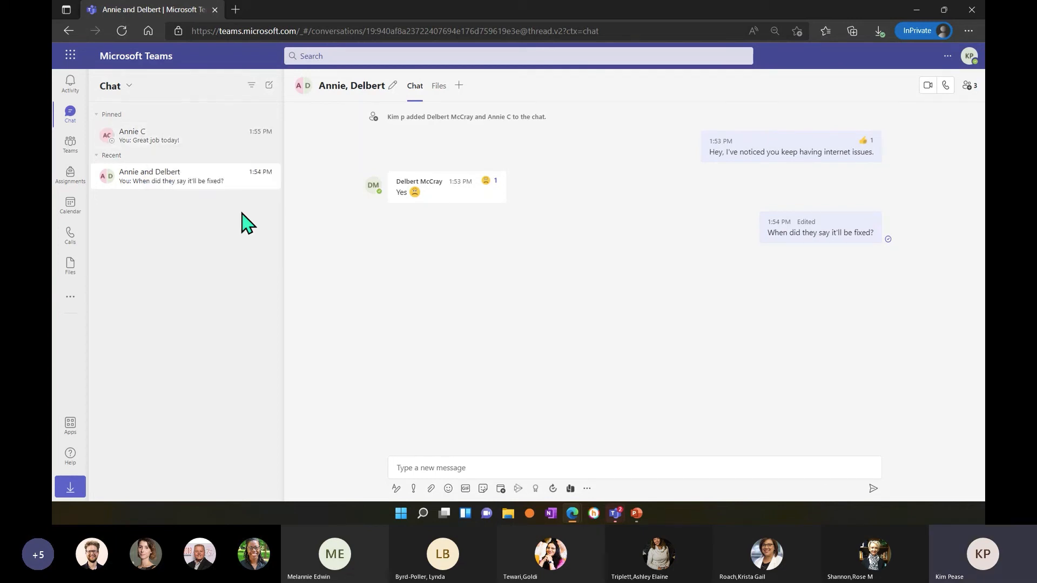
Bring up the confirmation for leaving the group chat and cancel it.
{"action": "left_click", "coordinate": [273, 181]}
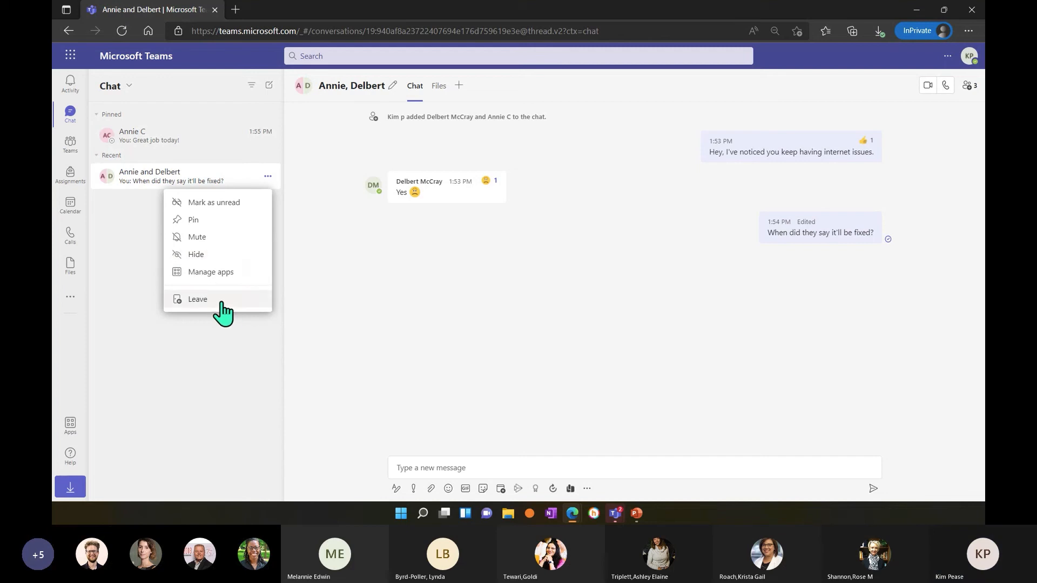
{"action": "left_click", "coordinate": [192, 300]}
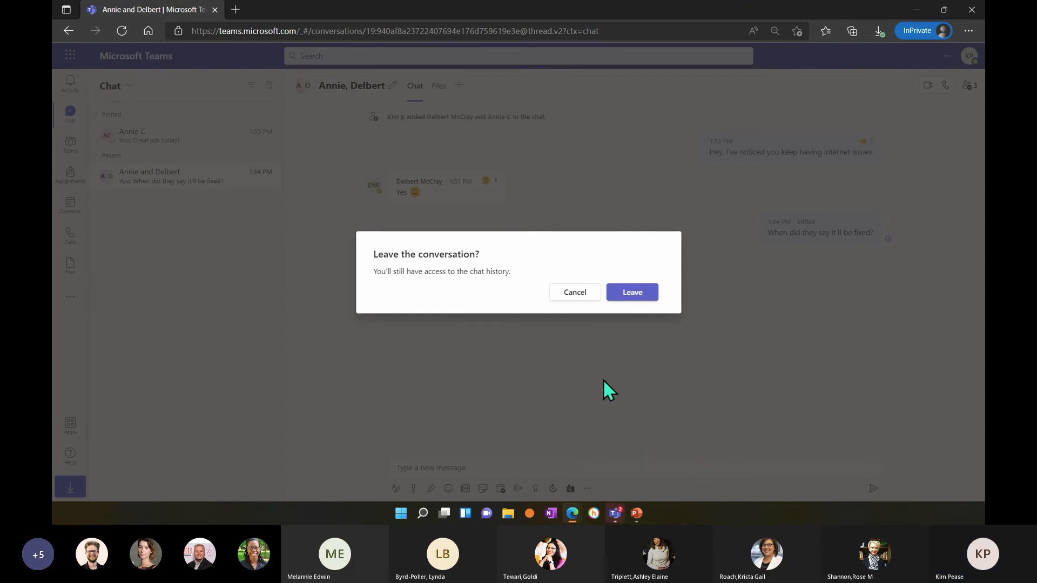
{"action": "key", "text": "Escape"}
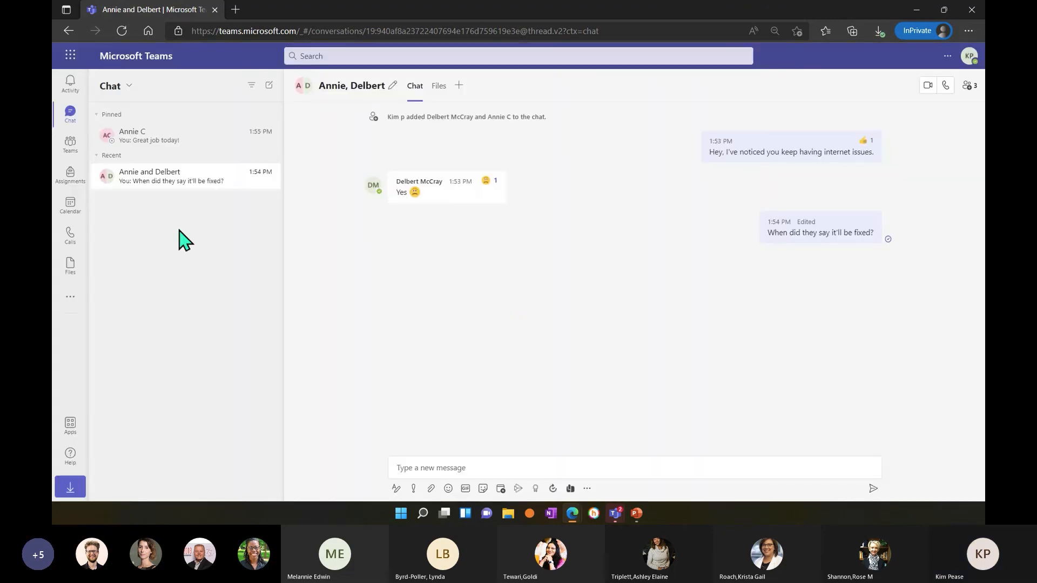
Look over the work week in the calendar and start a new meeting titled "CHEM 142".
{"action": "left_click", "coordinate": [71, 205]}
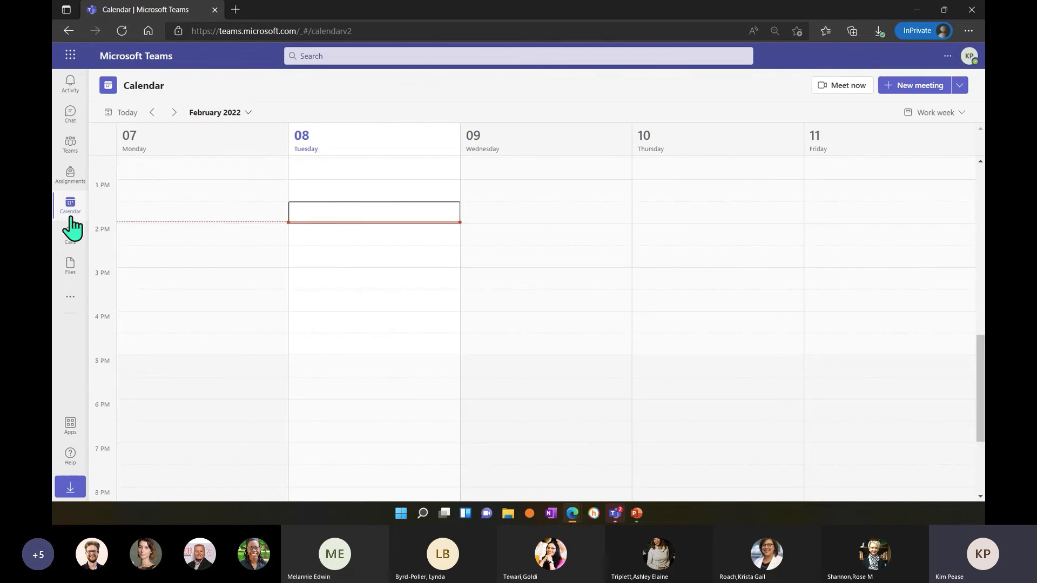
{"action": "scroll", "coordinate": [532, 354], "scroll_direction": "up", "scroll_amount": 2}
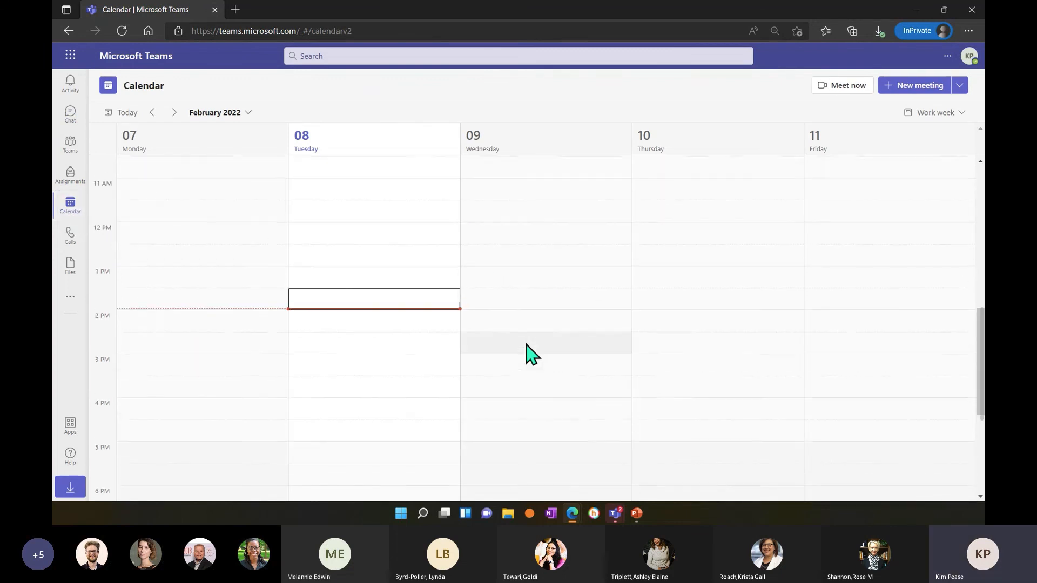
{"action": "scroll", "coordinate": [532, 354], "scroll_direction": "up", "scroll_amount": 5}
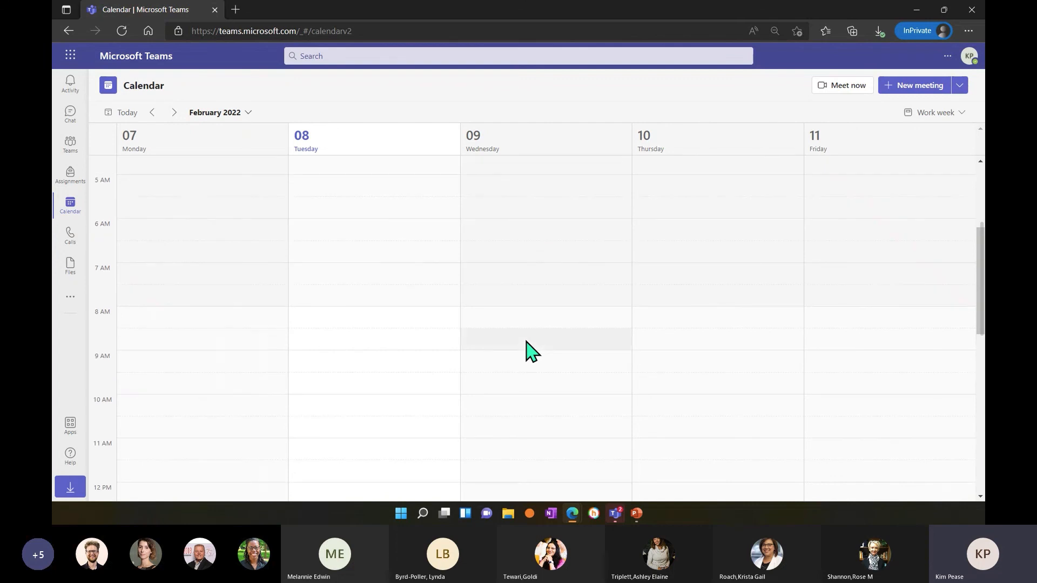
{"action": "scroll", "coordinate": [529, 353], "scroll_direction": "down", "scroll_amount": 2}
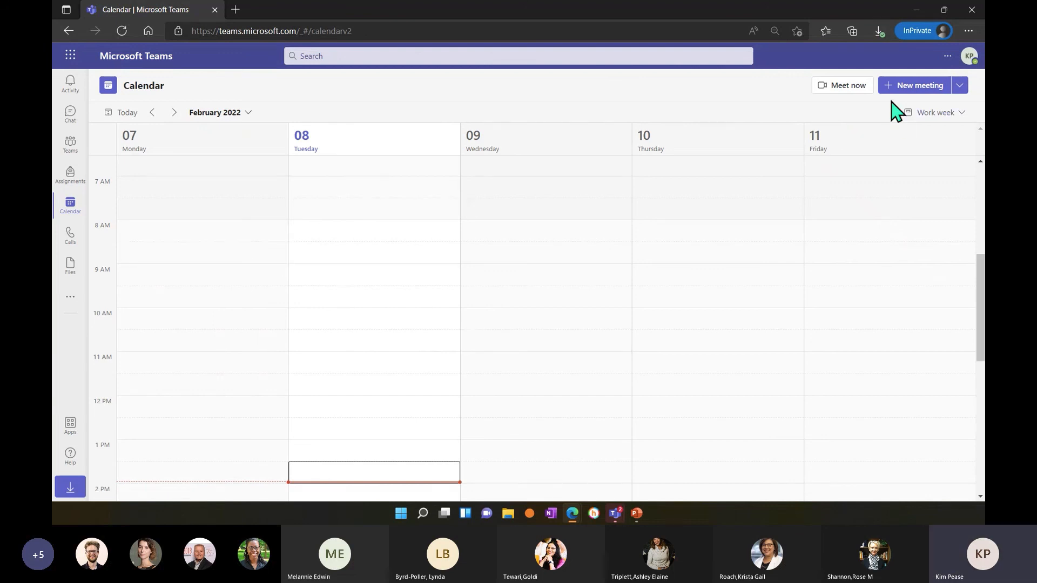
{"action": "left_click", "coordinate": [922, 89]}
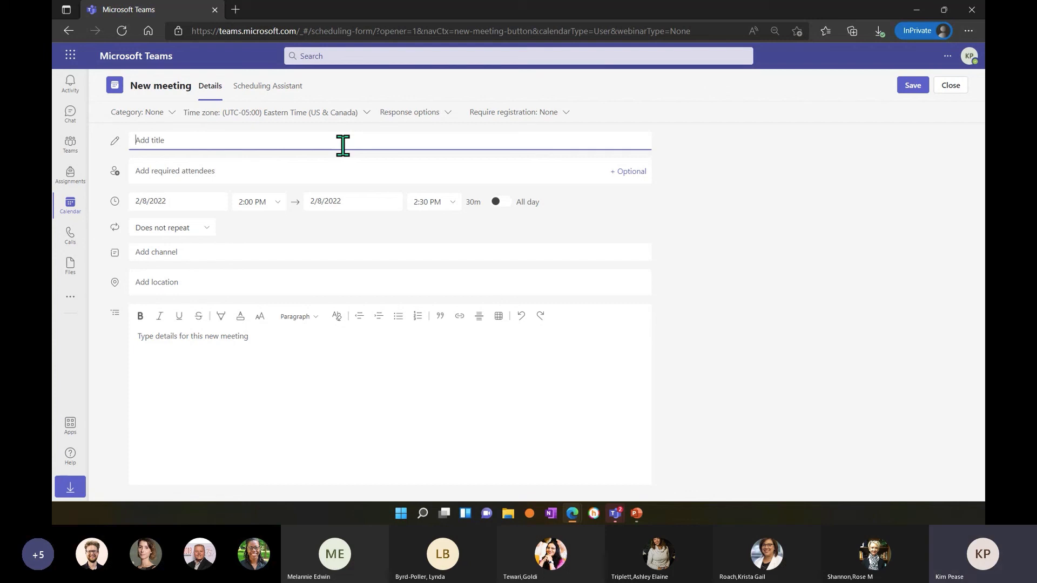
{"action": "type", "text": "Chem"}
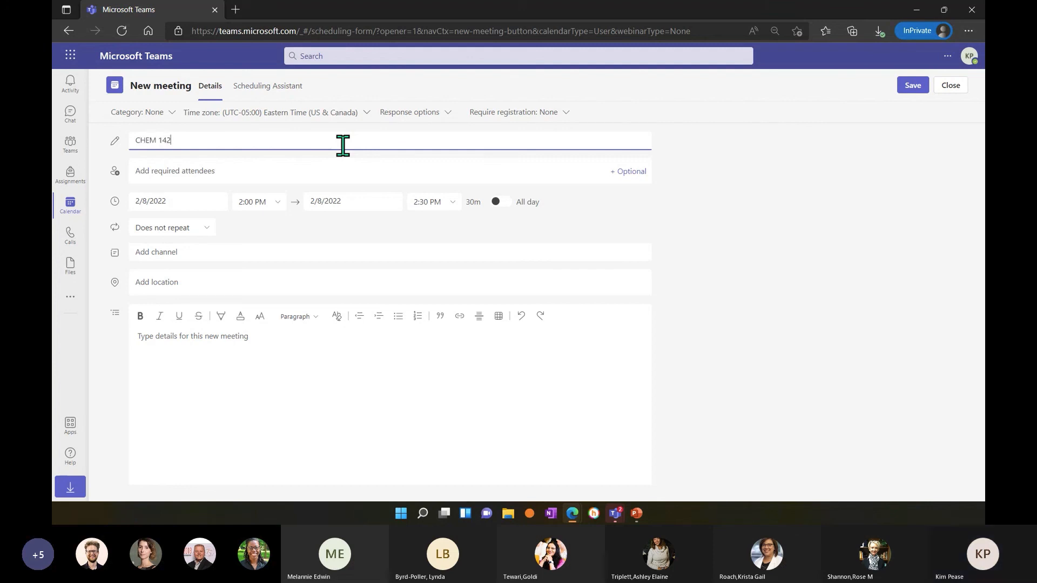
Add five people to the CHEM 142 meeting as required attendees, finding each by the first letters of their name.
{"action": "left_click", "coordinate": [299, 167]}
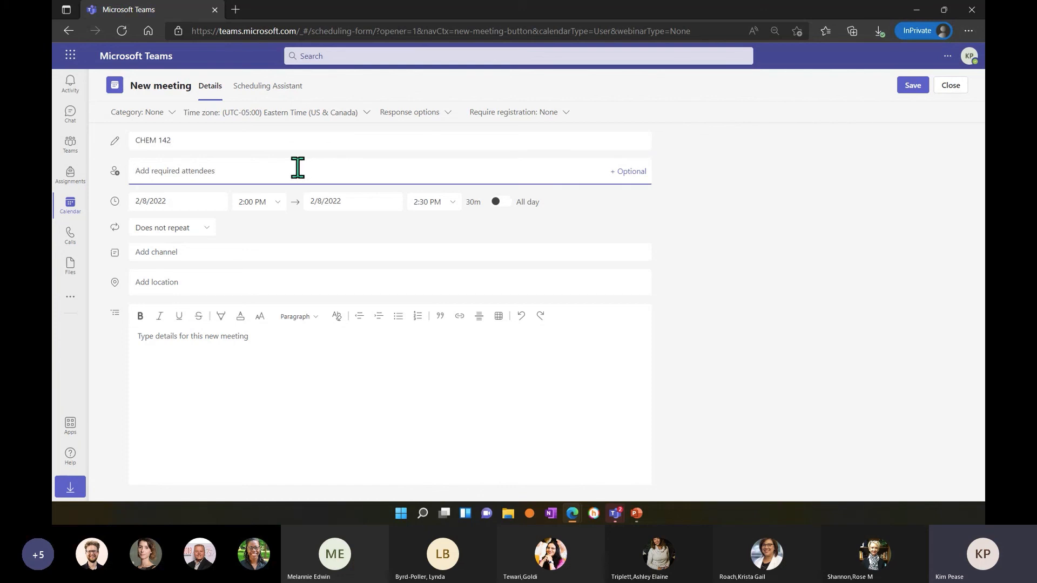
{"action": "type", "text": "ann"}
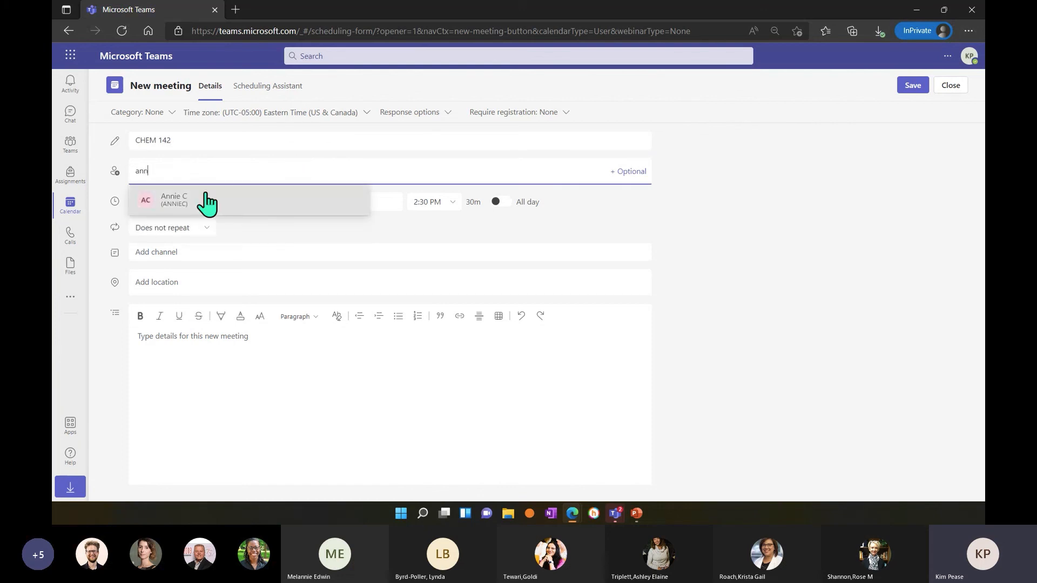
{"action": "left_click", "coordinate": [204, 204]}
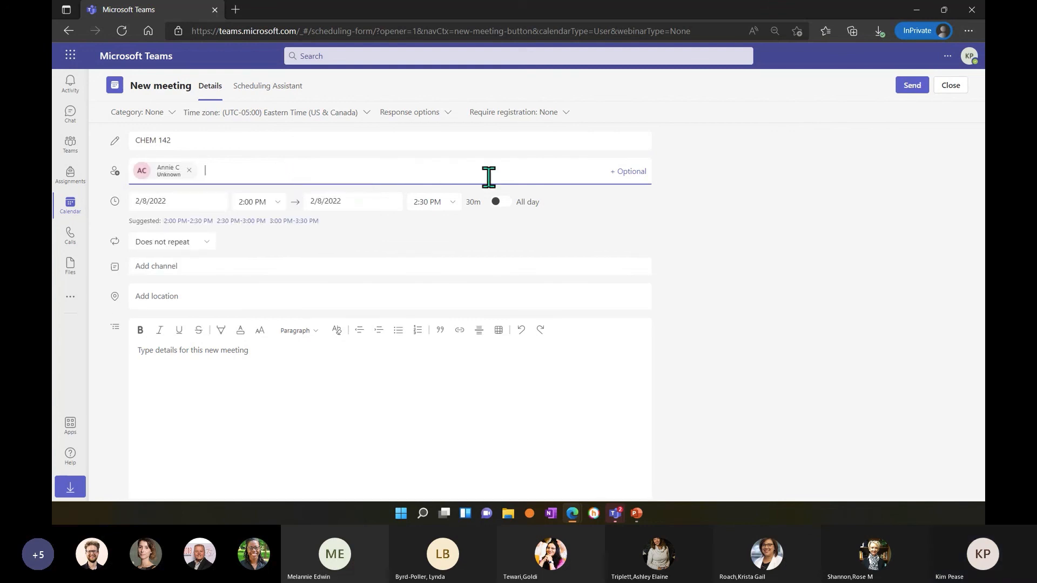
{"action": "type", "text": "d"}
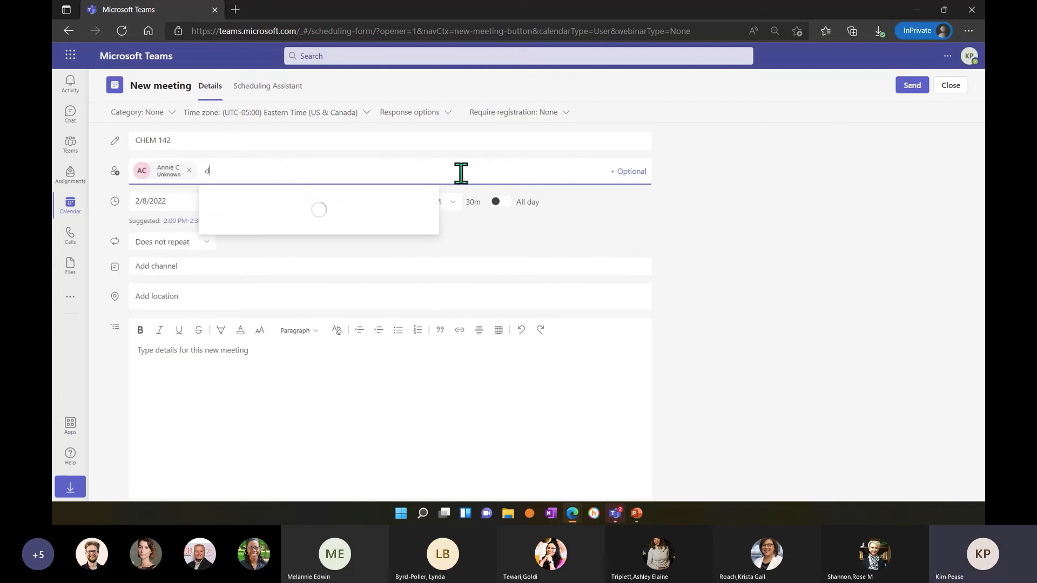
{"action": "left_click", "coordinate": [300, 201]}
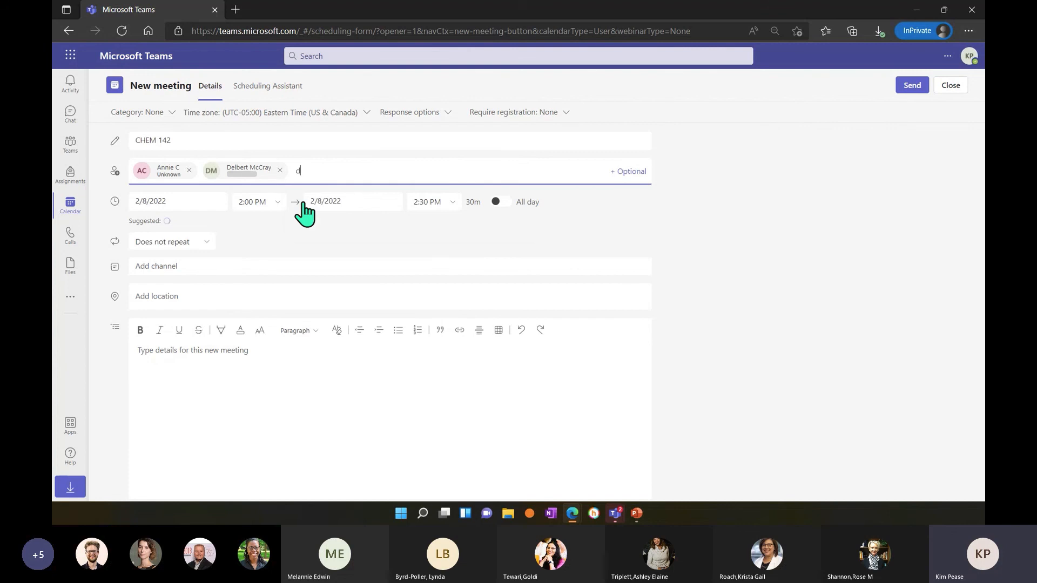
{"action": "type", "text": "d"}
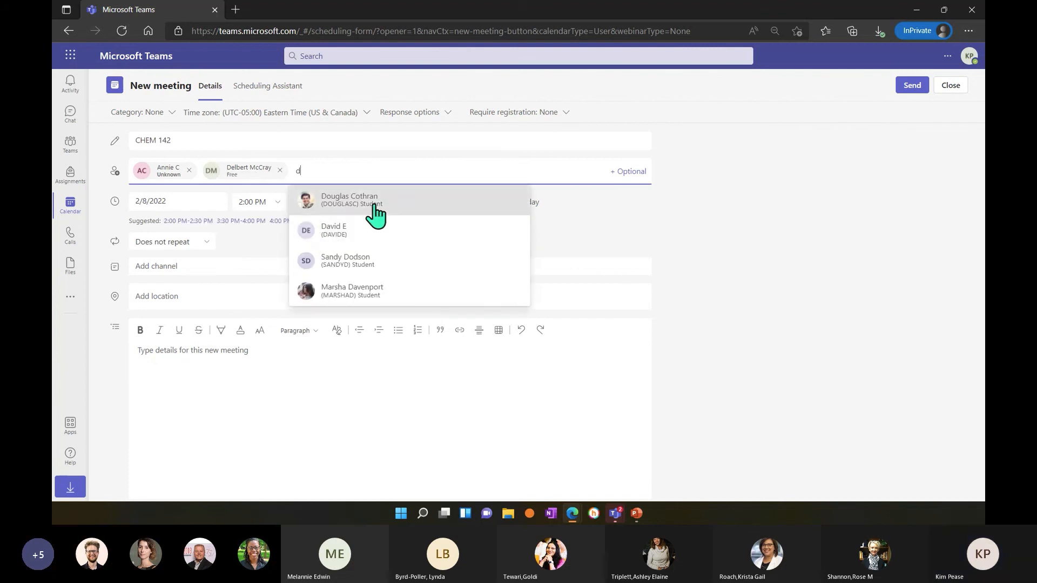
{"action": "left_click", "coordinate": [375, 213]}
{"action": "type", "text": "e"}
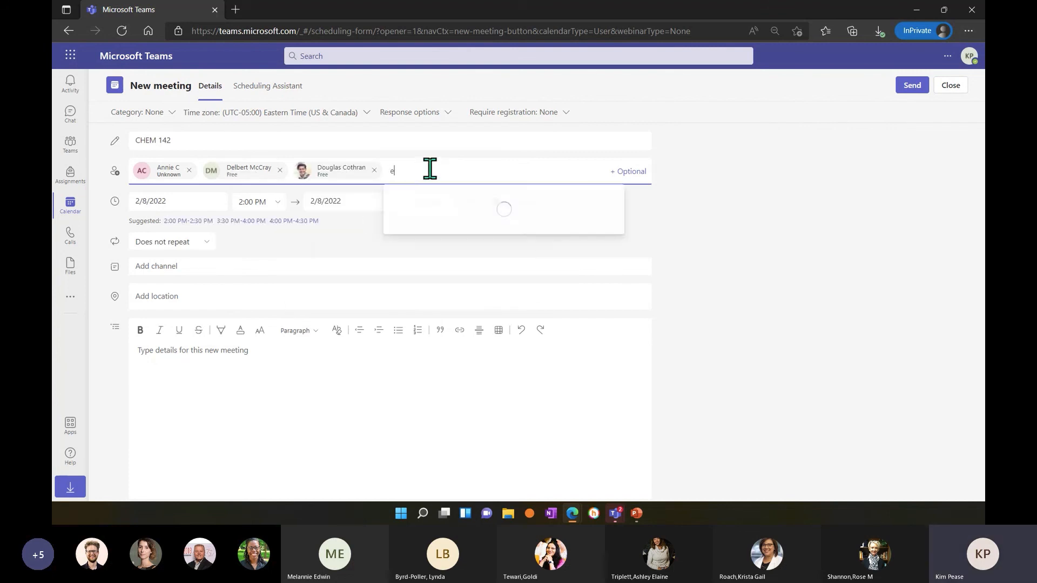
{"action": "left_click", "coordinate": [440, 202]}
{"action": "type", "text": "e"}
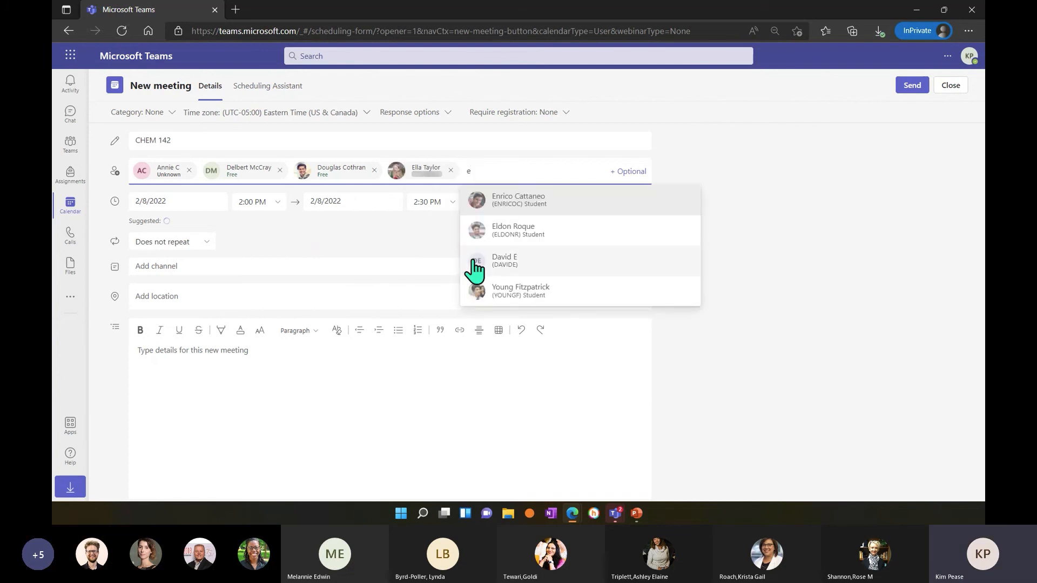
{"action": "left_click", "coordinate": [529, 240]}
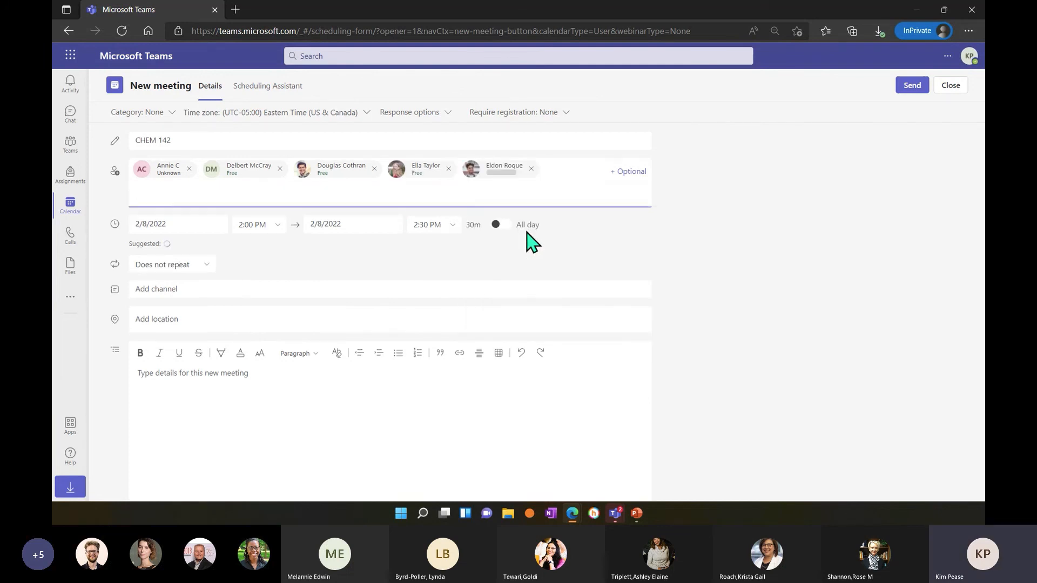
Add a sixth required attendee to the meeting and remove that person again.
{"action": "type", "text": "e"}
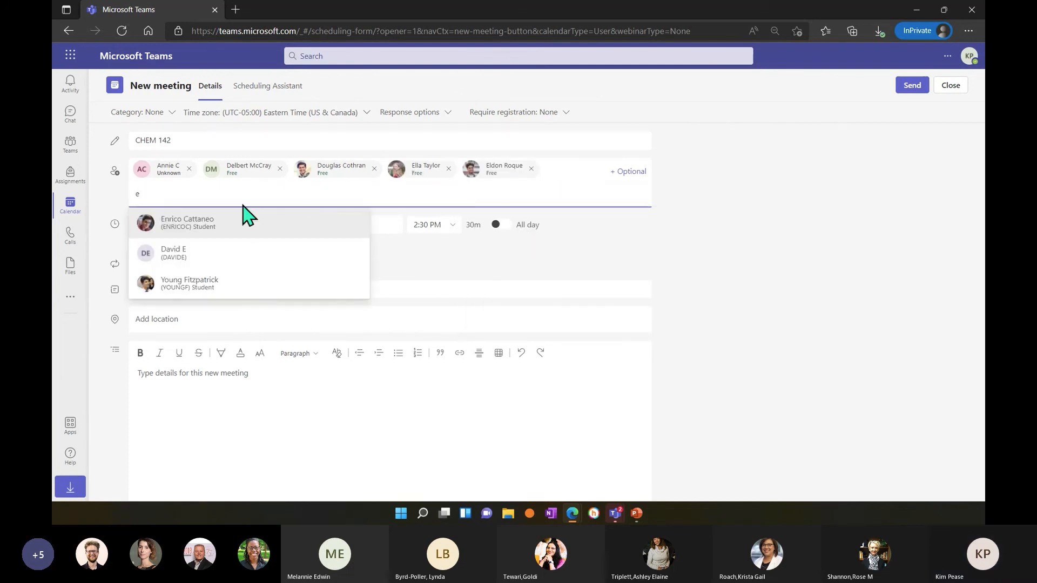
{"action": "left_click", "coordinate": [192, 226]}
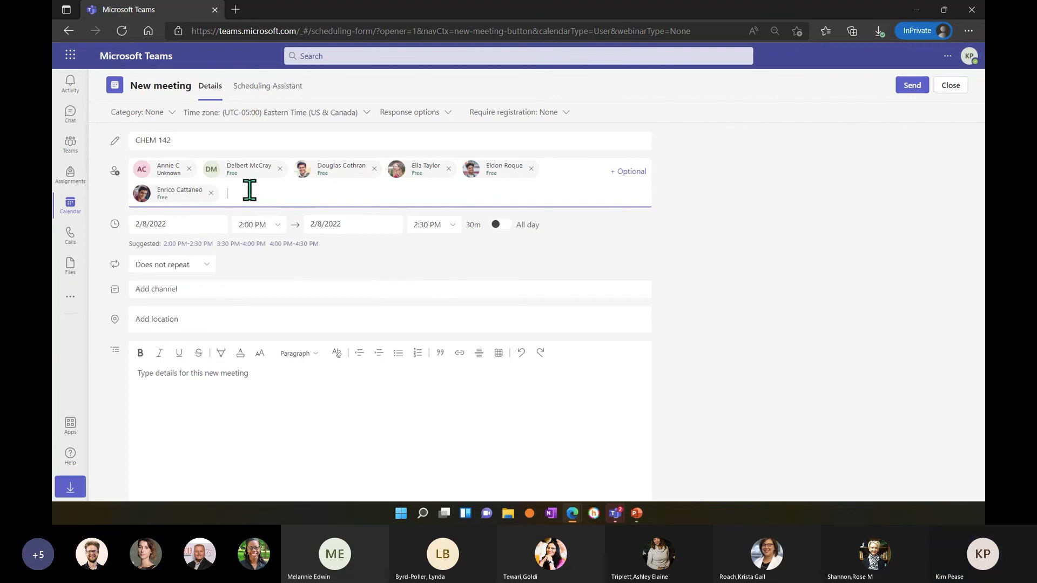
{"action": "left_click", "coordinate": [210, 193]}
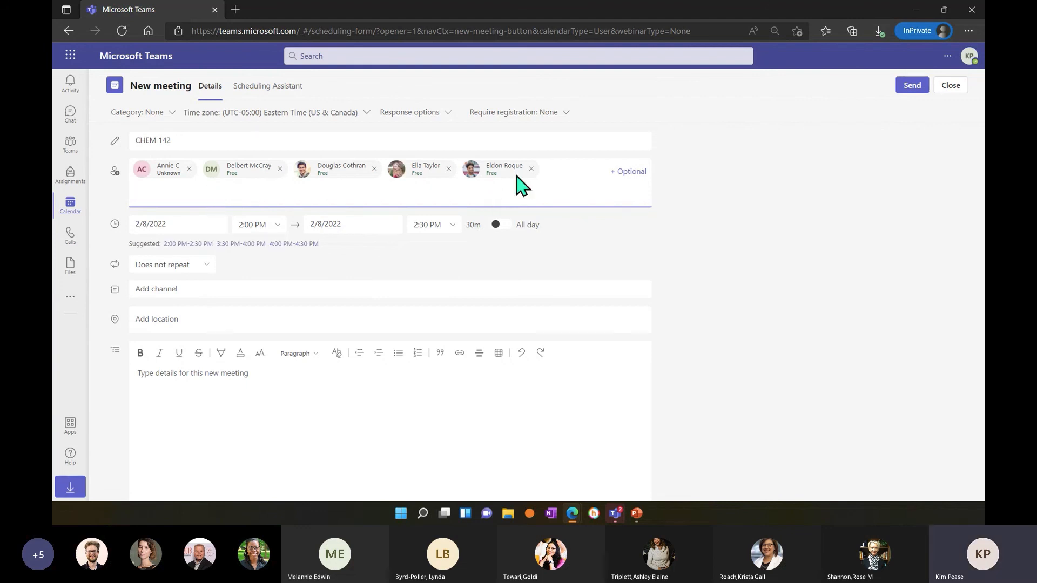
Add one person to the meeting as an optional attendee.
{"action": "left_click", "coordinate": [627, 172]}
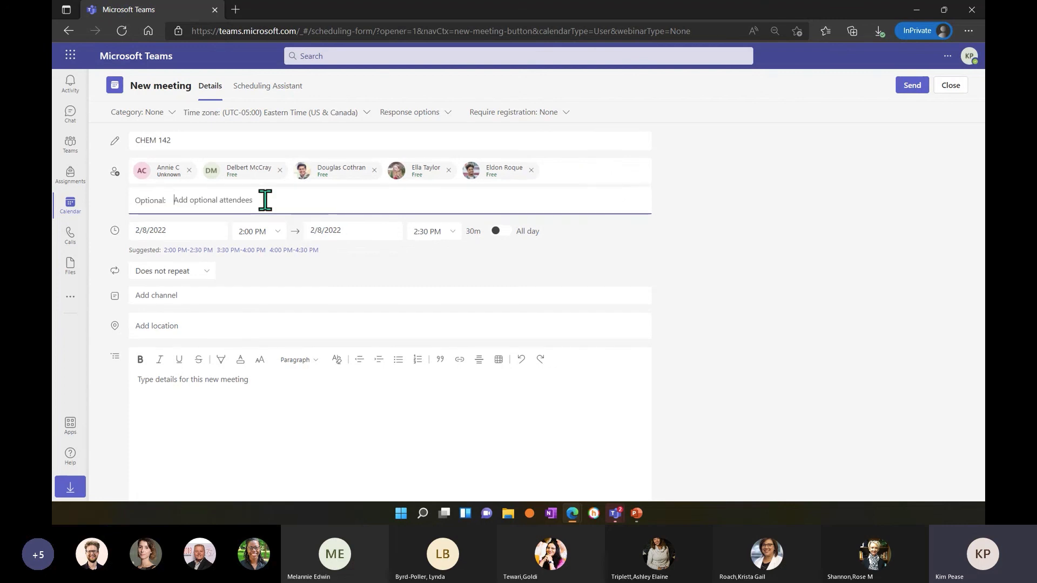
{"action": "type", "text": "da"}
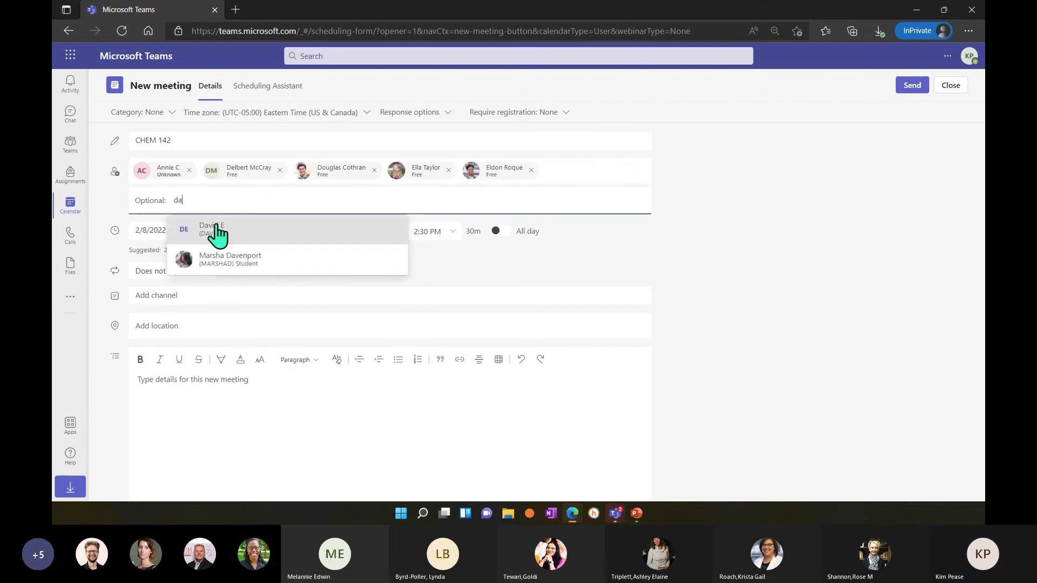
{"action": "left_click", "coordinate": [216, 233]}
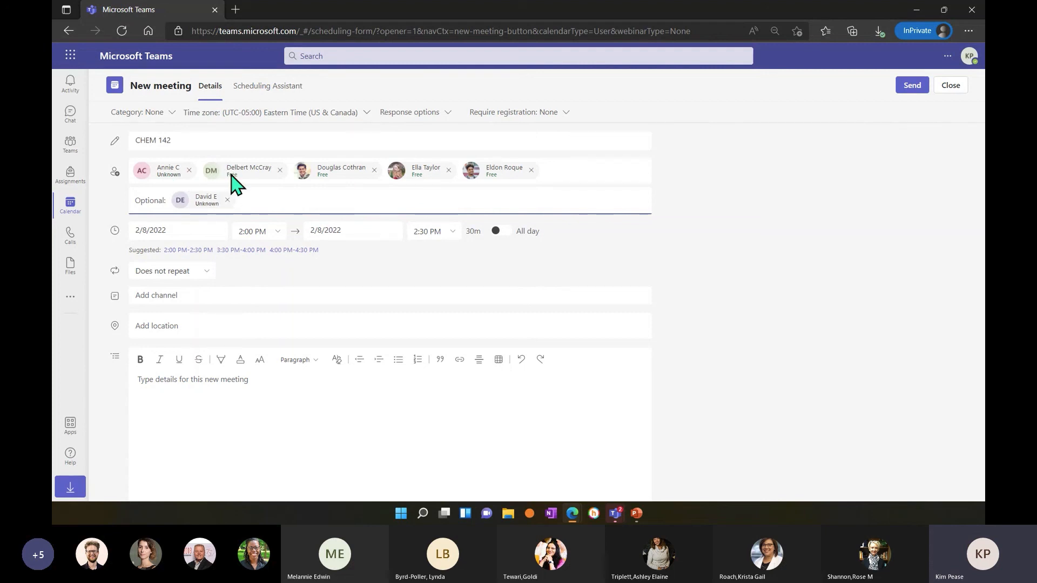
Check attendee availability in the Scheduling Assistant and move the meeting slot to 11:45 AM–12:15 PM.
{"action": "left_click", "coordinate": [260, 95]}
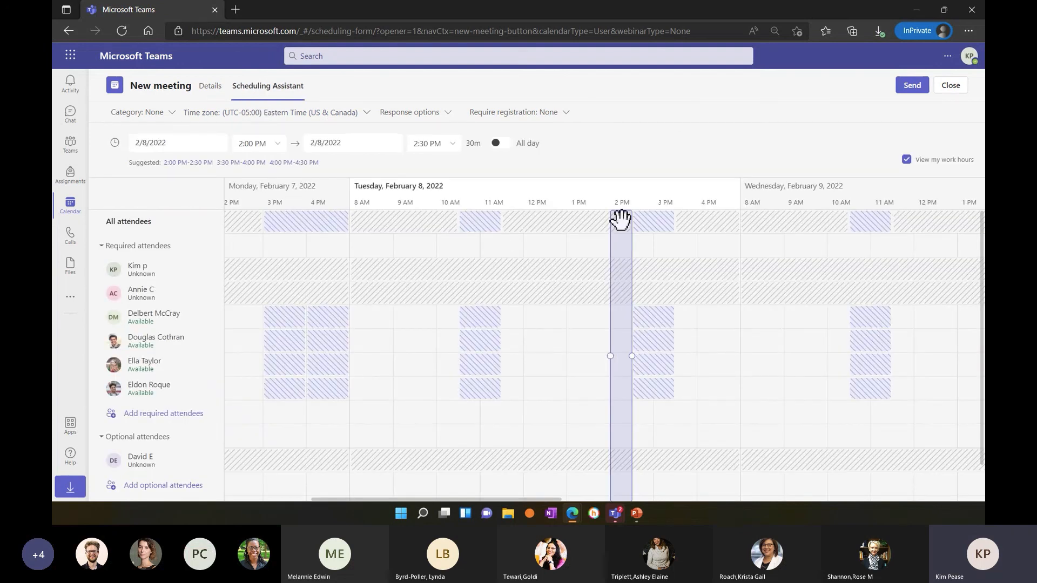
{"action": "left_click", "coordinate": [488, 324]}
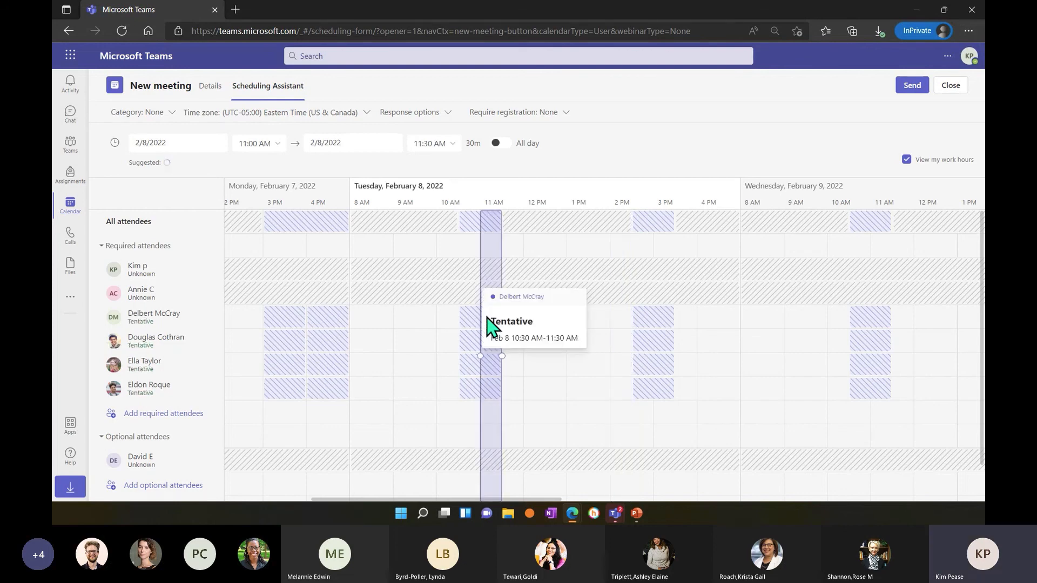
{"action": "left_click_drag", "start_coordinate": [488, 365], "coordinate": [512, 369]}
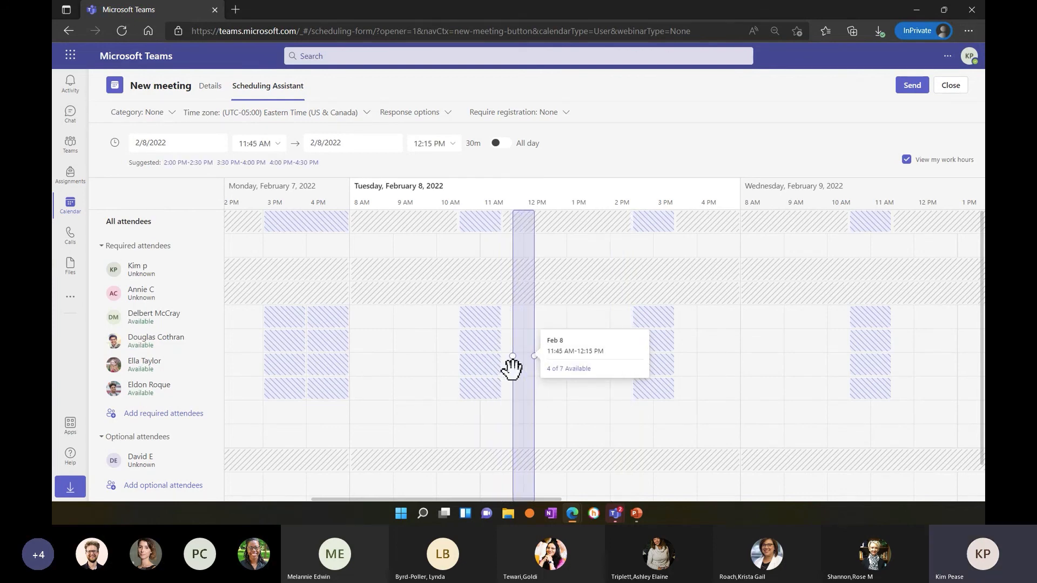
{"action": "left_click", "coordinate": [581, 394]}
{"action": "left_click_drag", "start_coordinate": [581, 394], "coordinate": [513, 394]}
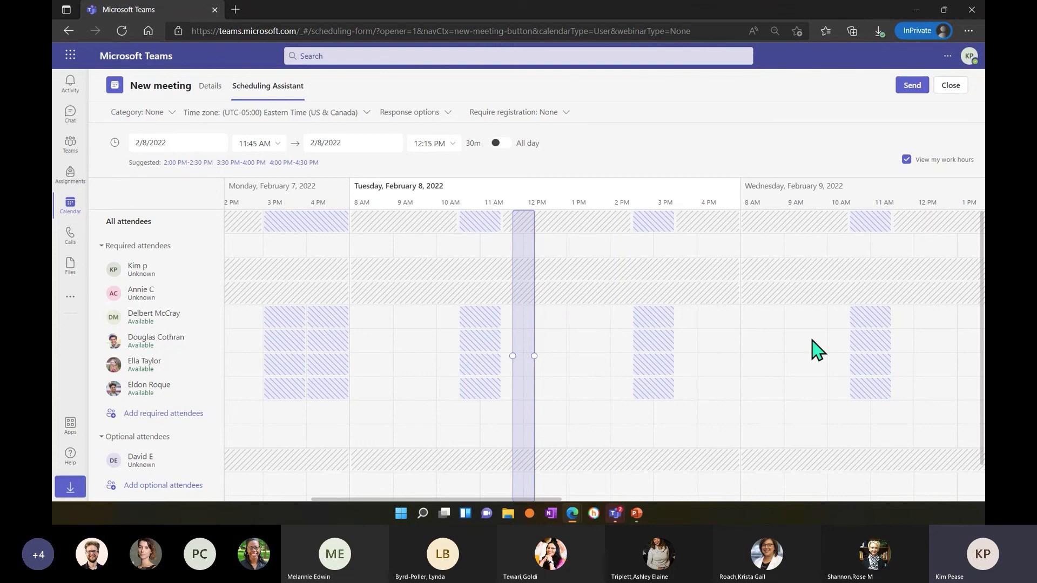
Set the meeting date to 2/9/2022.
{"action": "left_click", "coordinate": [277, 147]}
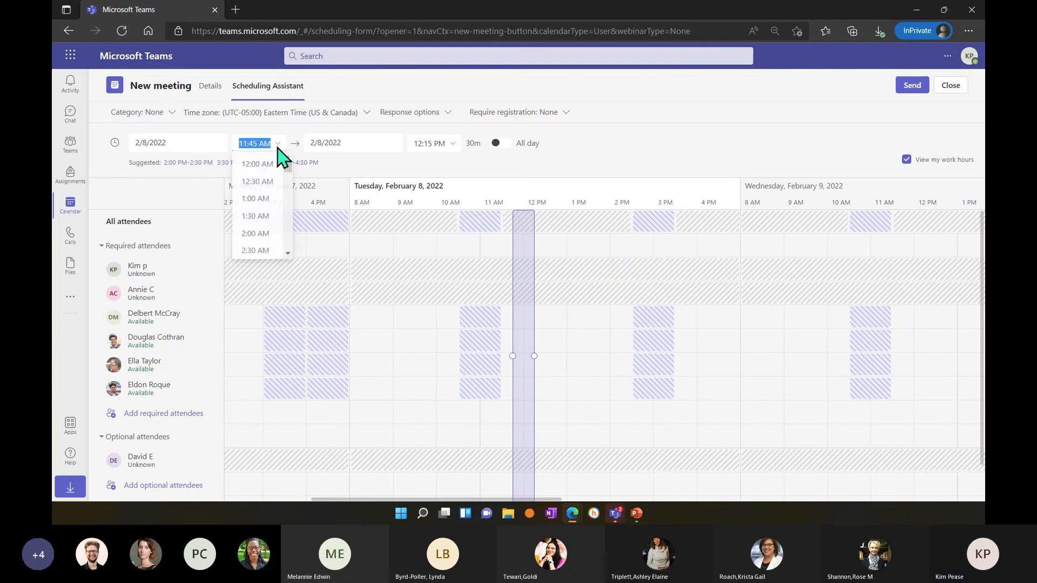
{"action": "left_click", "coordinate": [204, 145]}
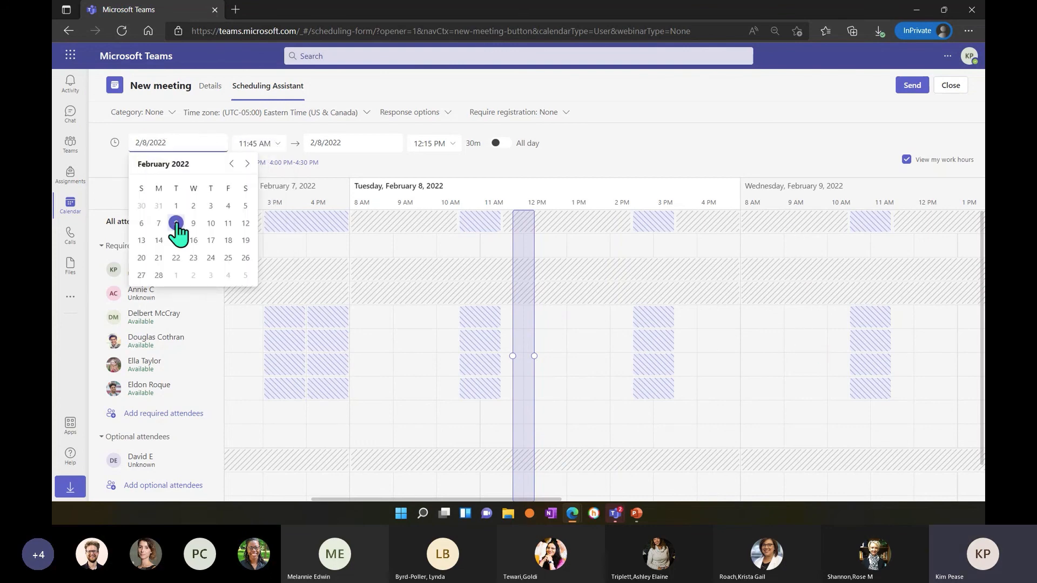
{"action": "left_click", "coordinate": [193, 223]}
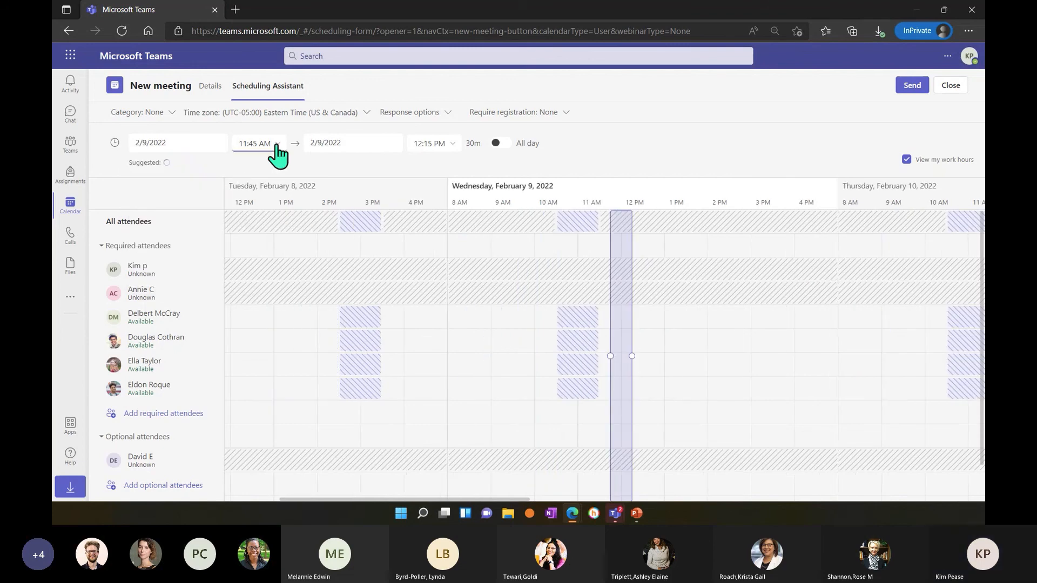
Set the meeting time from 9:00 AM to 10:30 AM in the Scheduling Assistant.
{"action": "left_click", "coordinate": [277, 146]}
{"action": "scroll", "coordinate": [255, 230], "scroll_direction": "down", "scroll_amount": 2}
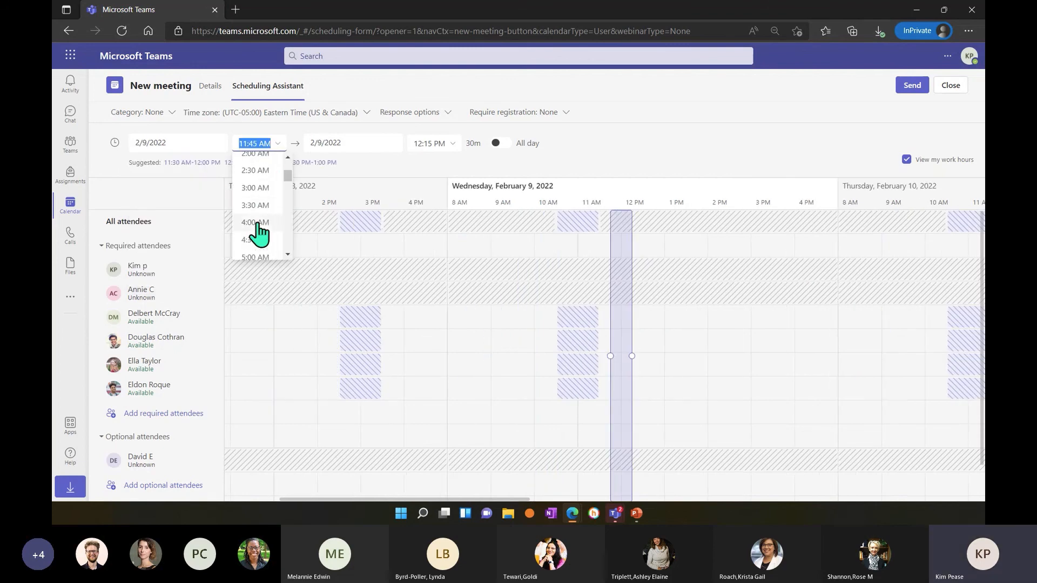
{"action": "scroll", "coordinate": [257, 230], "scroll_direction": "down", "scroll_amount": 4}
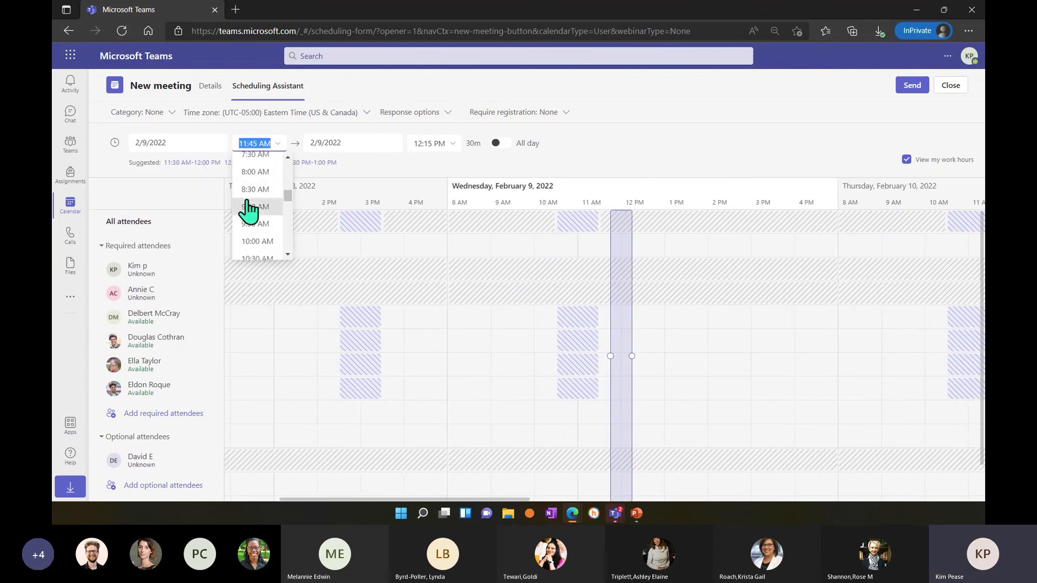
{"action": "left_click", "coordinate": [252, 207]}
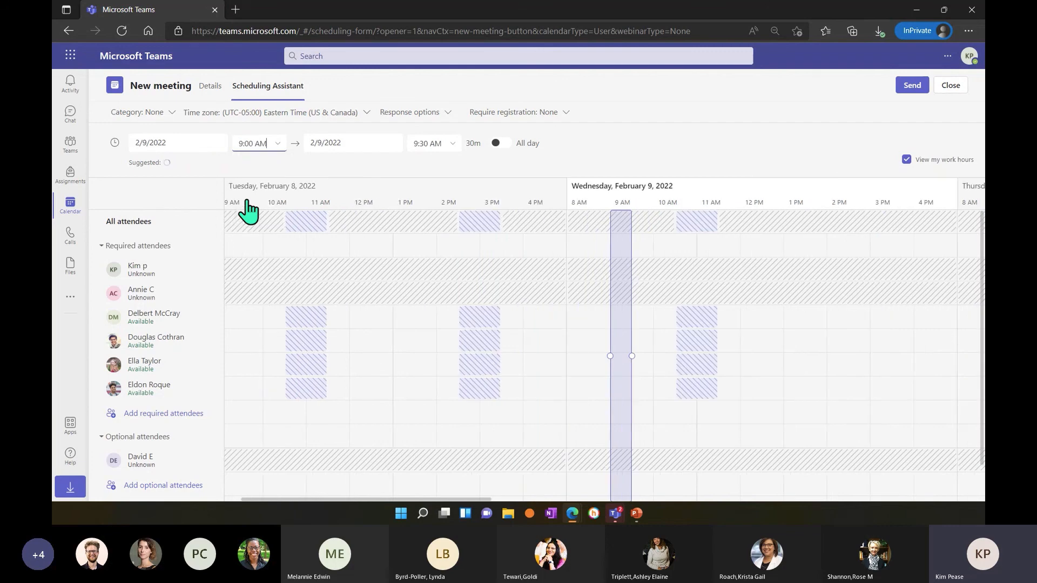
{"action": "left_click", "coordinate": [453, 147]}
{"action": "left_click", "coordinate": [459, 219]}
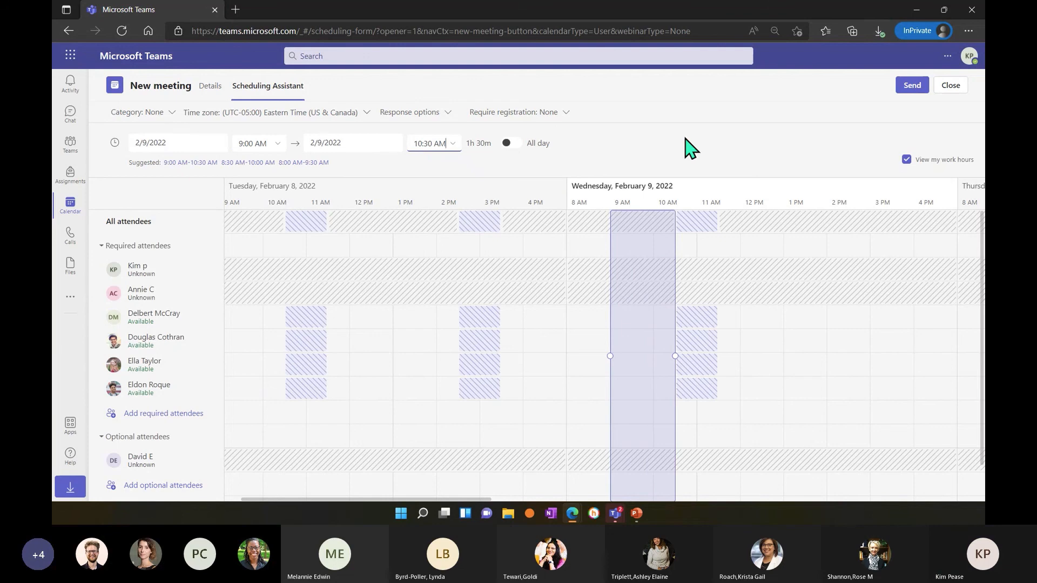
Return to the meeting details and set it to repeat every week on Monday, Wednesday and Friday.
{"action": "left_click", "coordinate": [211, 89]}
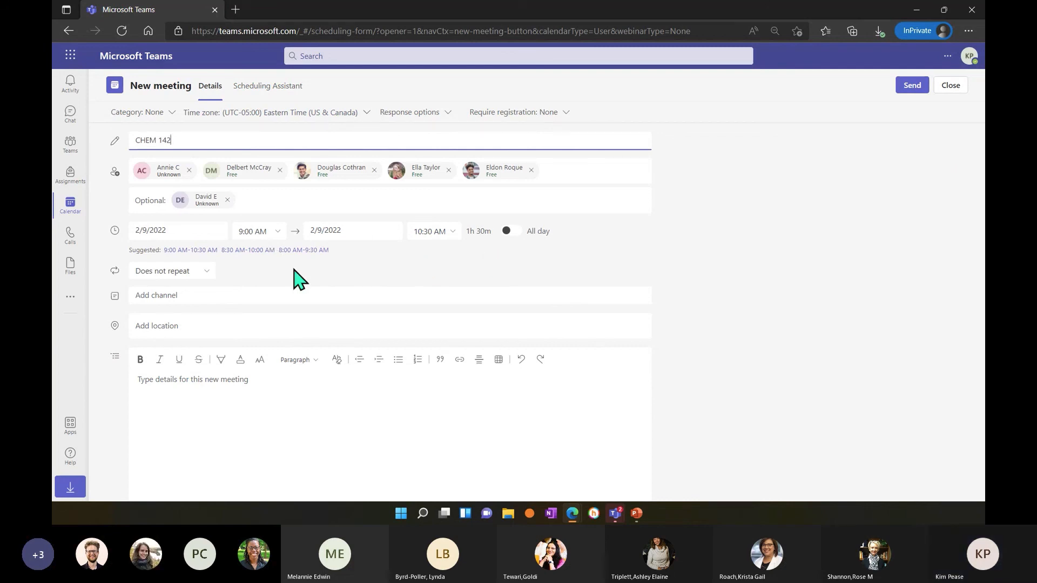
{"action": "left_click", "coordinate": [206, 281]}
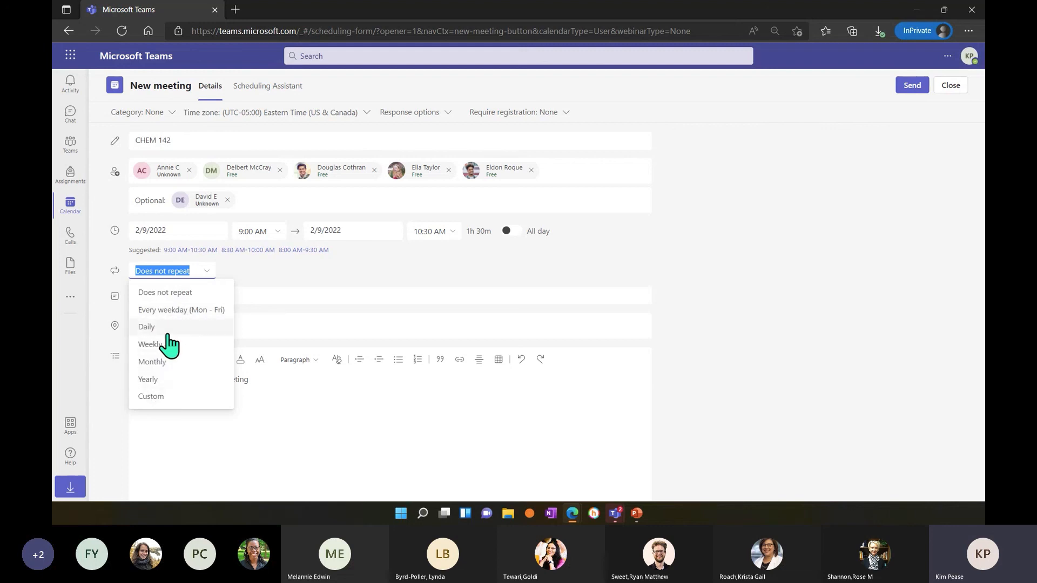
{"action": "left_click", "coordinate": [160, 310]}
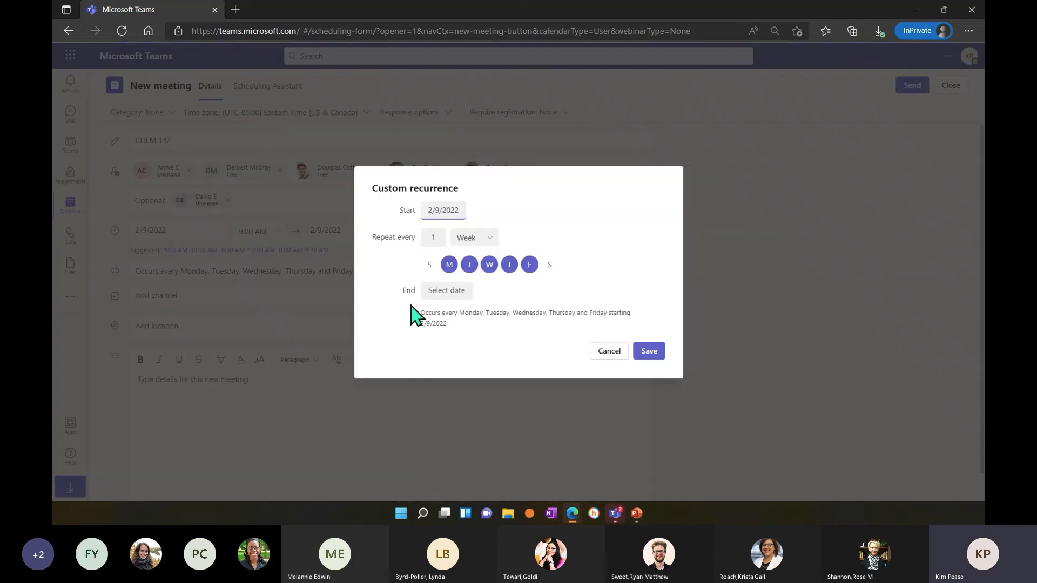
{"action": "left_click", "coordinate": [469, 266]}
{"action": "left_click", "coordinate": [508, 271]}
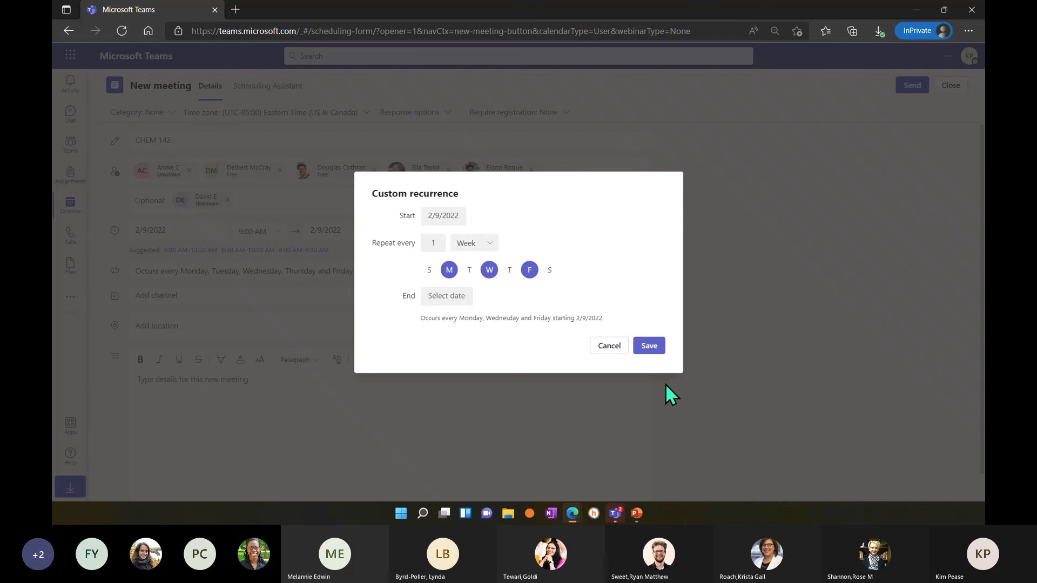
Set the recurrence end date to 5/31/2022 and save the recurrence pattern.
{"action": "left_click", "coordinate": [446, 296]}
{"action": "left_click", "coordinate": [538, 318]}
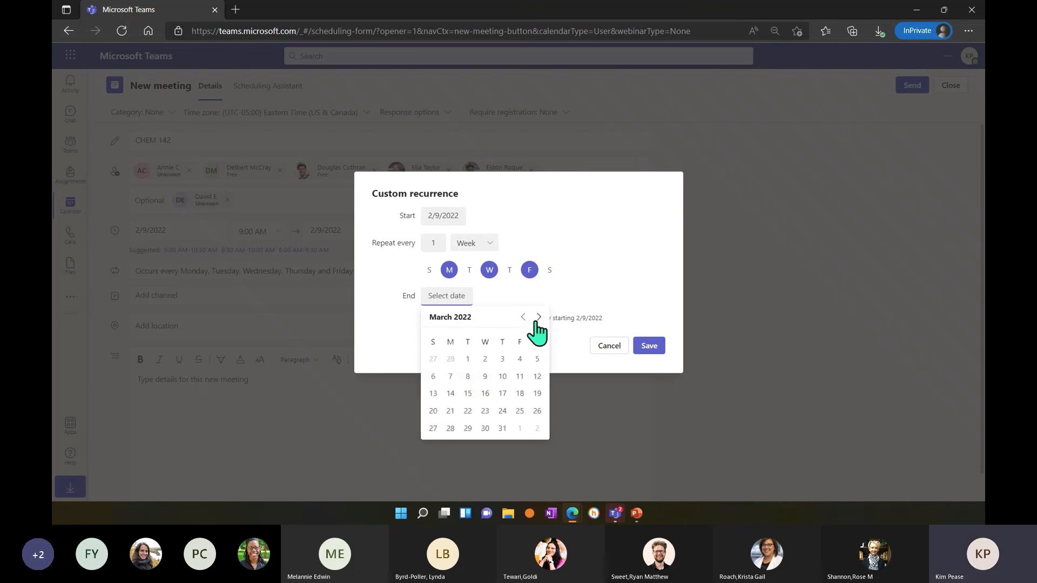
{"action": "left_click", "coordinate": [538, 317]}
{"action": "left_click", "coordinate": [538, 317]}
{"action": "left_click", "coordinate": [465, 430]}
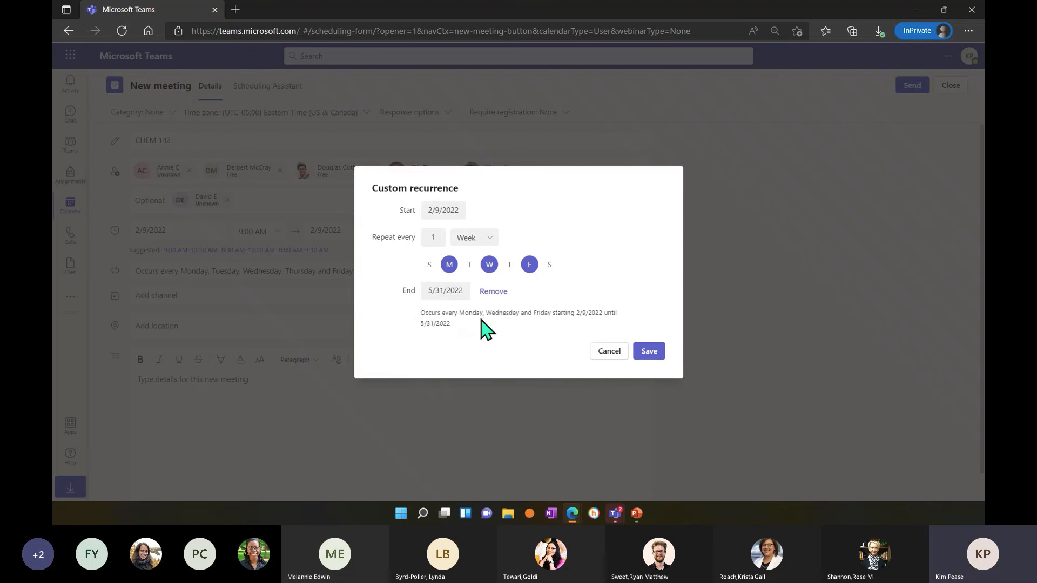
{"action": "left_click", "coordinate": [649, 351]}
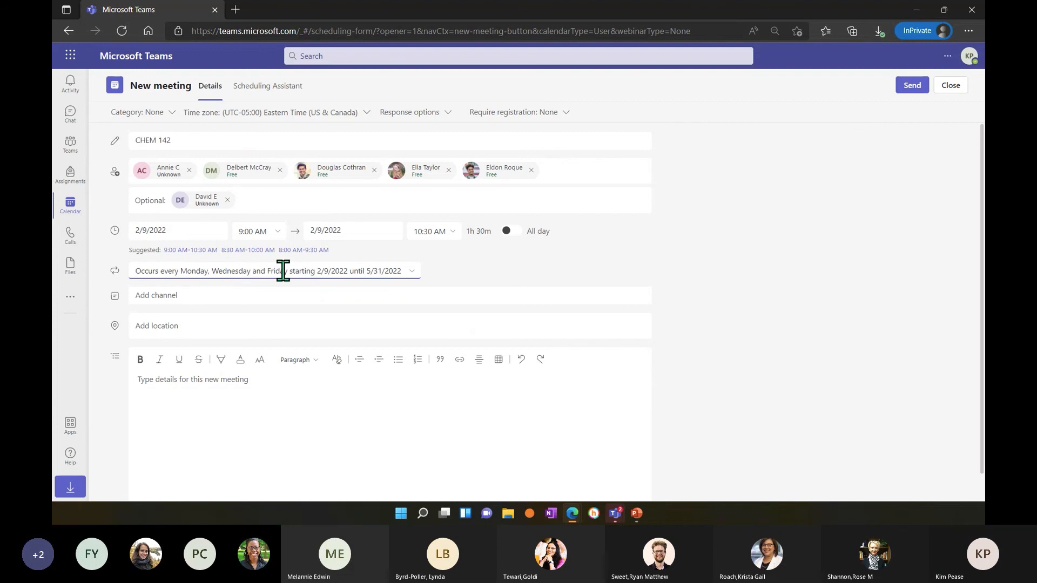
Review the rest of the meeting form and send the CHEM 142 invitation to the attendees.
{"action": "scroll", "coordinate": [279, 289], "scroll_direction": "down", "scroll_amount": 1}
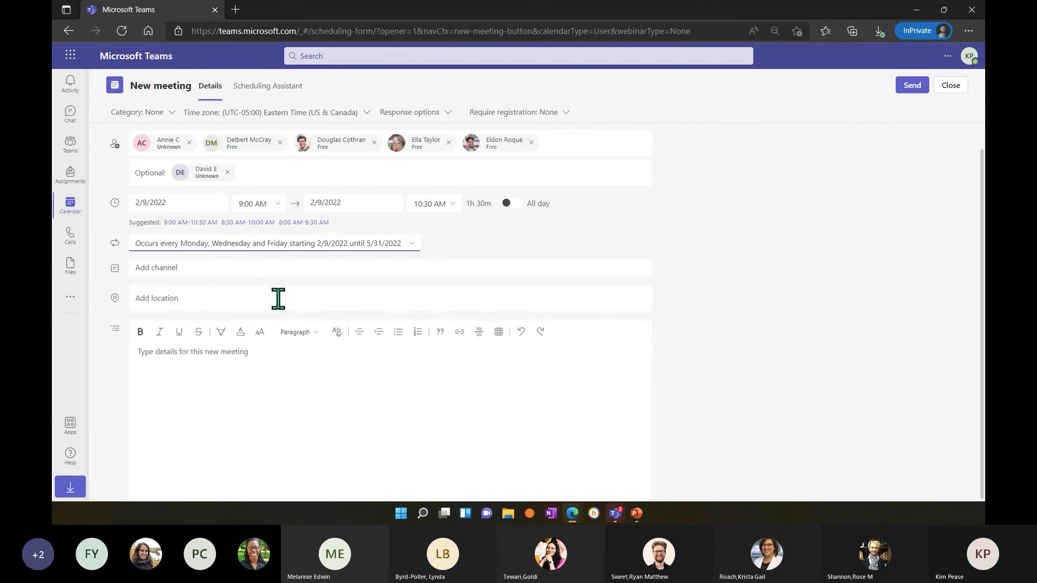
{"action": "left_click", "coordinate": [246, 354]}
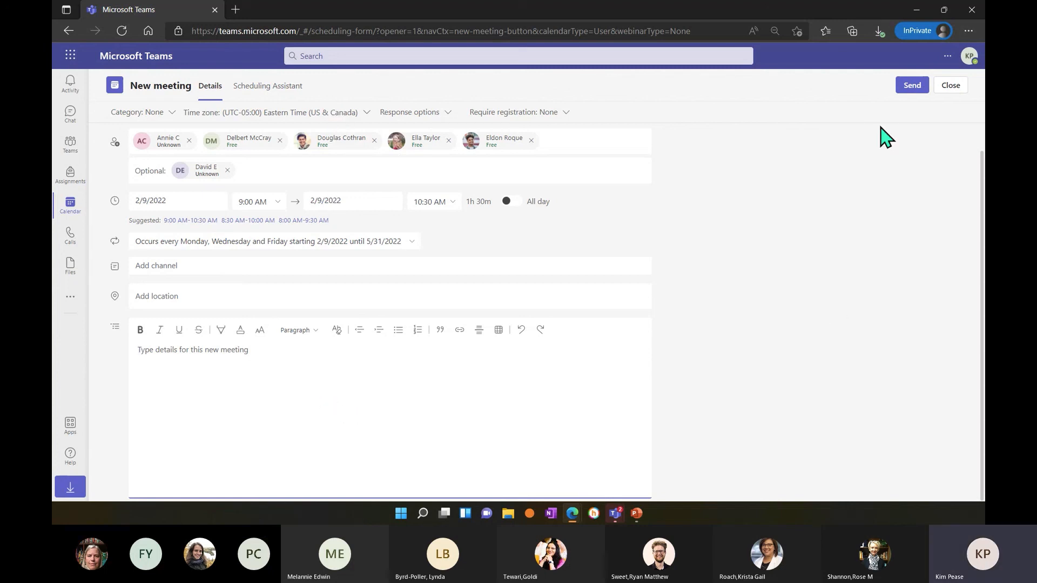
{"action": "left_click", "coordinate": [911, 87]}
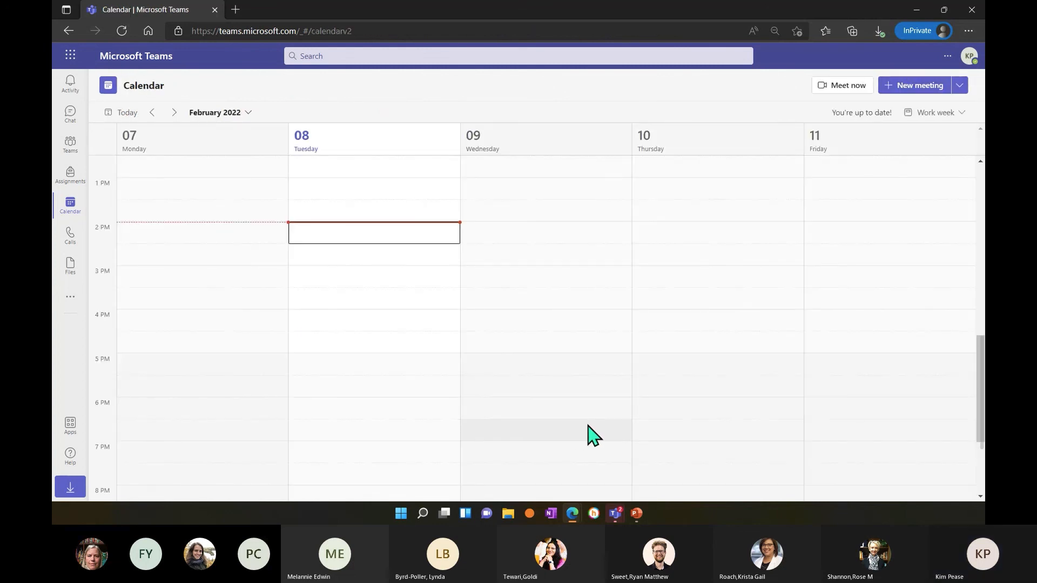
Open the entire CHEM 142 series for editing from its Wednesday, February 9 occurrence in the calendar.
{"action": "scroll", "coordinate": [592, 435], "scroll_direction": "up", "scroll_amount": 4}
{"action": "scroll", "coordinate": [593, 435], "scroll_direction": "up", "scroll_amount": 2}
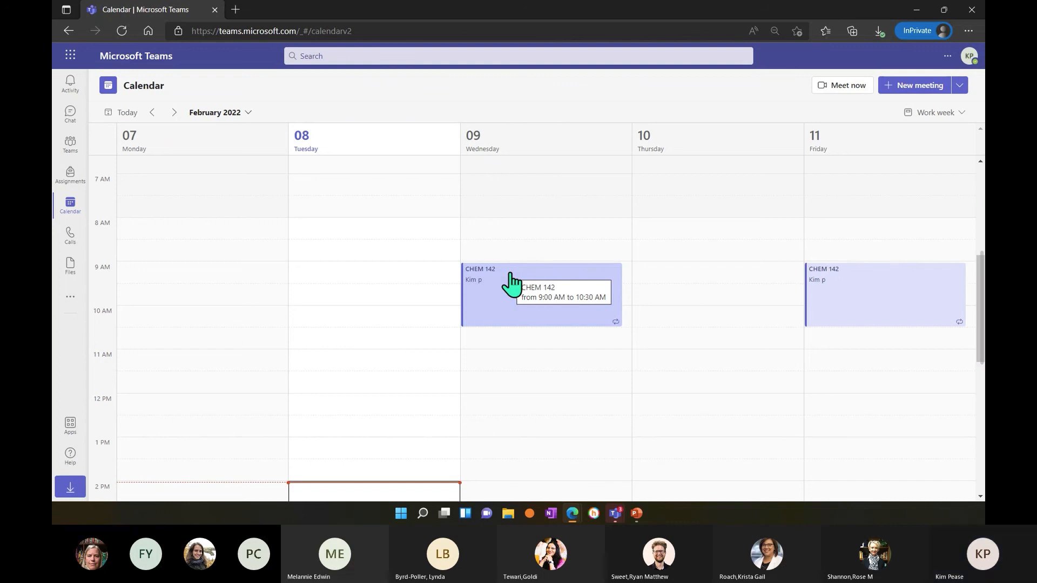
{"action": "left_click", "coordinate": [509, 283]}
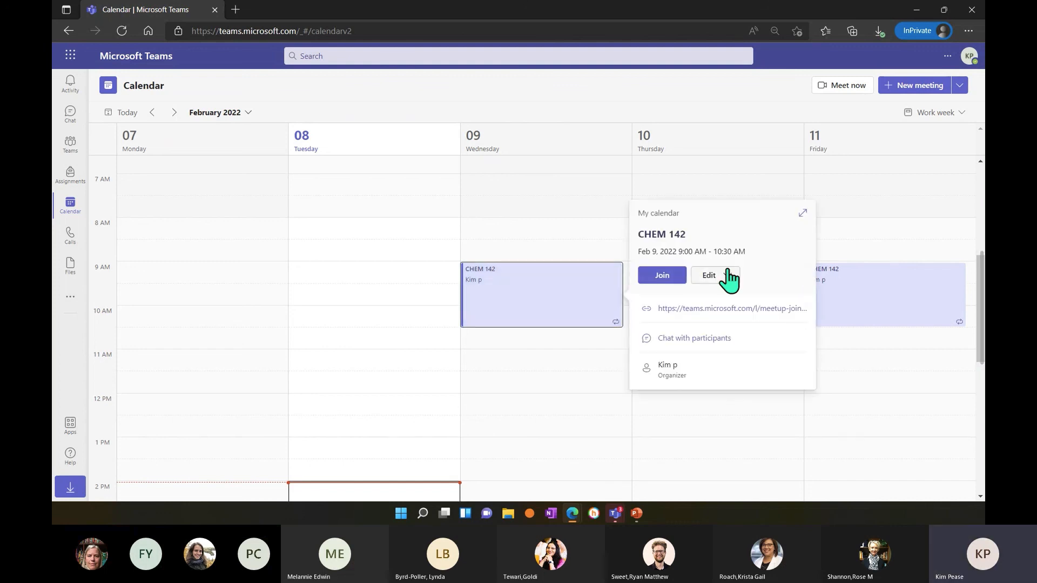
{"action": "left_click", "coordinate": [709, 275]}
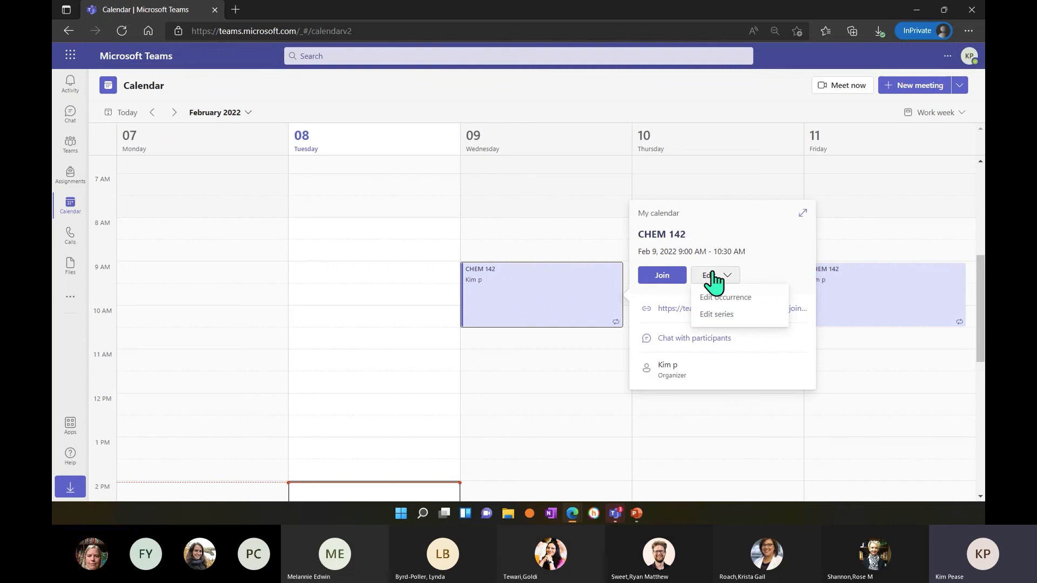
{"action": "left_click", "coordinate": [722, 314]}
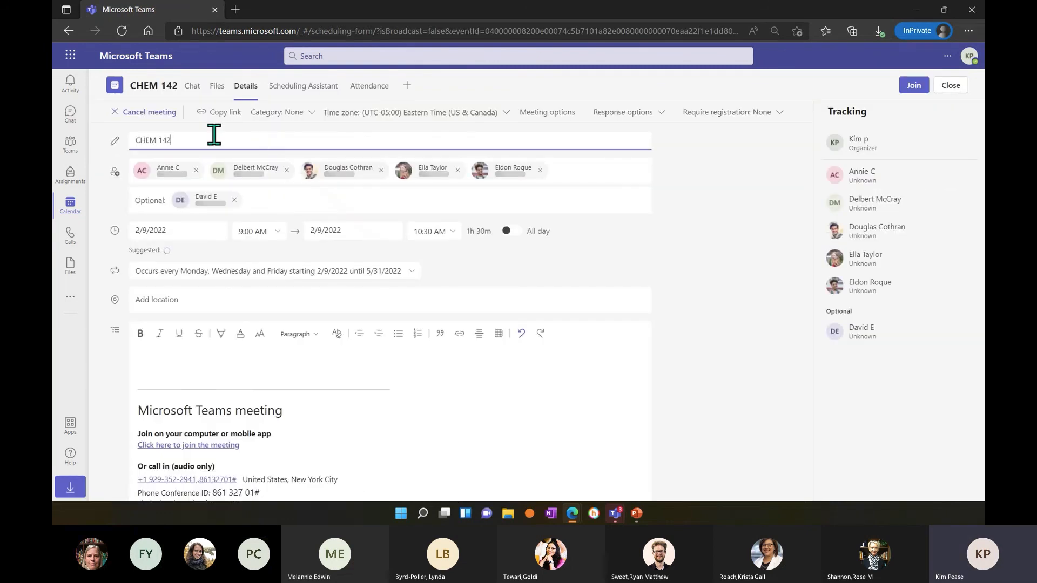
Rename the meeting series to BIO-CHEM and send the update to the attendees.
{"action": "key", "text": "BackSpace"}
{"action": "key", "text": "BackSpace"}
{"action": "key", "text": "BackSpace"}
{"action": "key", "text": "BackSpace"}
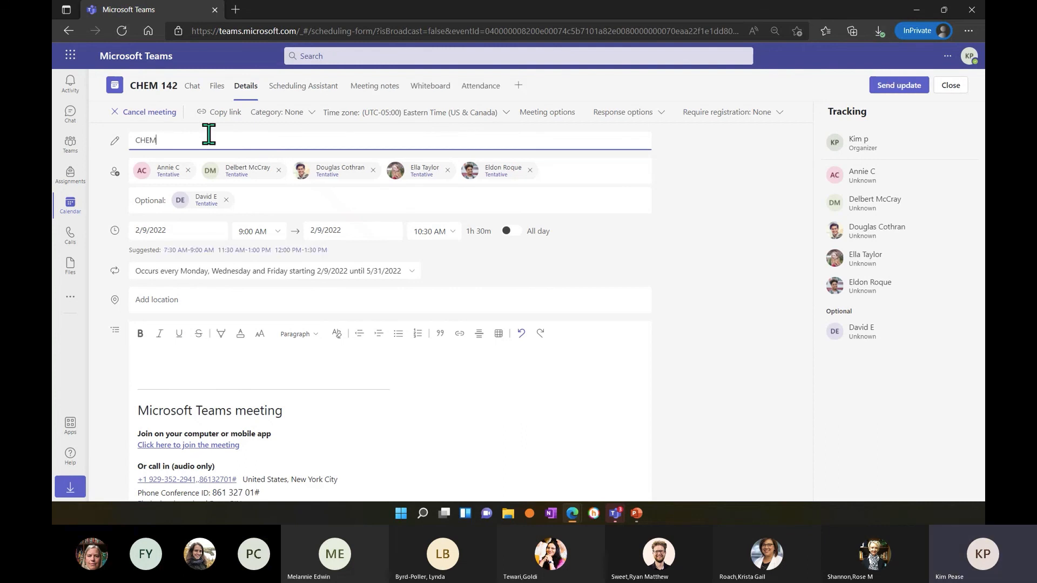
{"action": "key", "text": "Home"}
{"action": "type", "text": "BIO-"}
{"action": "left_click", "coordinate": [900, 88]}
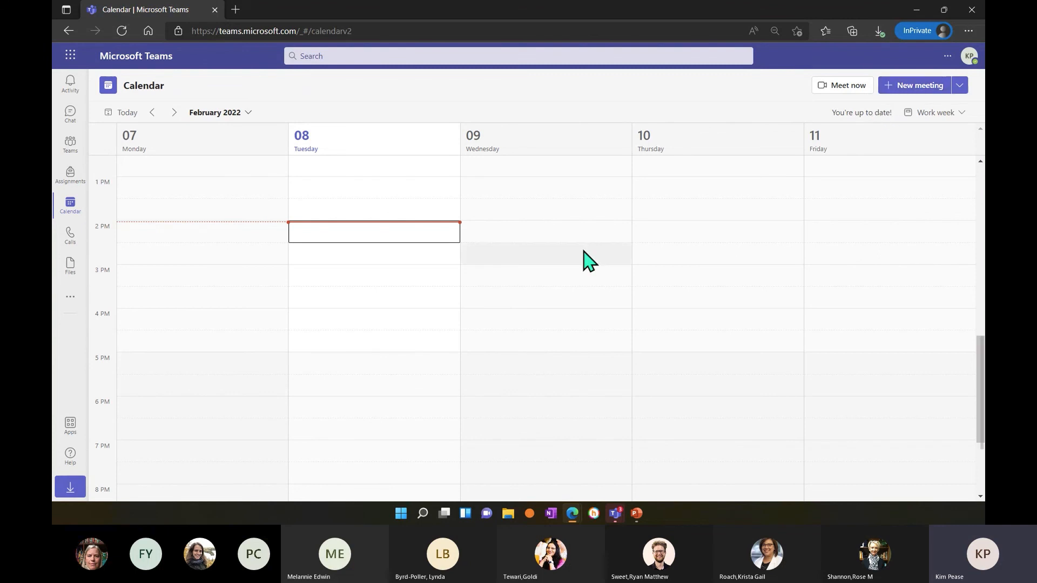
Open the participant chat of the February 9 BIO-CHEM meeting and send "Cannot wait for tomorrow to meet everyone!".
{"action": "scroll", "coordinate": [615, 437], "scroll_direction": "up", "scroll_amount": 4}
{"action": "scroll", "coordinate": [616, 438], "scroll_direction": "up", "scroll_amount": 2}
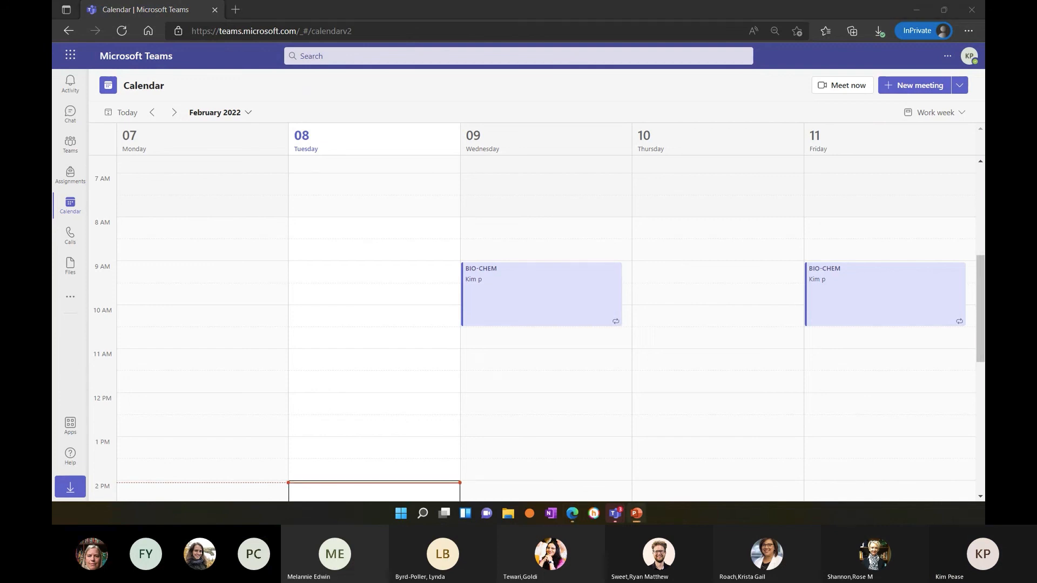
{"action": "left_click", "coordinate": [479, 308]}
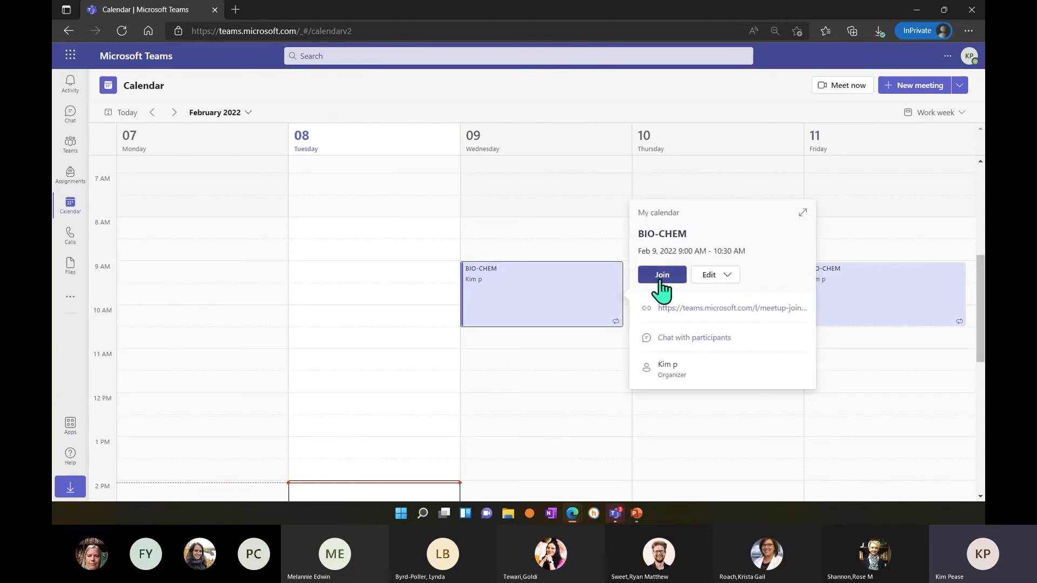
{"action": "left_click", "coordinate": [705, 338]}
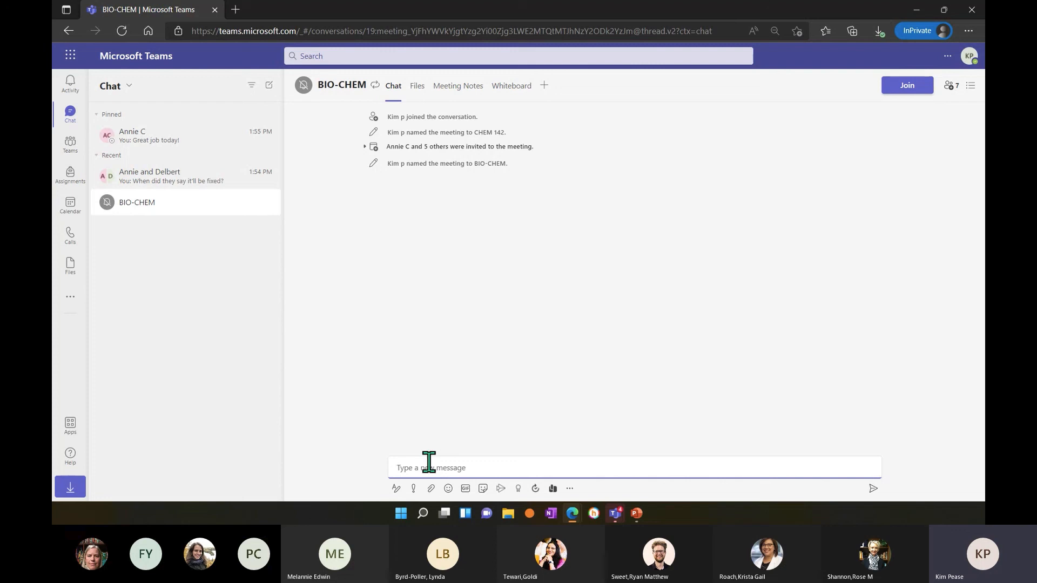
{"action": "type", "text": "Cannot wait for tomorrow to meet everyone!"}
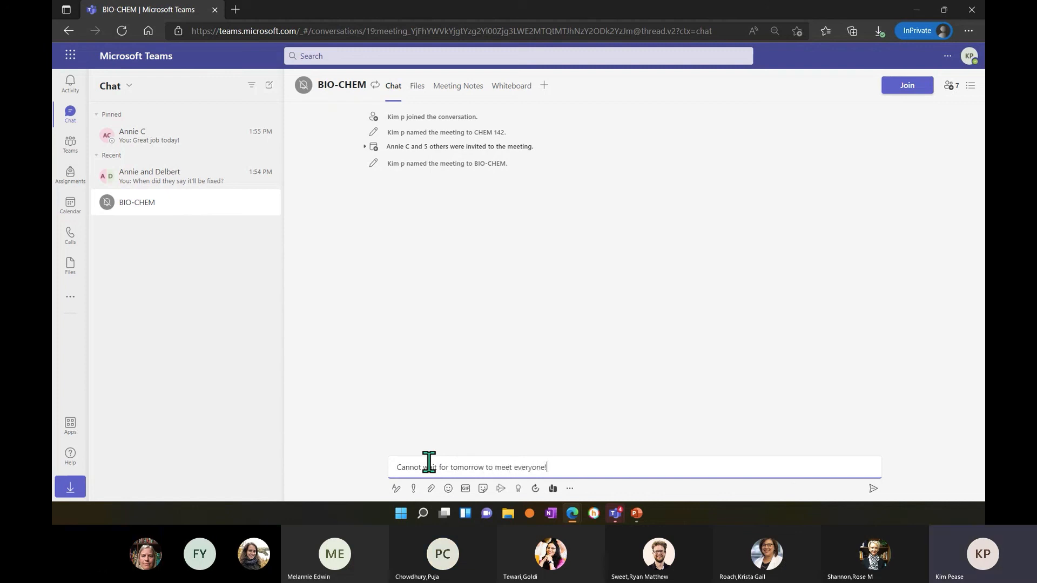
{"action": "key", "text": "Return"}
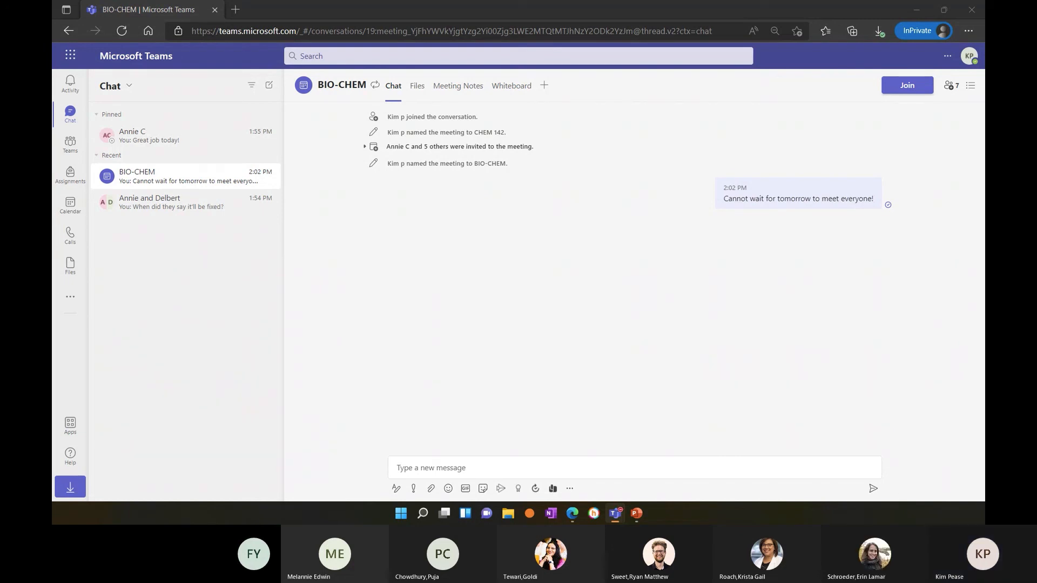
Switch to PowerPoint.
{"action": "key", "text": "alt+Tab"}
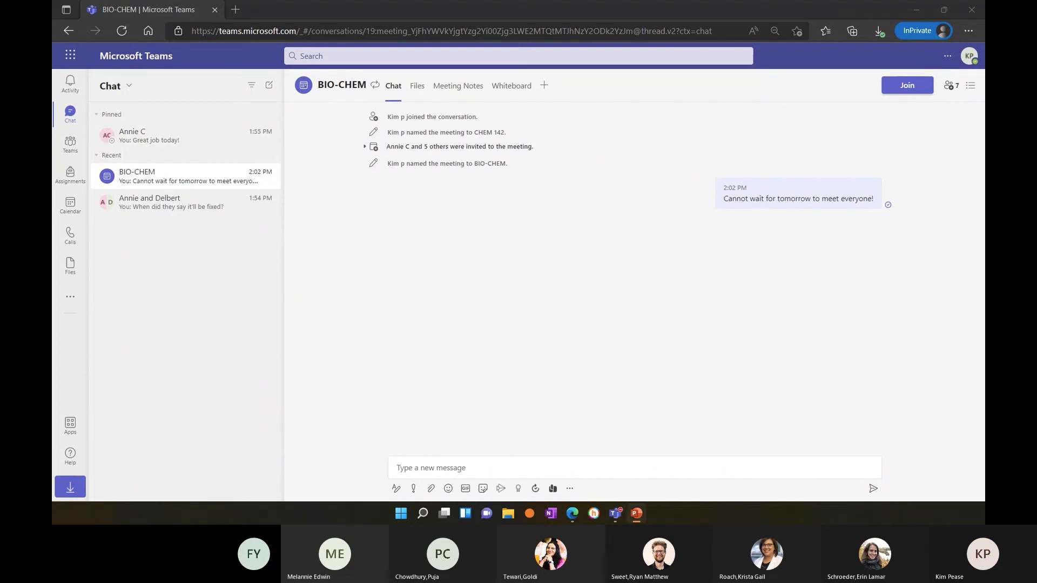